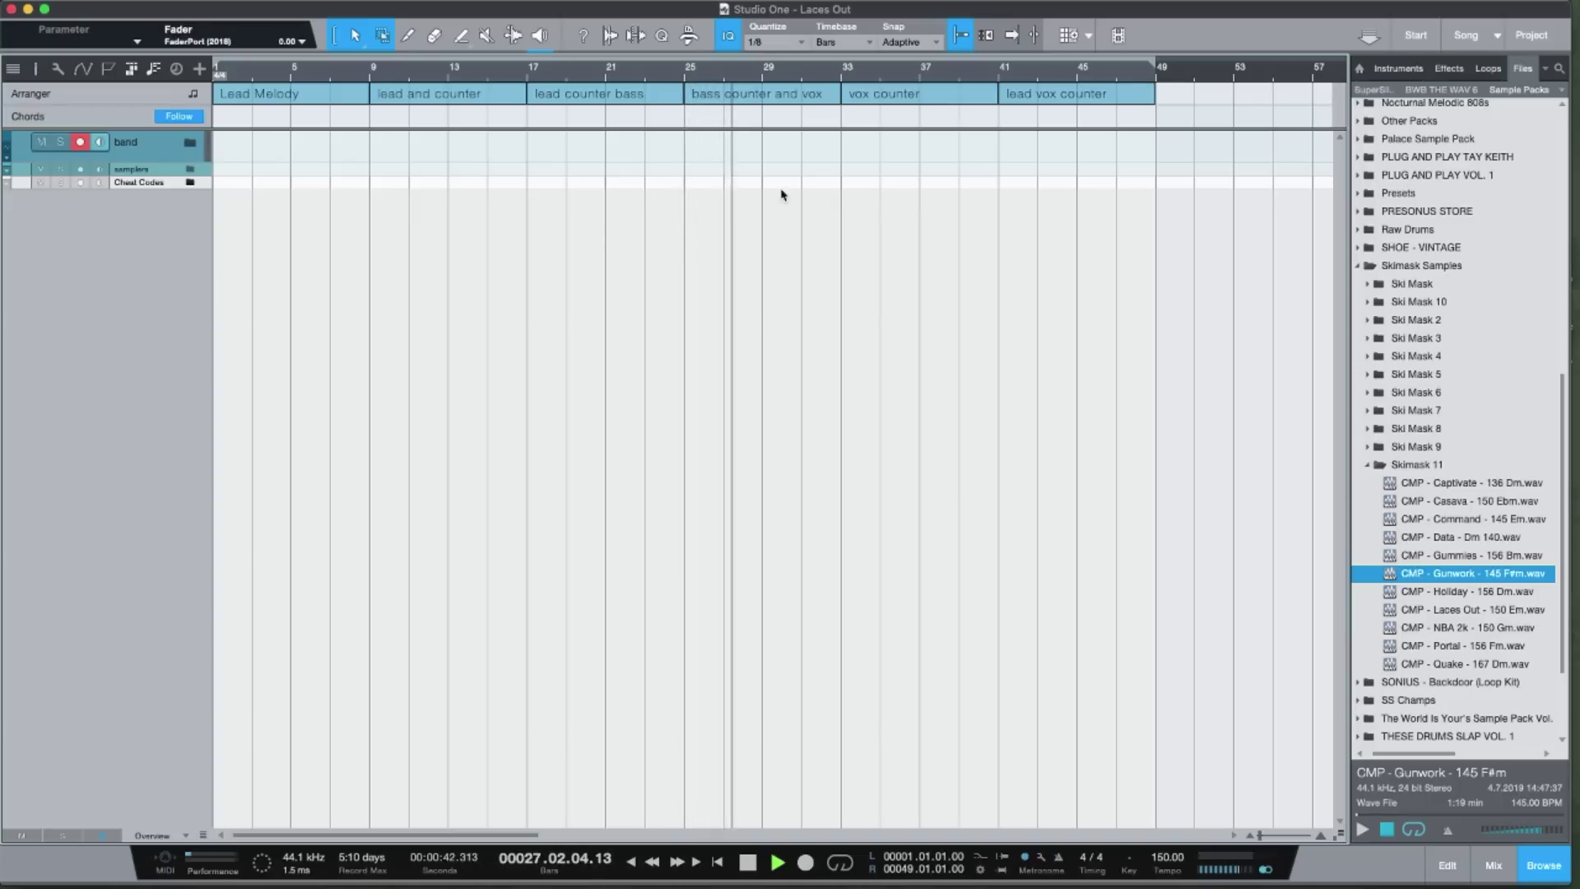
Stop playback, expand the band folder, and enlarge the tracks to Normal height to inspect the SoftSynth instruments and arranger sections
{"action": "left_click", "coordinate": [185, 145]}
{"action": "key", "text": "space"}
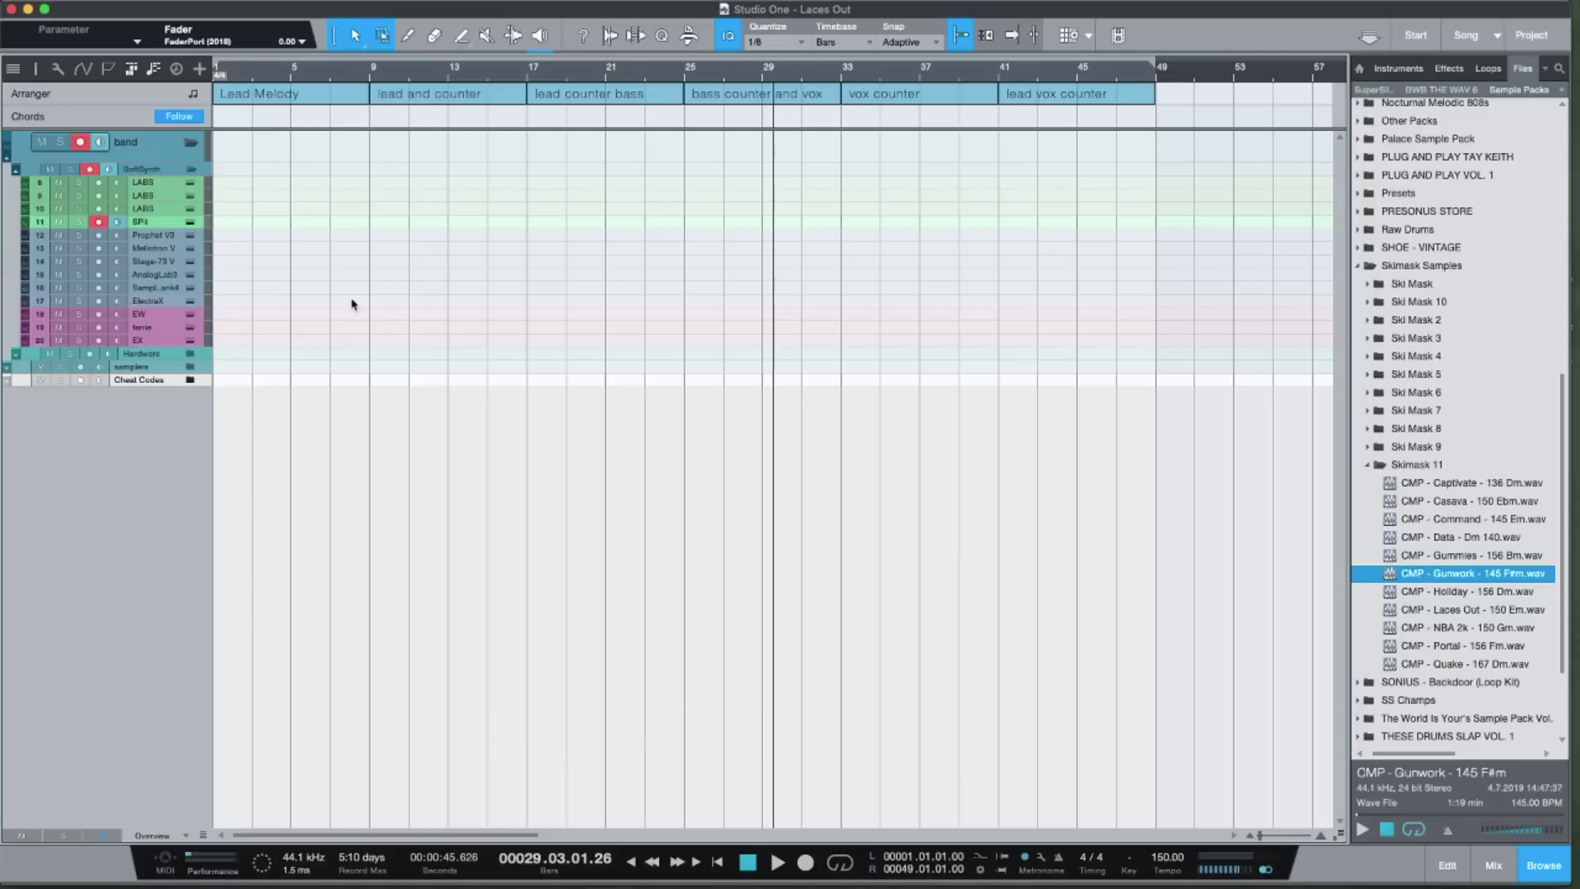
{"action": "scroll", "coordinate": [352, 304], "scroll_direction": "up", "scroll_amount": 3}
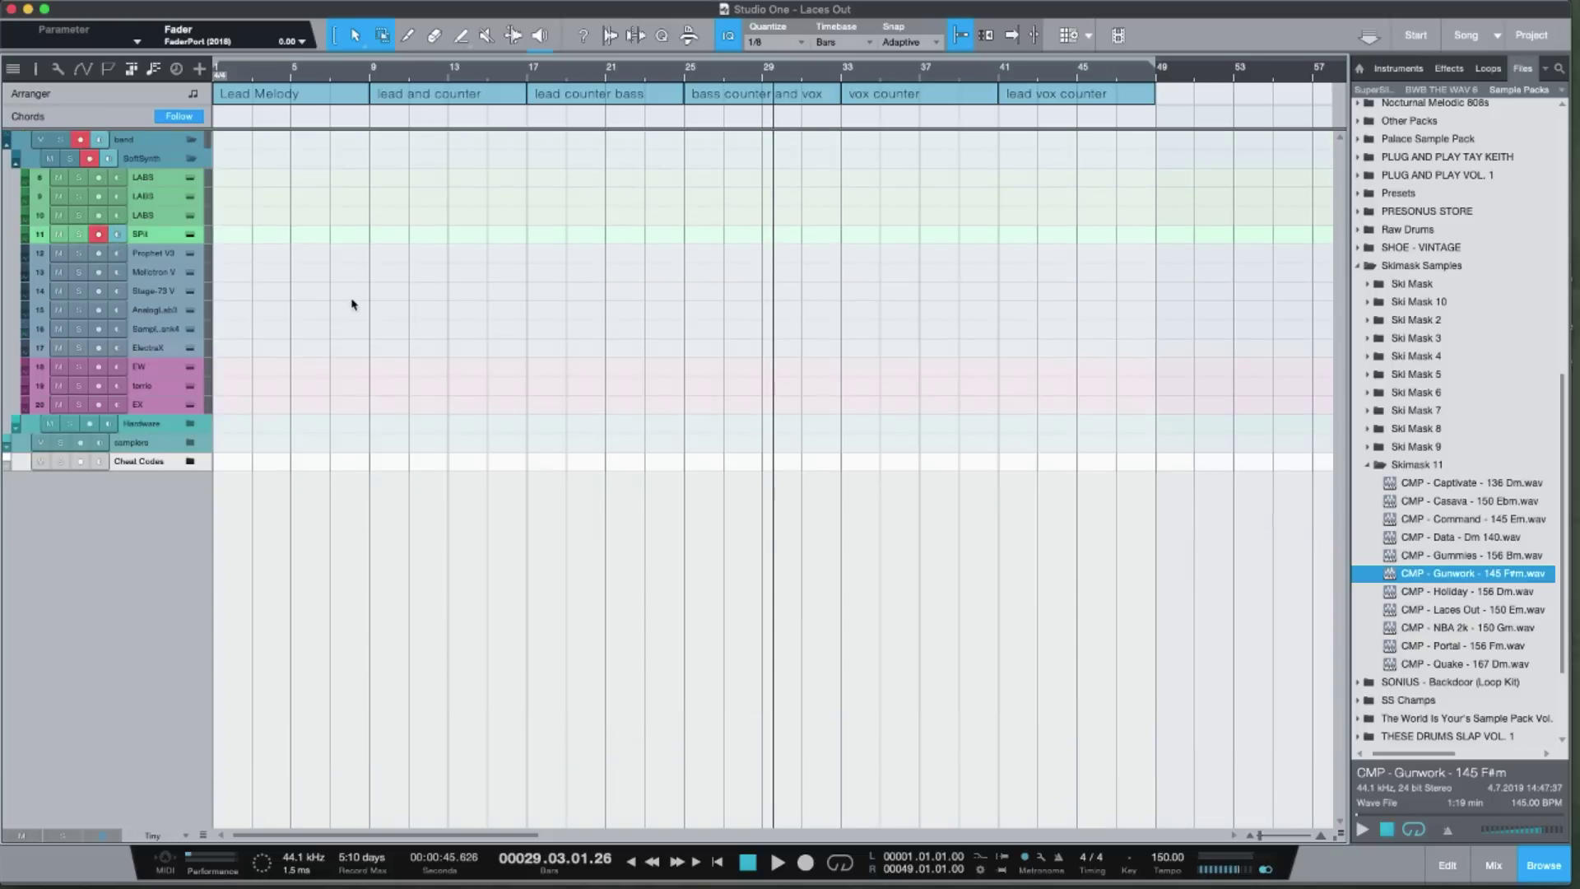
{"action": "scroll", "coordinate": [352, 305], "scroll_direction": "up", "scroll_amount": 3}
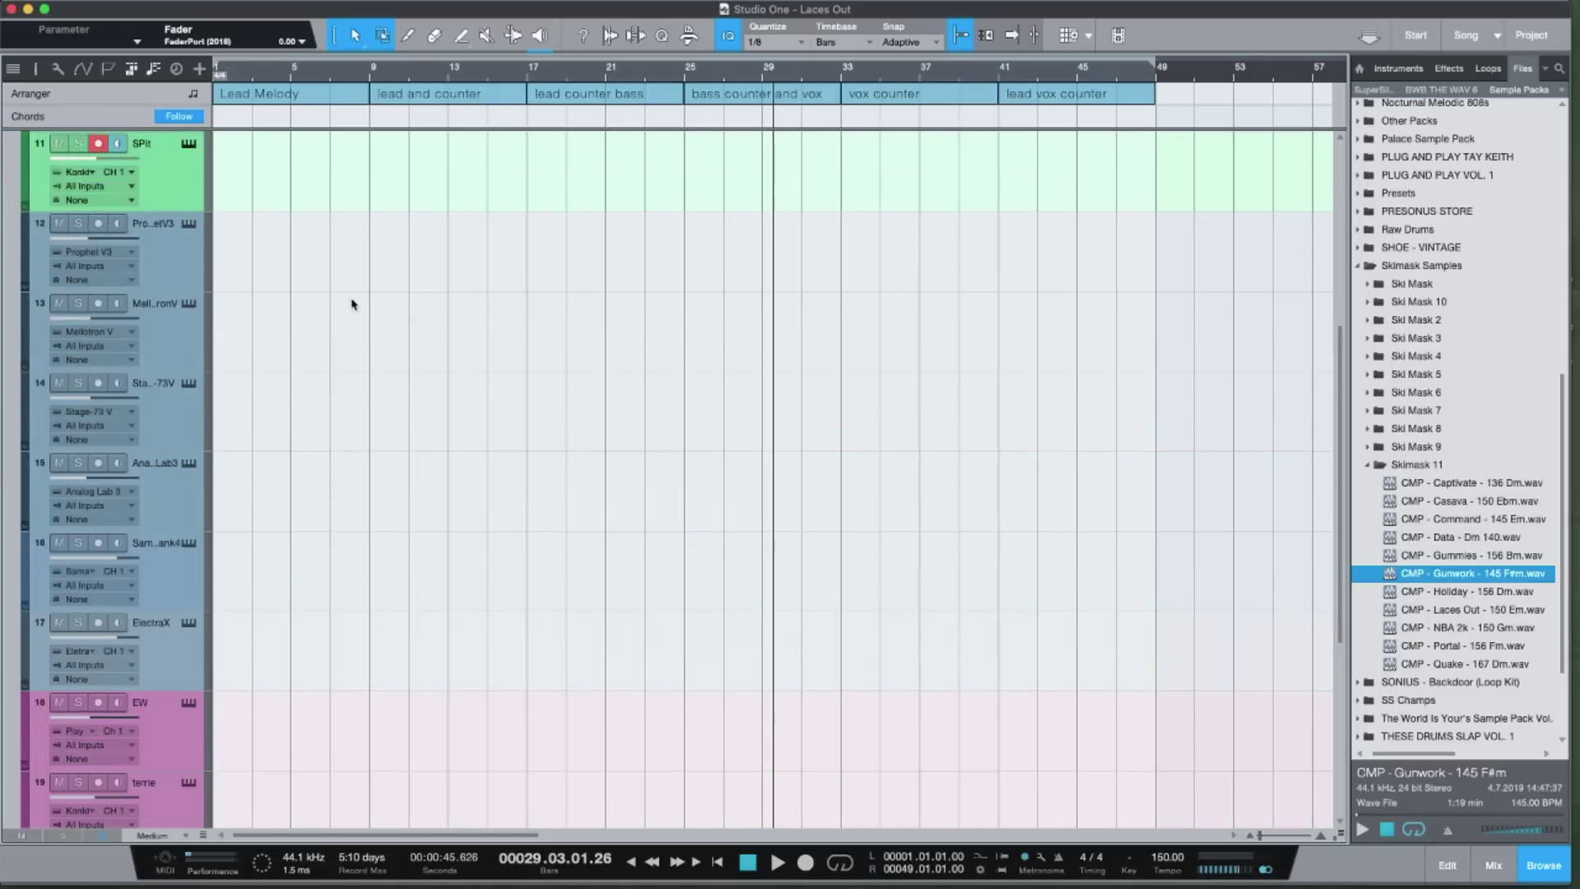
{"action": "scroll", "coordinate": [352, 304], "scroll_direction": "up", "scroll_amount": 1}
{"action": "scroll", "coordinate": [352, 304], "scroll_direction": "up", "scroll_amount": 1}
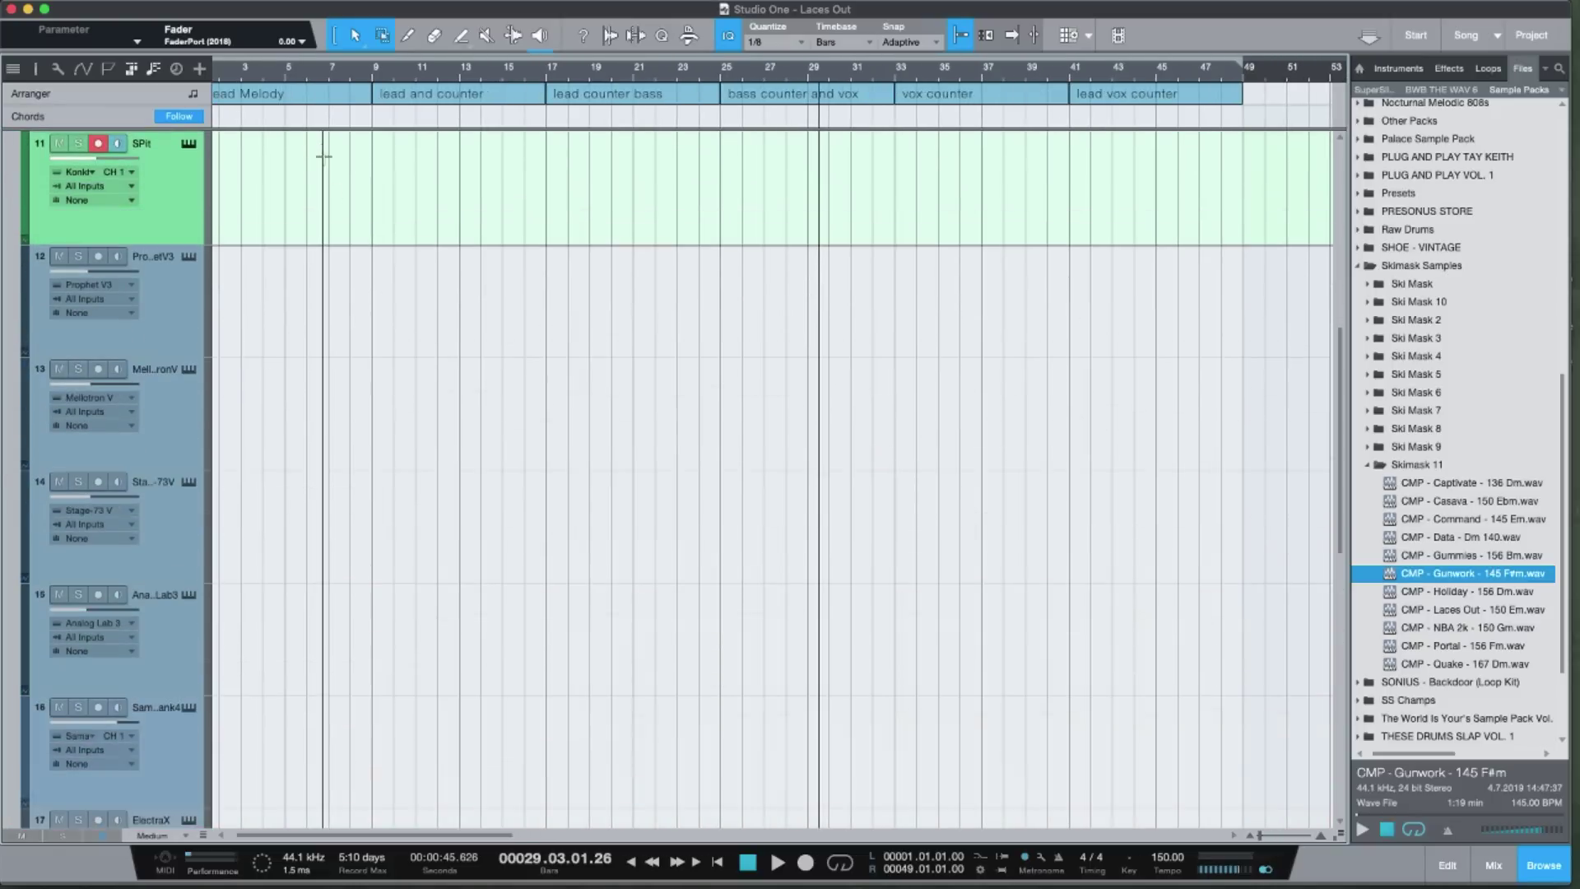
{"action": "scroll", "coordinate": [415, 76], "scroll_direction": "down", "scroll_amount": 2}
{"action": "scroll", "coordinate": [416, 76], "scroll_direction": "up", "scroll_amount": 1}
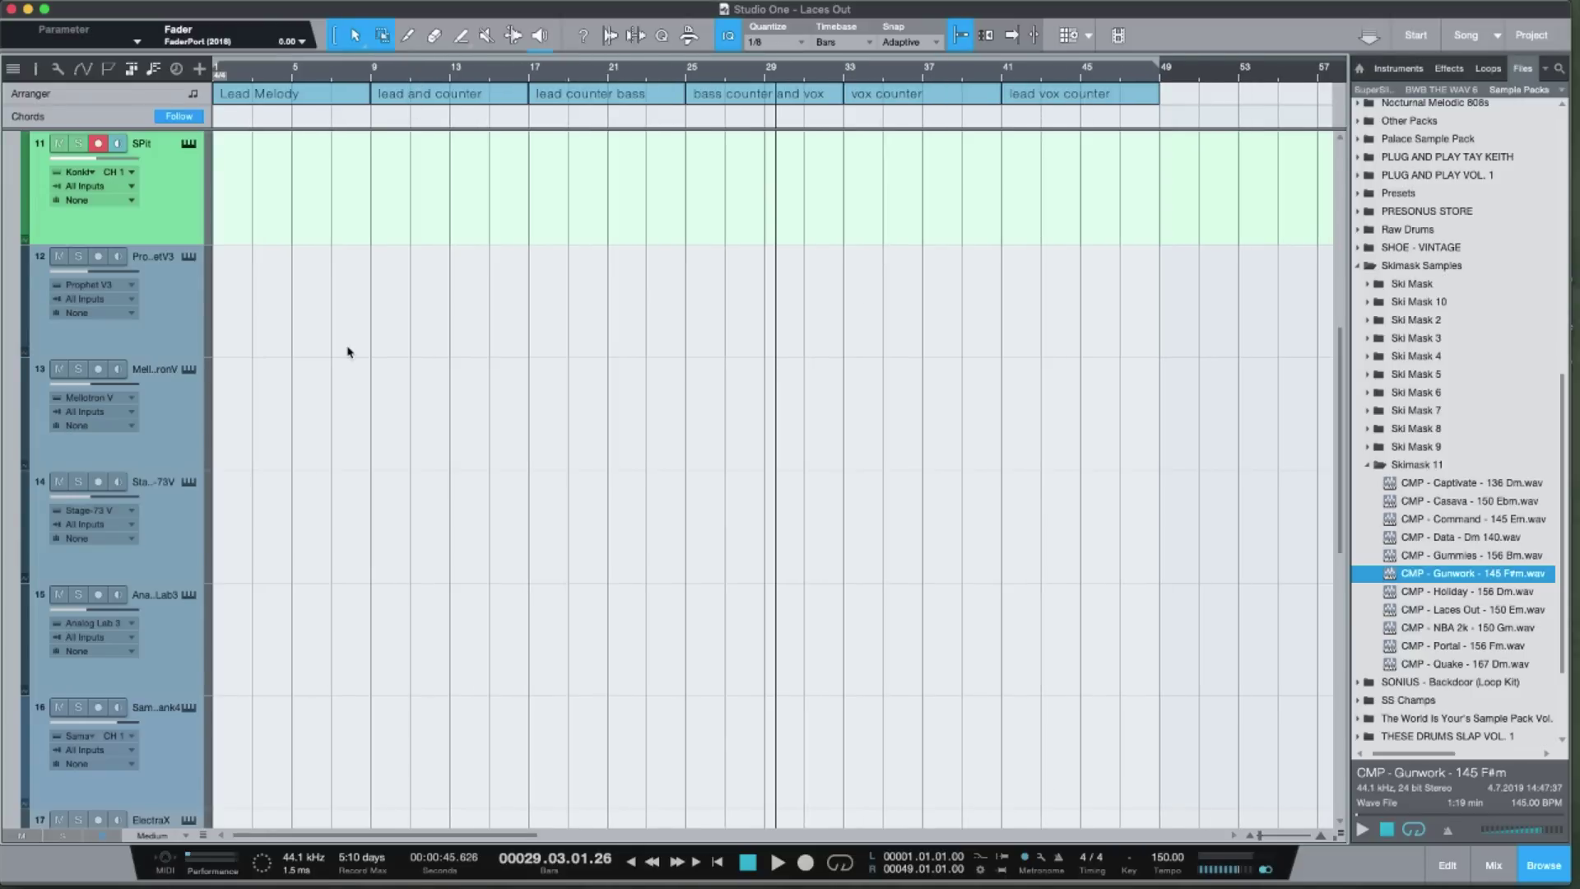
{"action": "scroll", "coordinate": [347, 352], "scroll_direction": "down", "scroll_amount": 1}
{"action": "scroll", "coordinate": [348, 352], "scroll_direction": "up", "scroll_amount": 1}
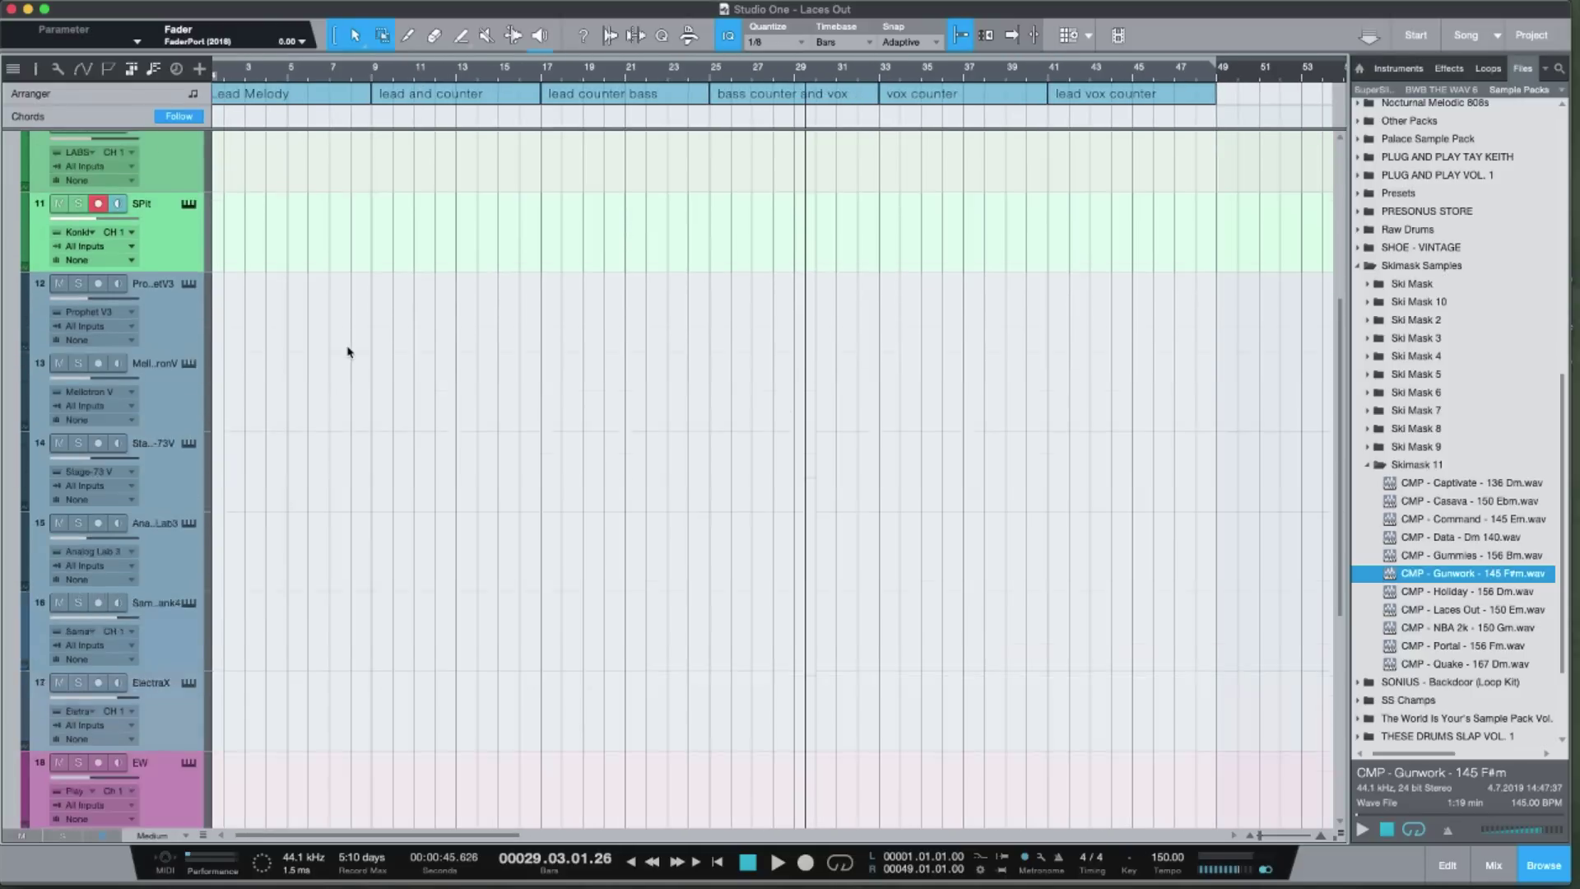
{"action": "scroll", "coordinate": [347, 352], "scroll_direction": "down", "scroll_amount": 2}
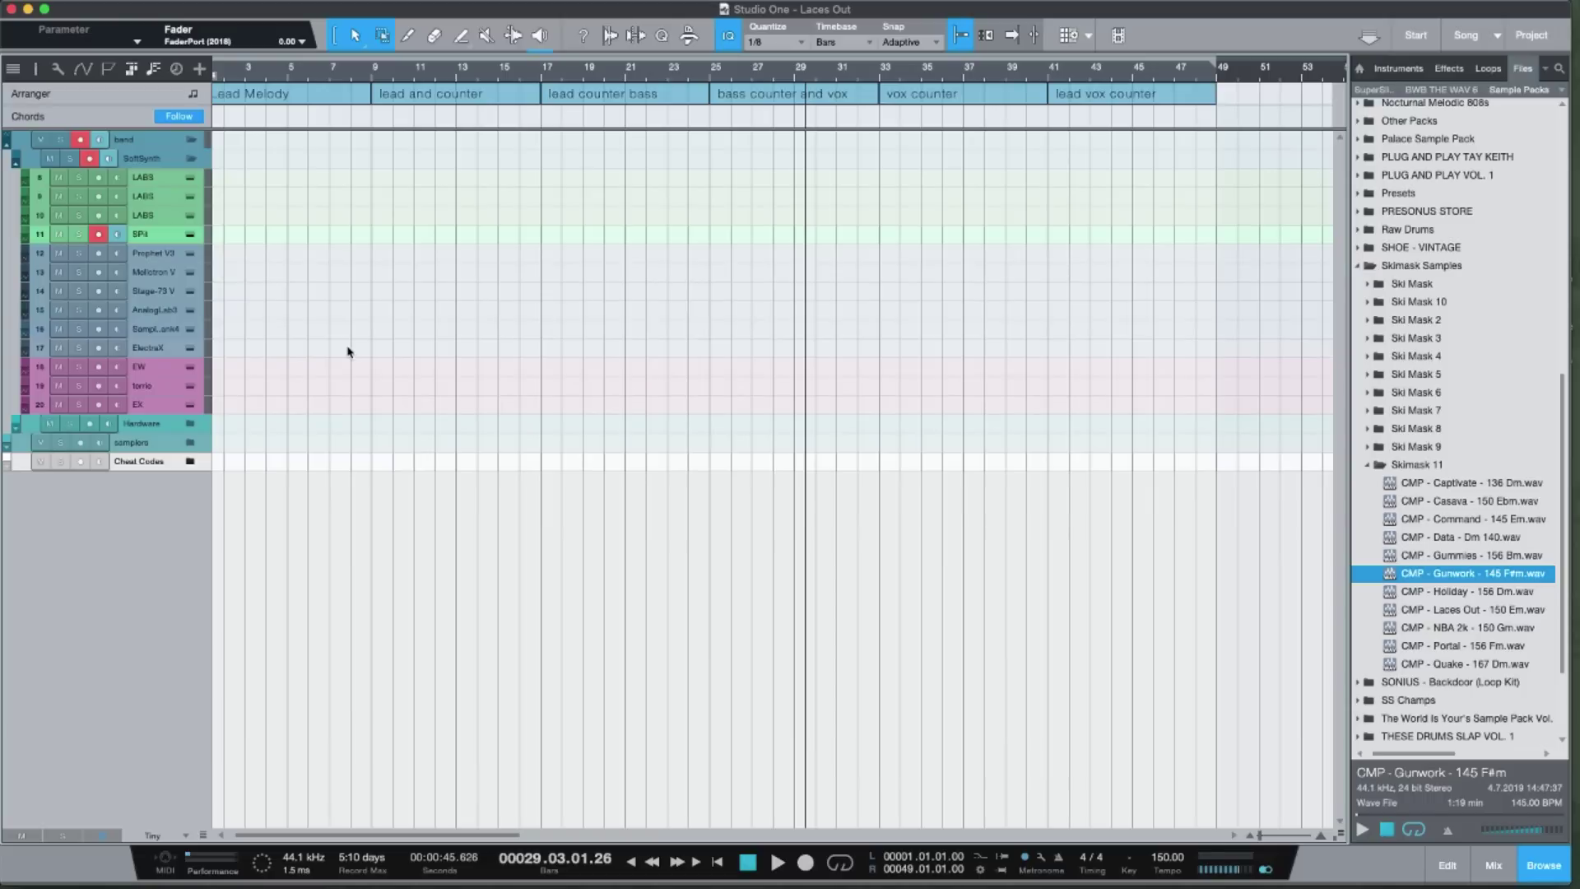
{"action": "scroll", "coordinate": [348, 352], "scroll_direction": "up", "scroll_amount": 2}
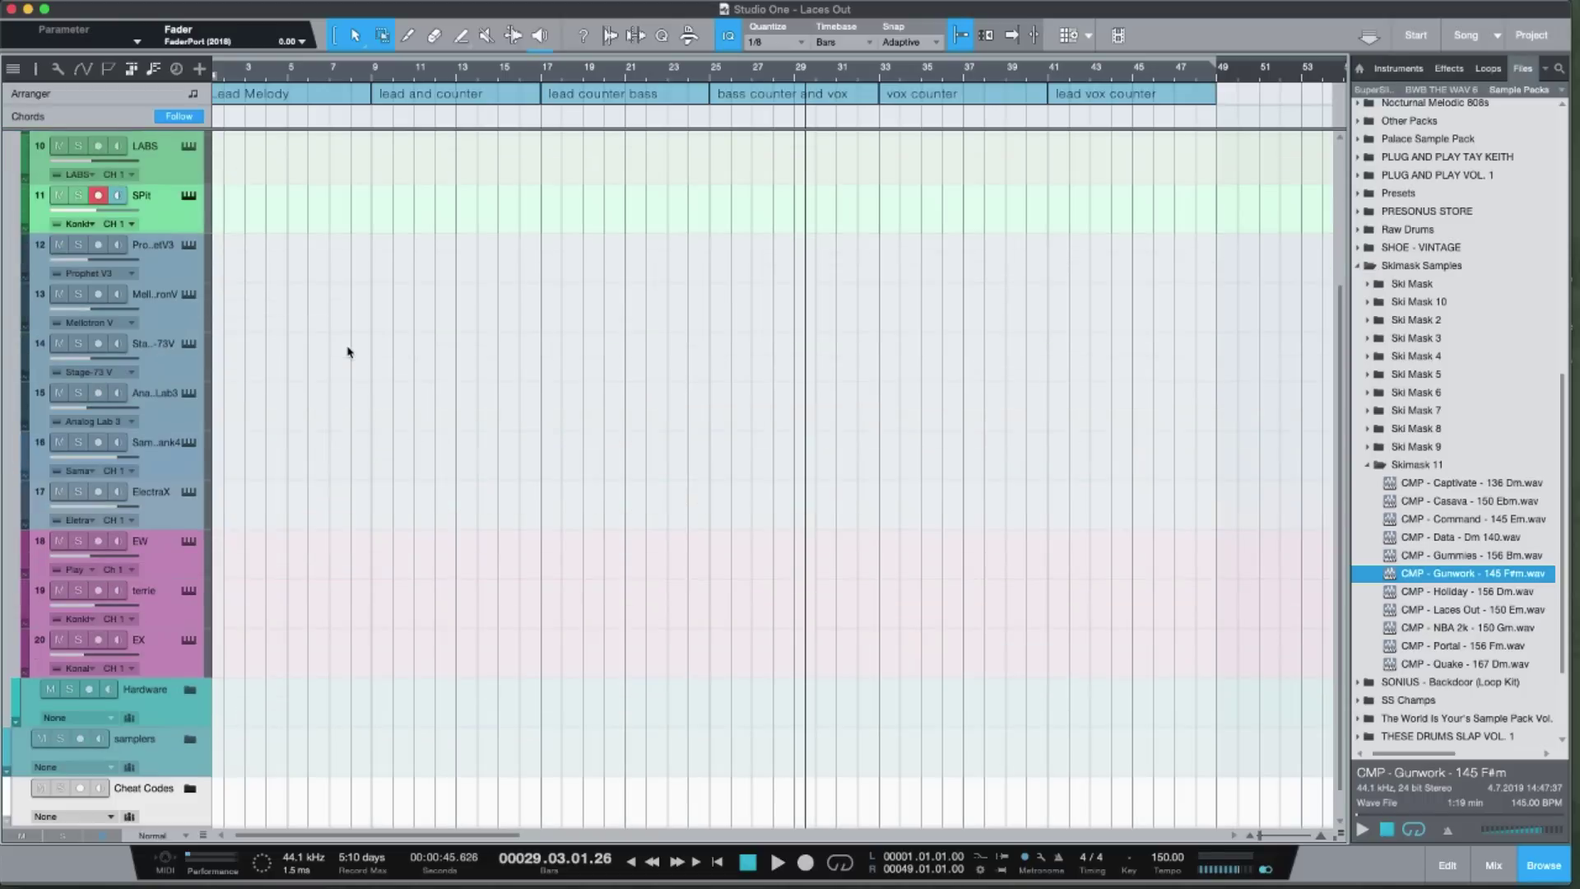
{"action": "scroll", "coordinate": [348, 352], "scroll_direction": "left", "scroll_amount": 1}
{"action": "scroll", "coordinate": [348, 352], "scroll_direction": "up", "scroll_amount": 4}
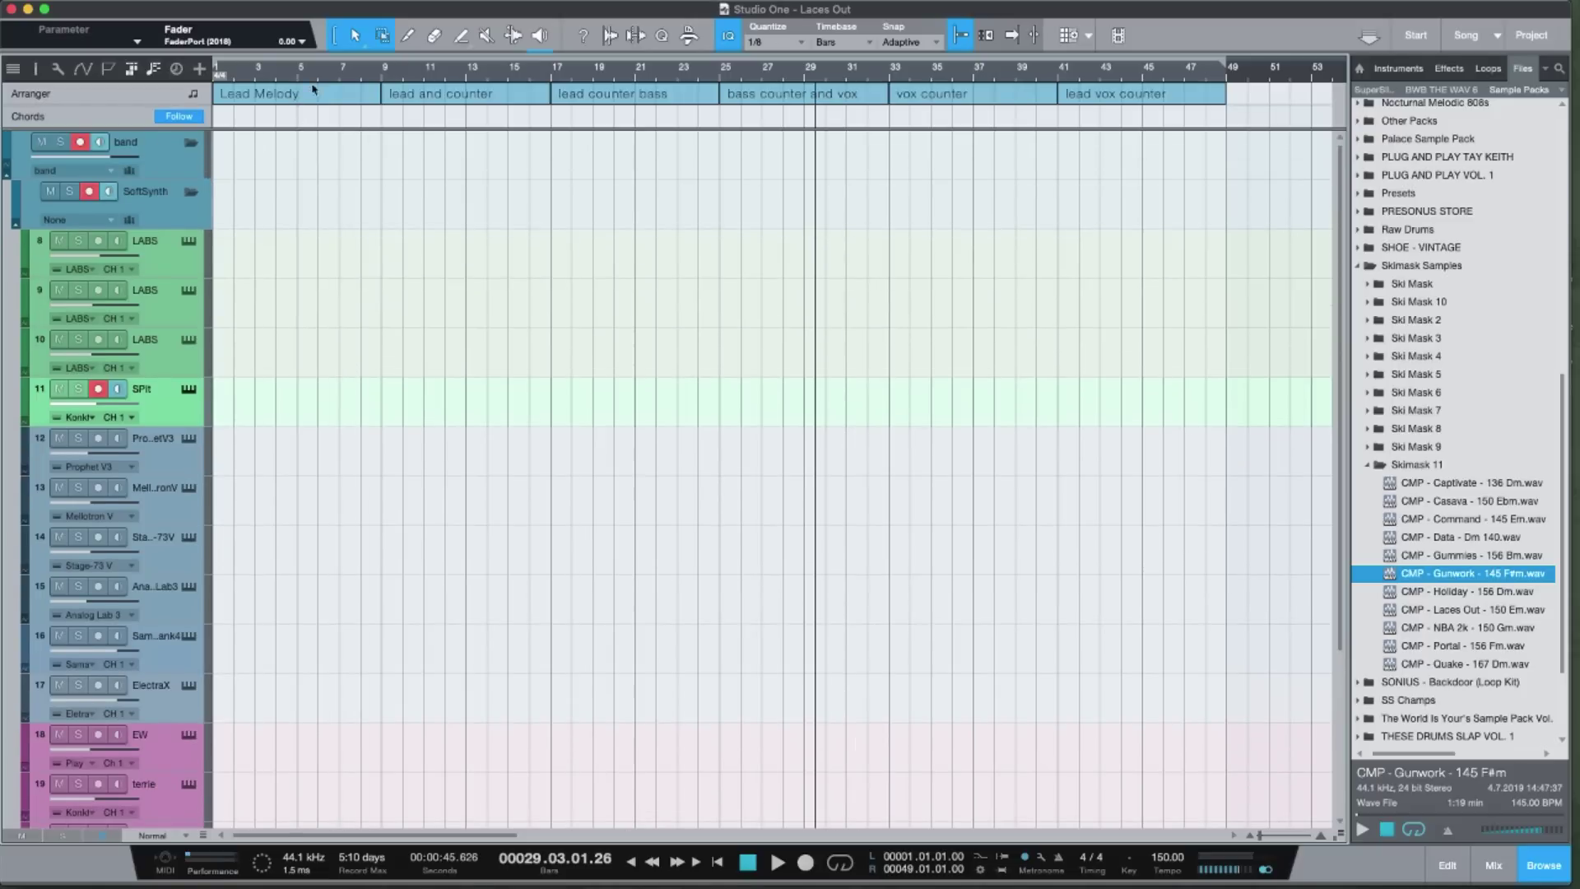
{"action": "scroll", "coordinate": [302, 78], "scroll_direction": "right", "scroll_amount": 1}
{"action": "scroll", "coordinate": [302, 79], "scroll_direction": "up", "scroll_amount": 2}
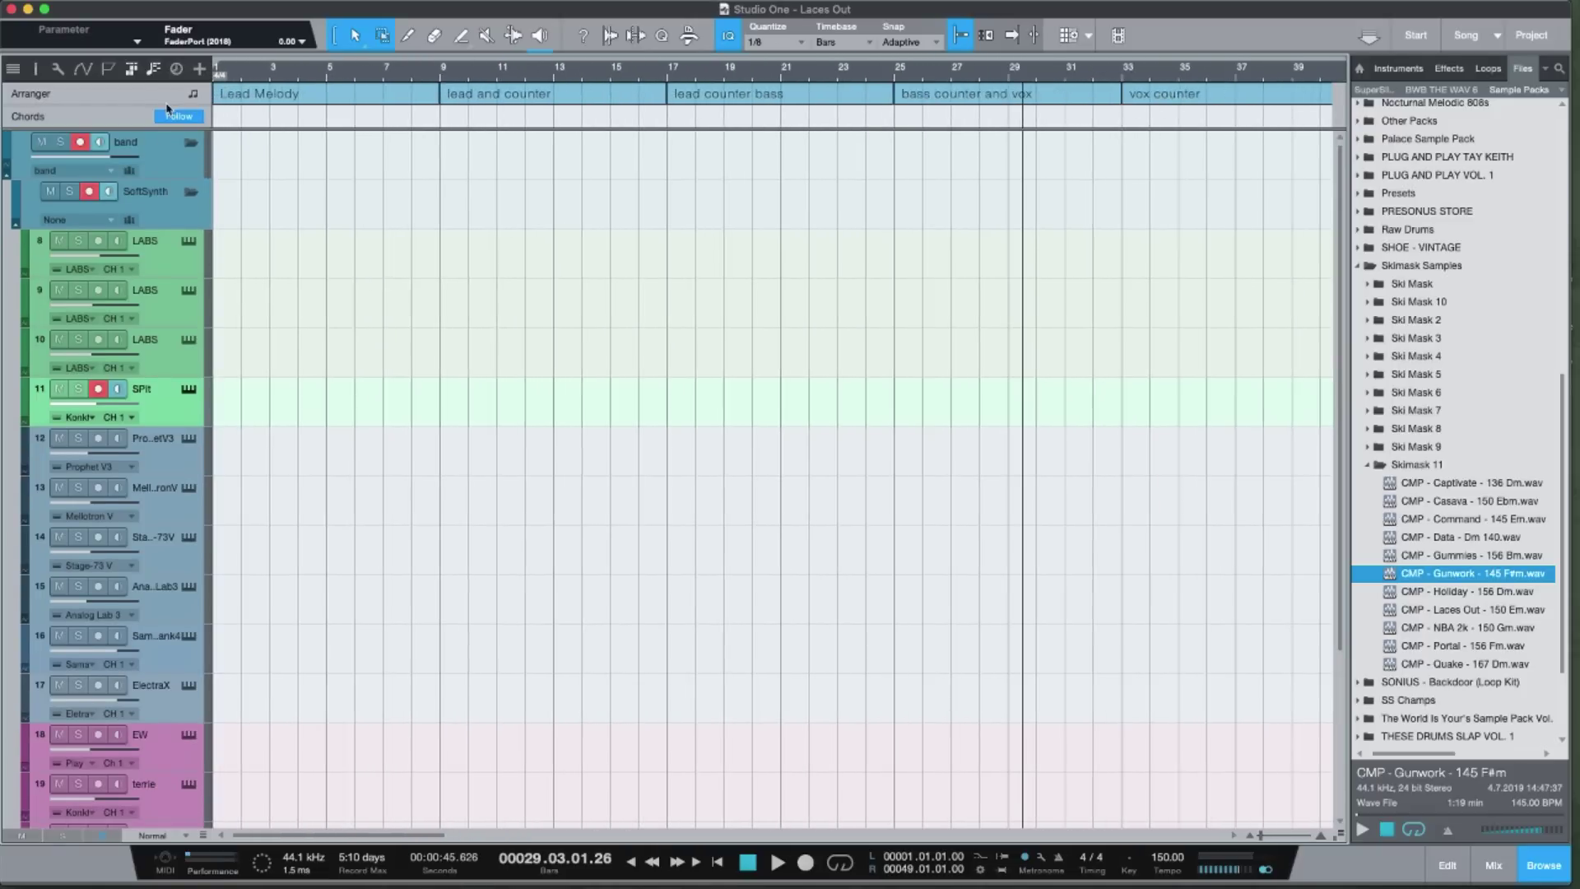
Switch the arranger track off and back on, and hide the chord track
{"action": "left_click", "coordinate": [131, 72]}
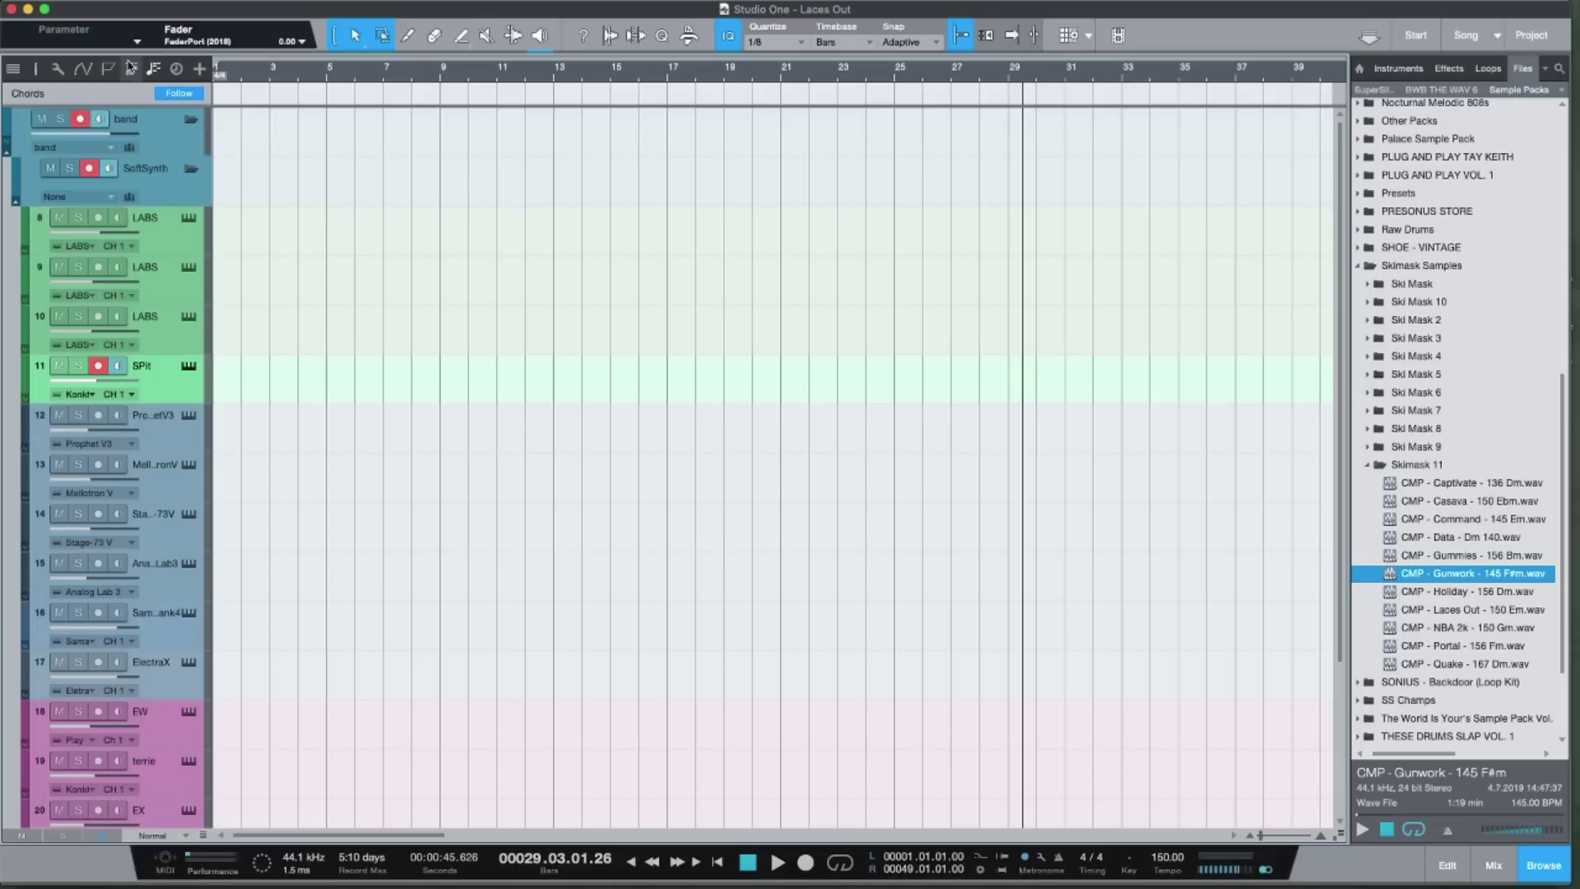
{"action": "left_click", "coordinate": [131, 72]}
{"action": "left_click", "coordinate": [145, 71]}
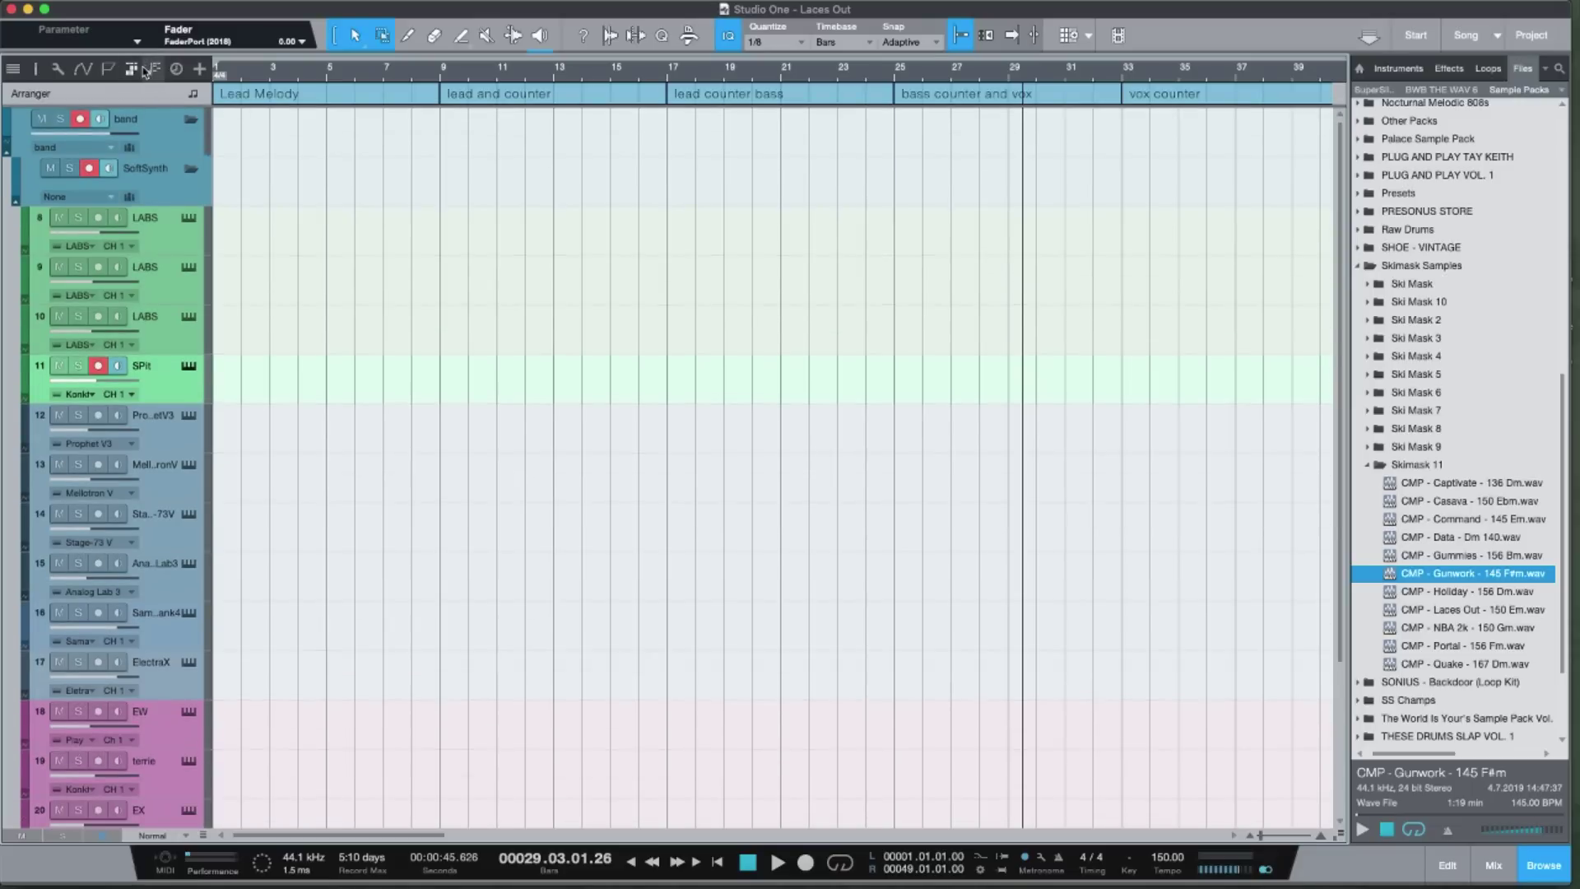
{"action": "scroll", "coordinate": [511, 82], "scroll_direction": "down", "scroll_amount": 2}
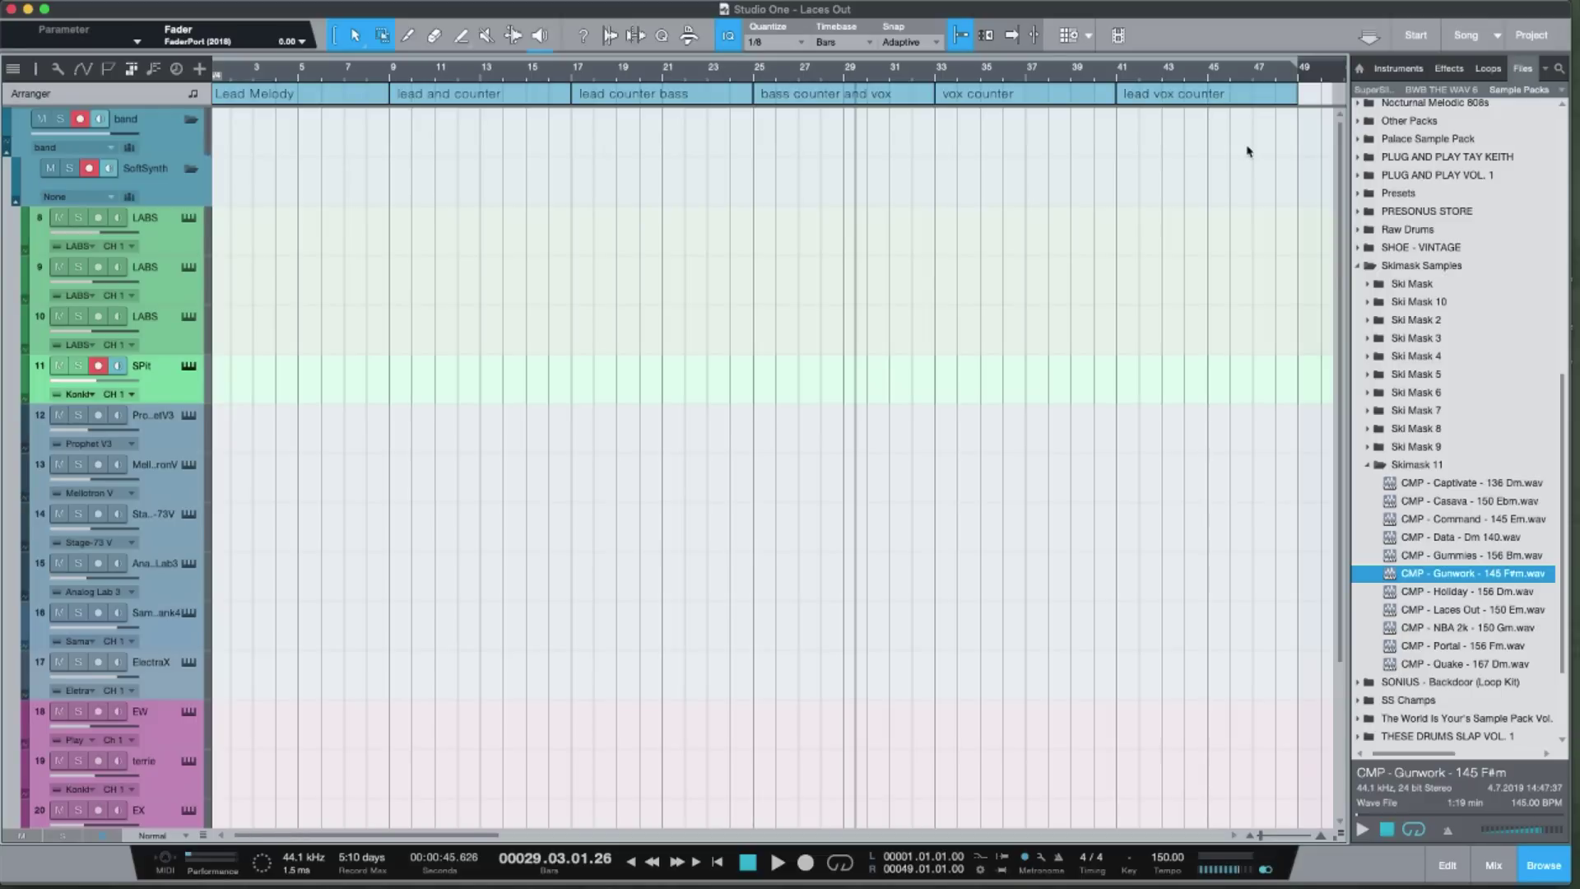
{"action": "scroll", "coordinate": [1248, 152], "scroll_direction": "left", "scroll_amount": 1}
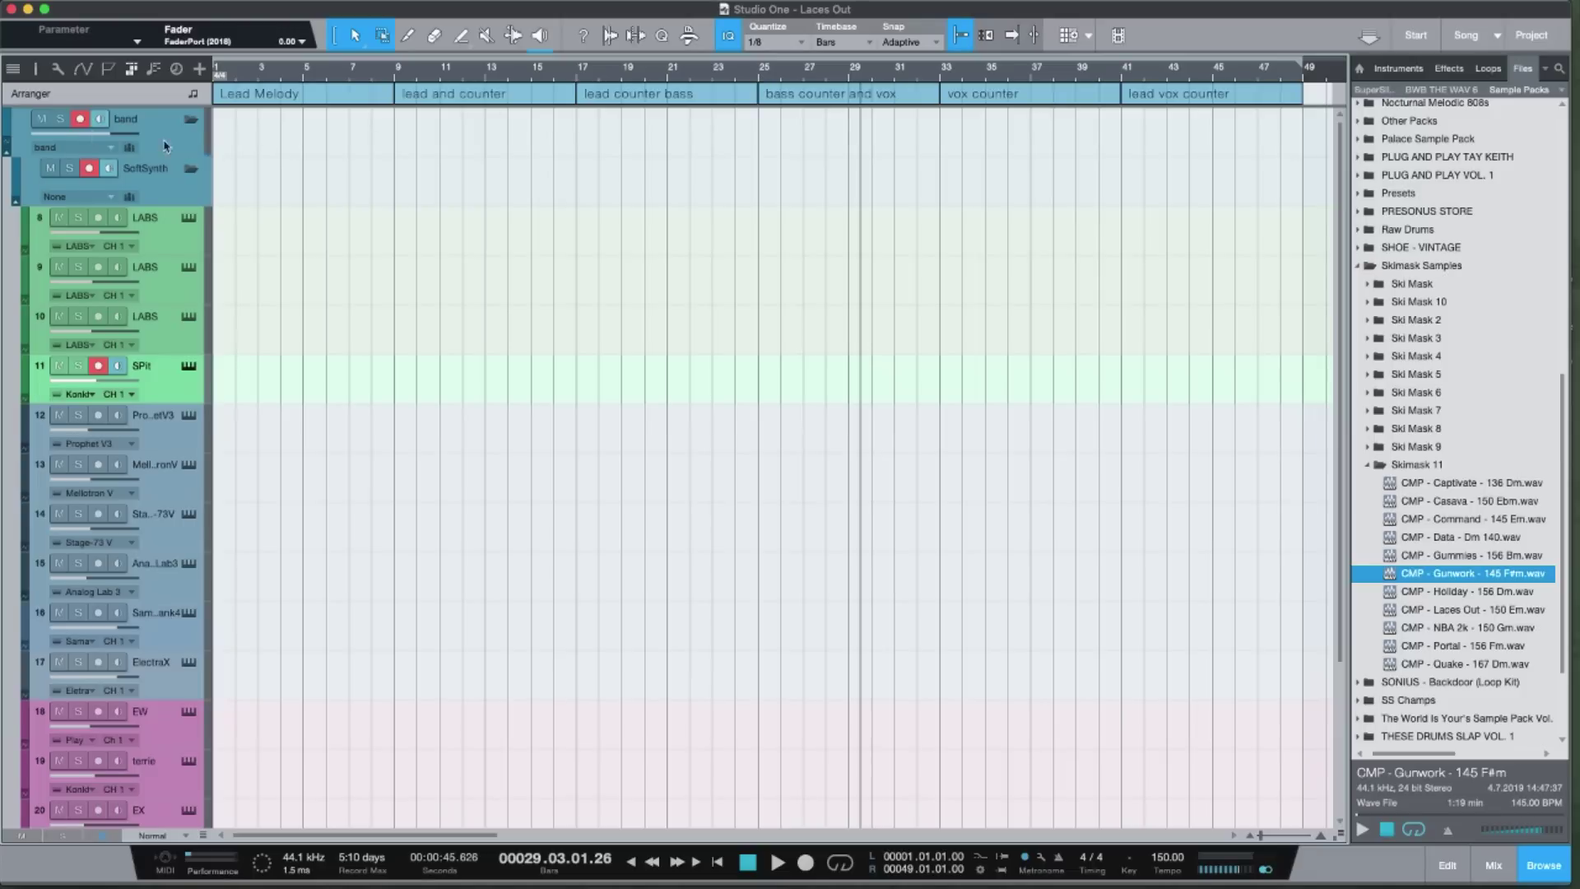
Collapse the band folder and examine the sampler tracks inside the samplers folder, closing that folder again
{"action": "left_click", "coordinate": [13, 155]}
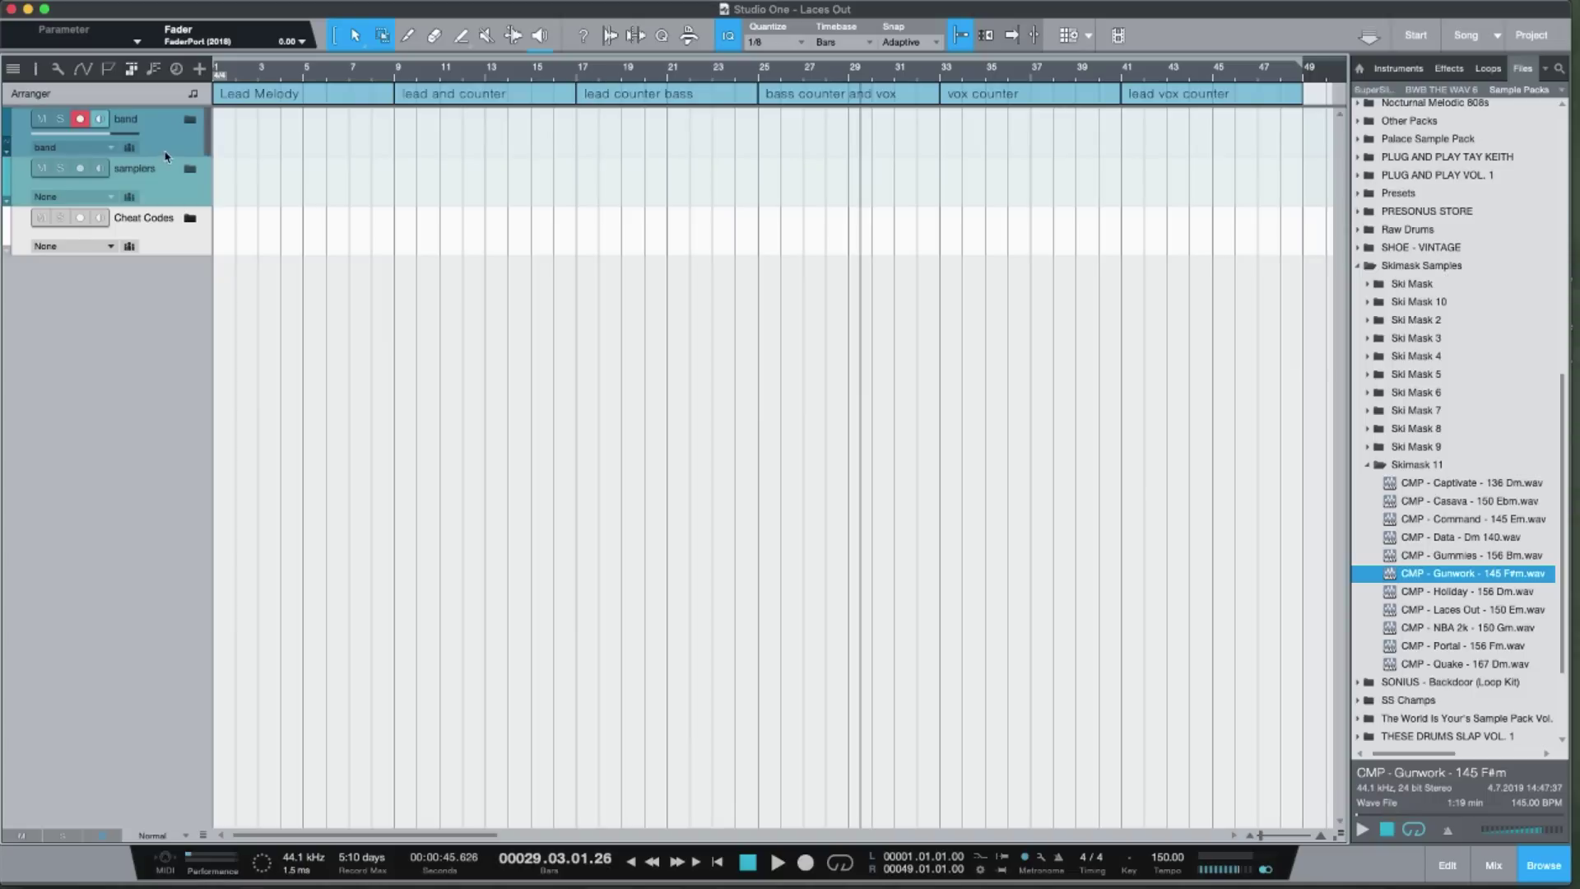
{"action": "left_click", "coordinate": [6, 200]}
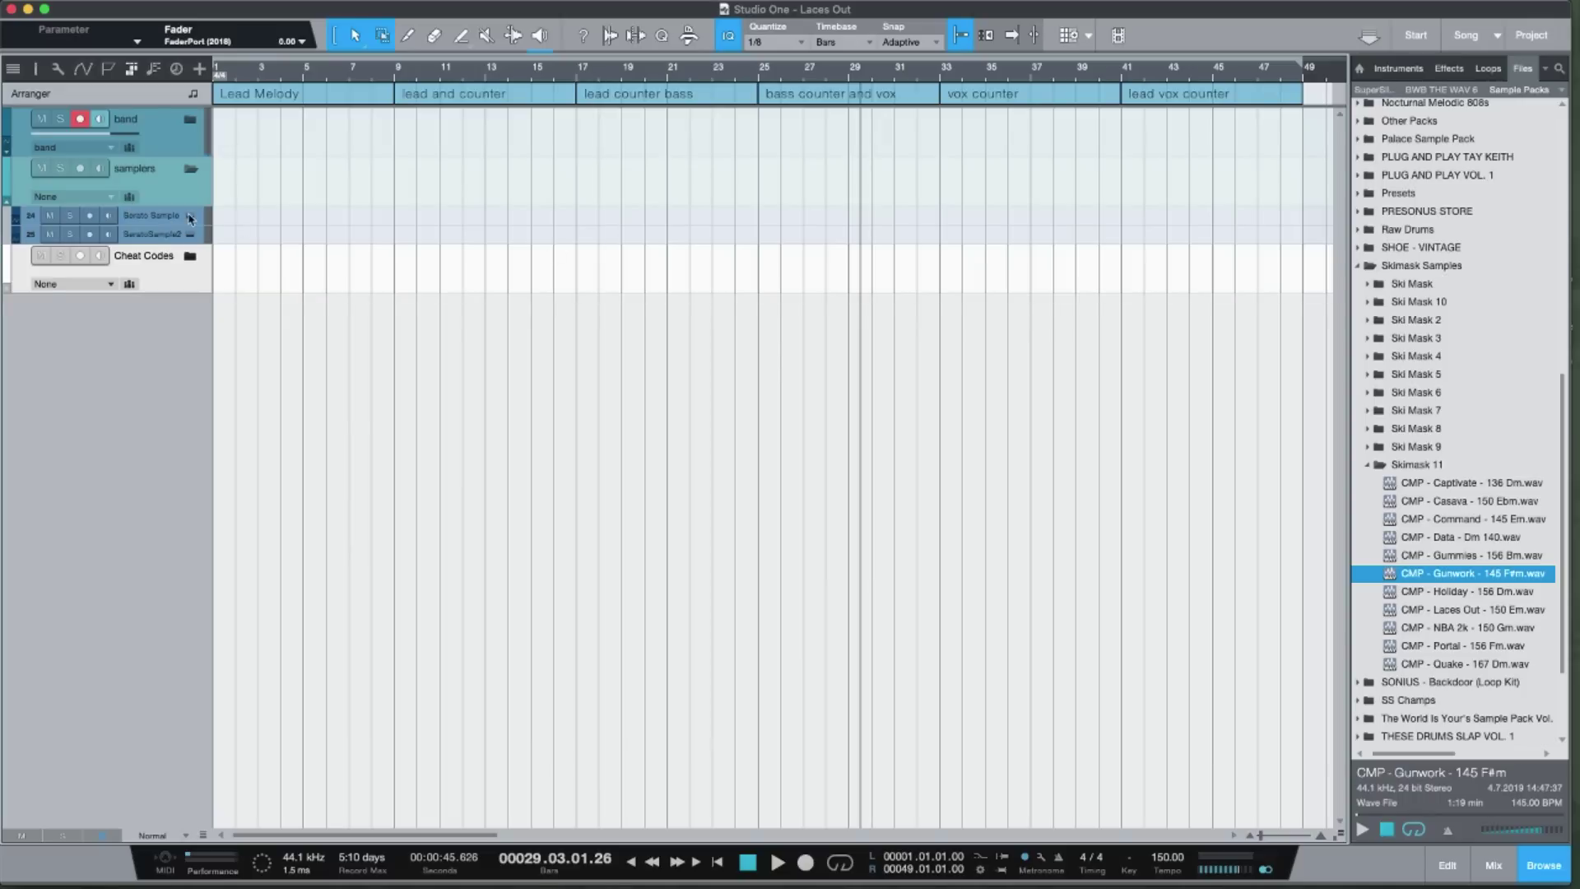
{"action": "left_click", "coordinate": [9, 203]}
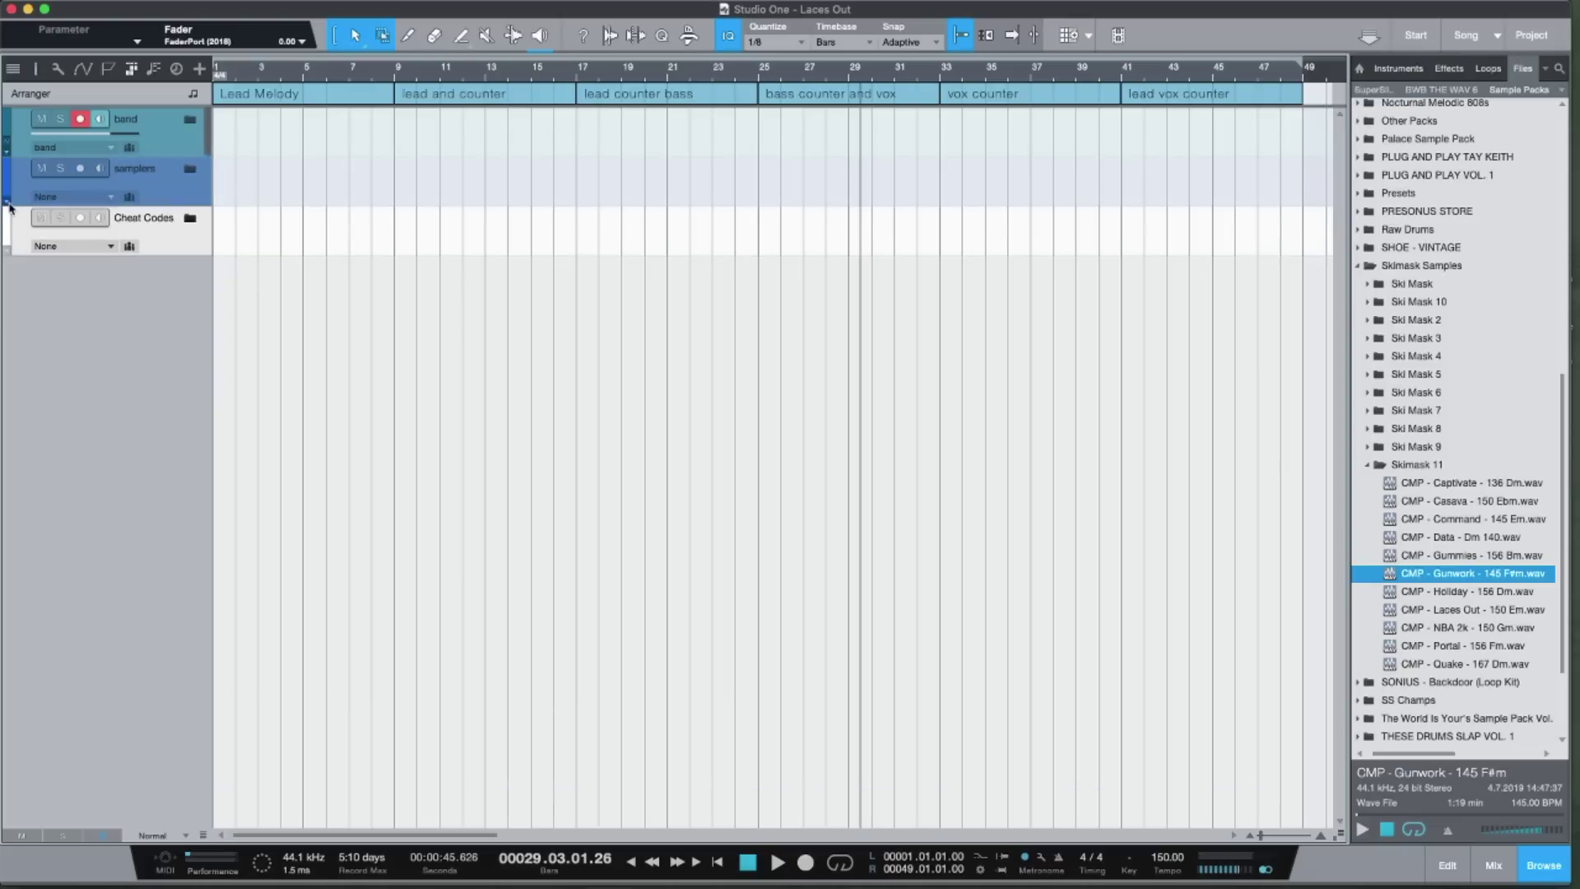
Examine the Scaler, EZkeys and Cthulhu tracks in the Cheat Codes folder, then collapse the folder
{"action": "left_click", "coordinate": [7, 251]}
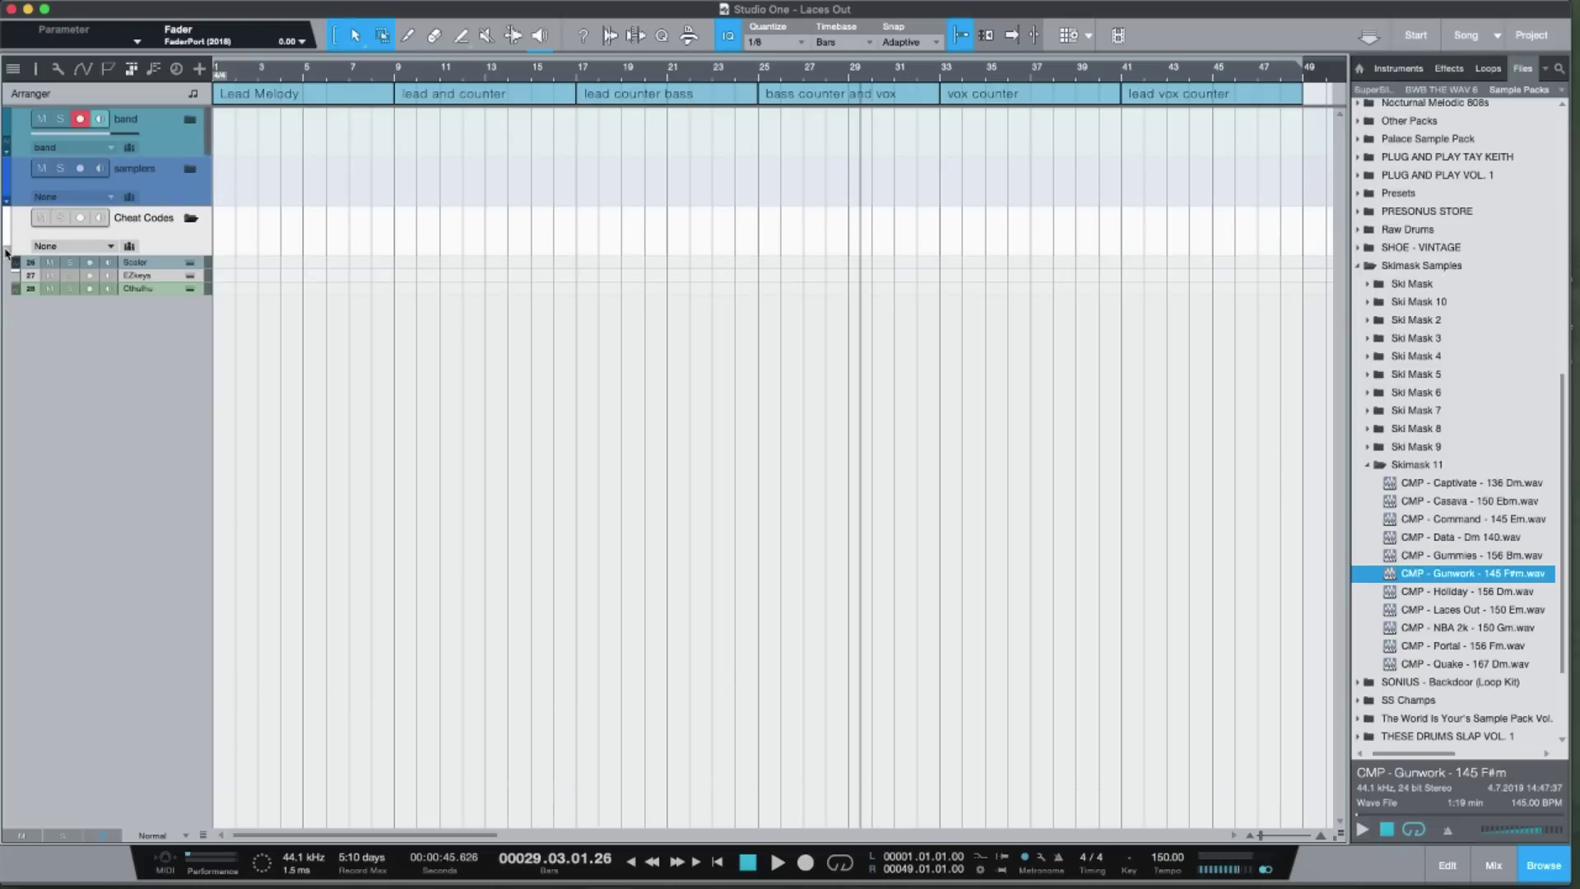
{"action": "left_click", "coordinate": [158, 265]}
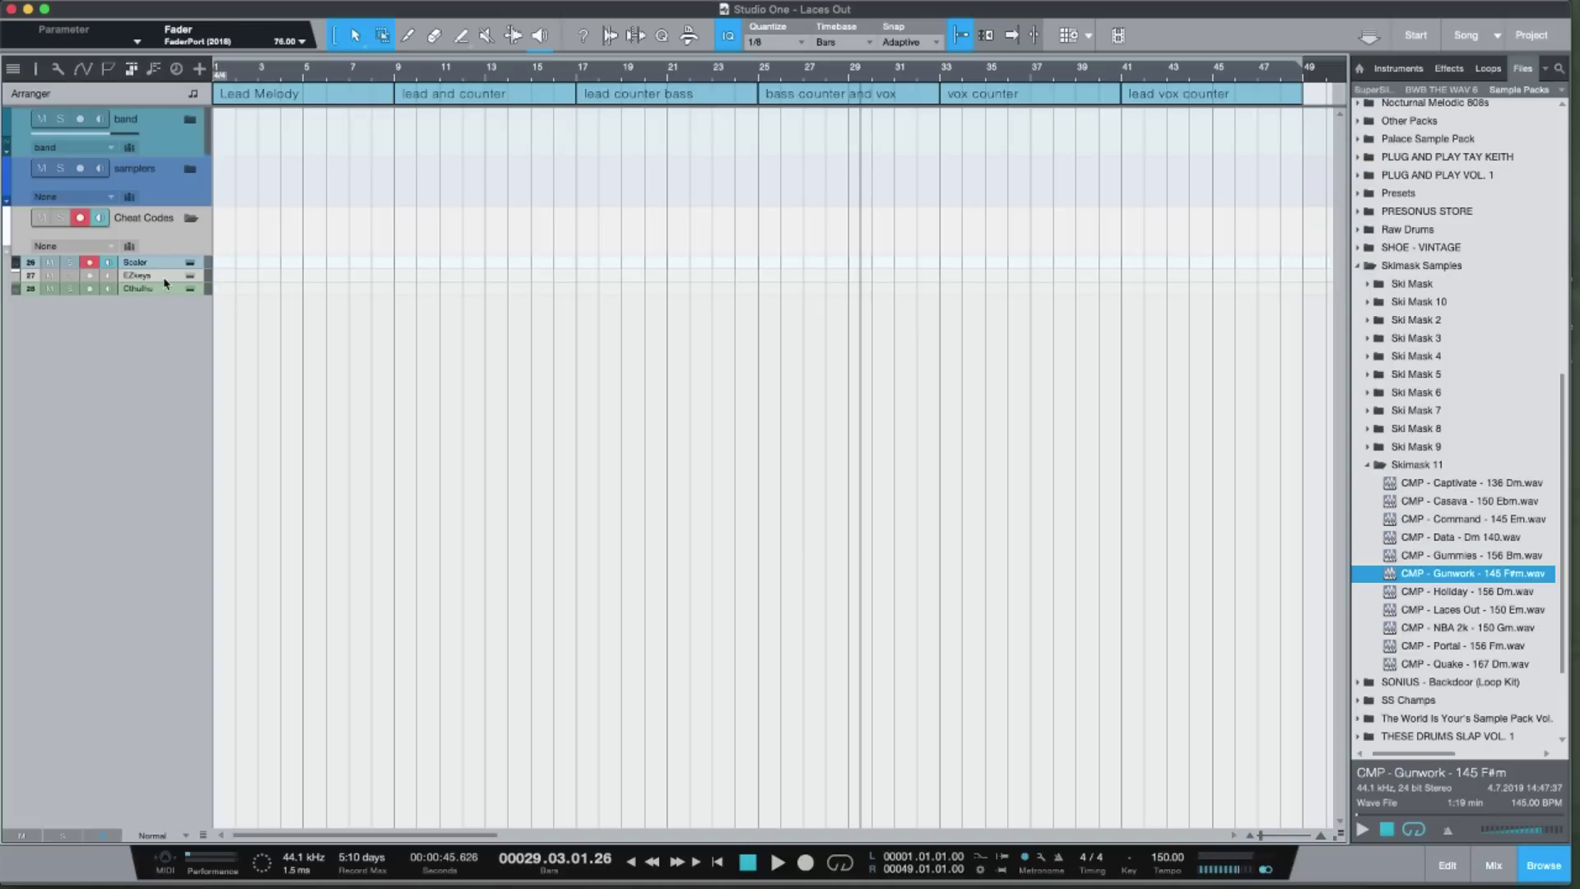
{"action": "left_click", "coordinate": [165, 288]}
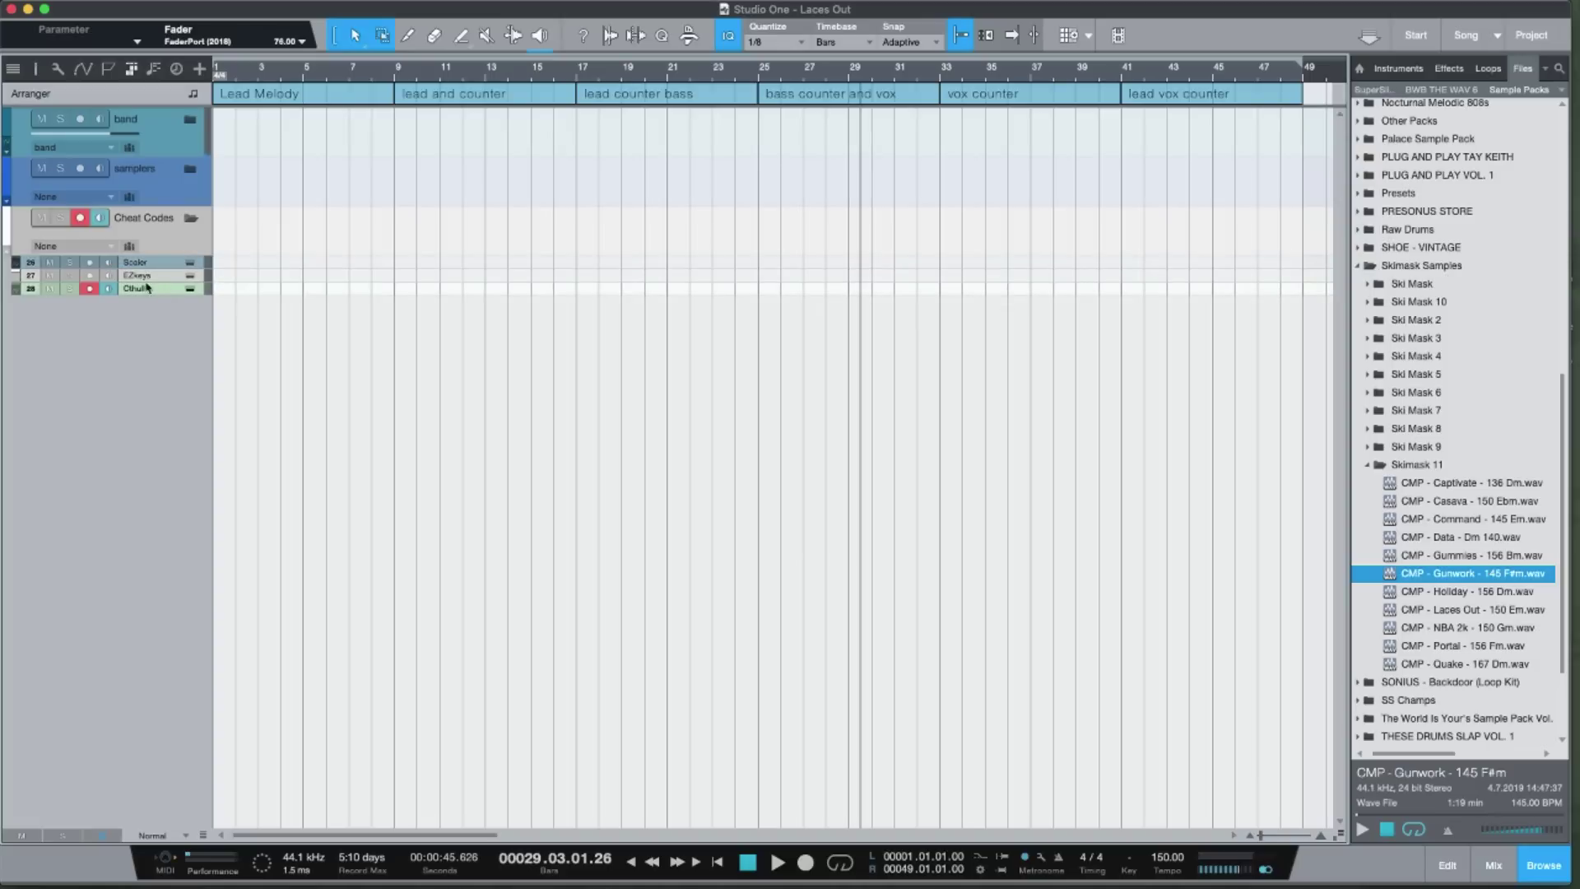
{"action": "left_click", "coordinate": [9, 251]}
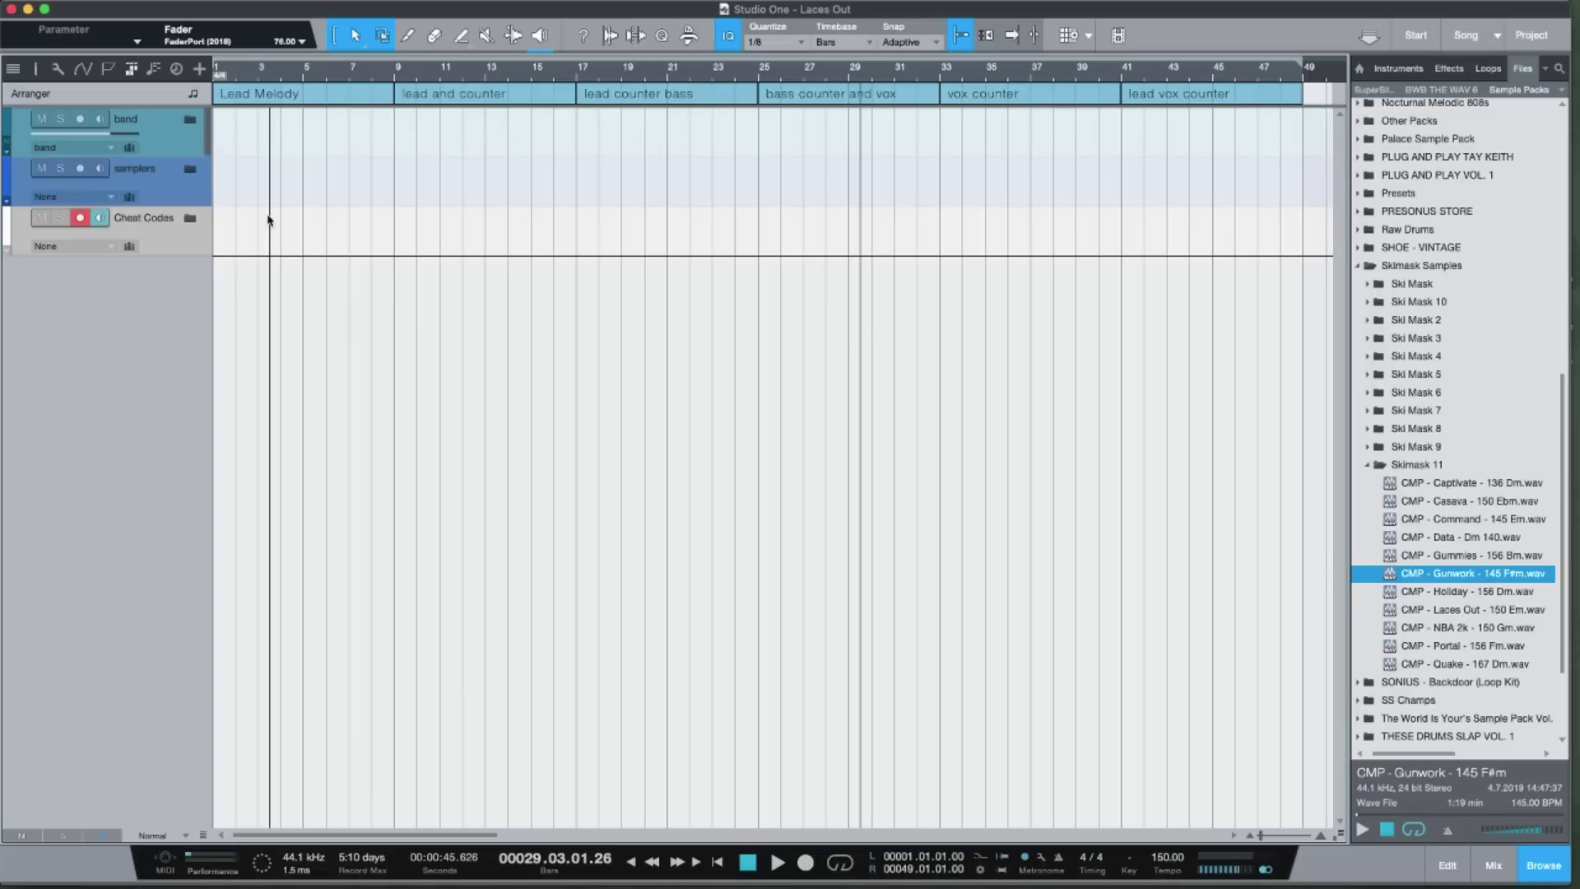
Close the Laces Out song without saving the changes
{"action": "left_click", "coordinate": [130, 10]}
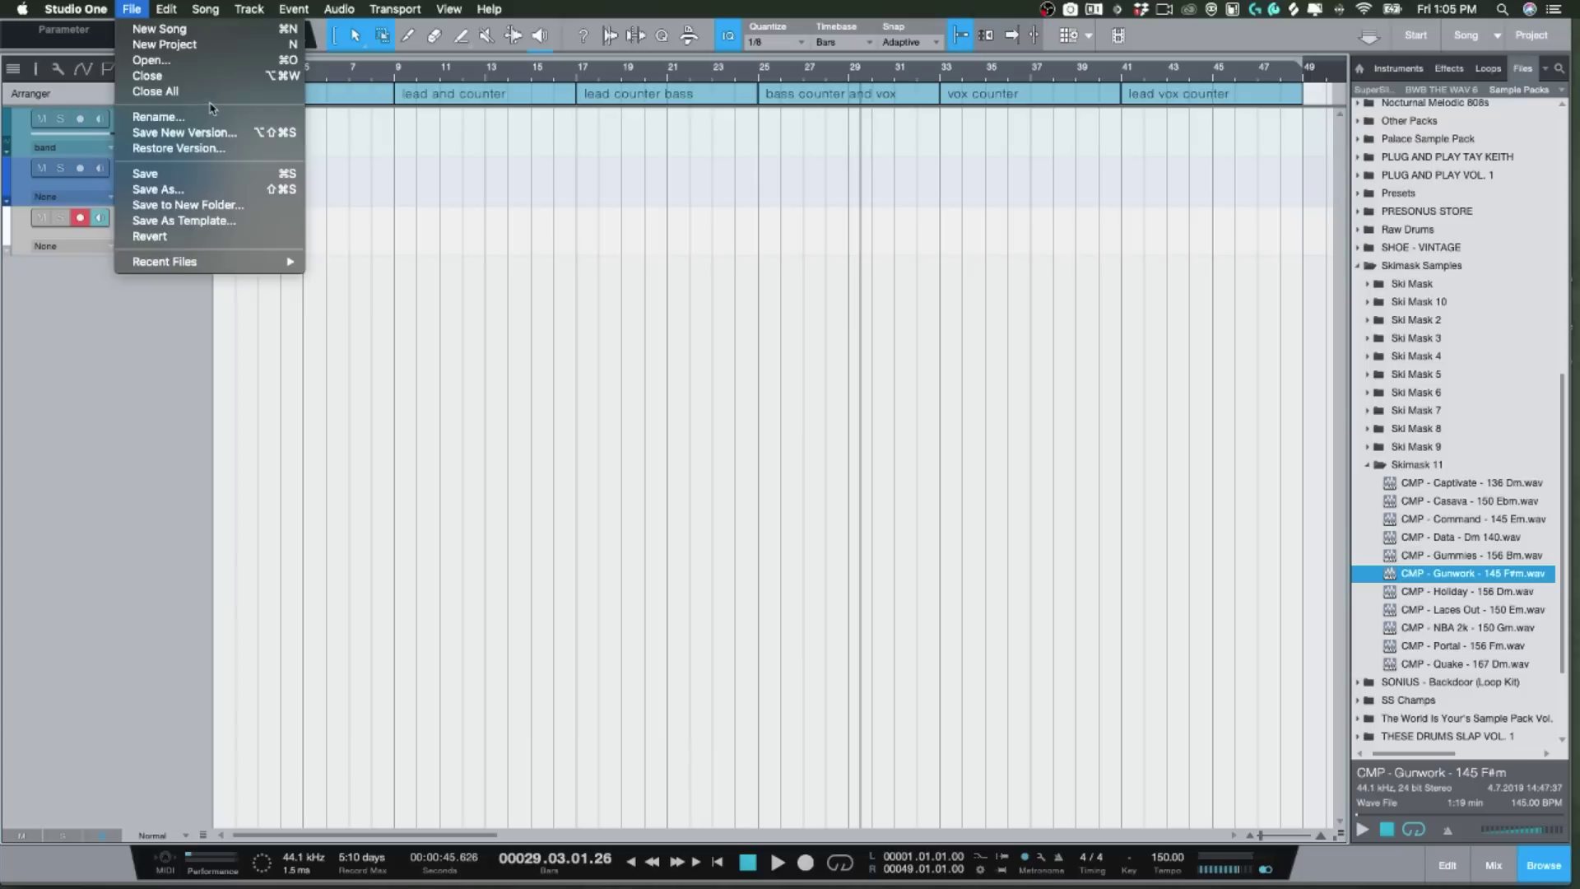
{"action": "left_click", "coordinate": [190, 83]}
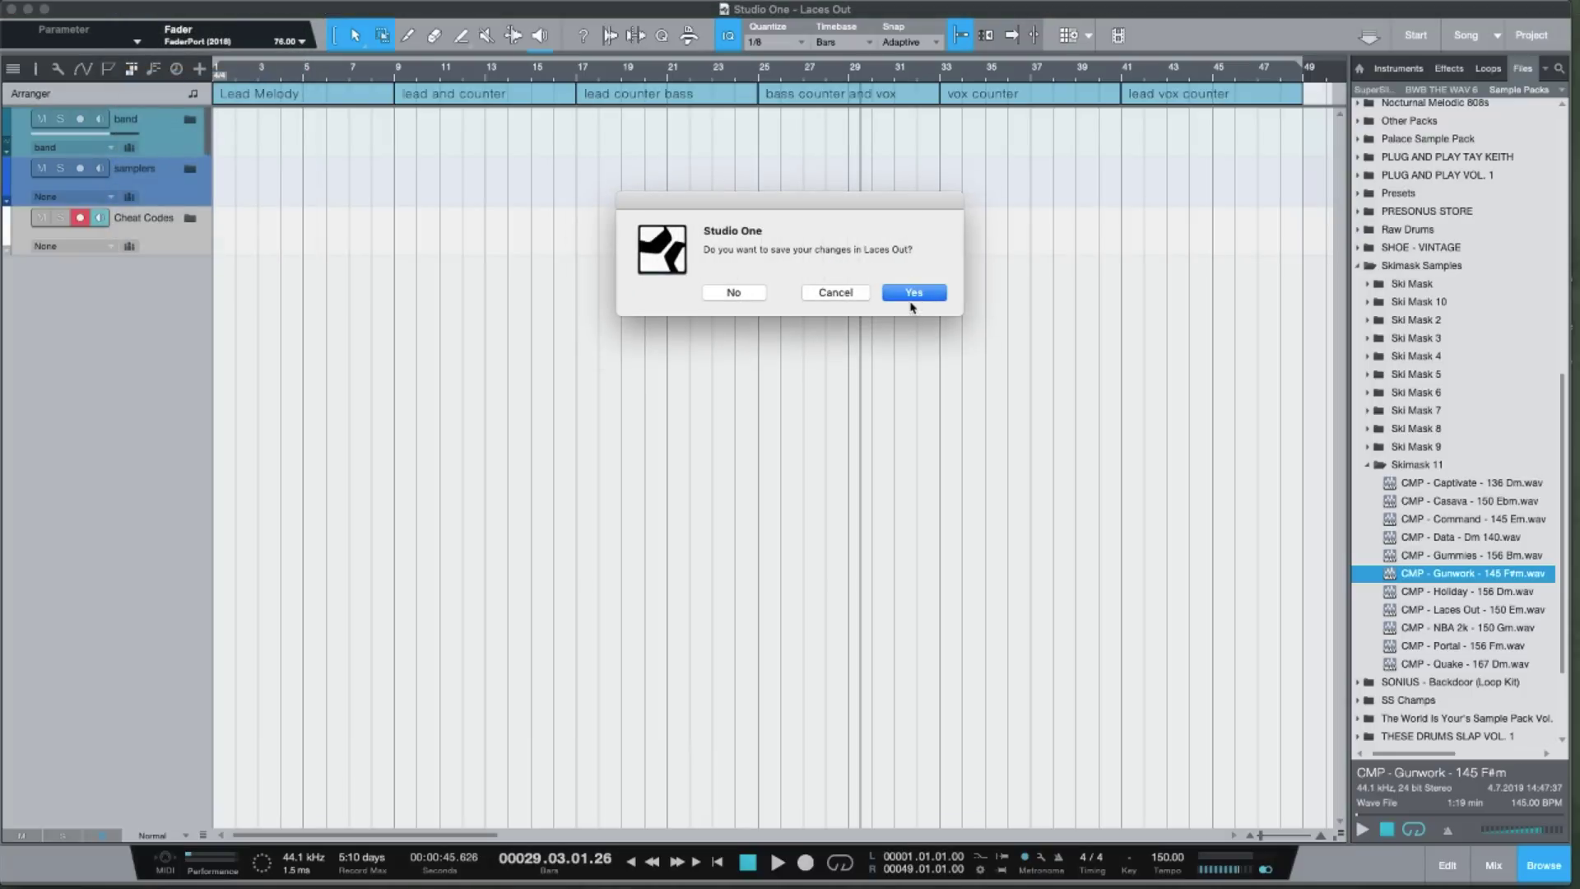
{"action": "left_click", "coordinate": [737, 295]}
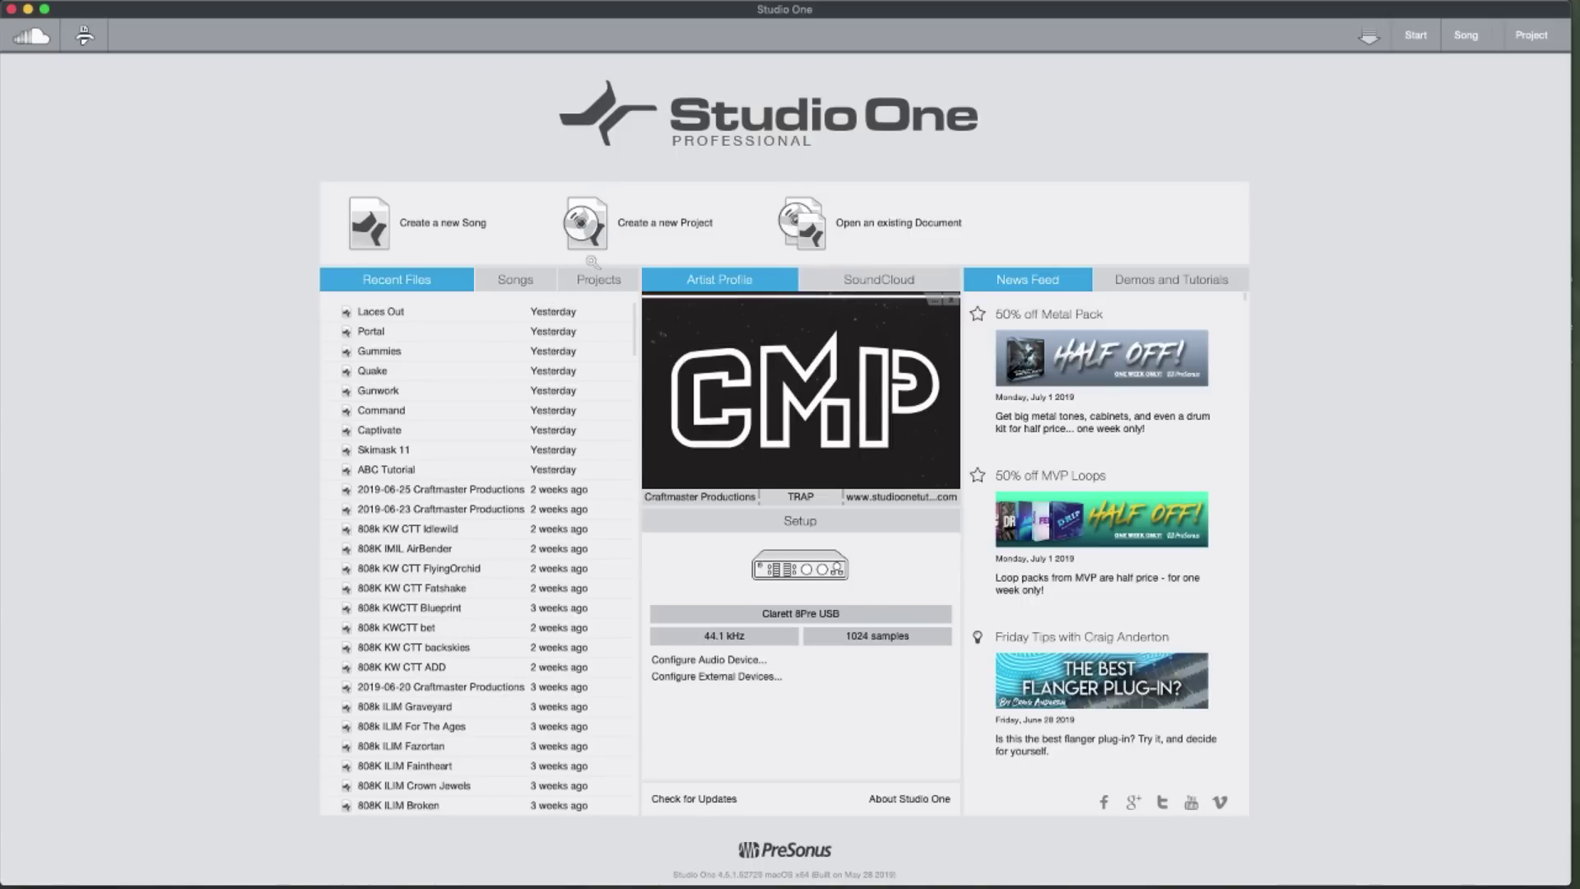
Create a new song from the SKIMASK user template, keeping the default title and settings
{"action": "left_click", "coordinate": [448, 228]}
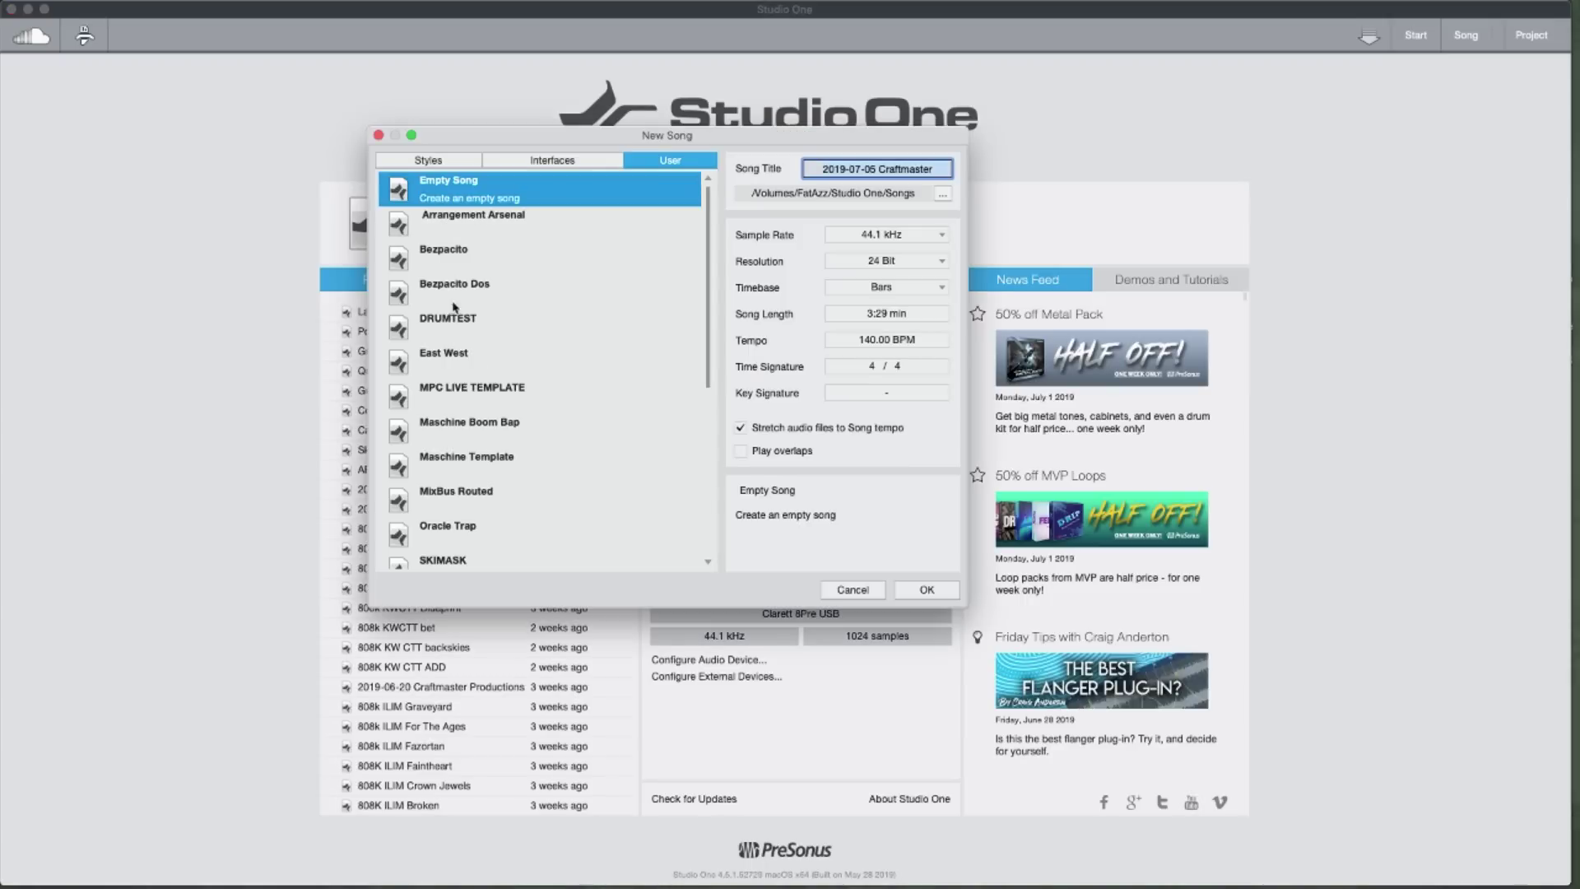
{"action": "scroll", "coordinate": [490, 412], "scroll_direction": "down", "scroll_amount": 5}
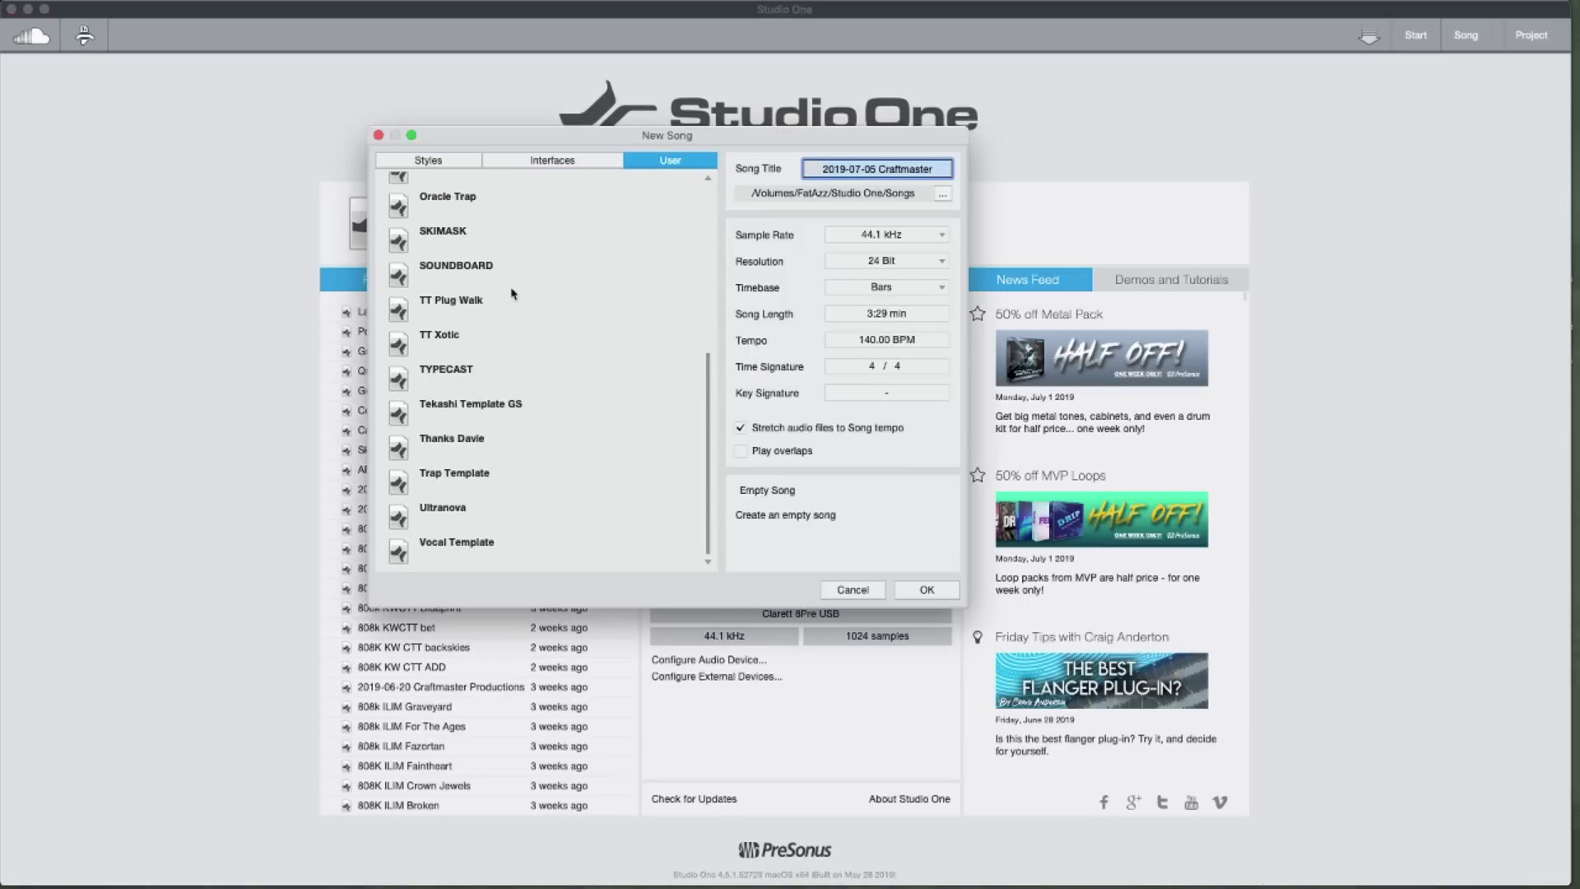
{"action": "left_click", "coordinate": [440, 238]}
{"action": "left_click", "coordinate": [945, 591]}
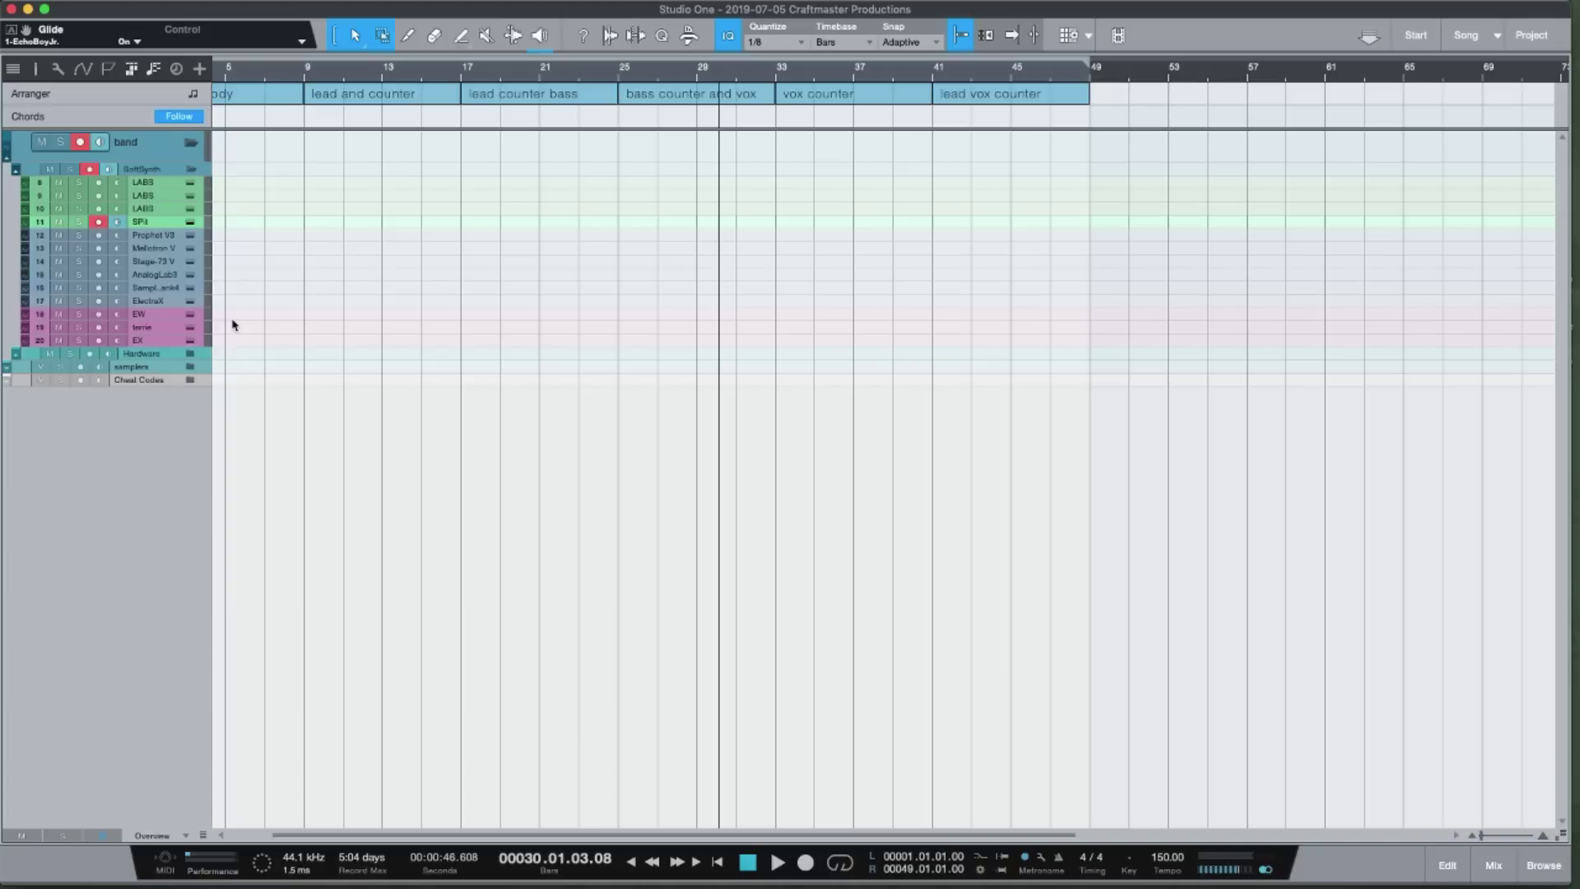
View the Spitfire LABS instrument loaded on the first LABS track and close its window
{"action": "left_click", "coordinate": [191, 187]}
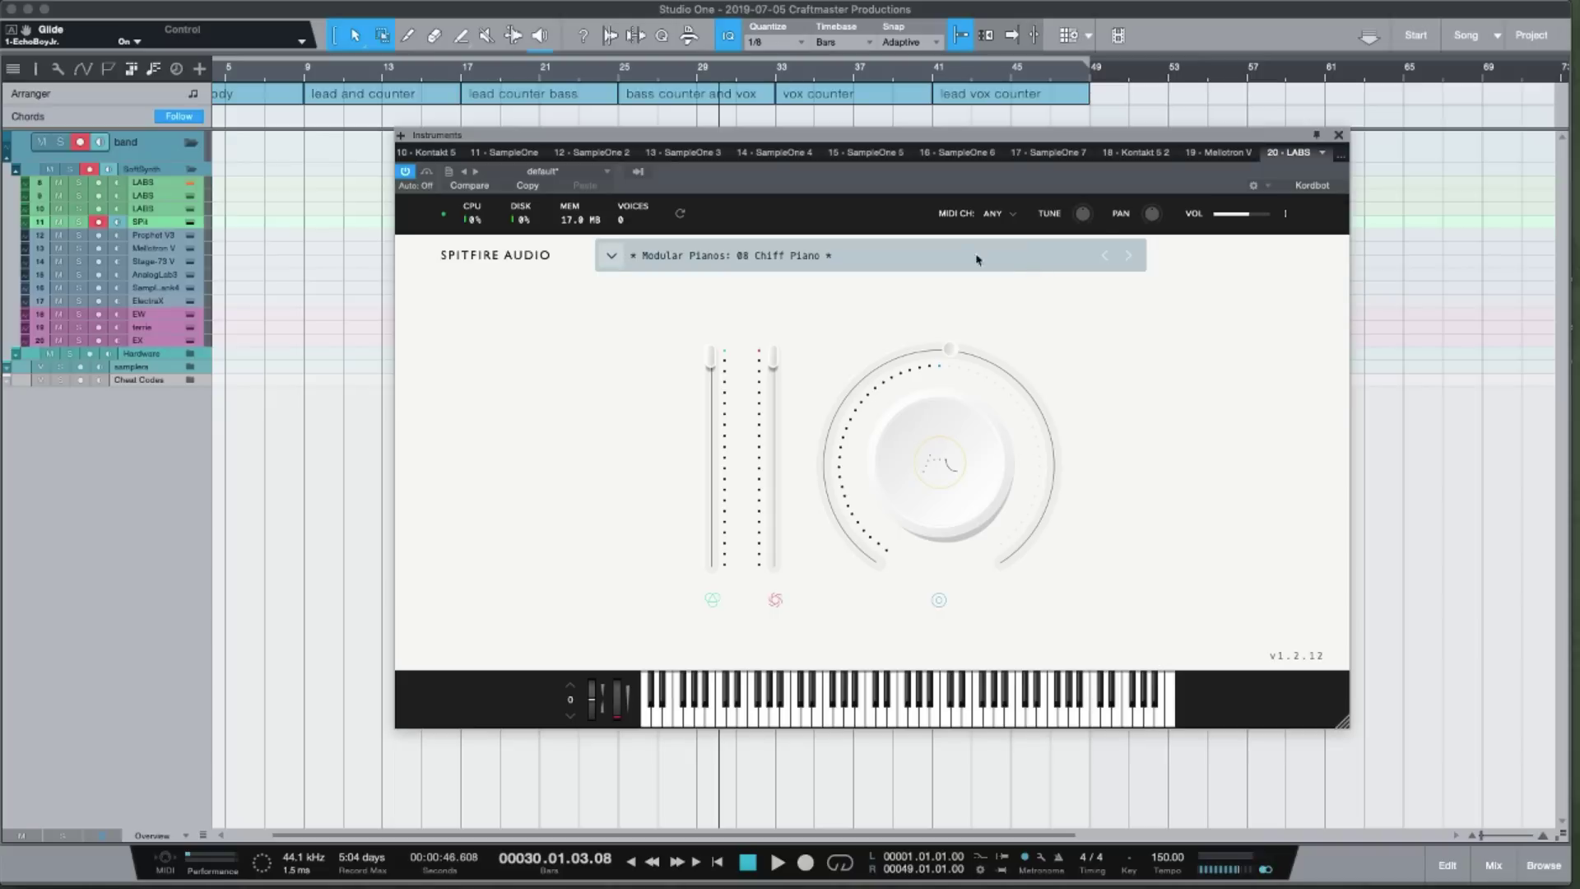
{"action": "left_click", "coordinate": [1338, 135]}
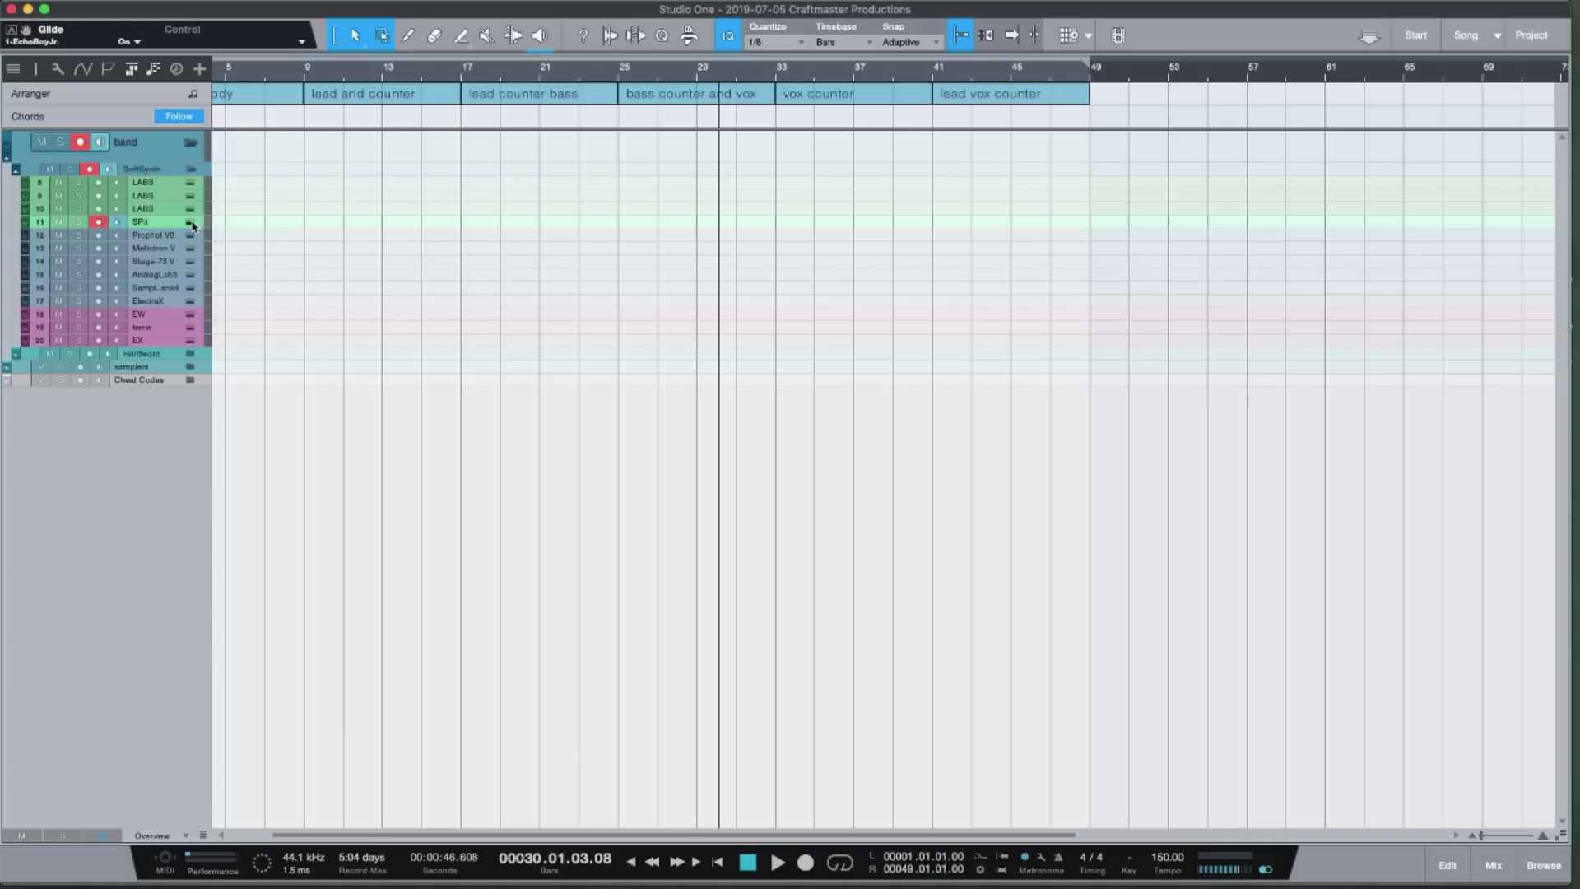
Open the Kontakt instrument of the SPit track and move its window fully into view
{"action": "left_click", "coordinate": [193, 223]}
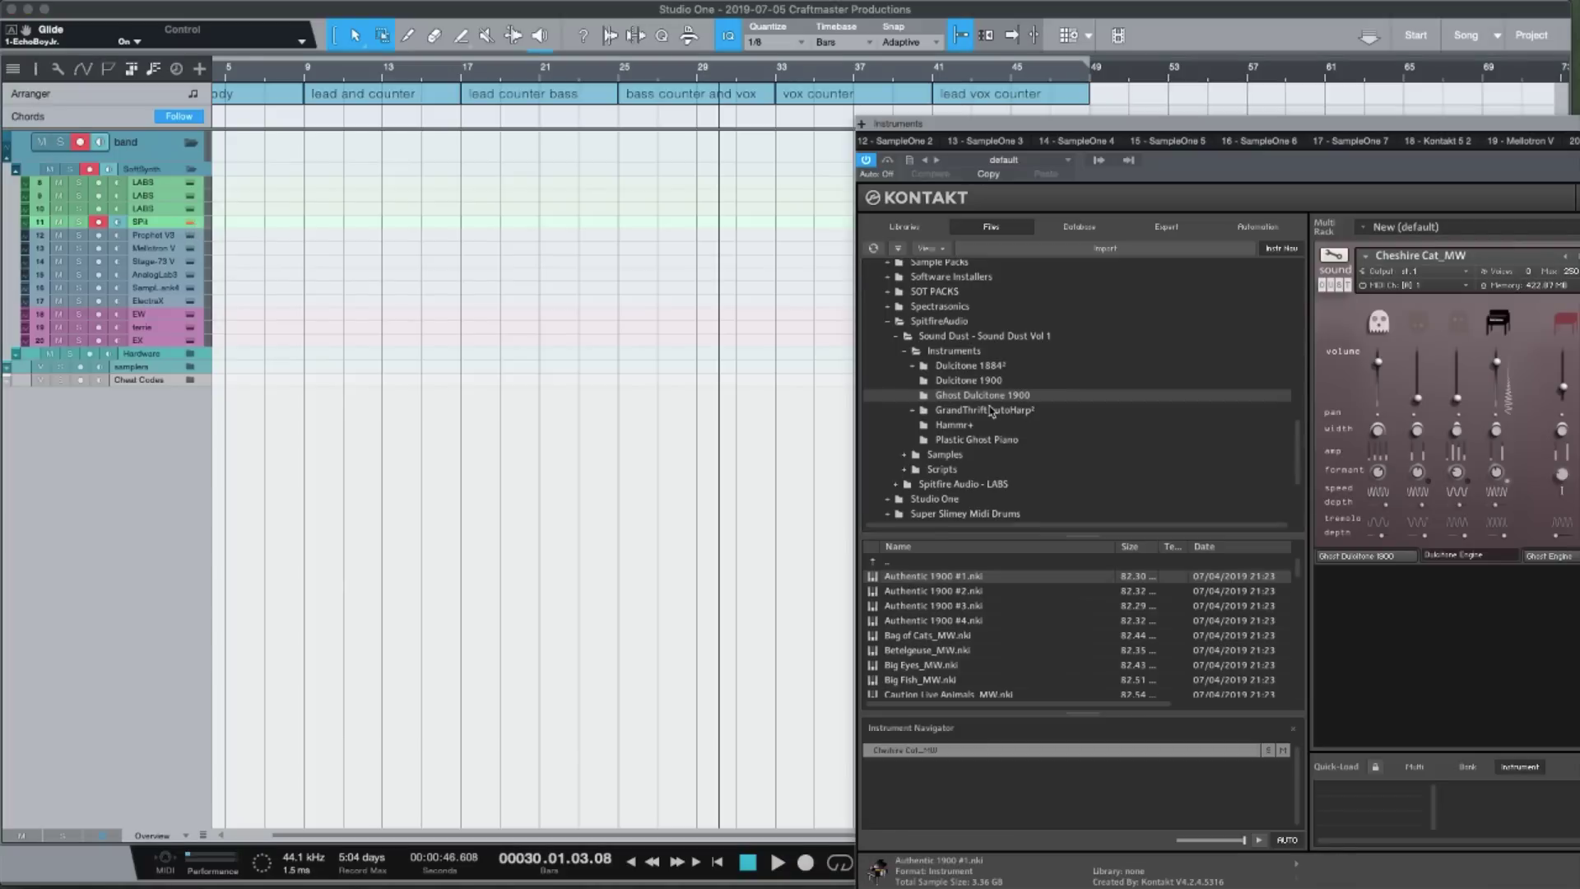
{"action": "left_click_drag", "start_coordinate": [1168, 127], "coordinate": [684, 48]}
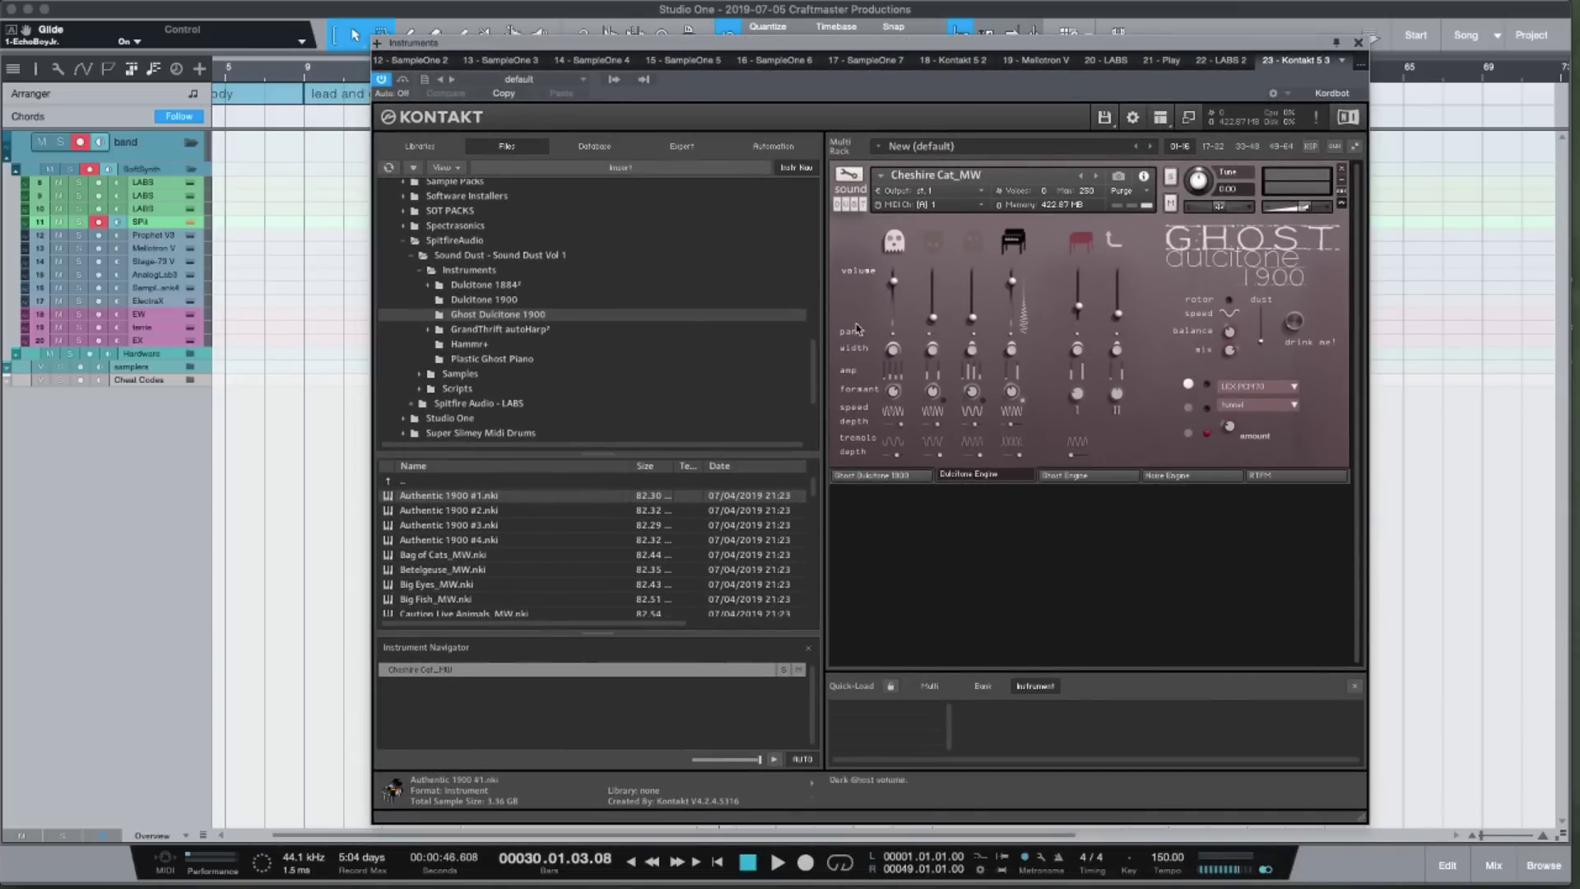
{"action": "scroll", "coordinate": [550, 574], "scroll_direction": "down", "scroll_amount": 1}
{"action": "scroll", "coordinate": [550, 573], "scroll_direction": "up", "scroll_amount": 1}
Browse the Sound Dust Vol 1 Instruments folder in Kontakt, select Ghost Dulcitone 1900, and close the instrument window
{"action": "double_click", "coordinate": [389, 481]}
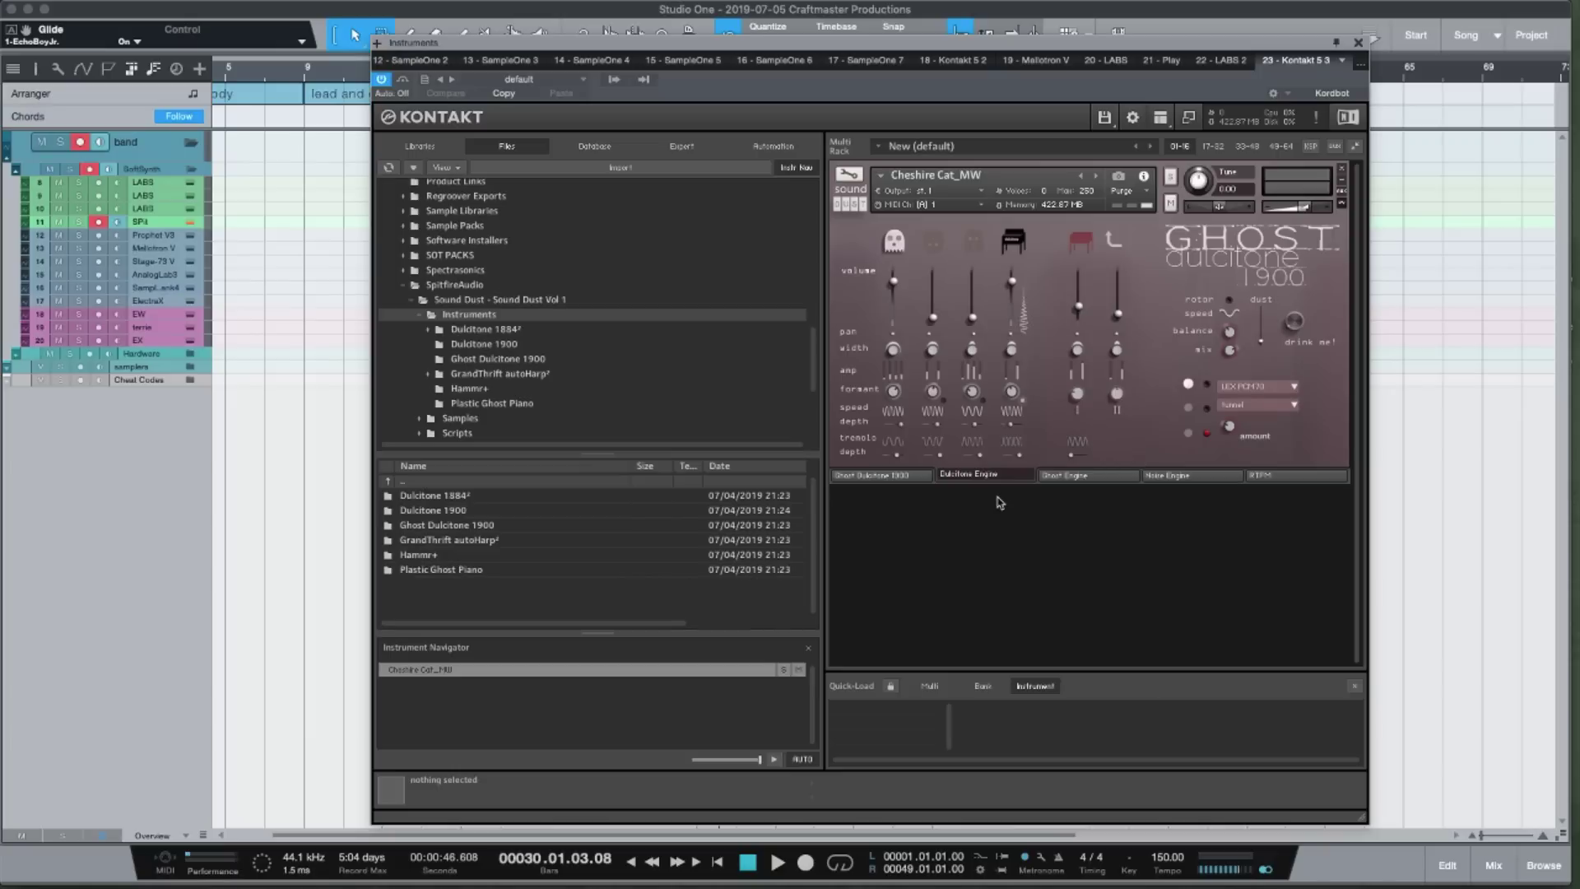
{"action": "left_click", "coordinate": [482, 514]}
{"action": "left_click", "coordinate": [499, 526]}
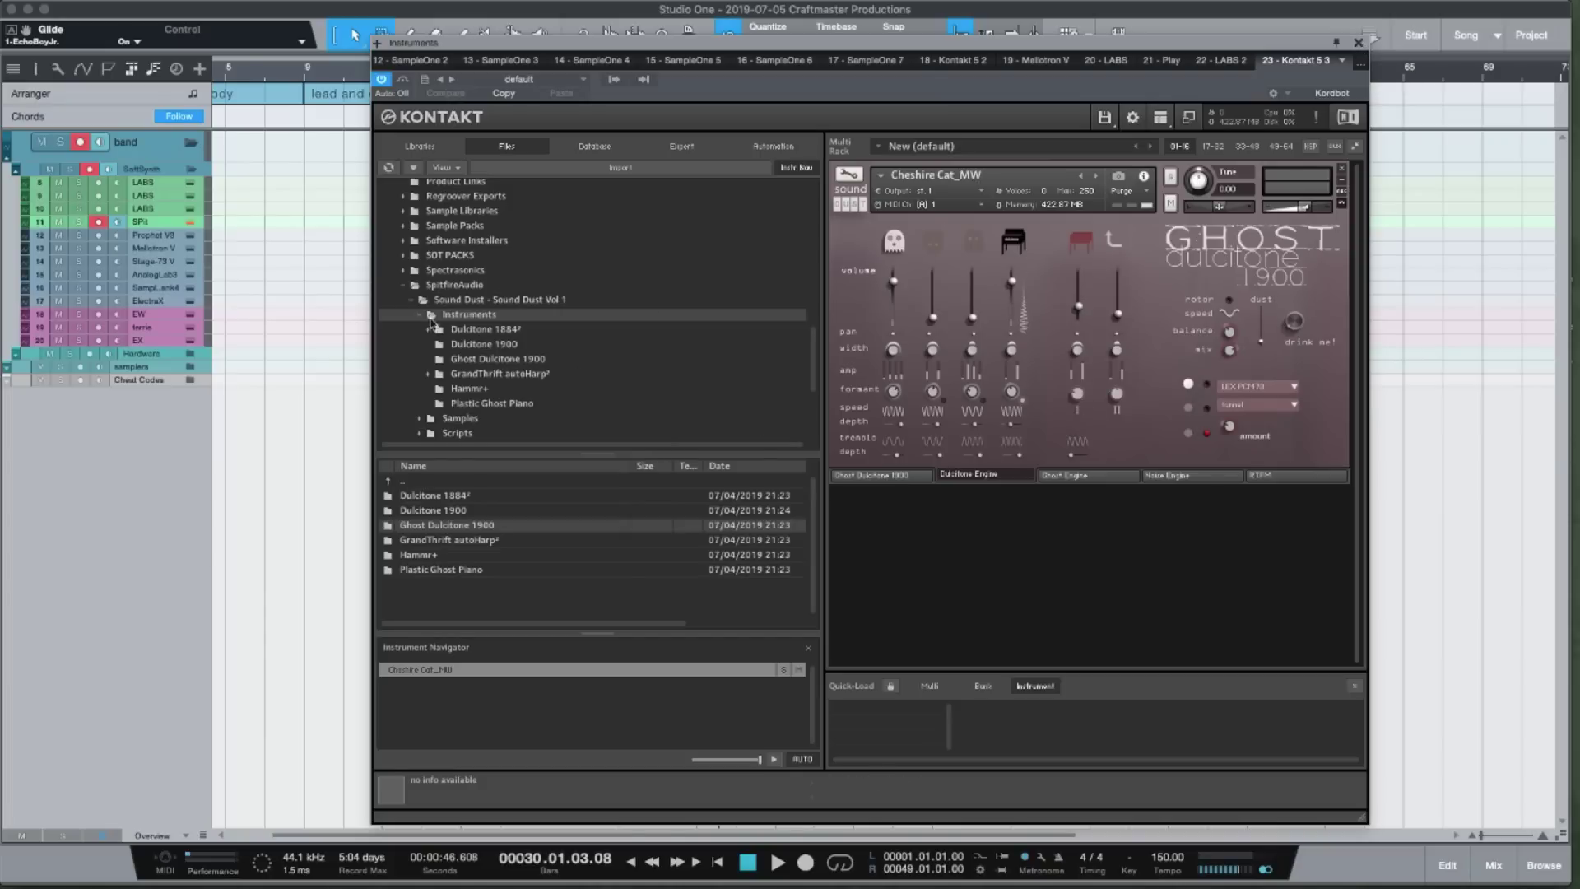
{"action": "scroll", "coordinate": [1390, 78], "scroll_direction": "left", "scroll_amount": 2}
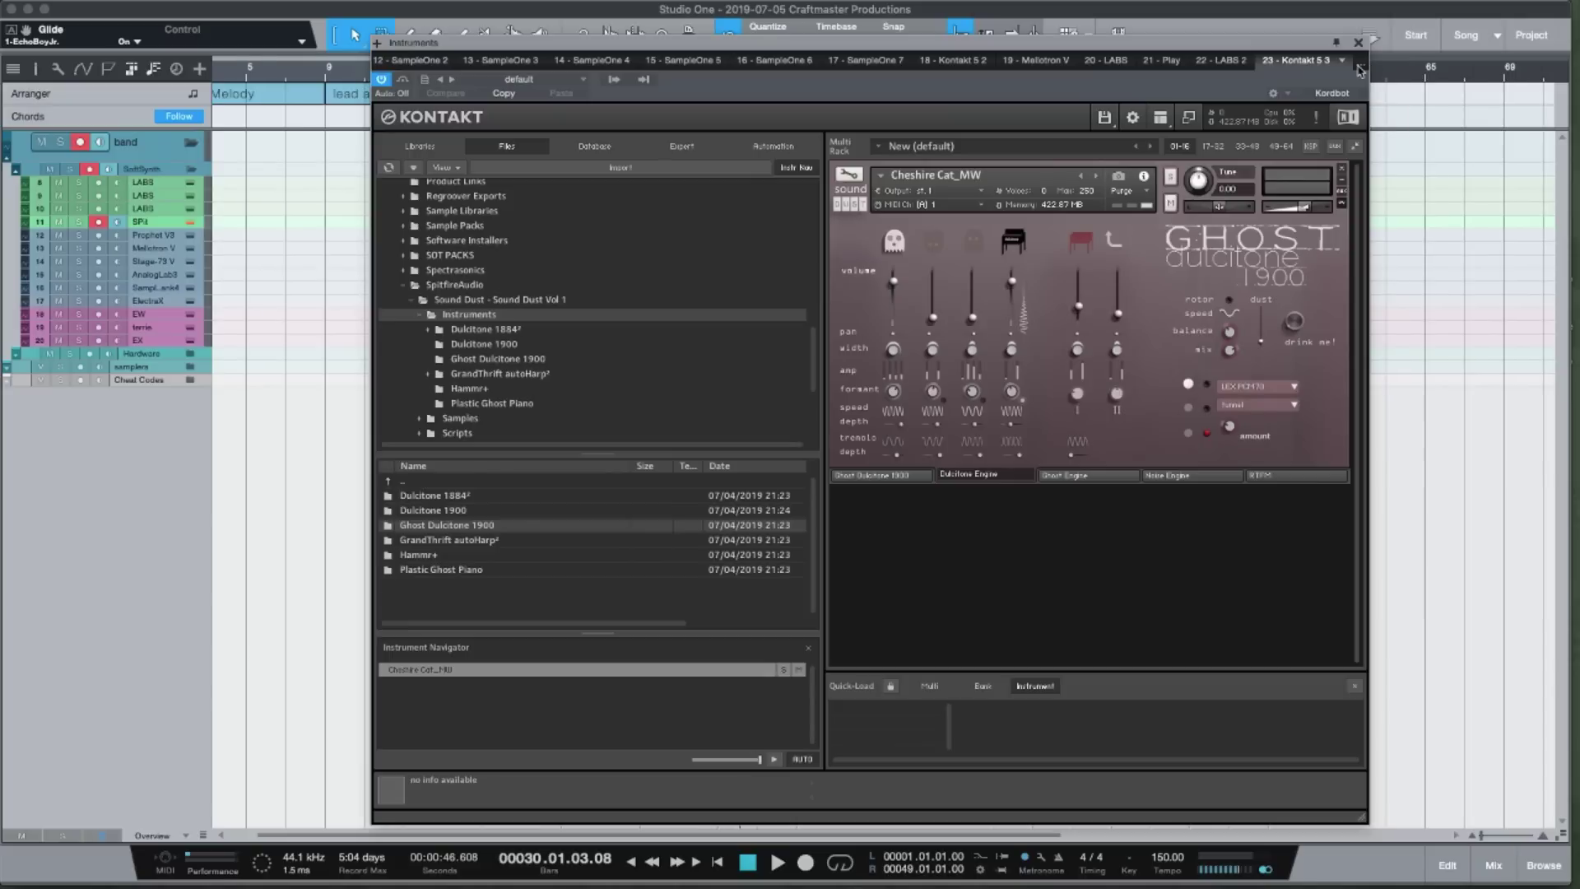
{"action": "left_click", "coordinate": [1358, 42]}
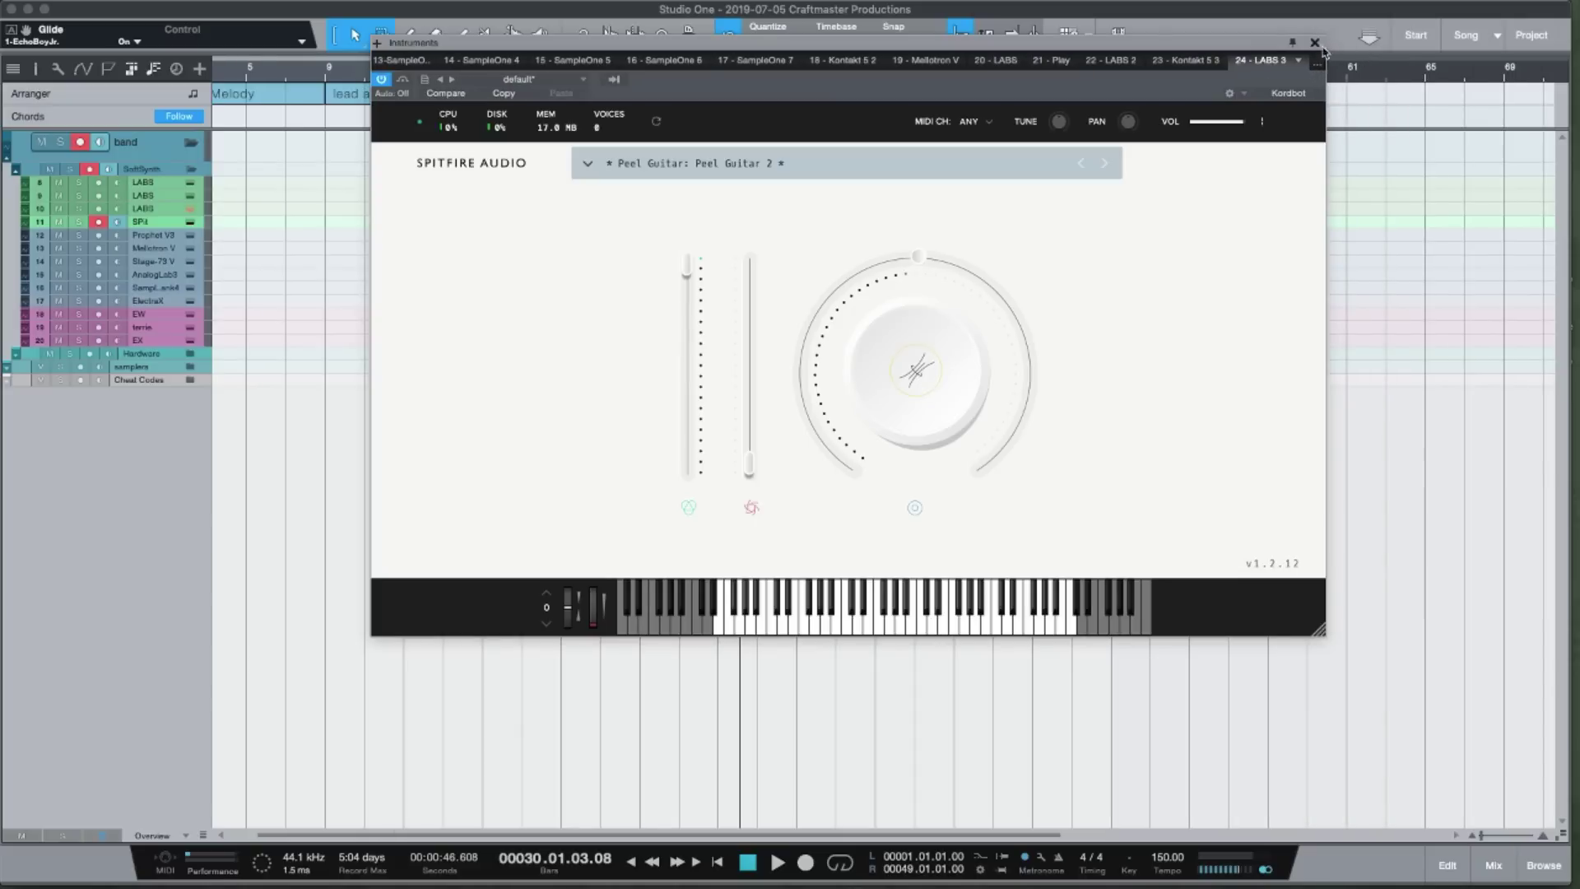
Close the open LABS window, then view the Arturia Prophet V instrument of the Prophet V3 track and close it
{"action": "left_click", "coordinate": [1322, 44]}
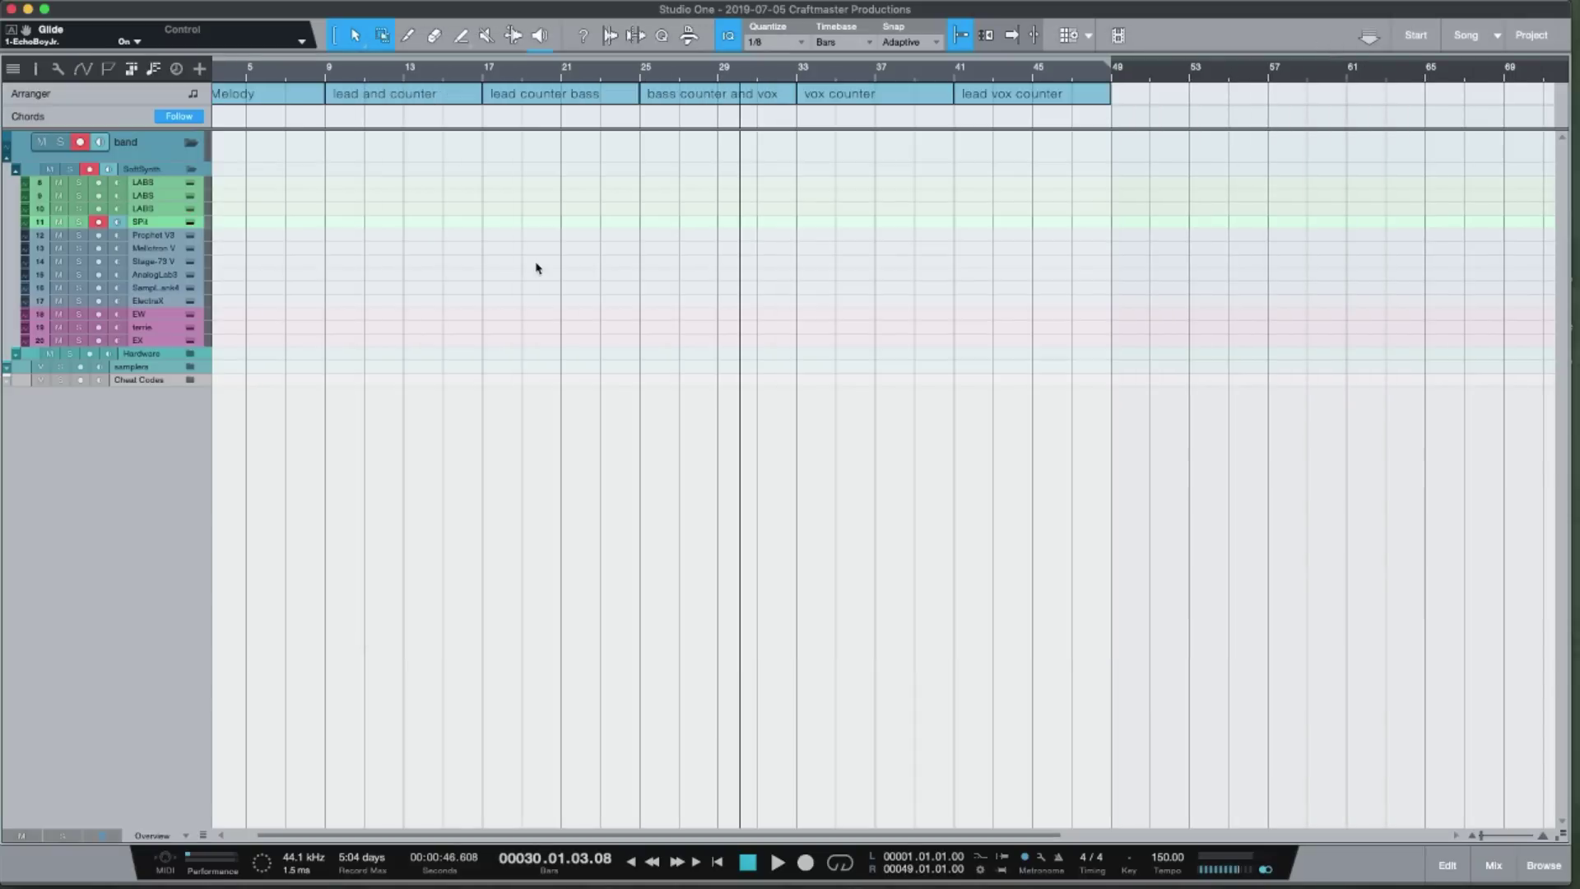
{"action": "left_click", "coordinate": [190, 237]}
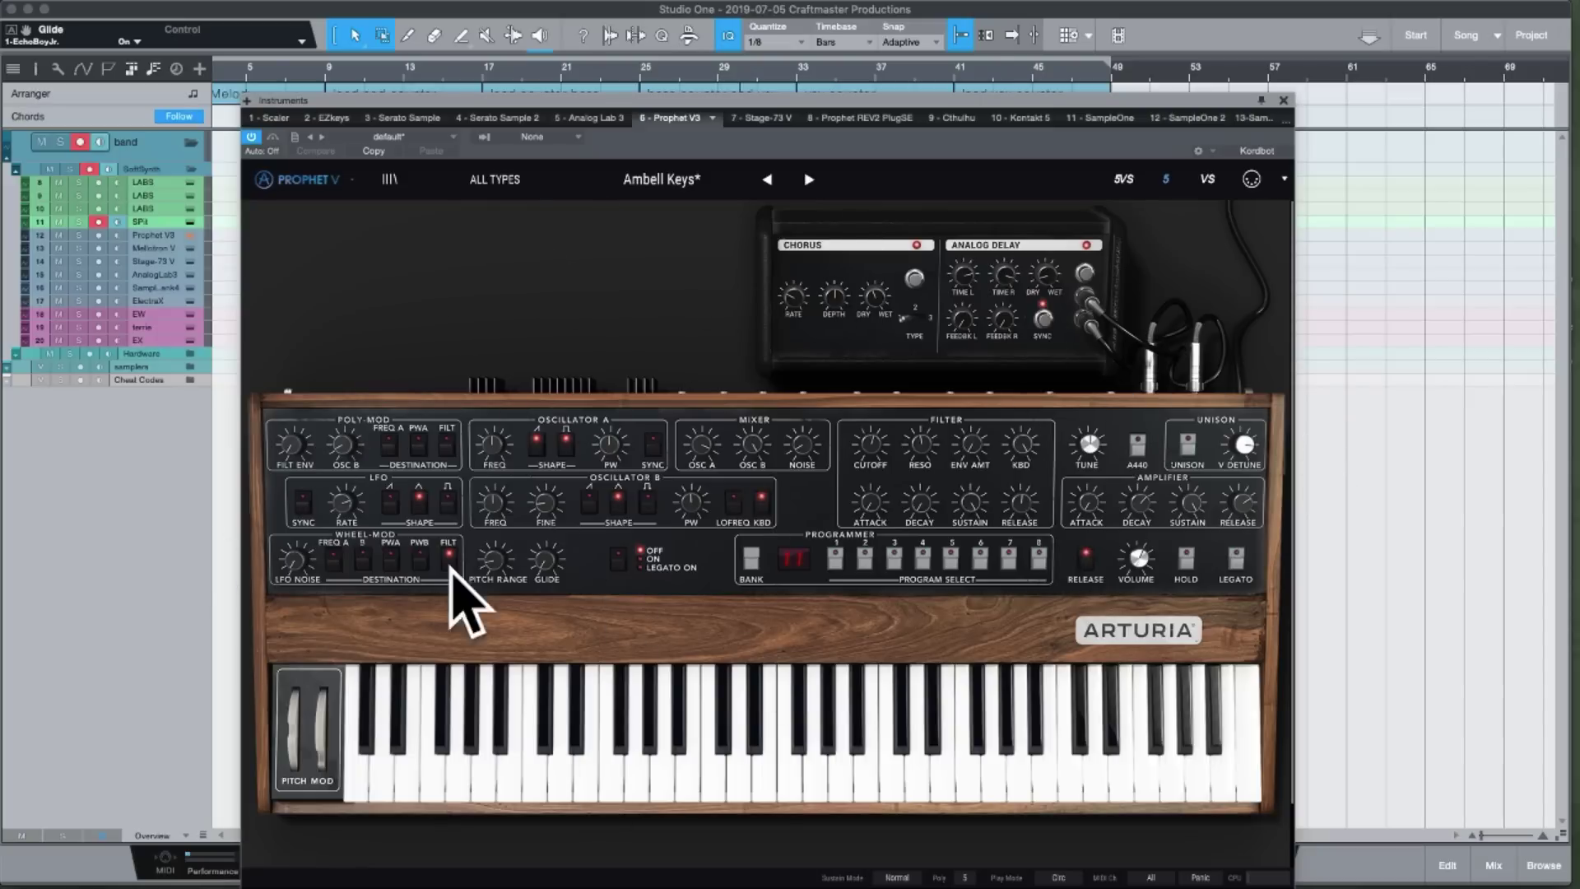
{"action": "left_click", "coordinate": [1283, 100]}
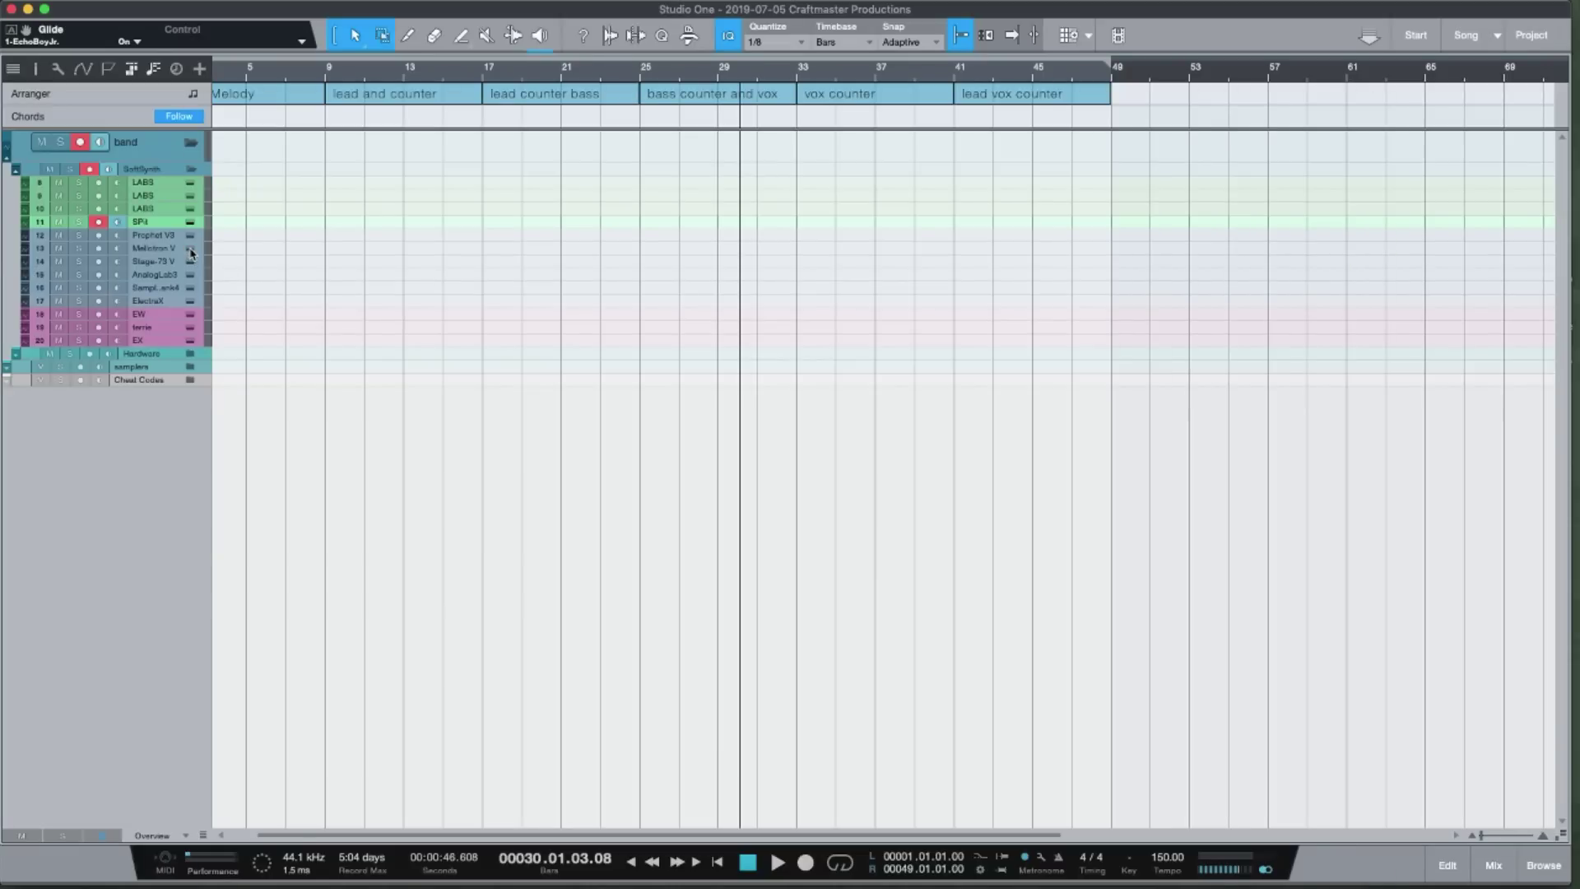
Open the Arturia instrument of the Mellotron V track and move its window fully into view
{"action": "left_click", "coordinate": [190, 251]}
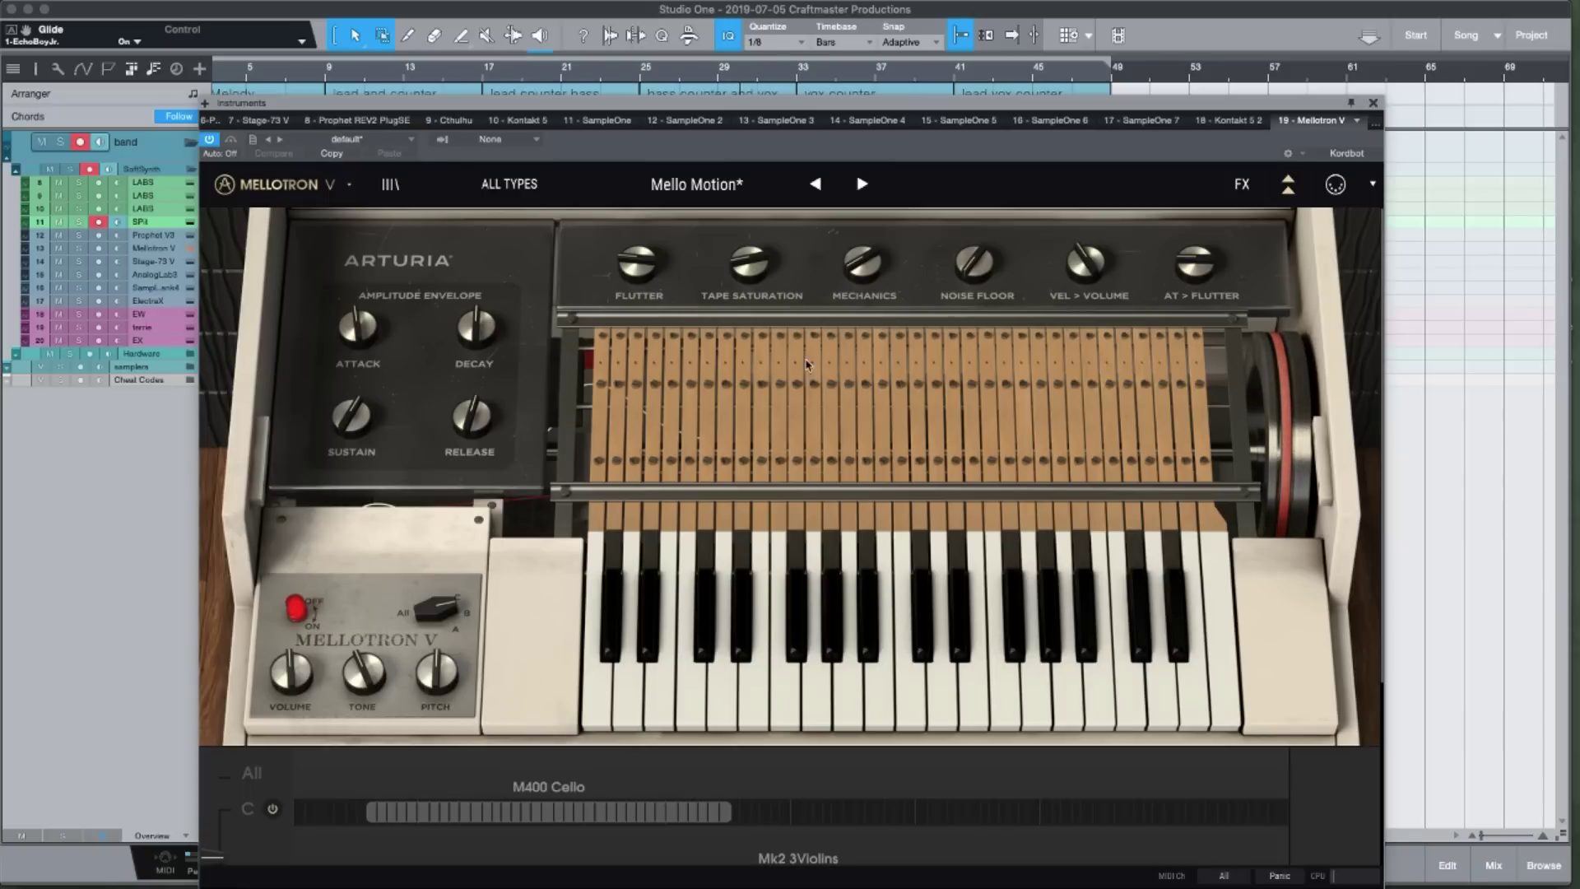
{"action": "left_click_drag", "start_coordinate": [1049, 112], "coordinate": [1053, 83]}
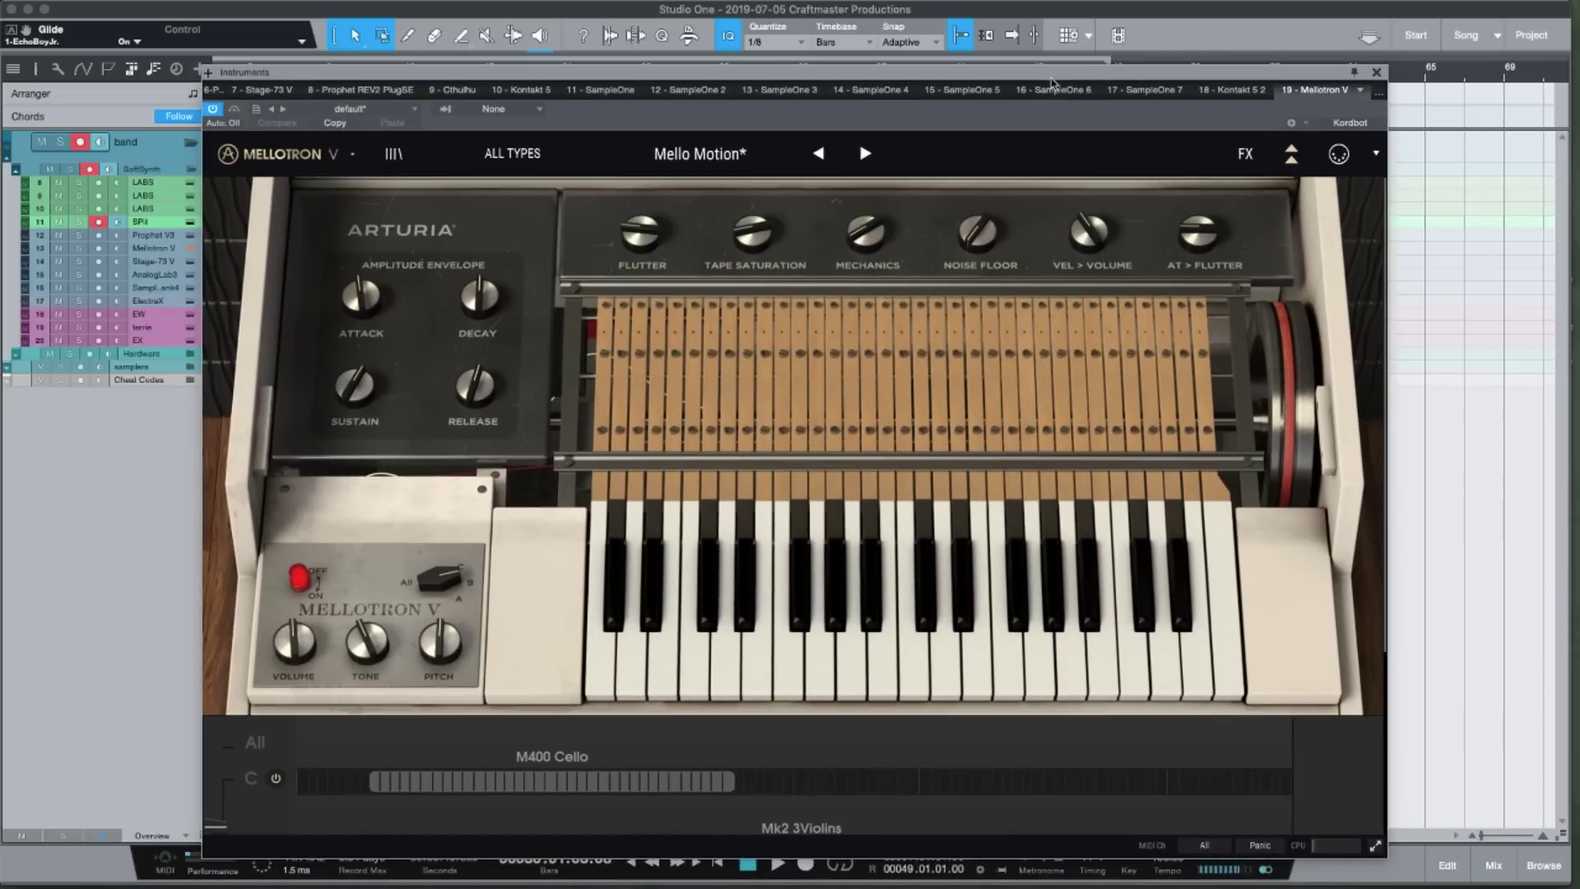
{"action": "mouse_move", "coordinate": [905, 790]}
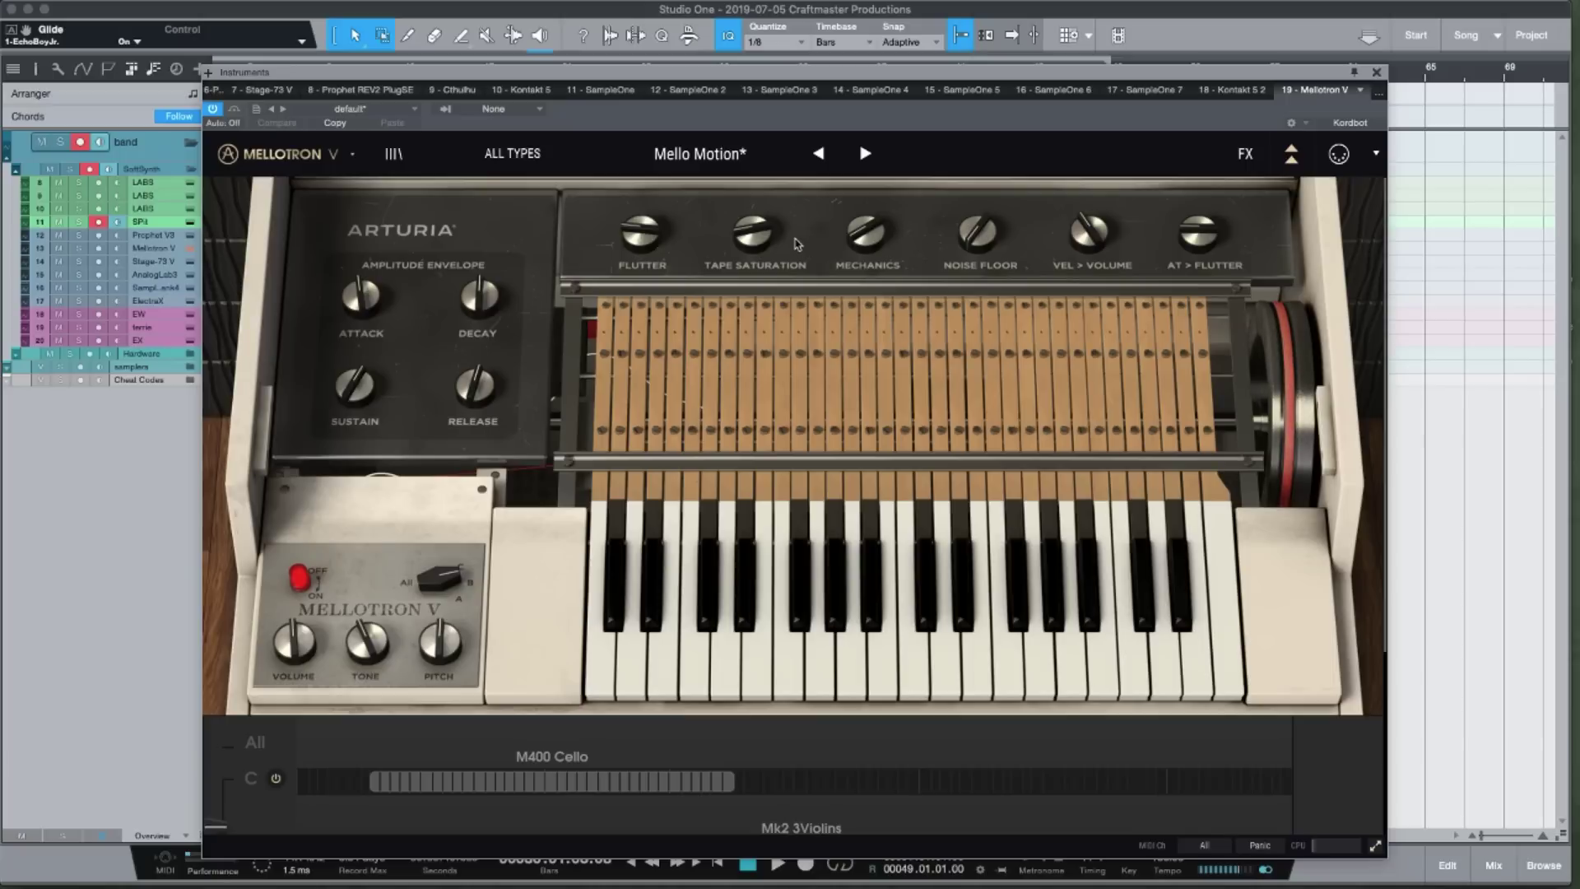
Adjust the Mellotron V sound by setting Tape Saturation to 0.044 and Noise Floor to 0.031
{"action": "mouse_move", "coordinate": [758, 235]}
{"action": "left_mouse_down"}
{"action": "mouse_move", "coordinate": [759, 169]}
{"action": "mouse_move", "coordinate": [758, 220]}
{"action": "left_mouse_up"}
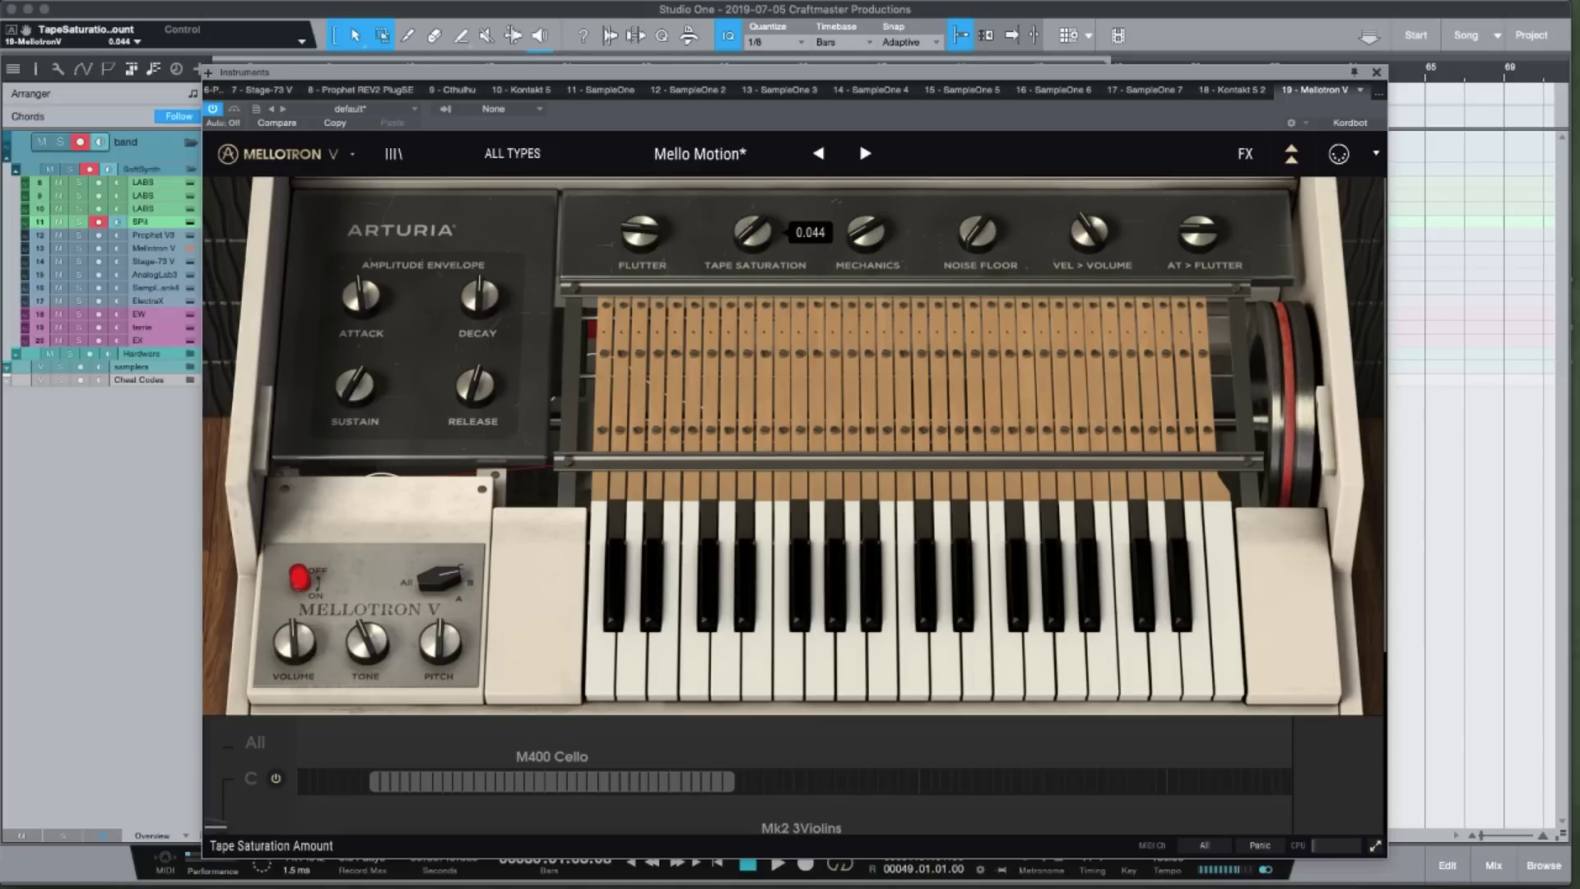
{"action": "left_click_drag", "start_coordinate": [977, 233], "coordinate": [977, 284]}
{"action": "left_click_drag", "start_coordinate": [978, 232], "coordinate": [977, 222]}
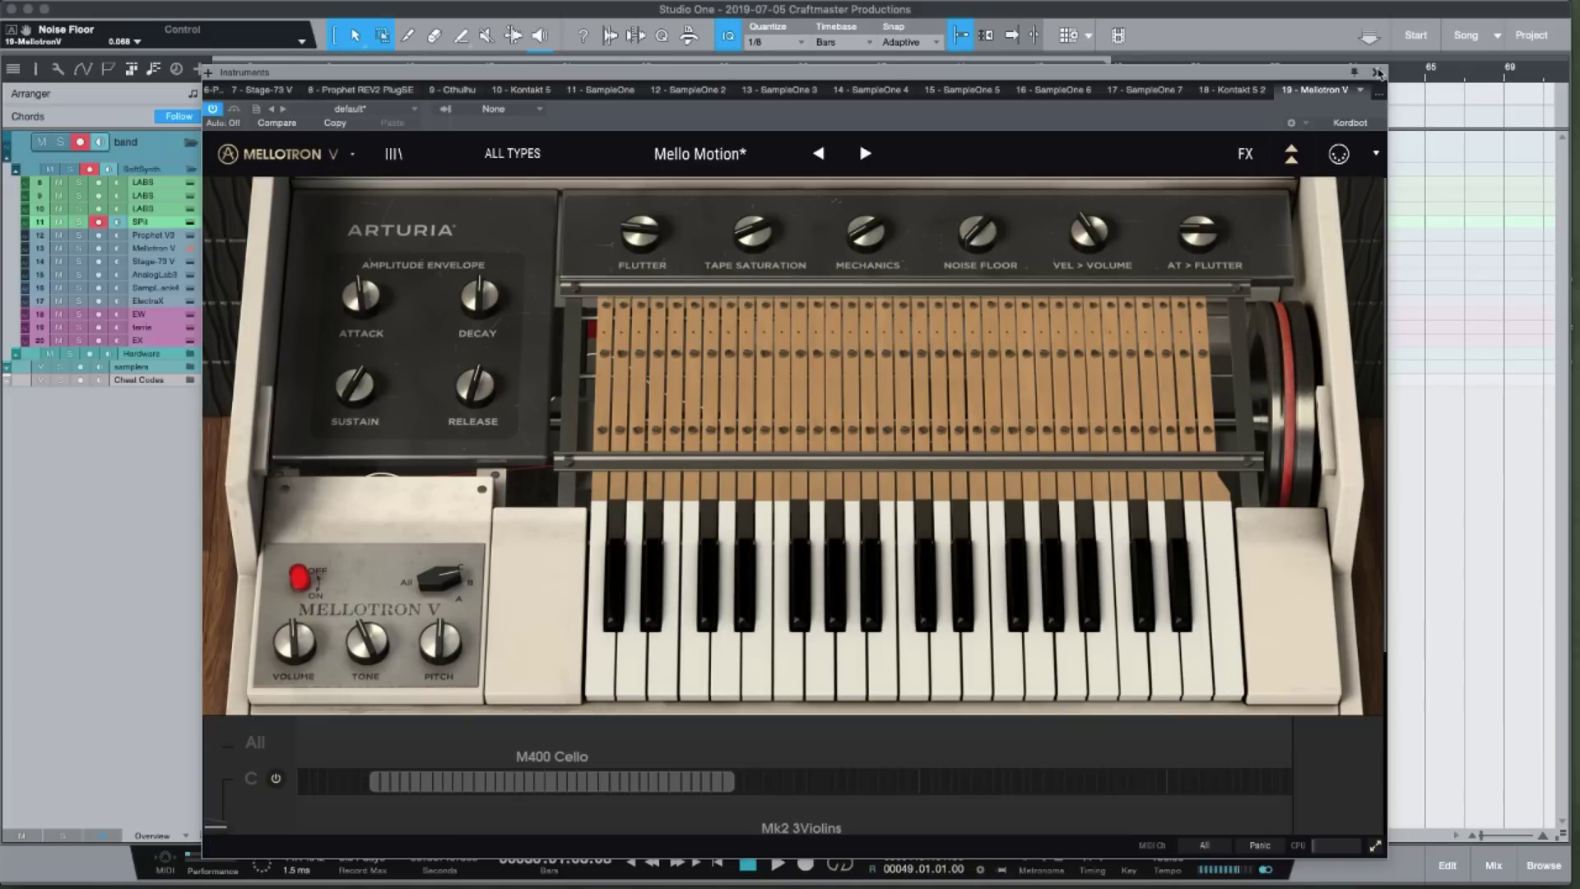
{"action": "left_click_drag", "start_coordinate": [964, 231], "coordinate": [967, 233]}
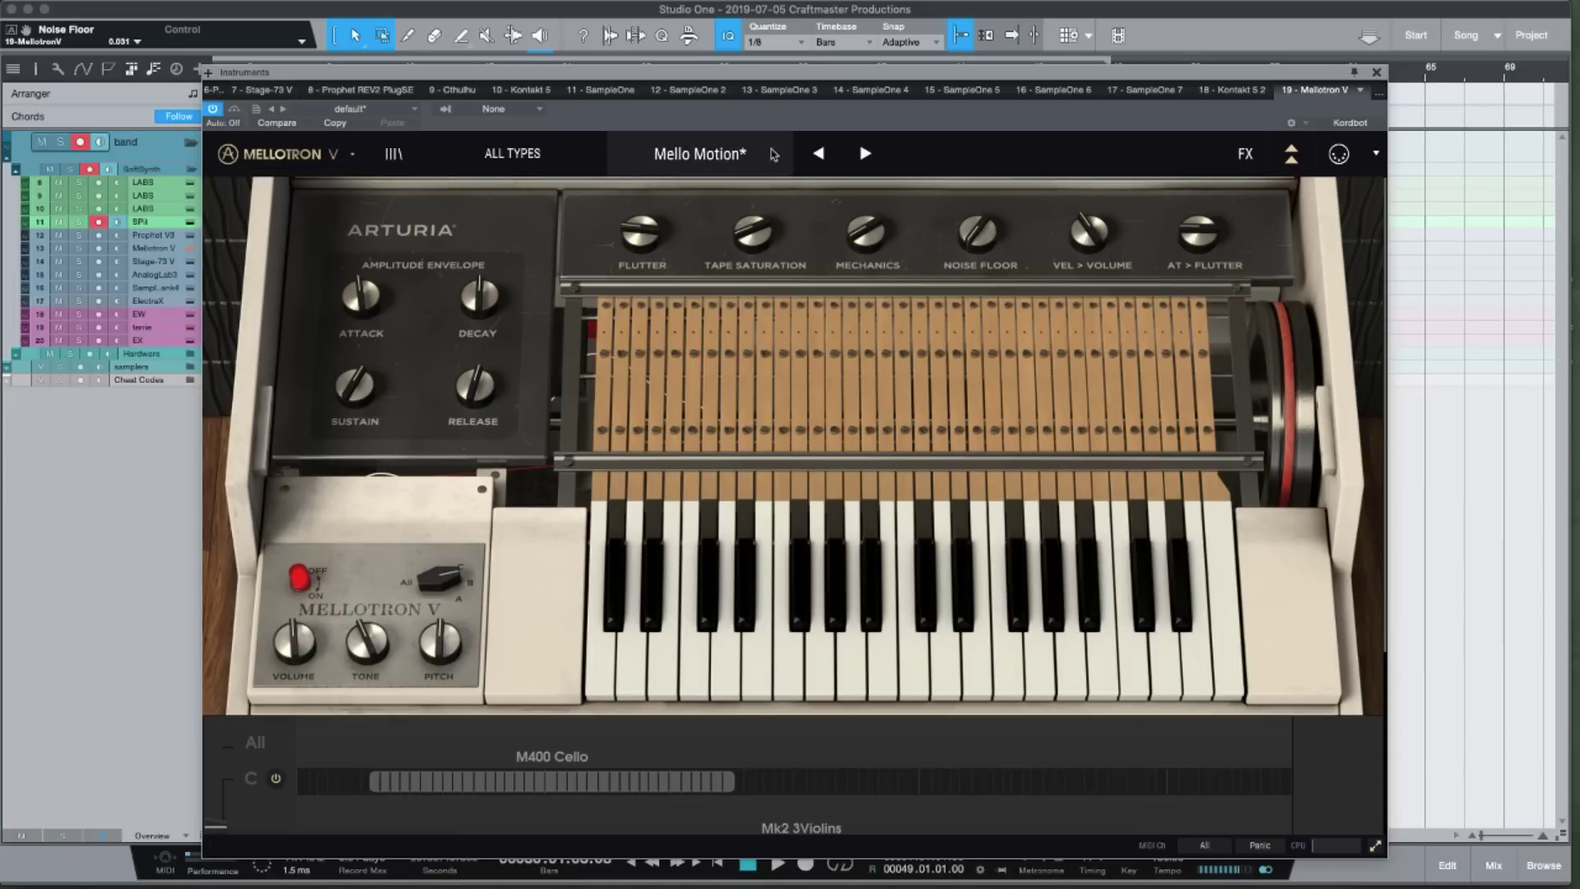
Close the Mellotron V window, then view the Stage-73 V instrument and close it as well
{"action": "left_click", "coordinate": [1381, 92]}
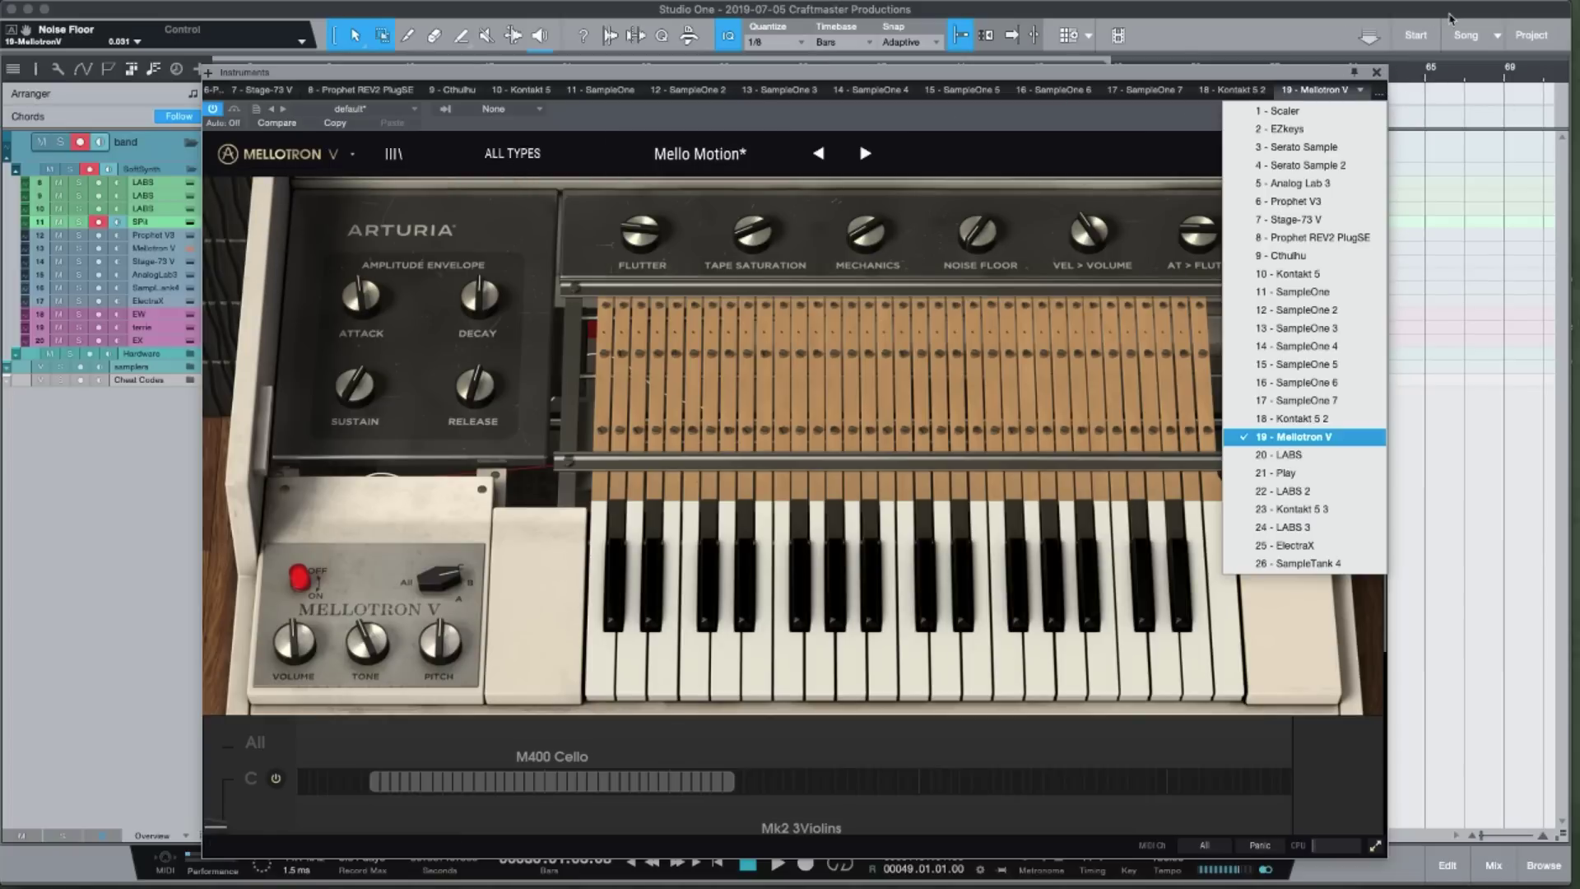
{"action": "left_click", "coordinate": [1381, 82]}
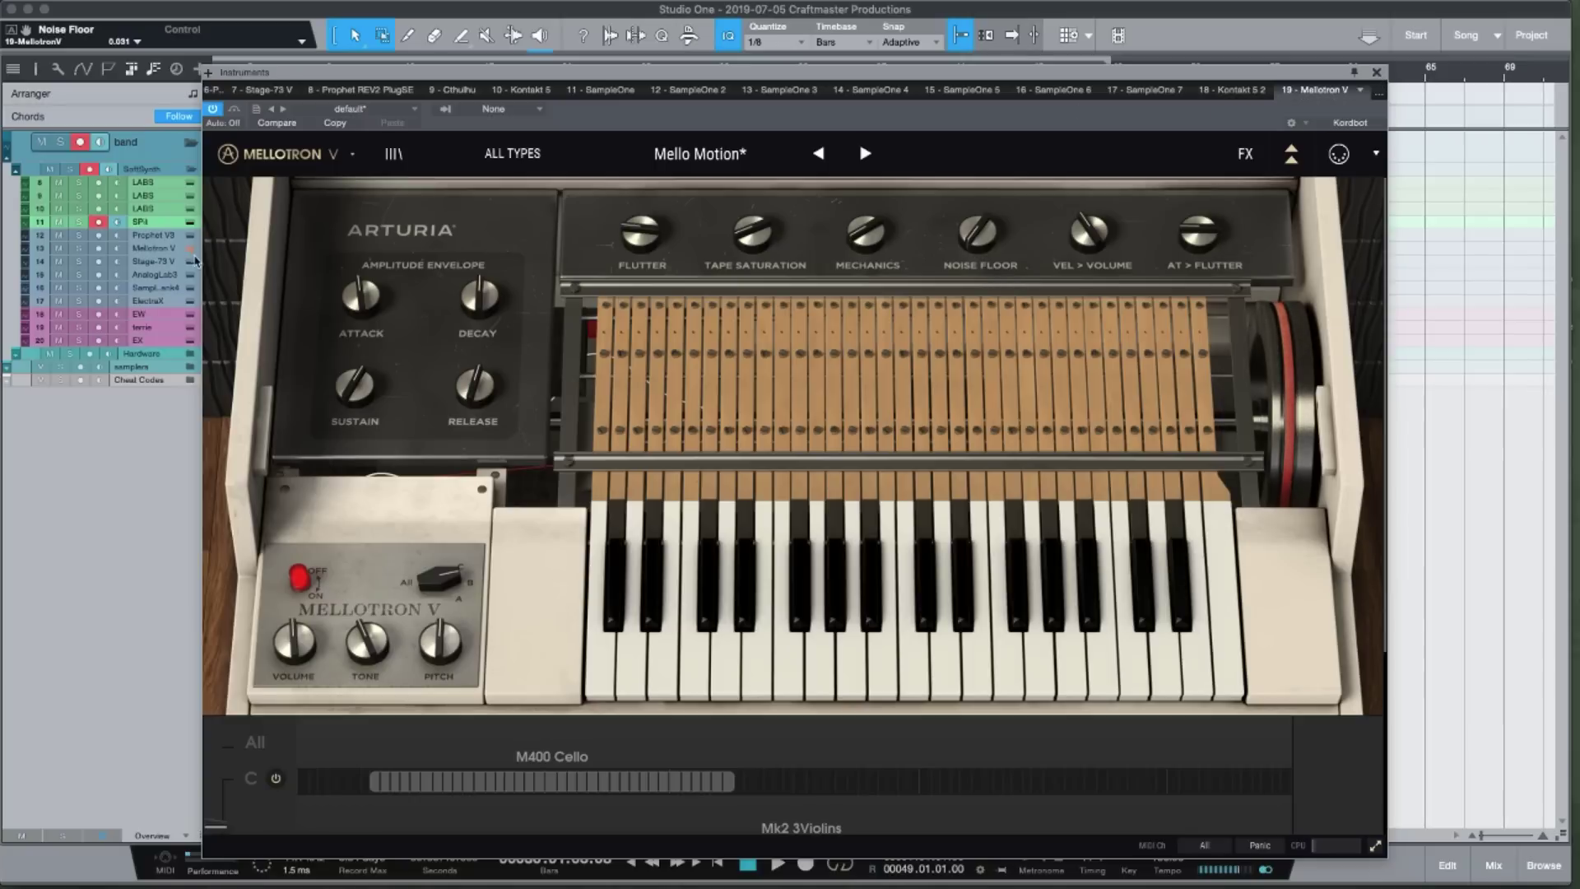
{"action": "left_click", "coordinate": [190, 264]}
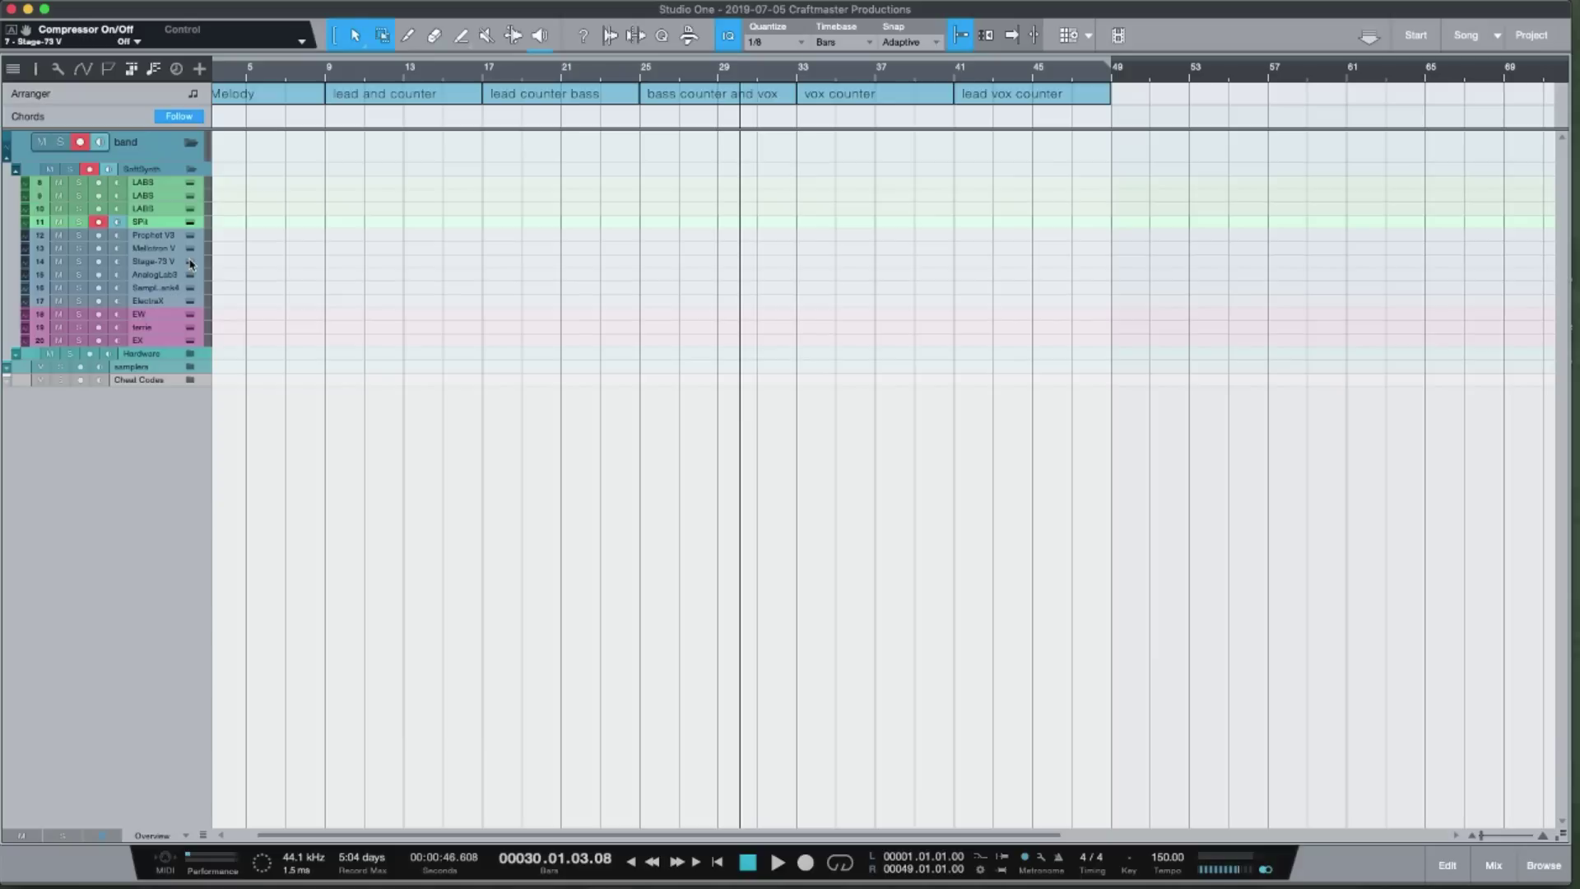
{"action": "left_click", "coordinate": [190, 264]}
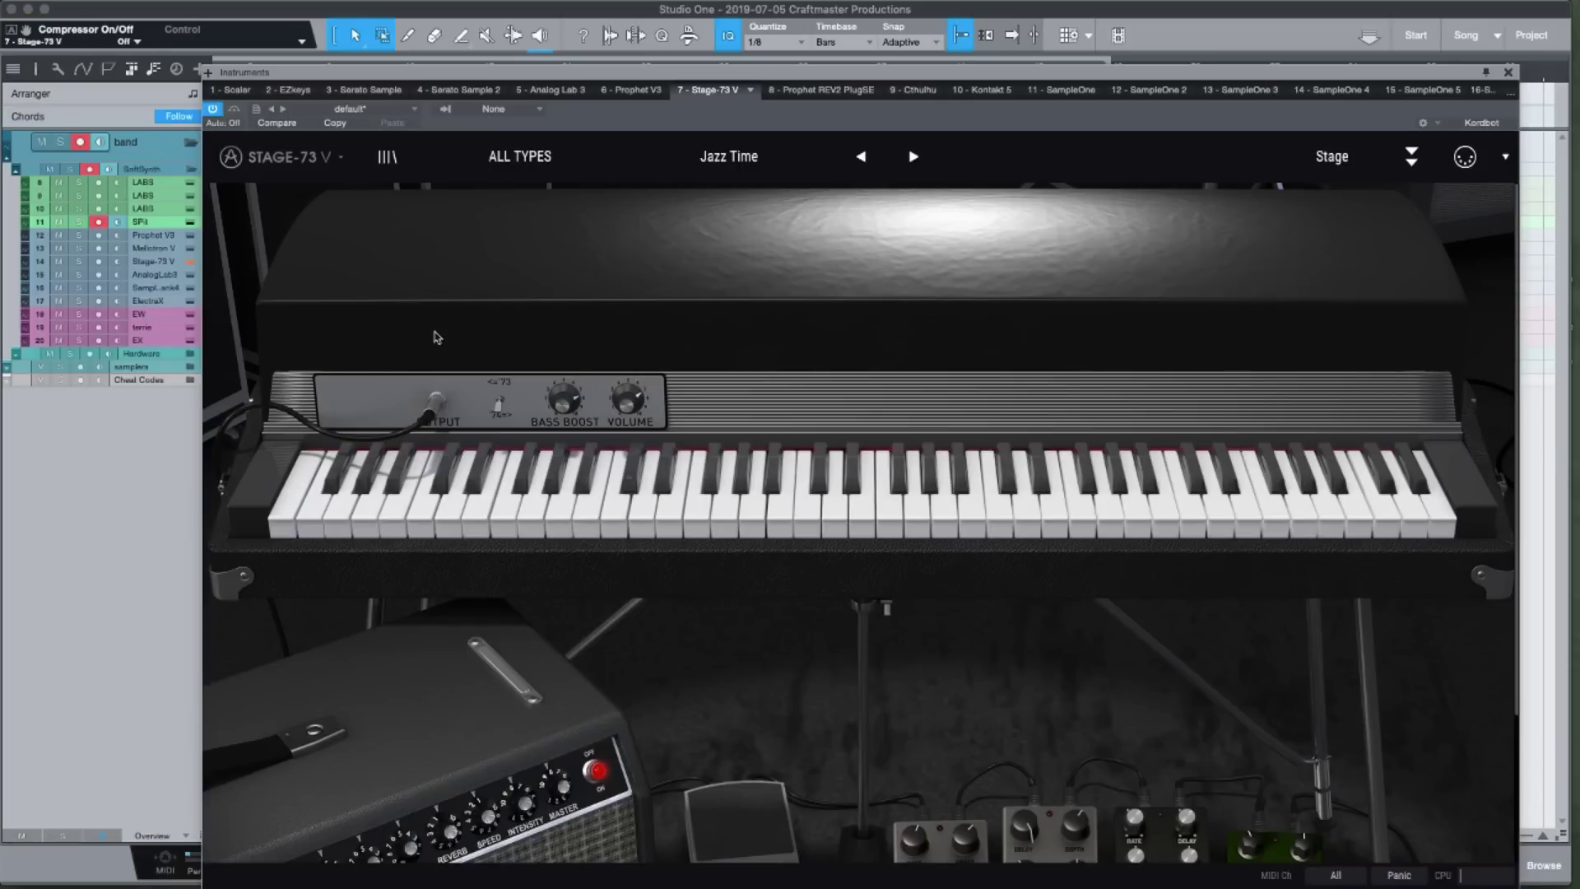
{"action": "left_click", "coordinate": [1509, 72]}
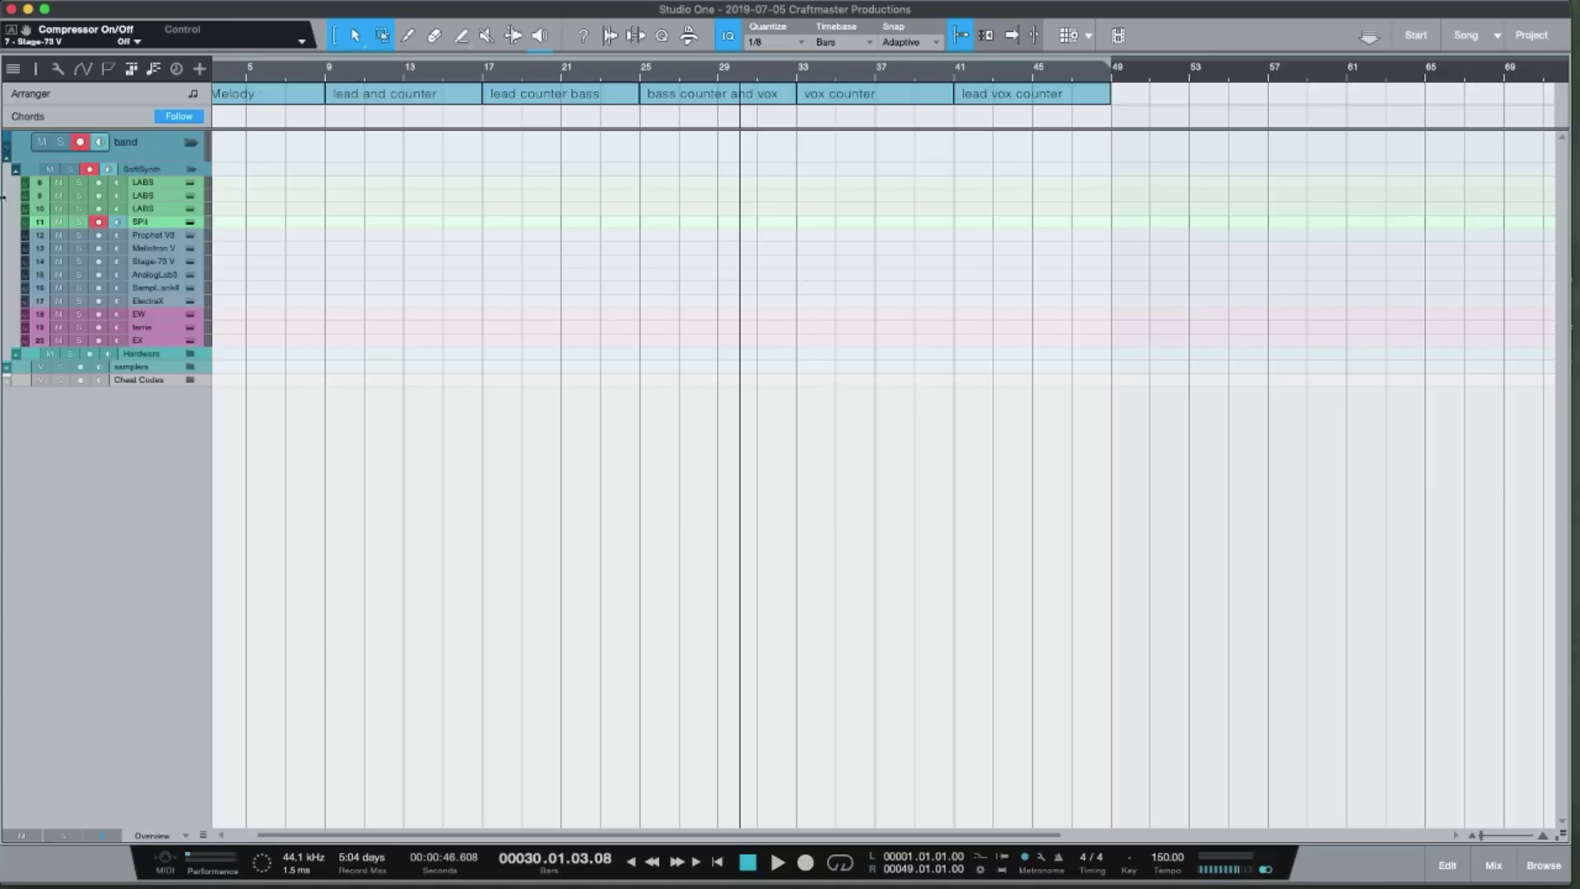
Open the Analog Lab 3 instrument, move its window into view and look through its preset results
{"action": "left_click", "coordinate": [189, 277]}
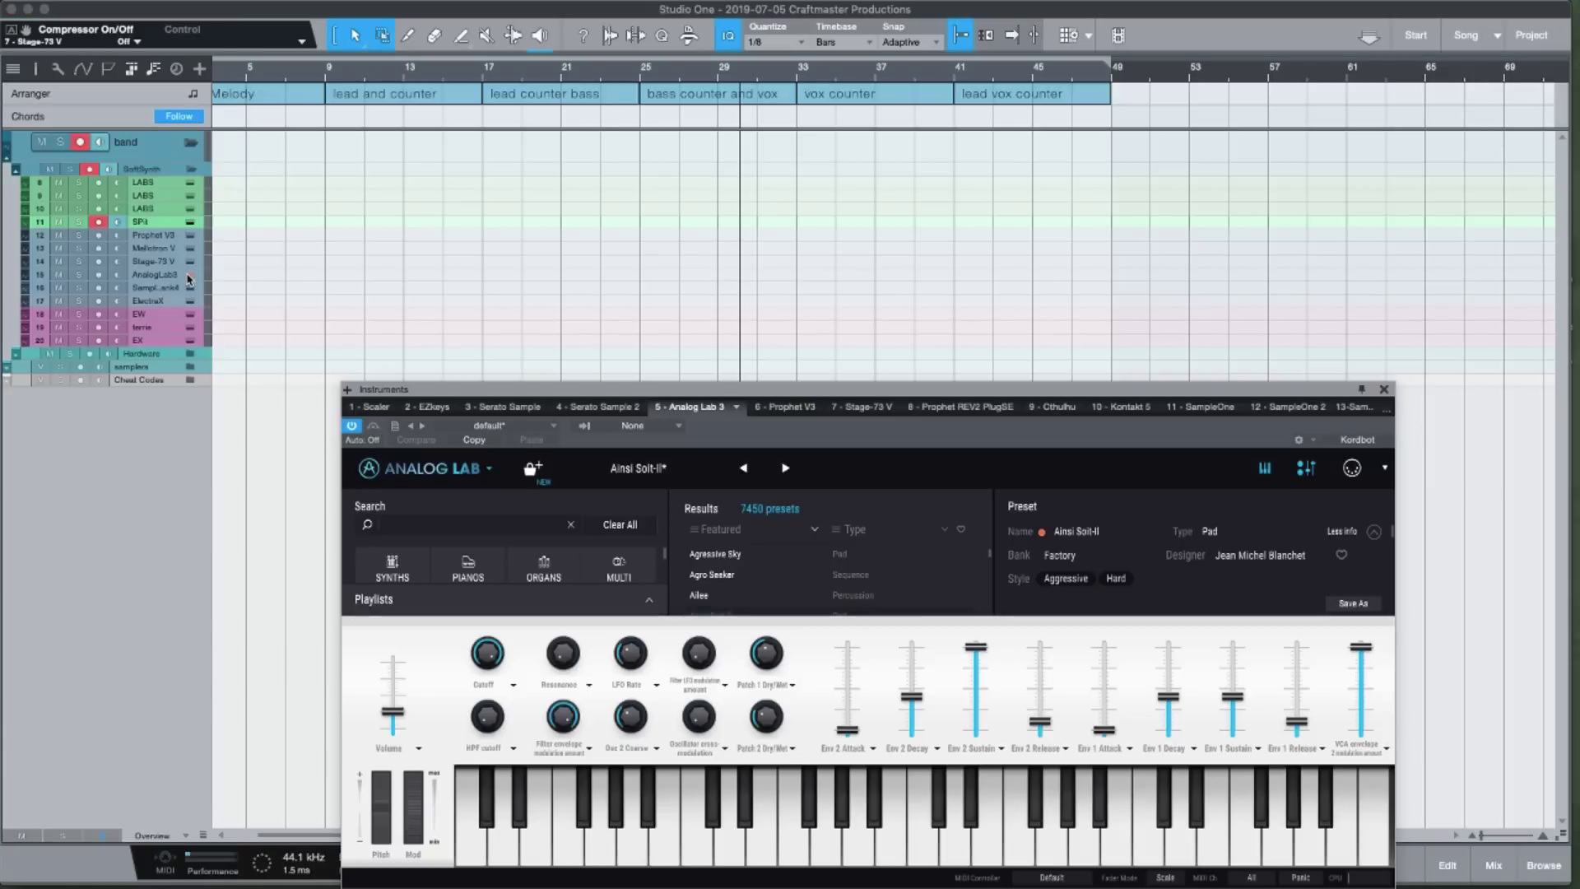
{"action": "left_click_drag", "start_coordinate": [555, 393], "coordinate": [536, 175]}
{"action": "scroll", "coordinate": [763, 348], "scroll_direction": "down", "scroll_amount": 5}
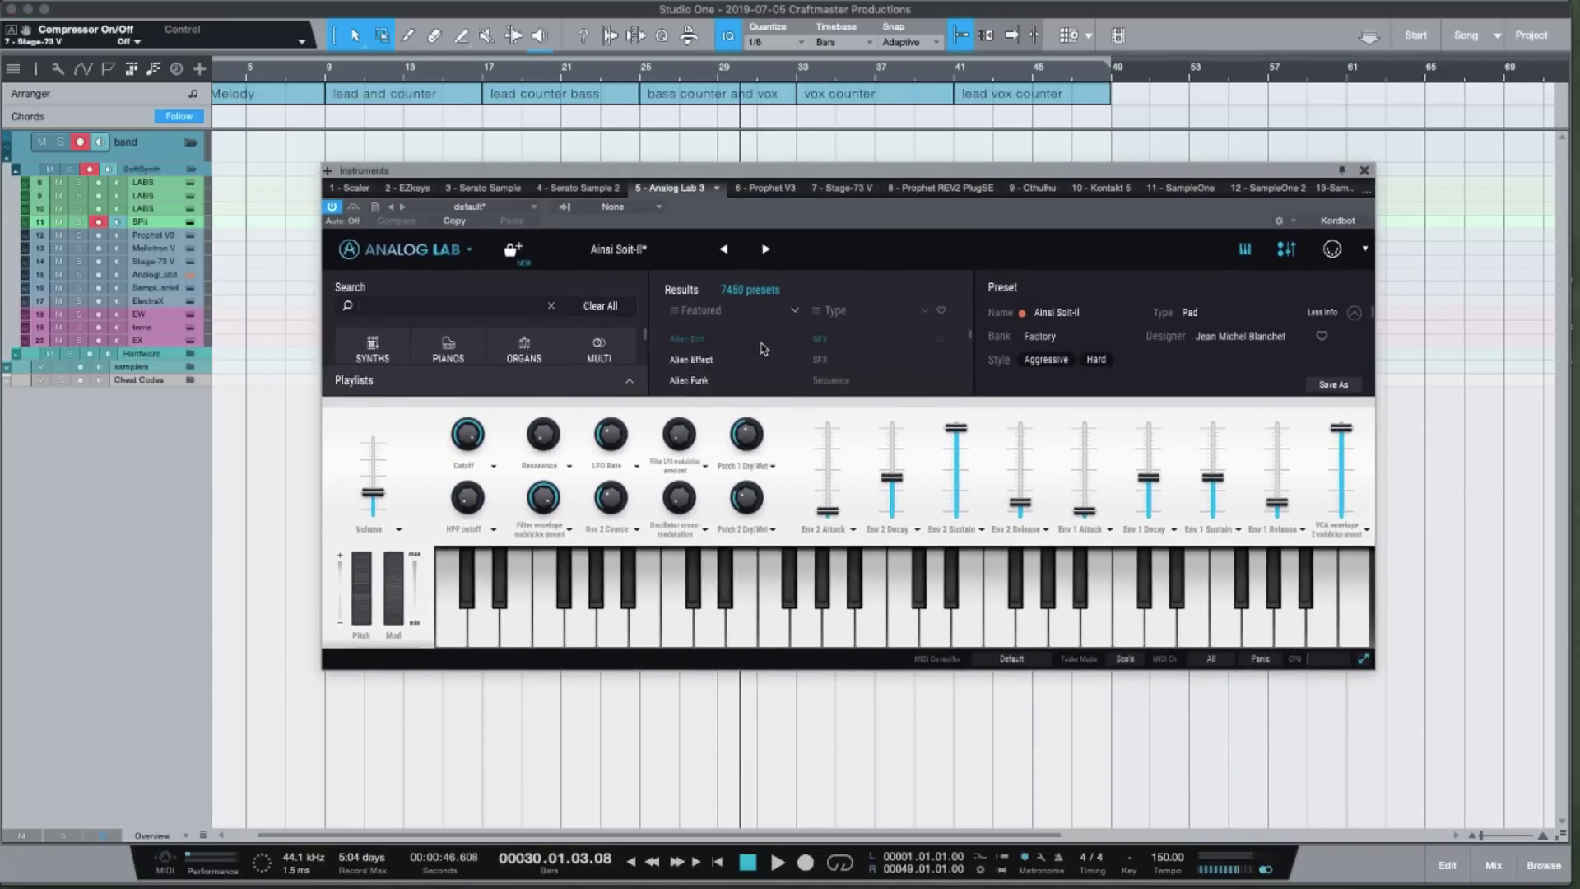
{"action": "scroll", "coordinate": [763, 348], "scroll_direction": "down", "scroll_amount": 10}
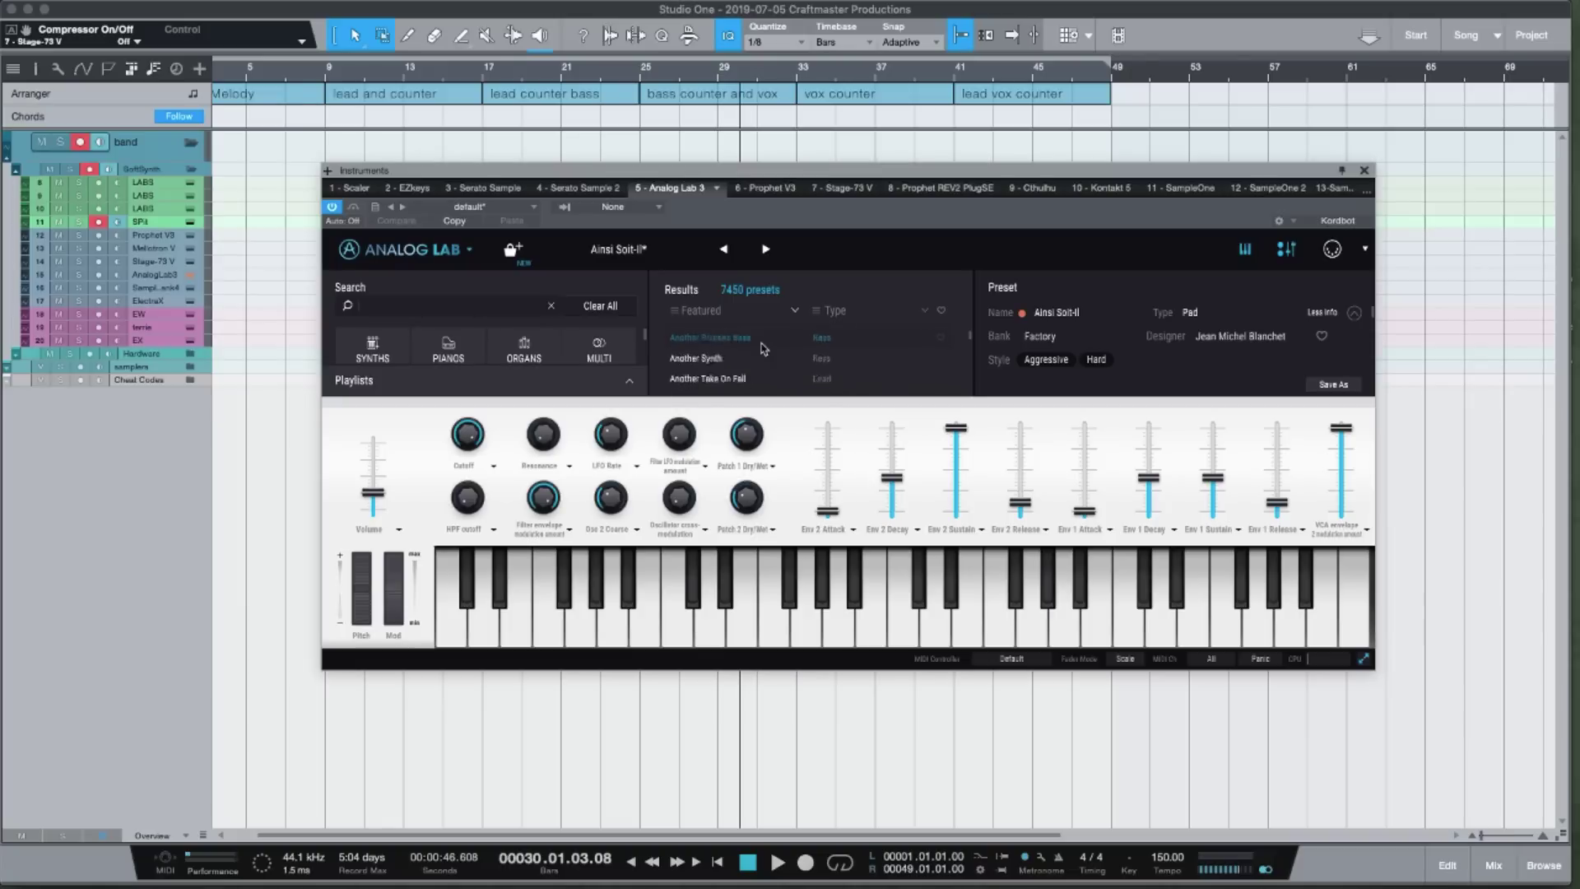
{"action": "scroll", "coordinate": [762, 348], "scroll_direction": "down", "scroll_amount": 5}
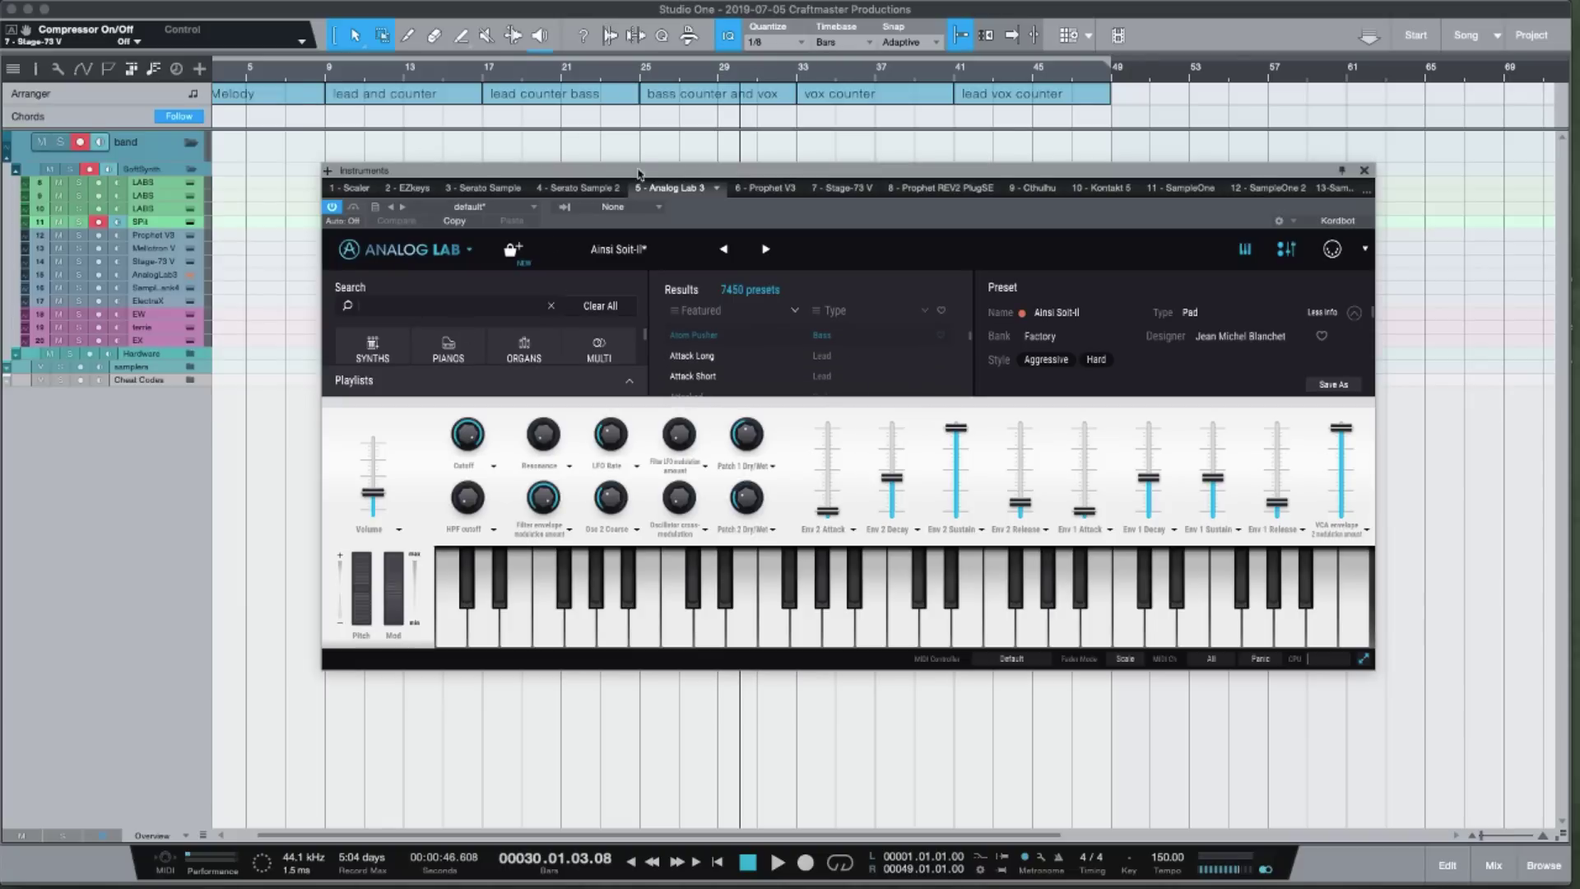
{"action": "left_click_drag", "start_coordinate": [605, 171], "coordinate": [609, 87]}
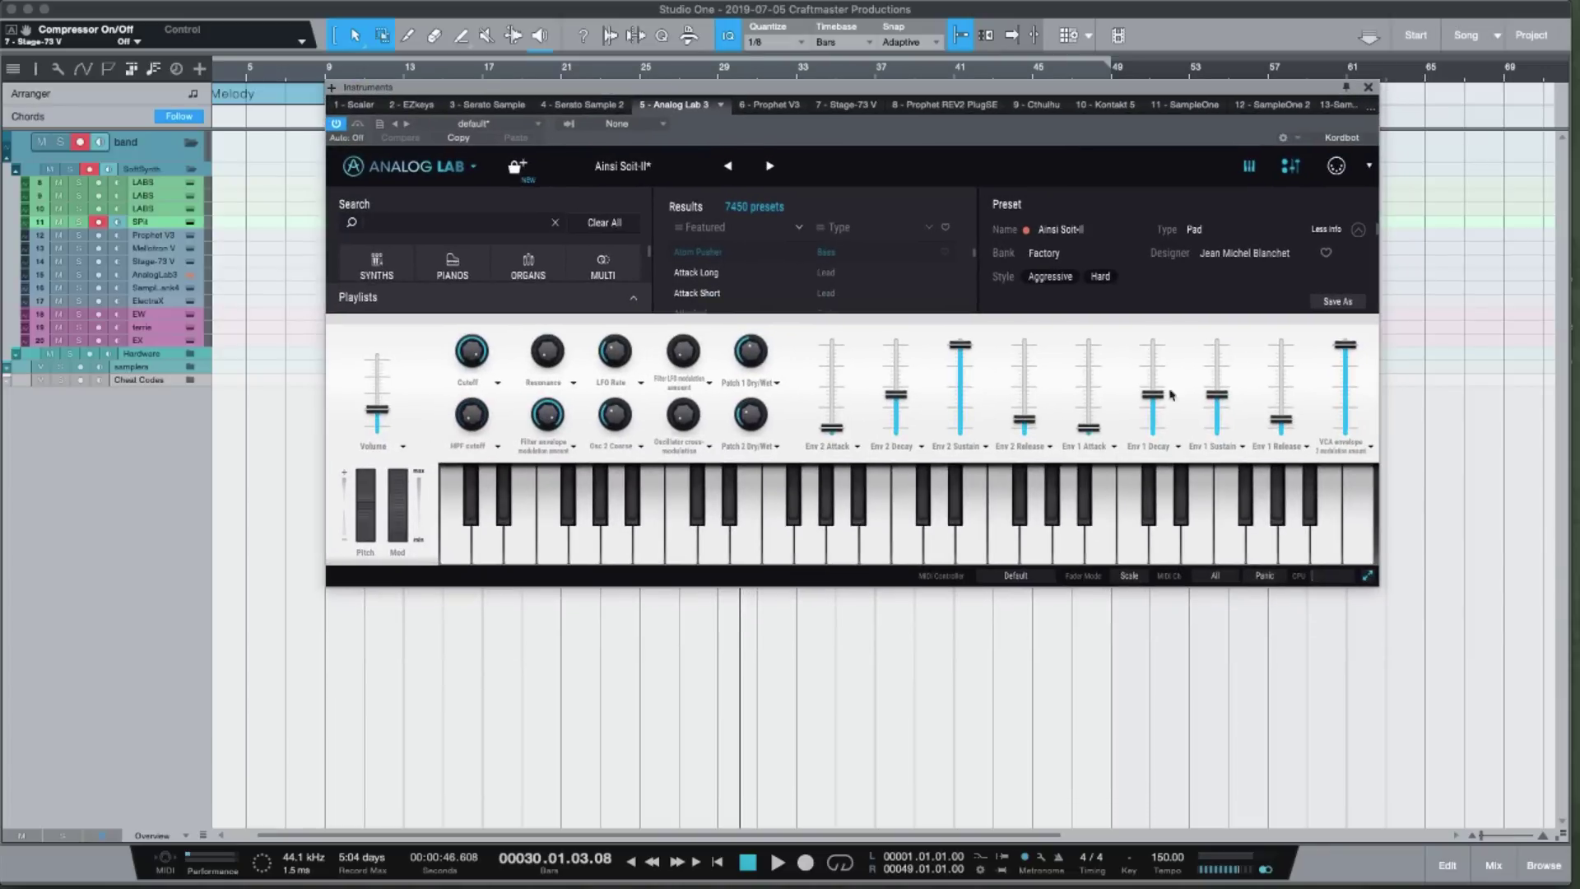
Enlarge the Analog Lab window, filter the presets to Pianos with the Bizarre style and Suitcase instrument, and close the window
{"action": "left_click", "coordinate": [1368, 577]}
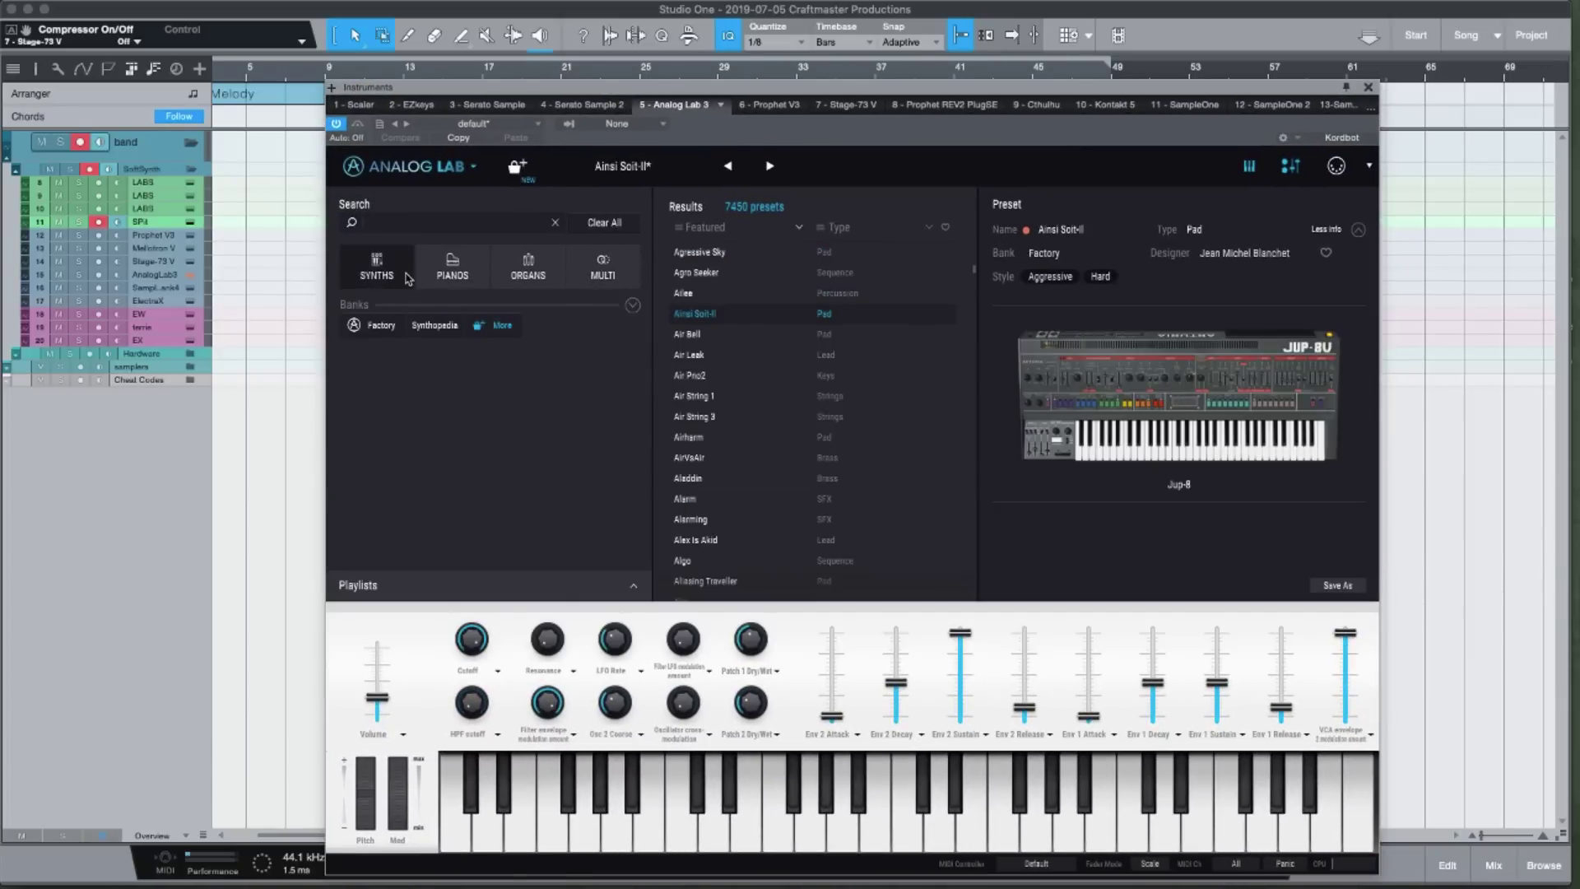
{"action": "left_click", "coordinate": [431, 277]}
{"action": "left_click", "coordinate": [444, 441]}
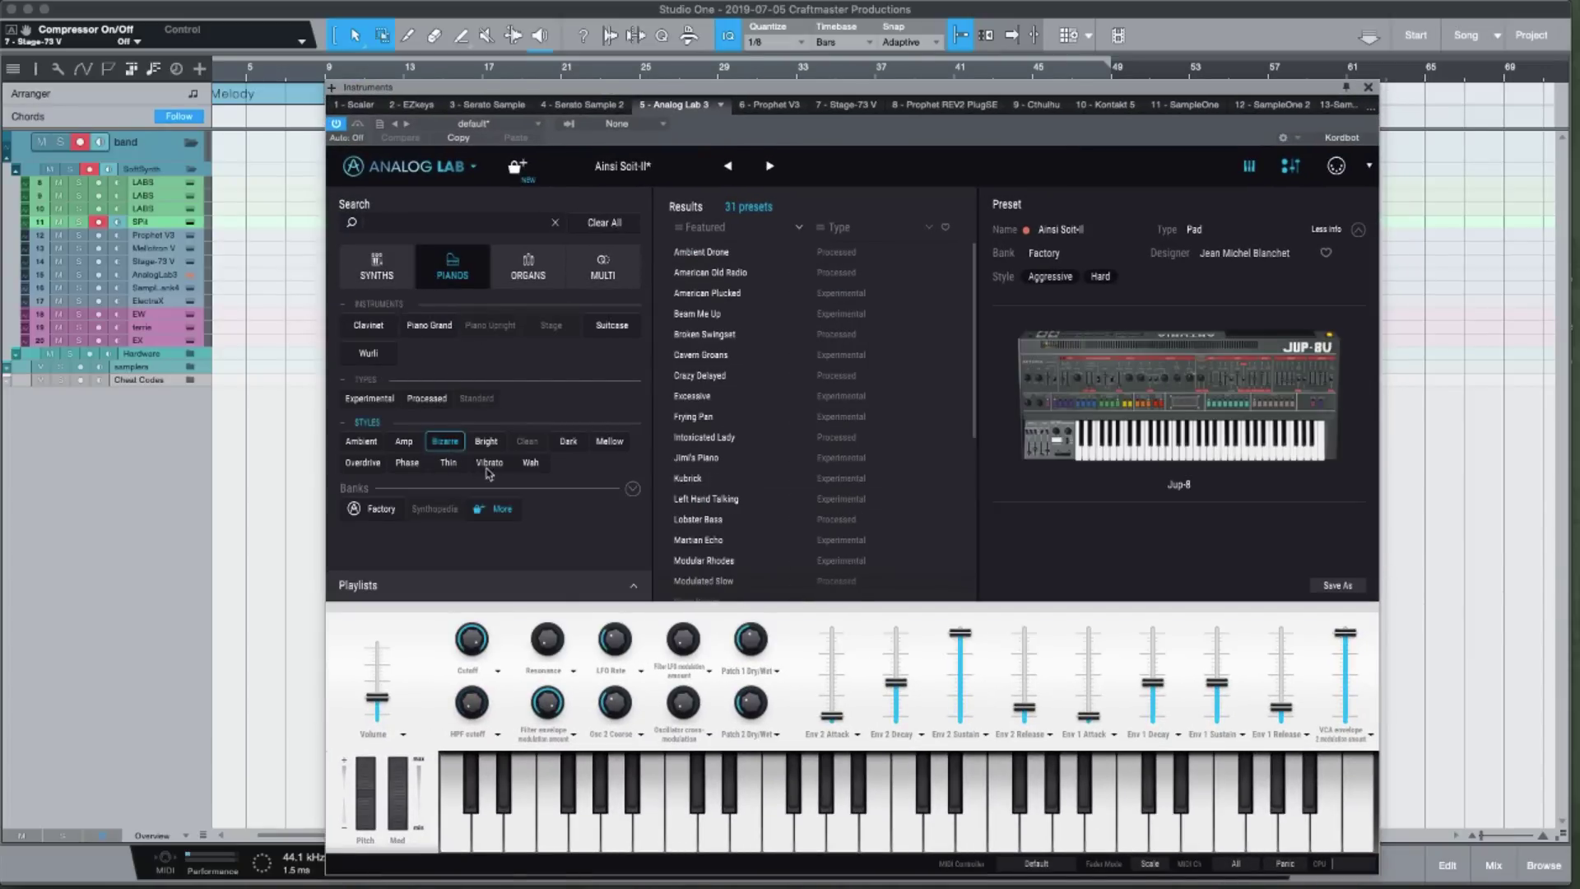
{"action": "left_click", "coordinate": [629, 326]}
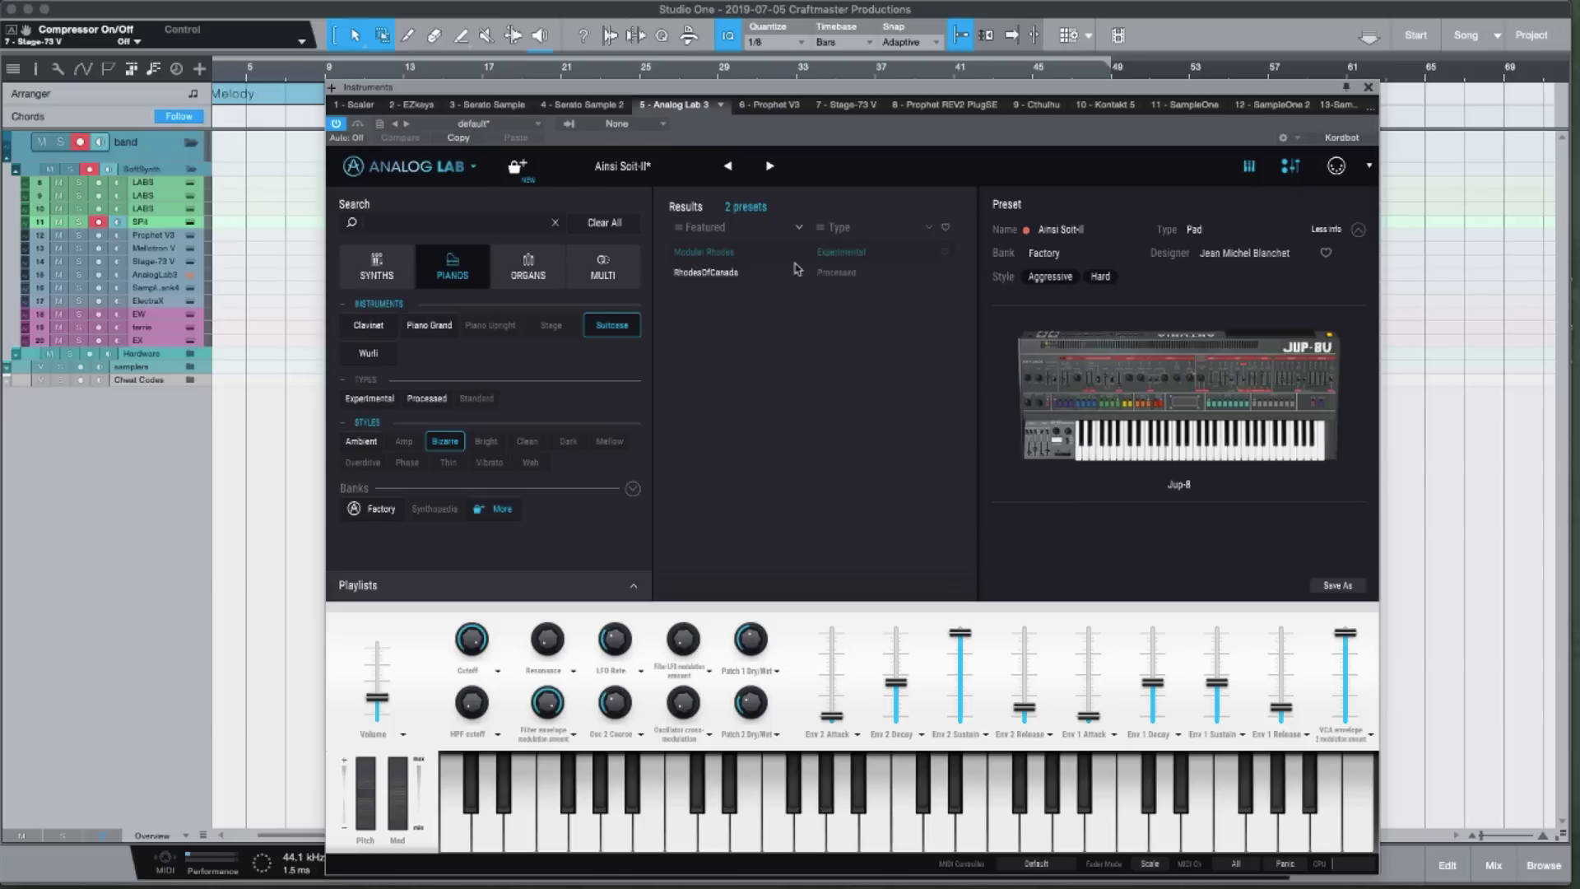
{"action": "left_click", "coordinate": [1368, 87]}
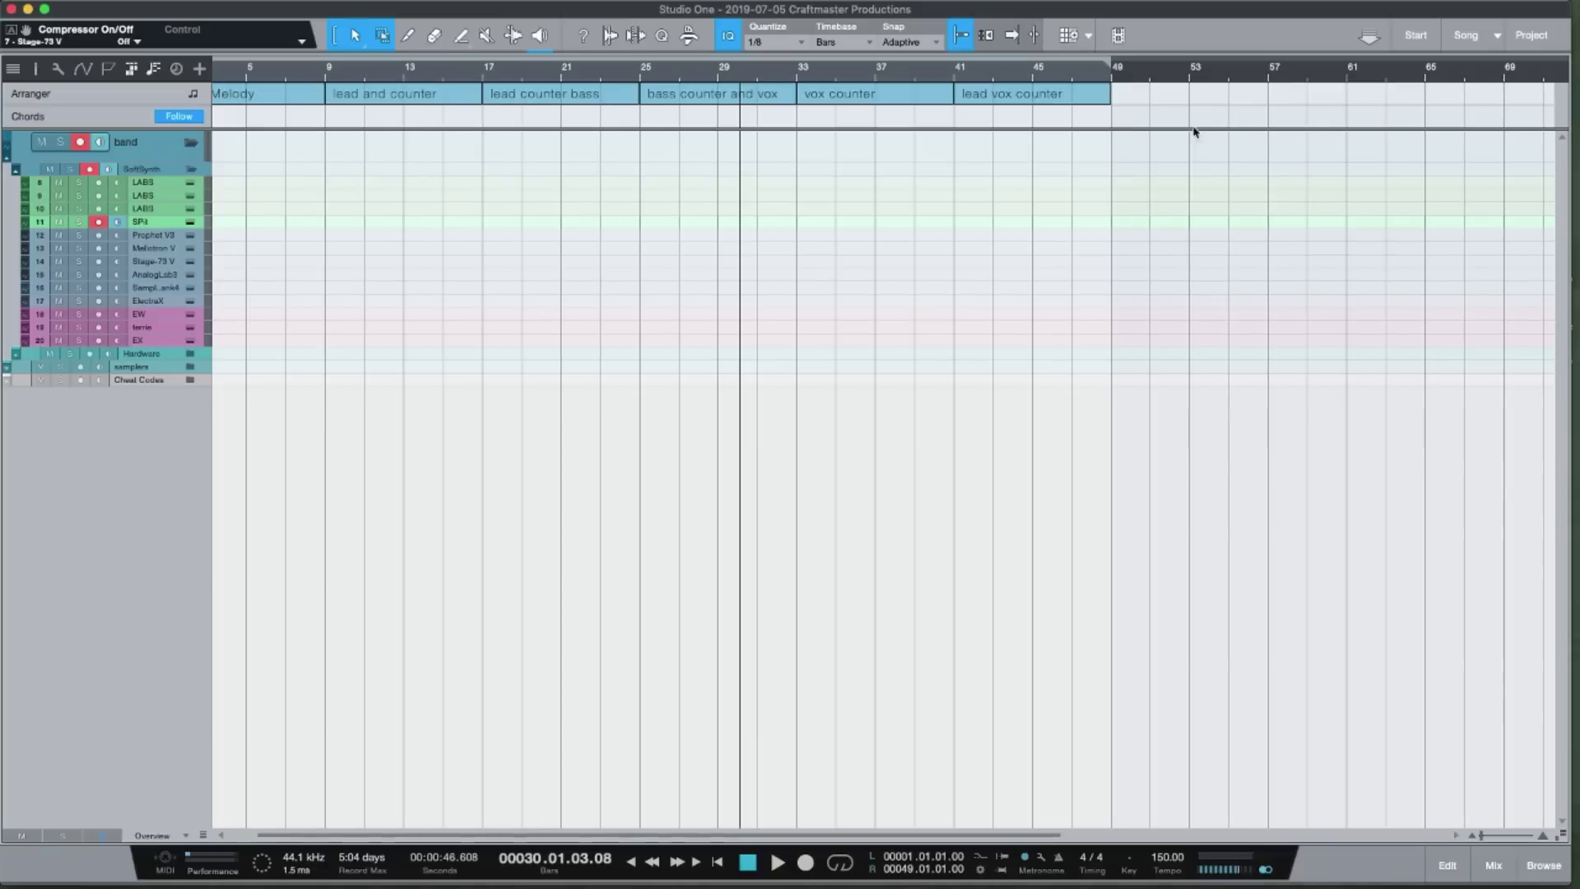
Open the SampleTank 4 instrument and display its library browser with categories, filters and instruments
{"action": "left_click", "coordinate": [190, 290]}
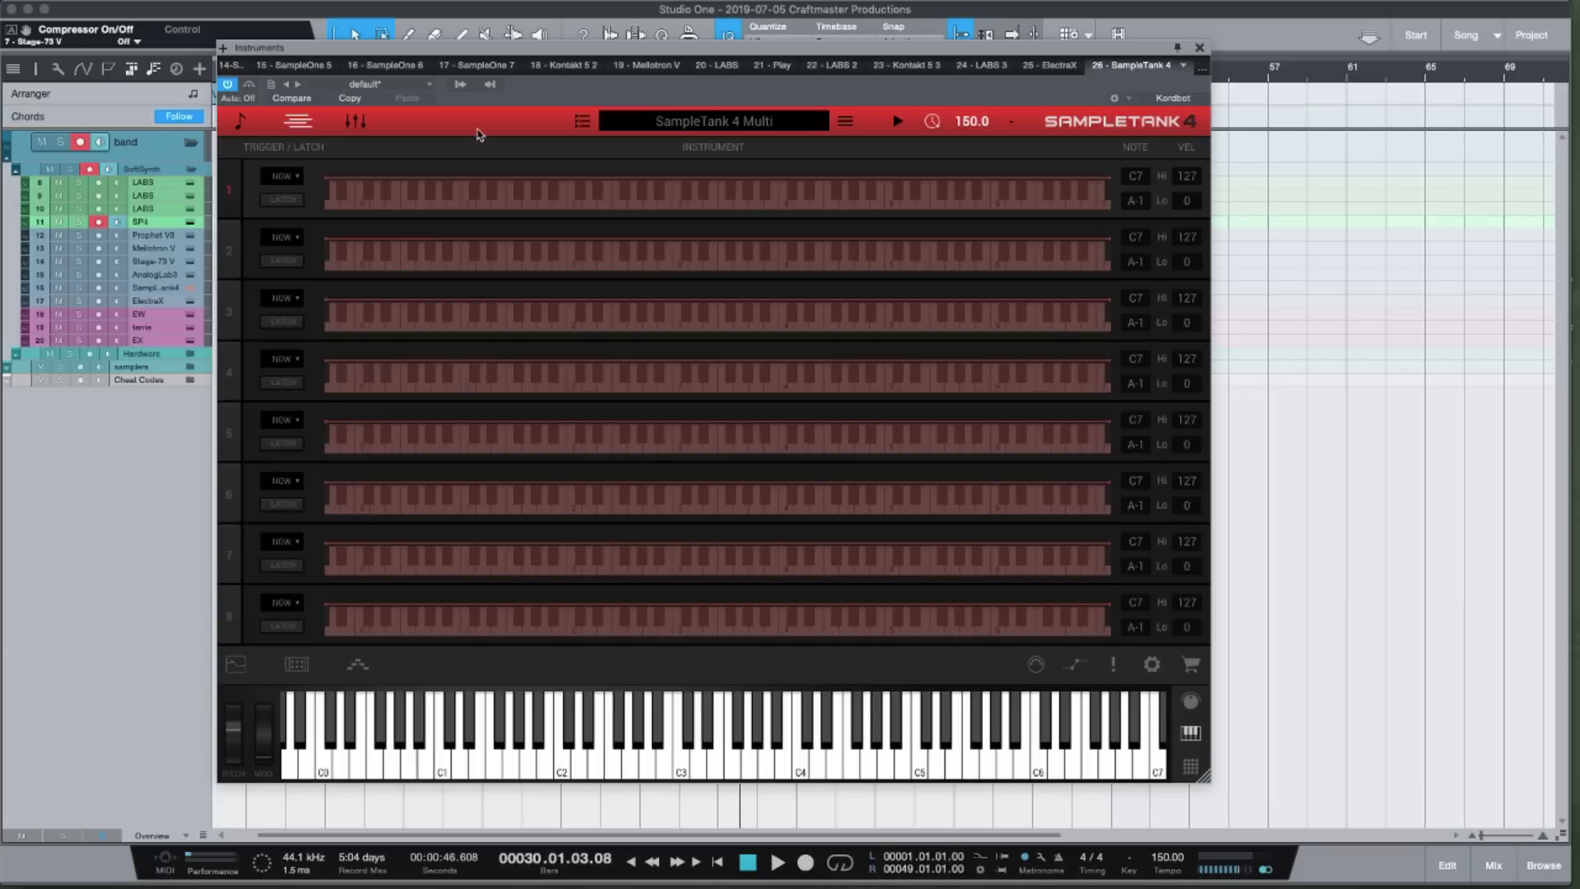
{"action": "left_click", "coordinate": [355, 121]}
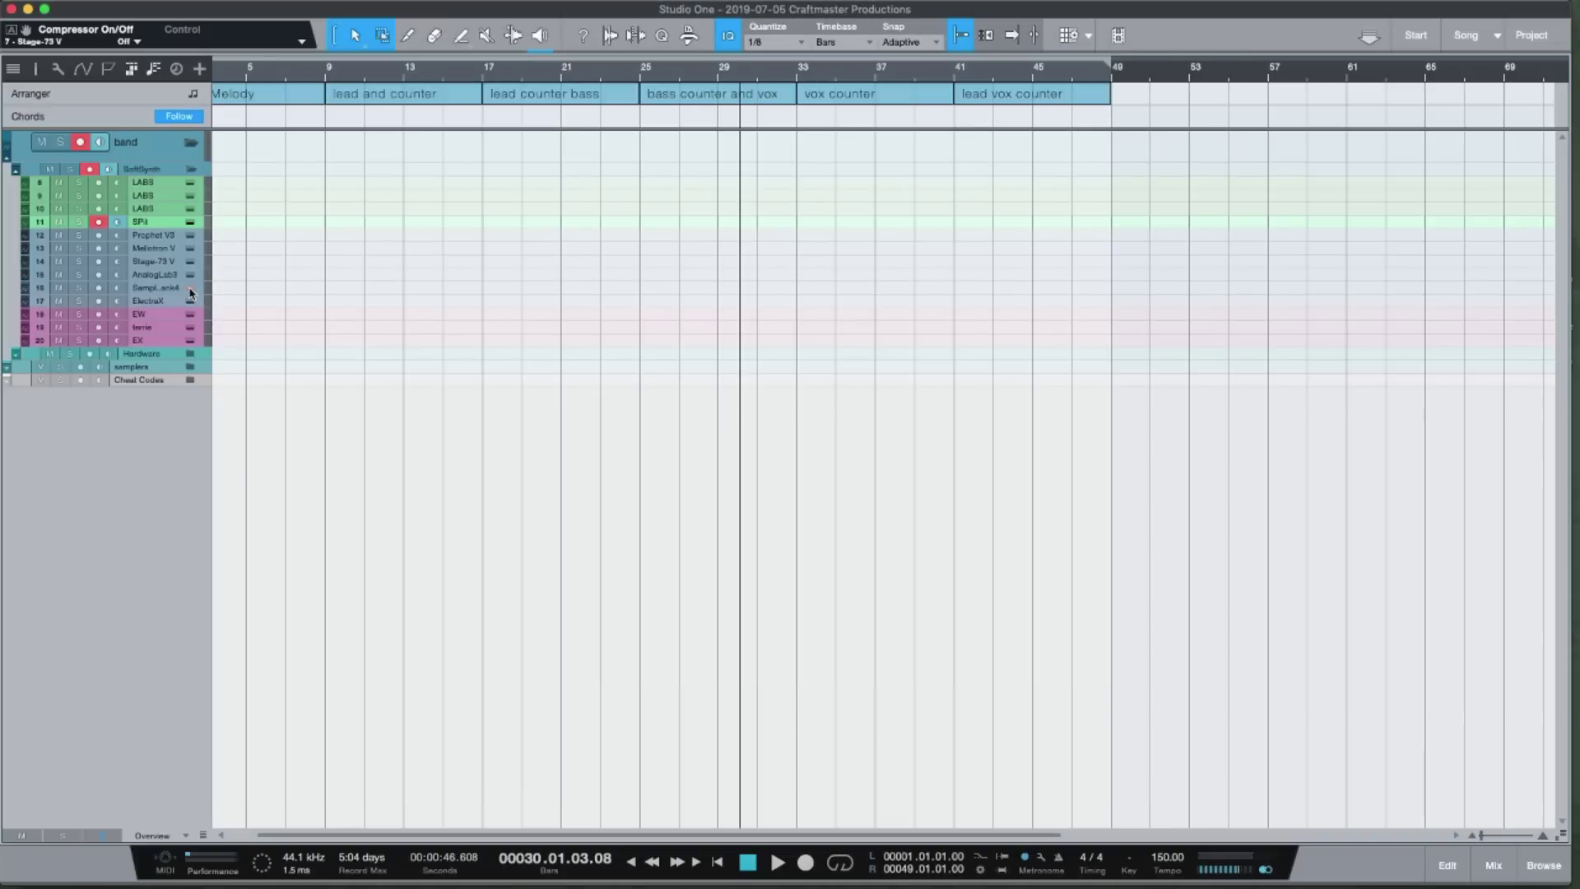
{"action": "left_click", "coordinate": [190, 290]}
{"action": "left_click", "coordinate": [190, 291]}
{"action": "left_click", "coordinate": [190, 290]}
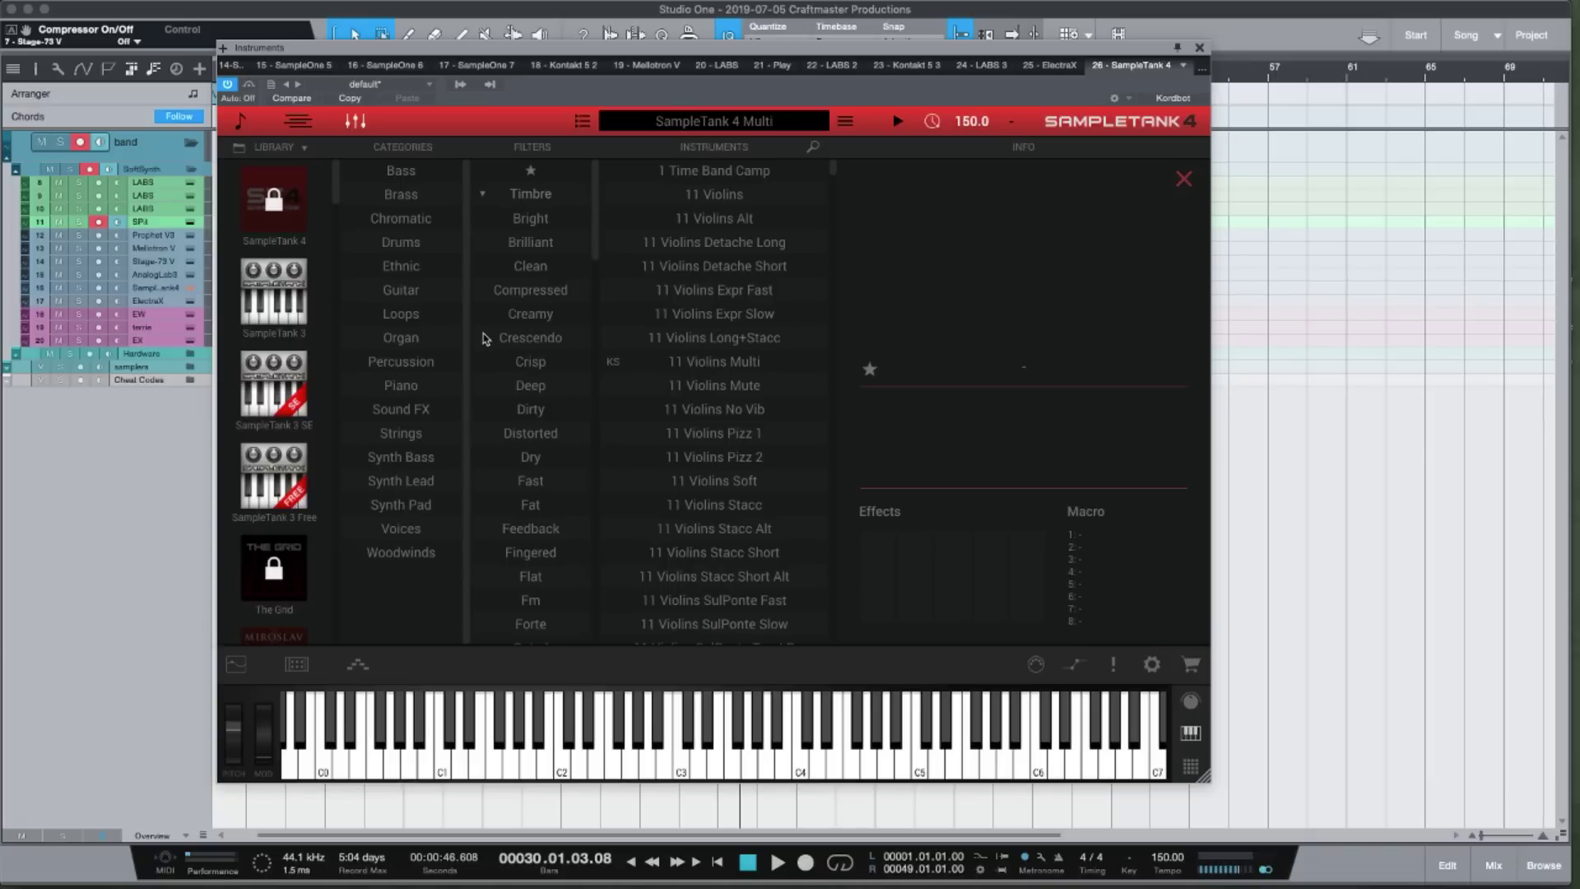
Filter the SampleTank 4 library to the Guitar category and look through its whole instrument list
{"action": "left_click", "coordinate": [410, 293]}
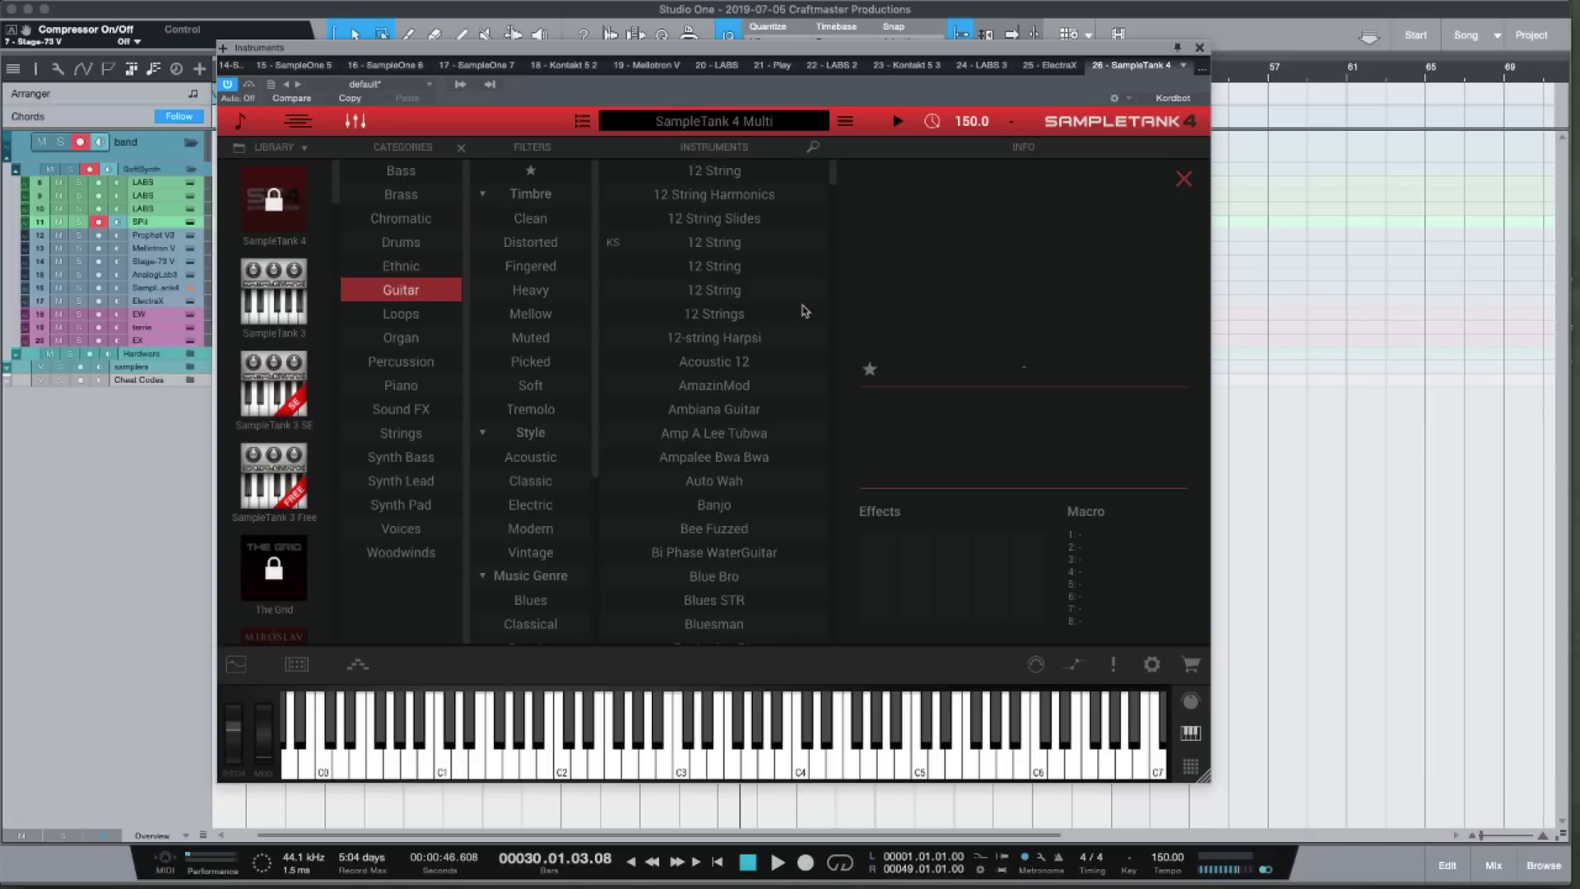
{"action": "scroll", "coordinate": [782, 449], "scroll_direction": "down", "scroll_amount": 20}
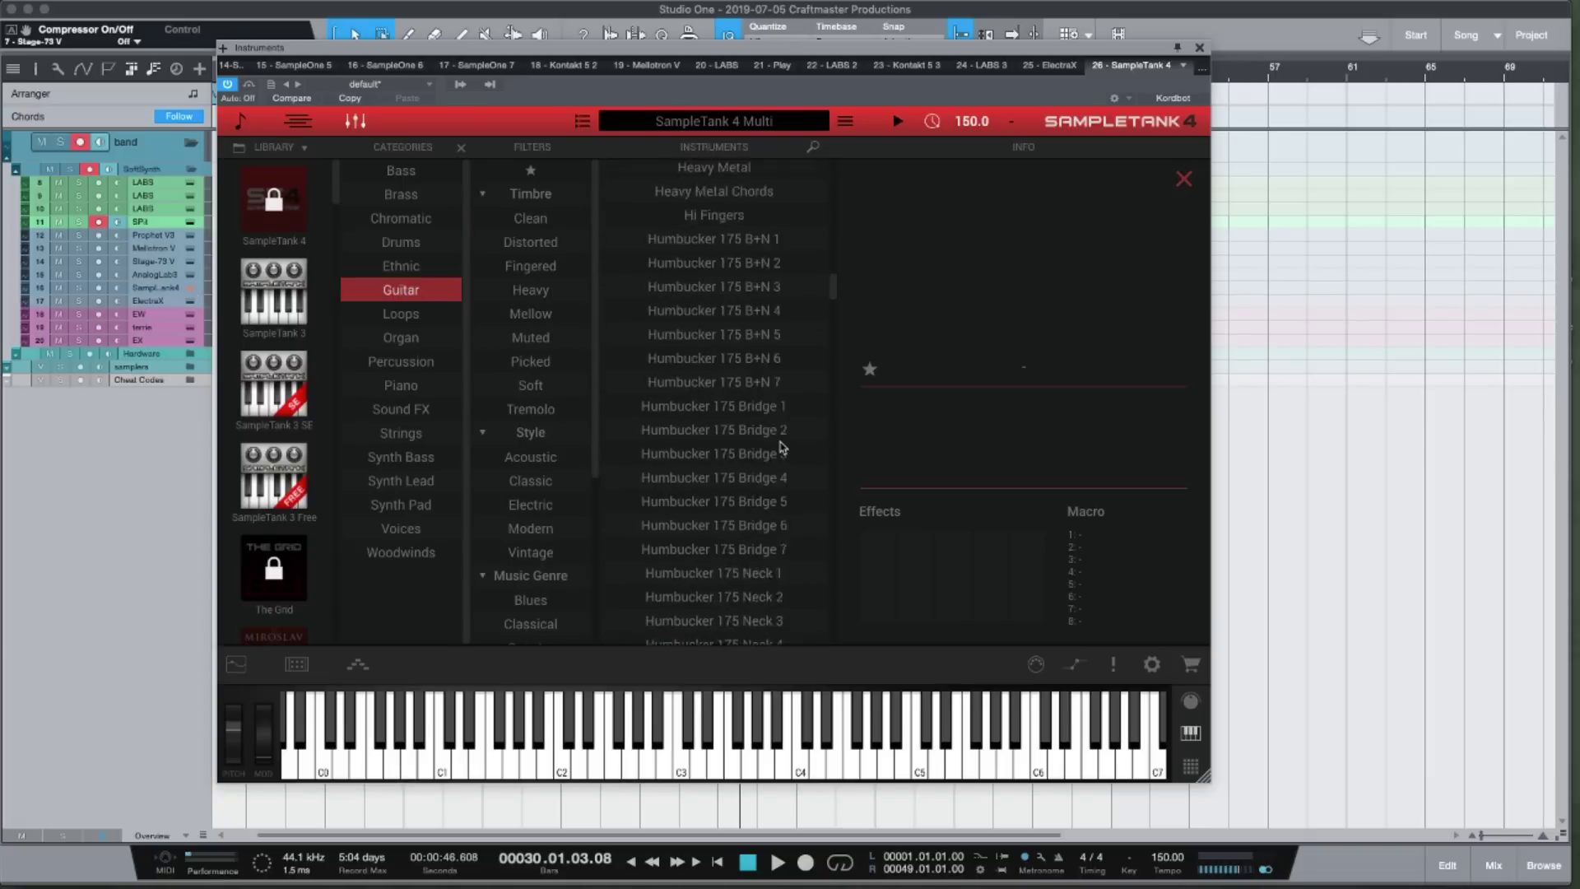
{"action": "scroll", "coordinate": [782, 448], "scroll_direction": "down", "scroll_amount": 20}
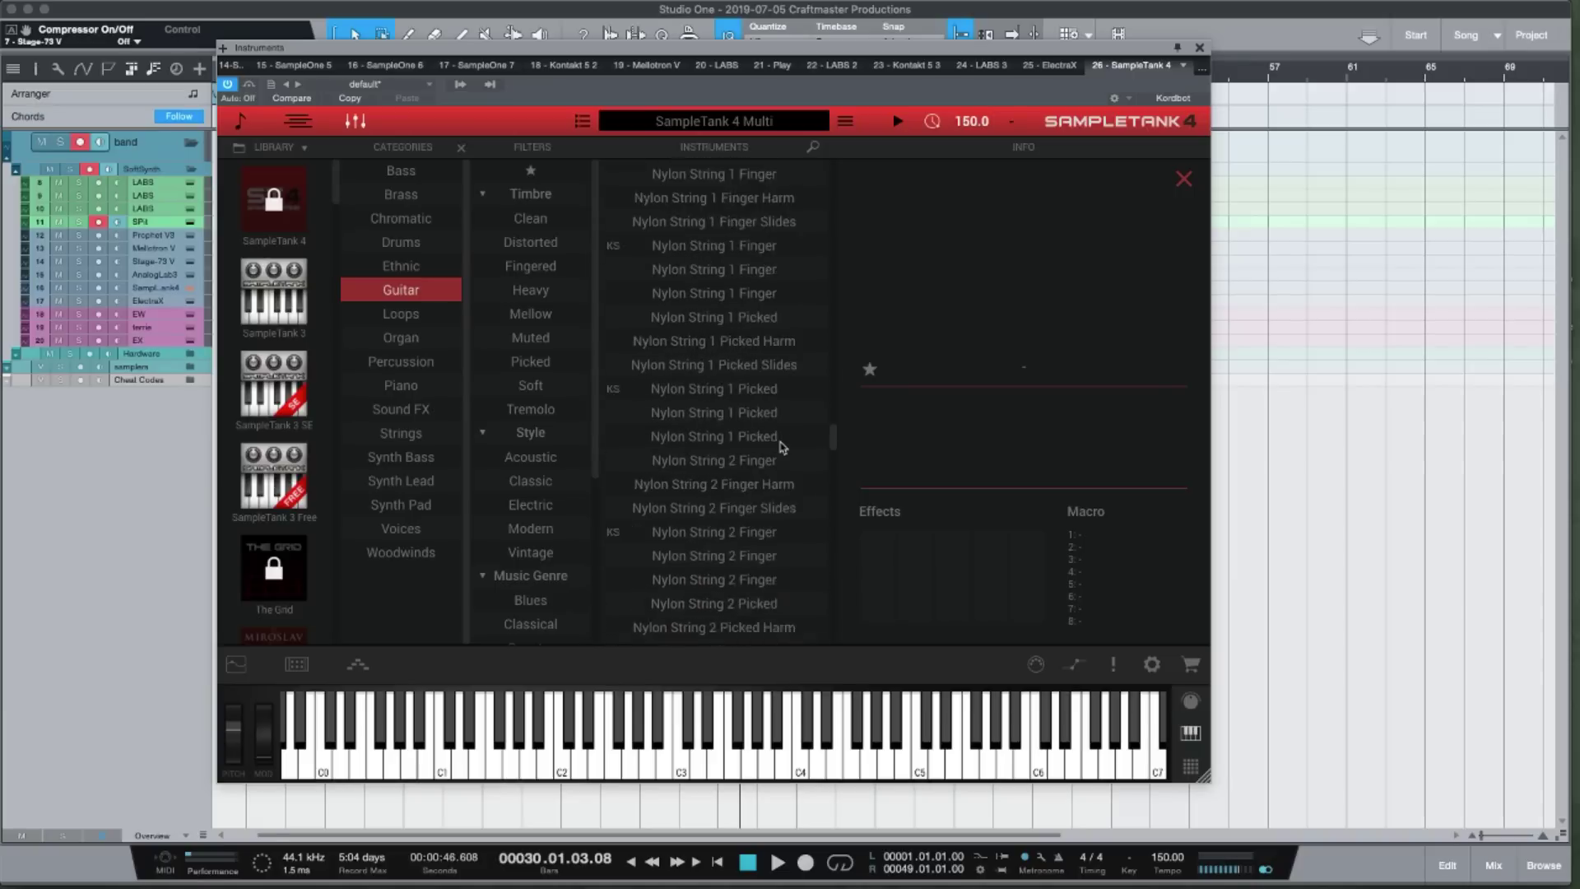
{"action": "scroll", "coordinate": [781, 449], "scroll_direction": "down", "scroll_amount": 20}
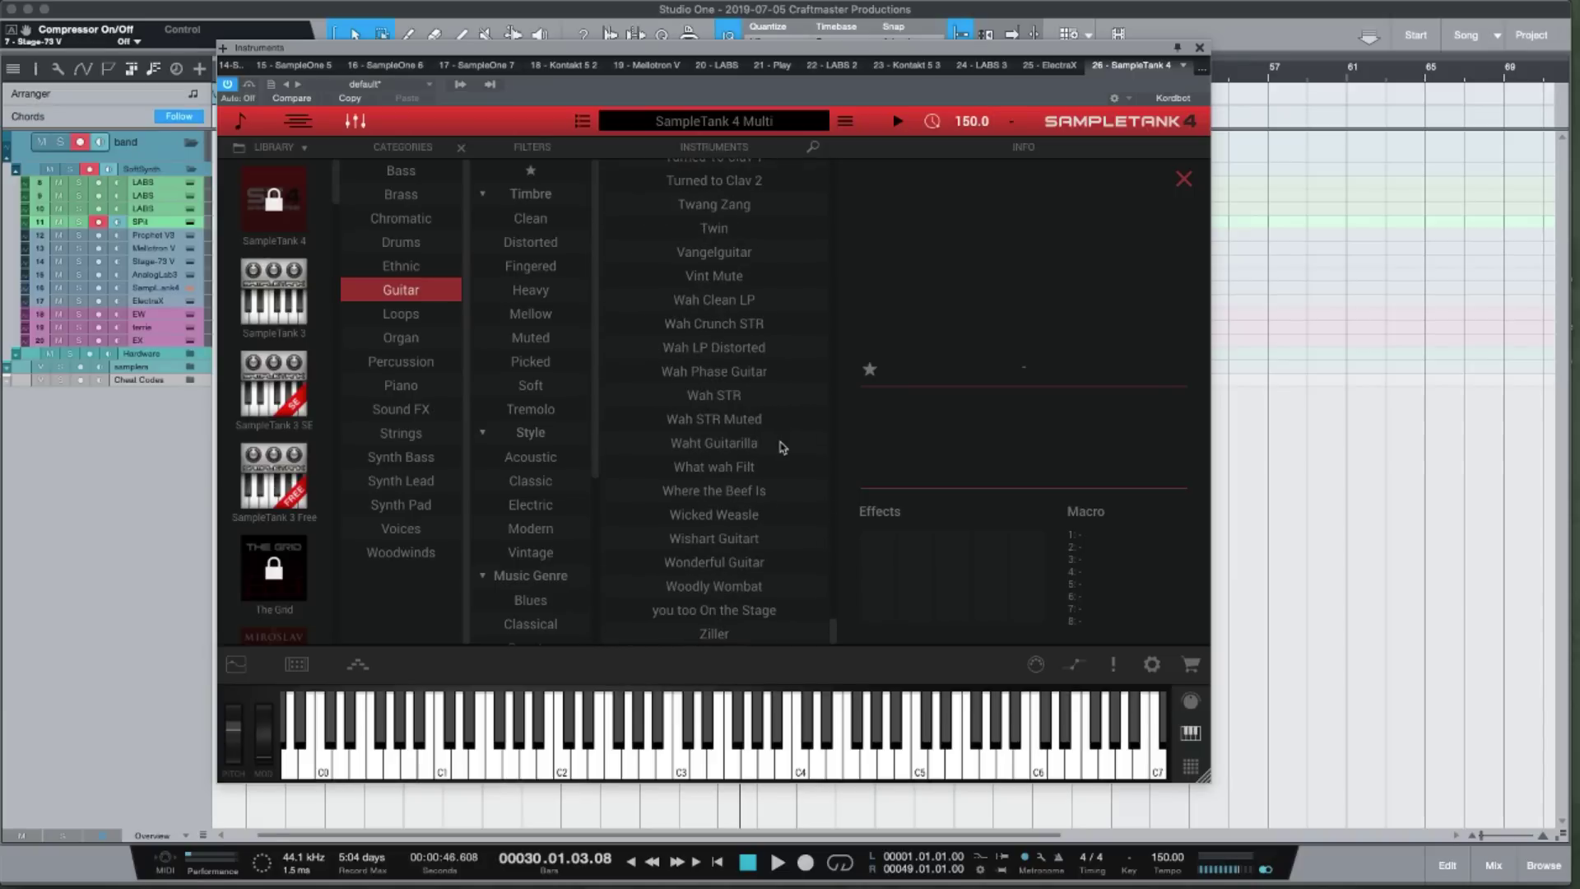
{"action": "scroll", "coordinate": [781, 449], "scroll_direction": "up", "scroll_amount": 20}
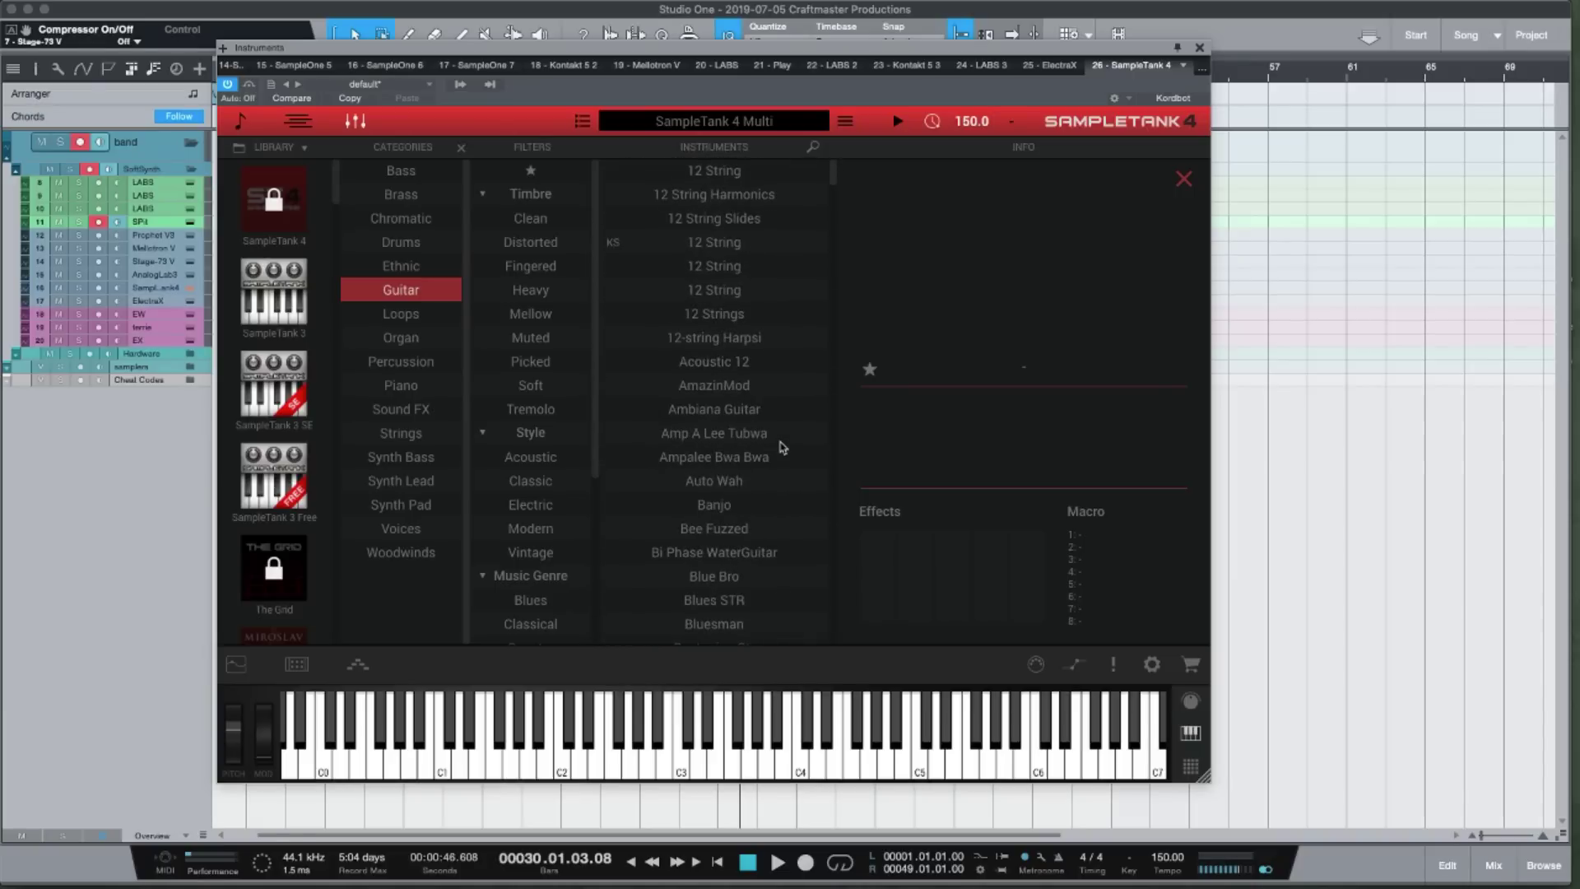
{"action": "scroll", "coordinate": [782, 448], "scroll_direction": "down", "scroll_amount": 20}
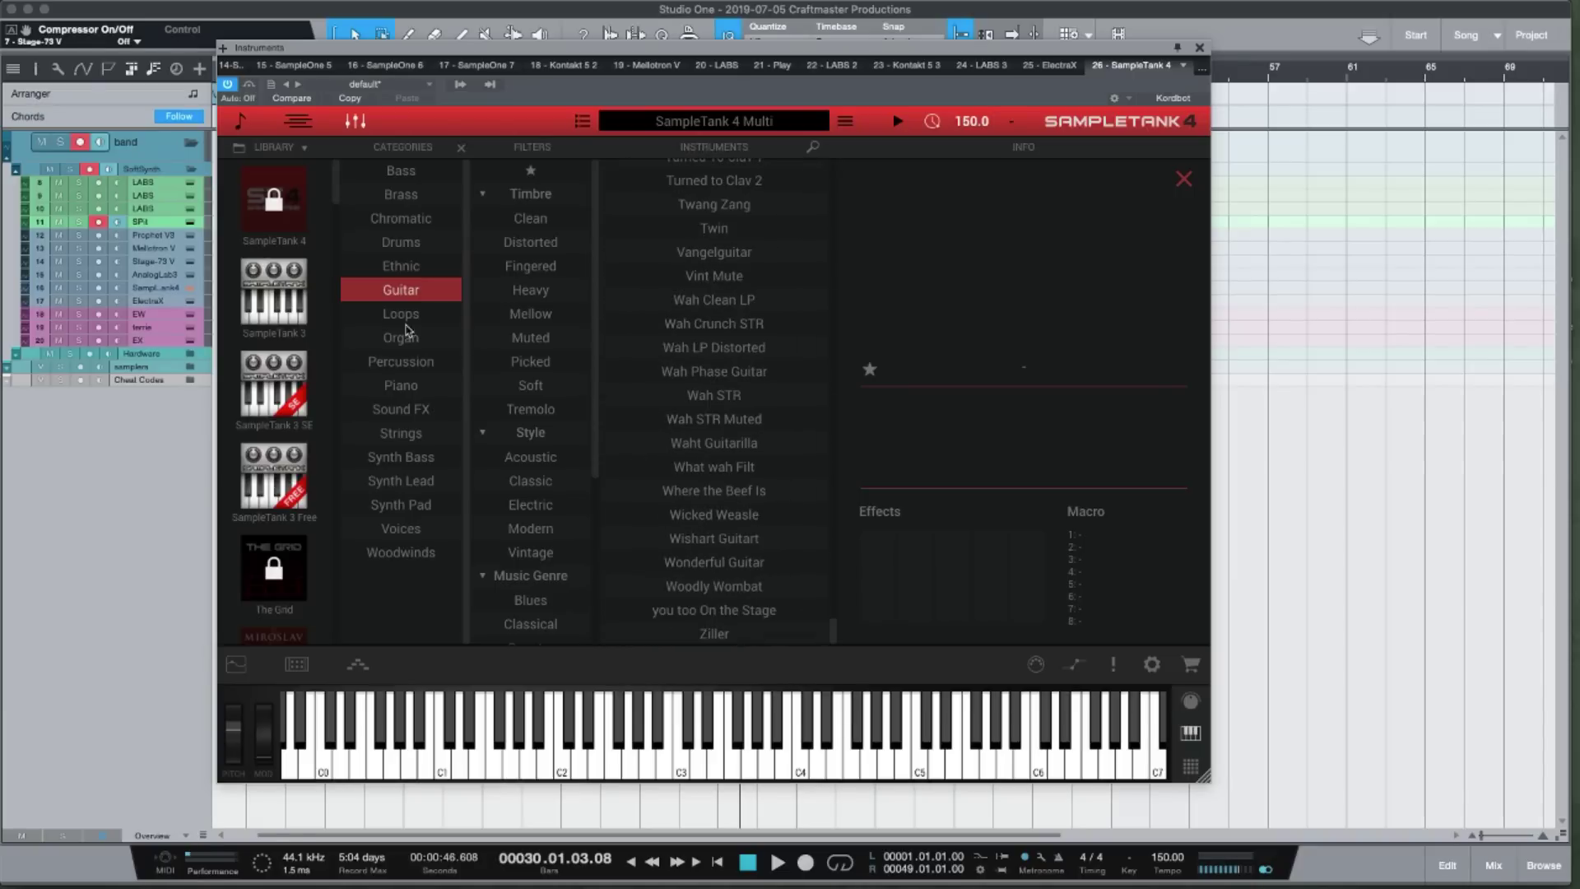
Add the Piano category to view its instruments, then clear the Piano and Guitar categories and look through the filters
{"action": "left_click", "coordinate": [419, 385]}
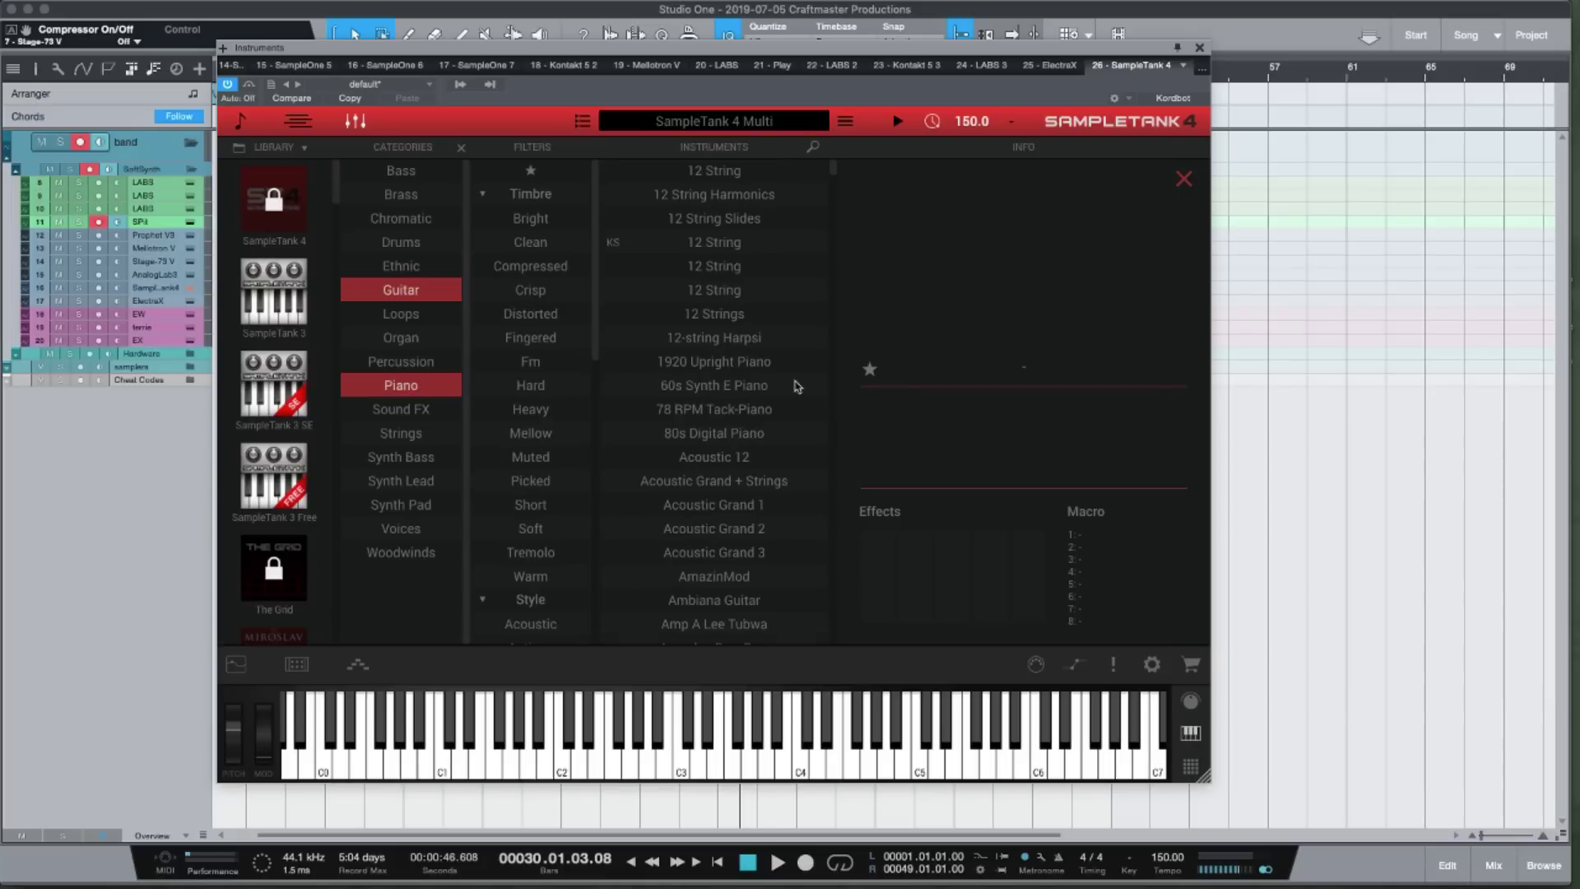
{"action": "scroll", "coordinate": [797, 387], "scroll_direction": "down", "scroll_amount": 10}
{"action": "left_click", "coordinate": [420, 385]}
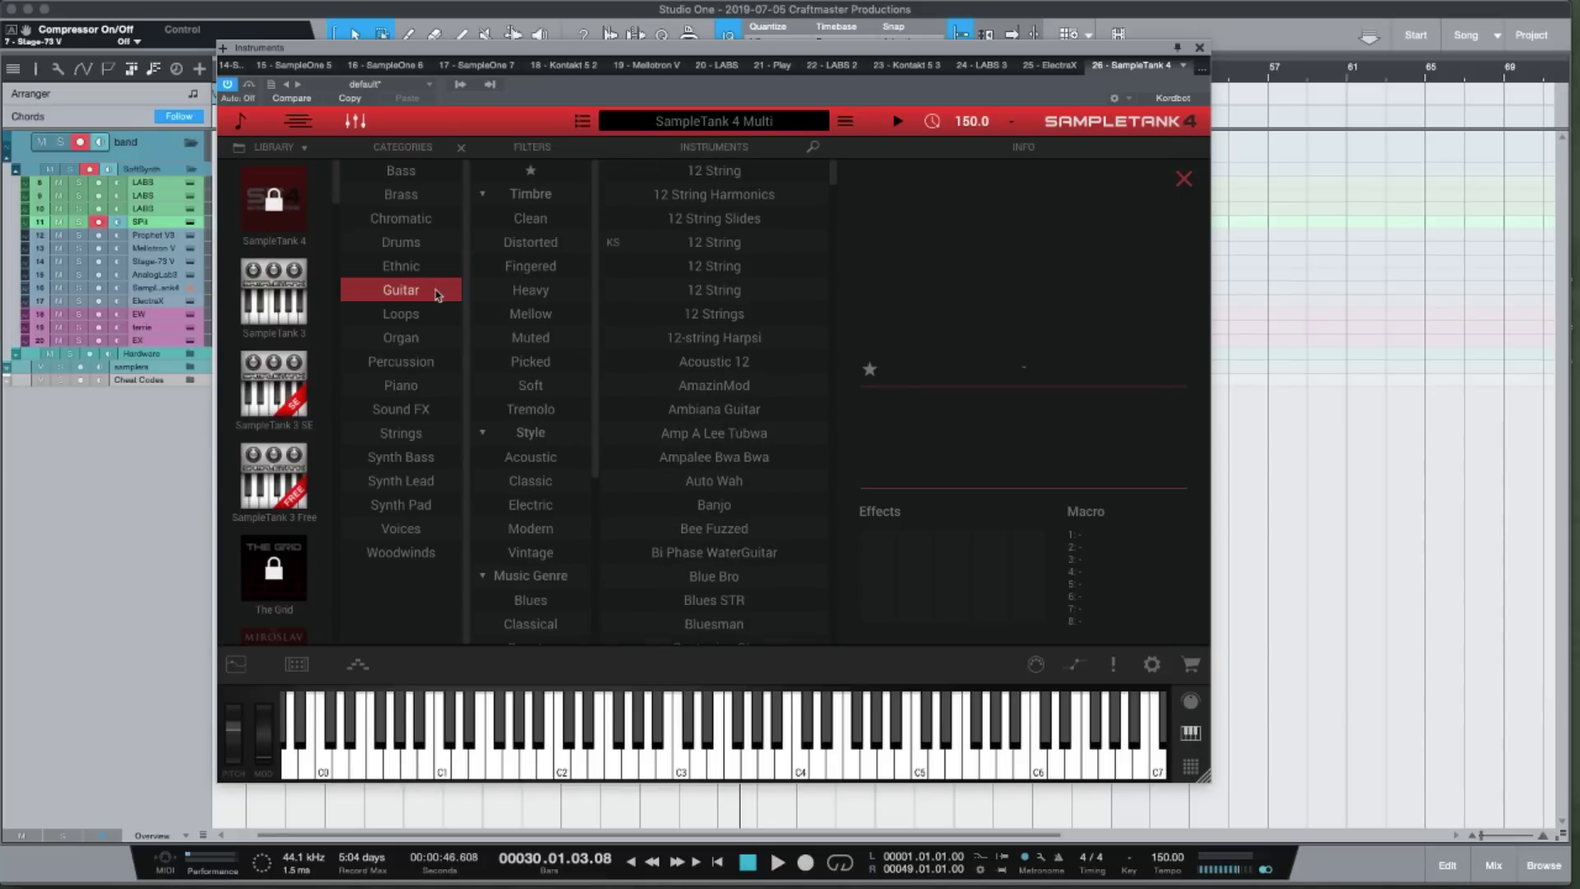
{"action": "left_click", "coordinate": [439, 293]}
{"action": "scroll", "coordinate": [517, 431], "scroll_direction": "down", "scroll_amount": 5}
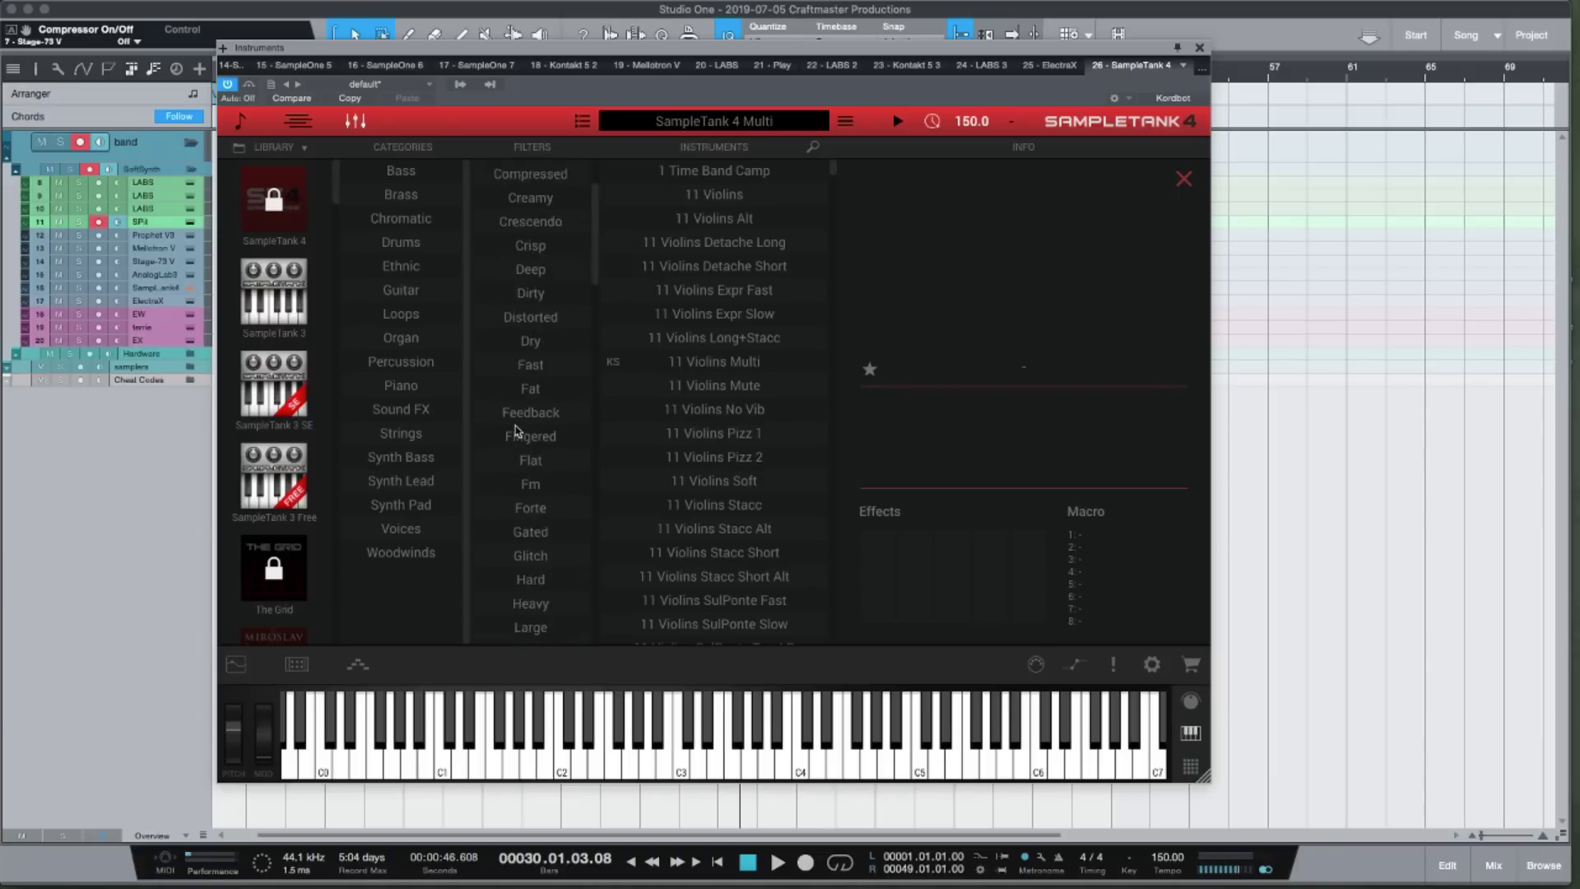
Filter the SampleTank 4 library by Short, try adding Muted and Pizzicato, clear all the filters and close the instrument window
{"action": "scroll", "coordinate": [517, 431], "scroll_direction": "down", "scroll_amount": 6}
{"action": "left_click", "coordinate": [518, 431]}
{"action": "left_click", "coordinate": [530, 262]}
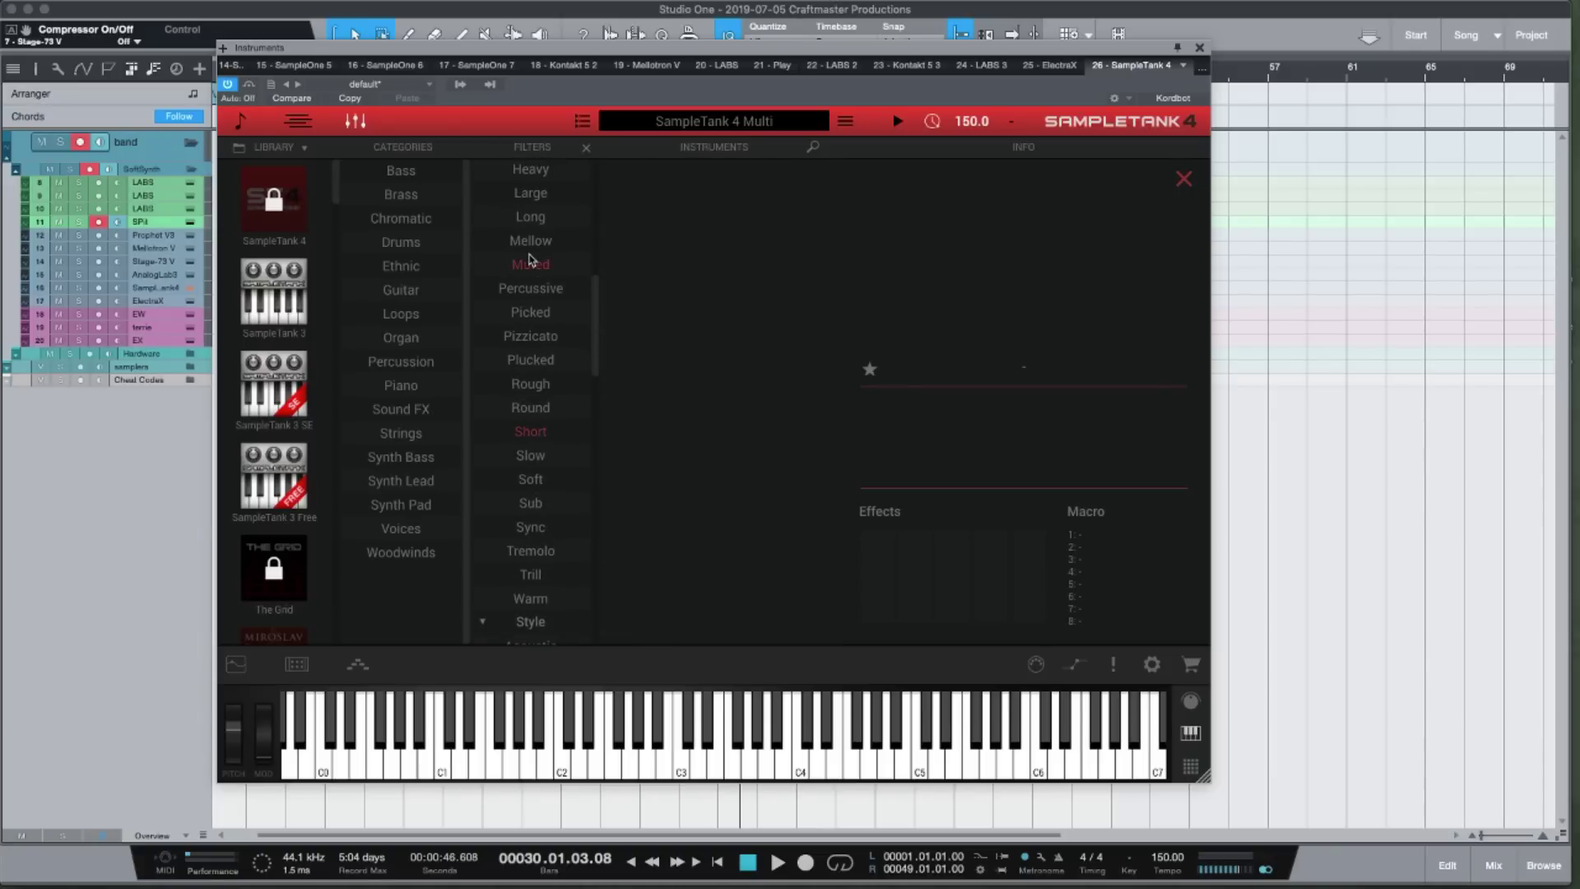
{"action": "left_click", "coordinate": [531, 266]}
{"action": "left_click", "coordinate": [531, 341]}
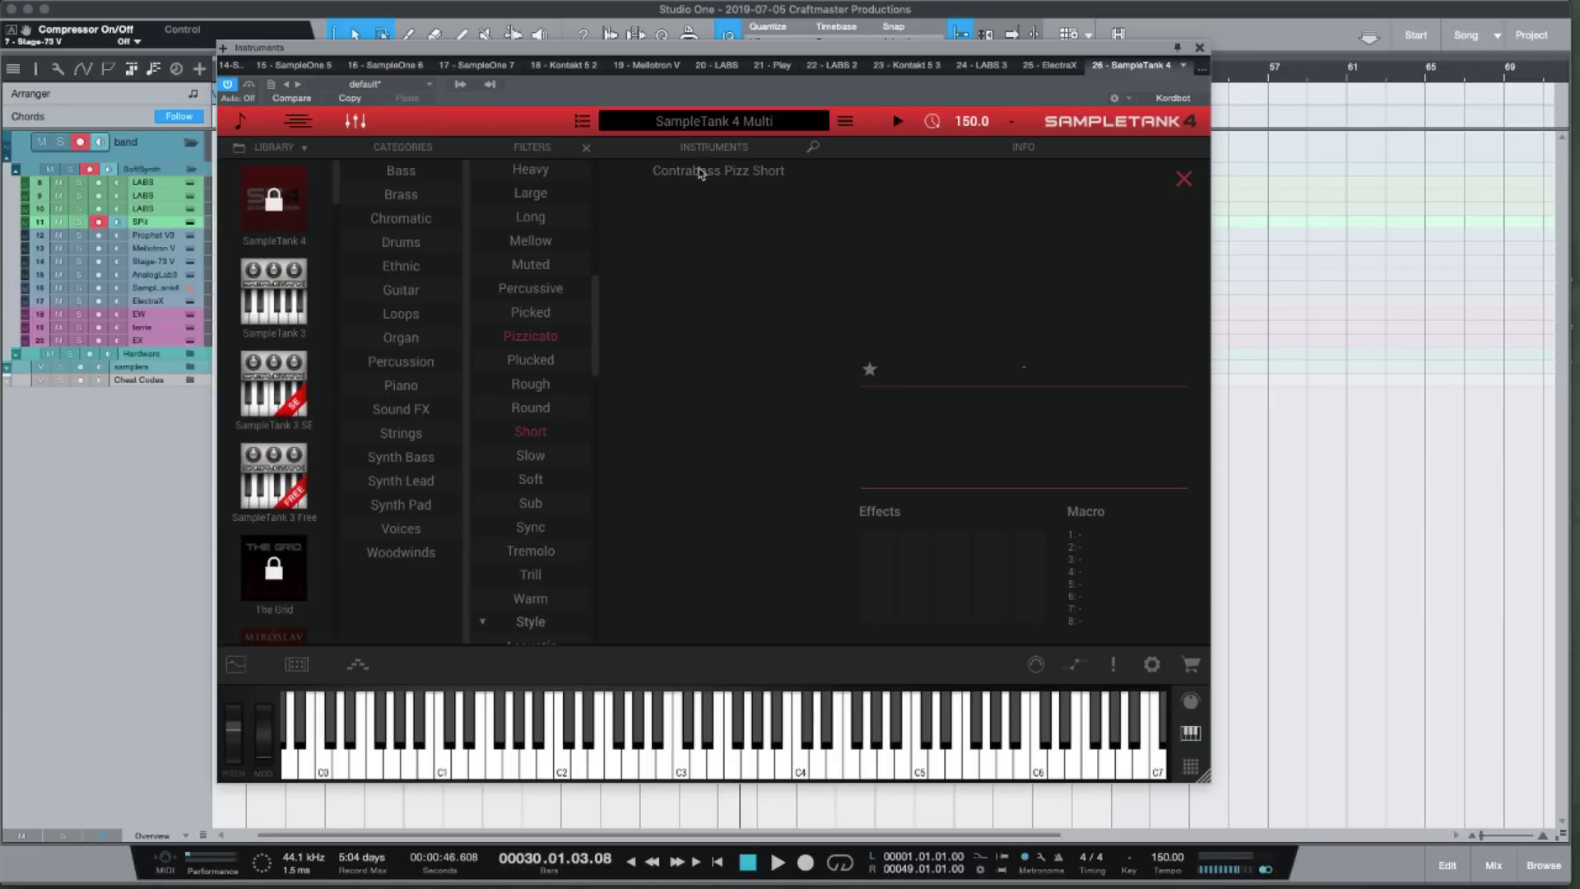
{"action": "left_click", "coordinate": [546, 337]}
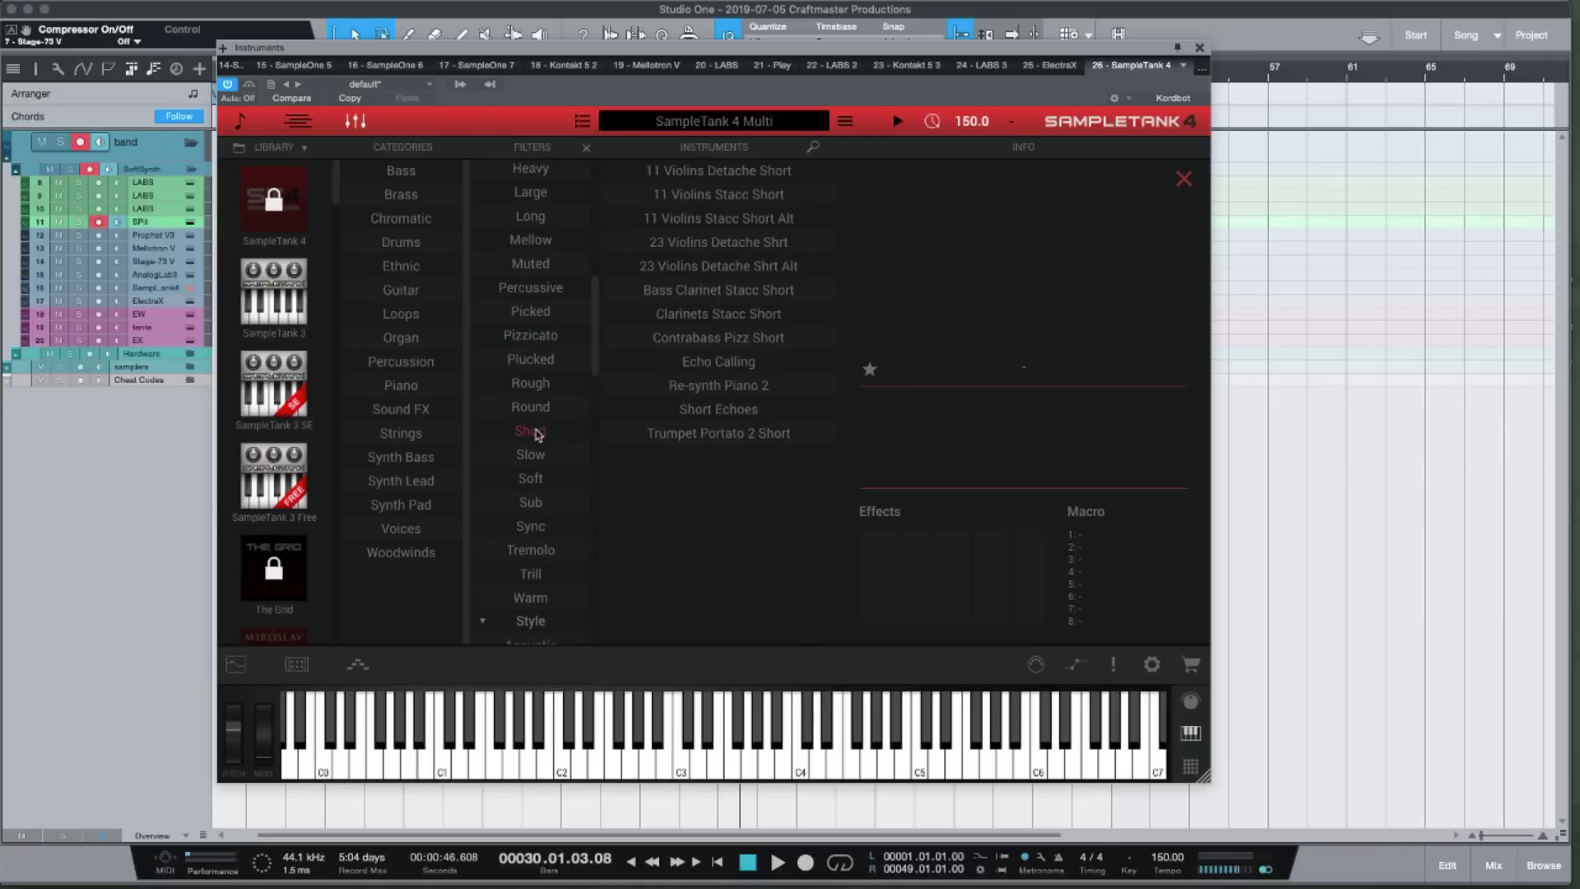
{"action": "left_click", "coordinate": [536, 431]}
{"action": "scroll", "coordinate": [506, 292], "scroll_direction": "up", "scroll_amount": 4}
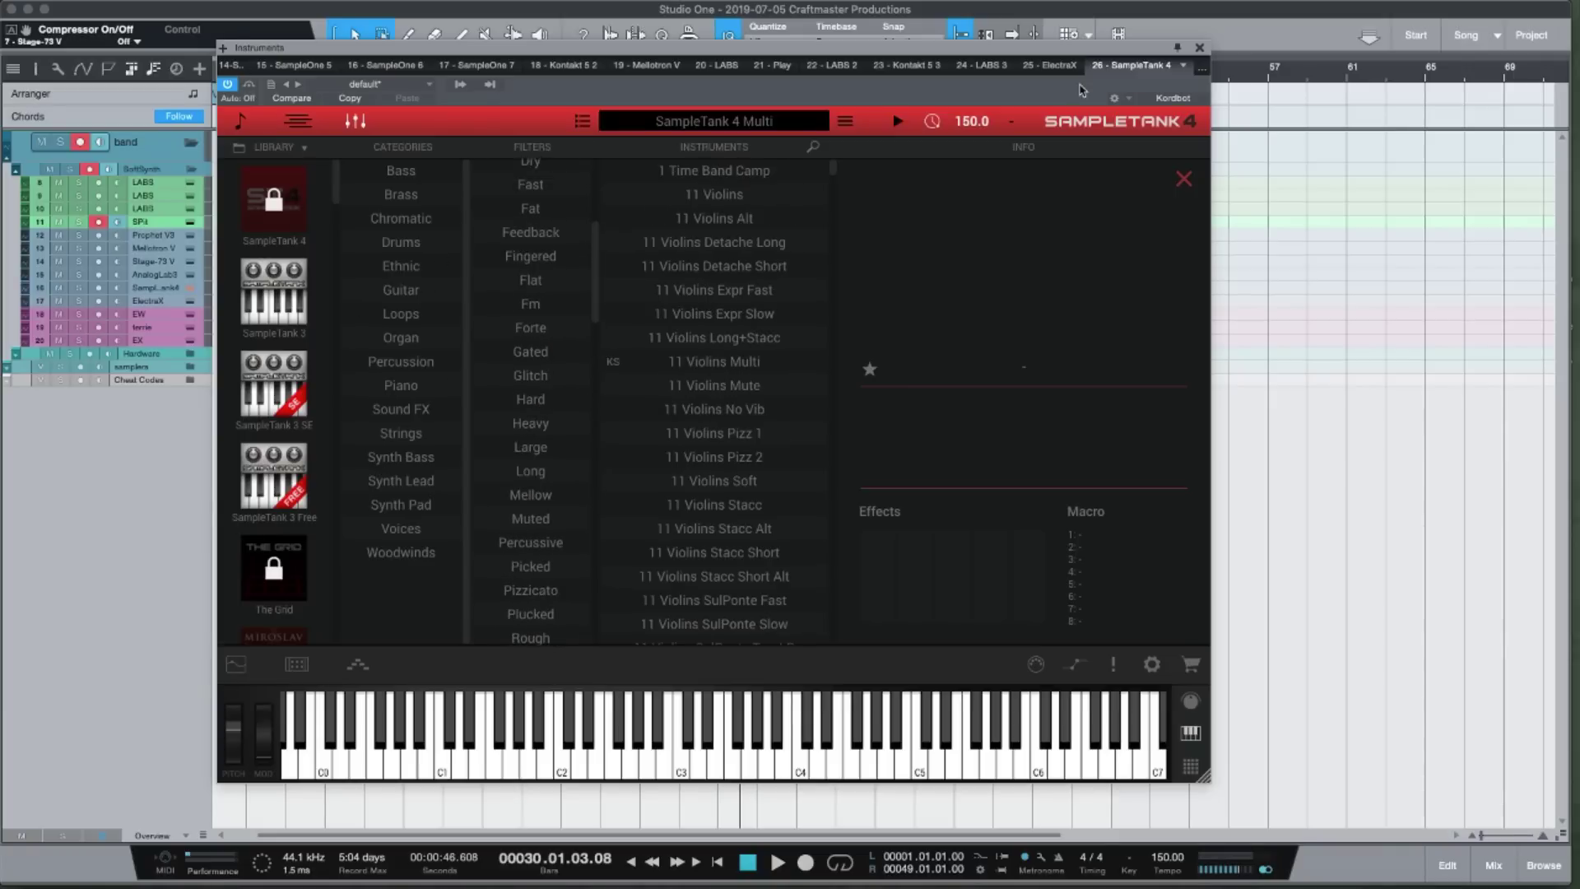
{"action": "left_click", "coordinate": [1199, 48]}
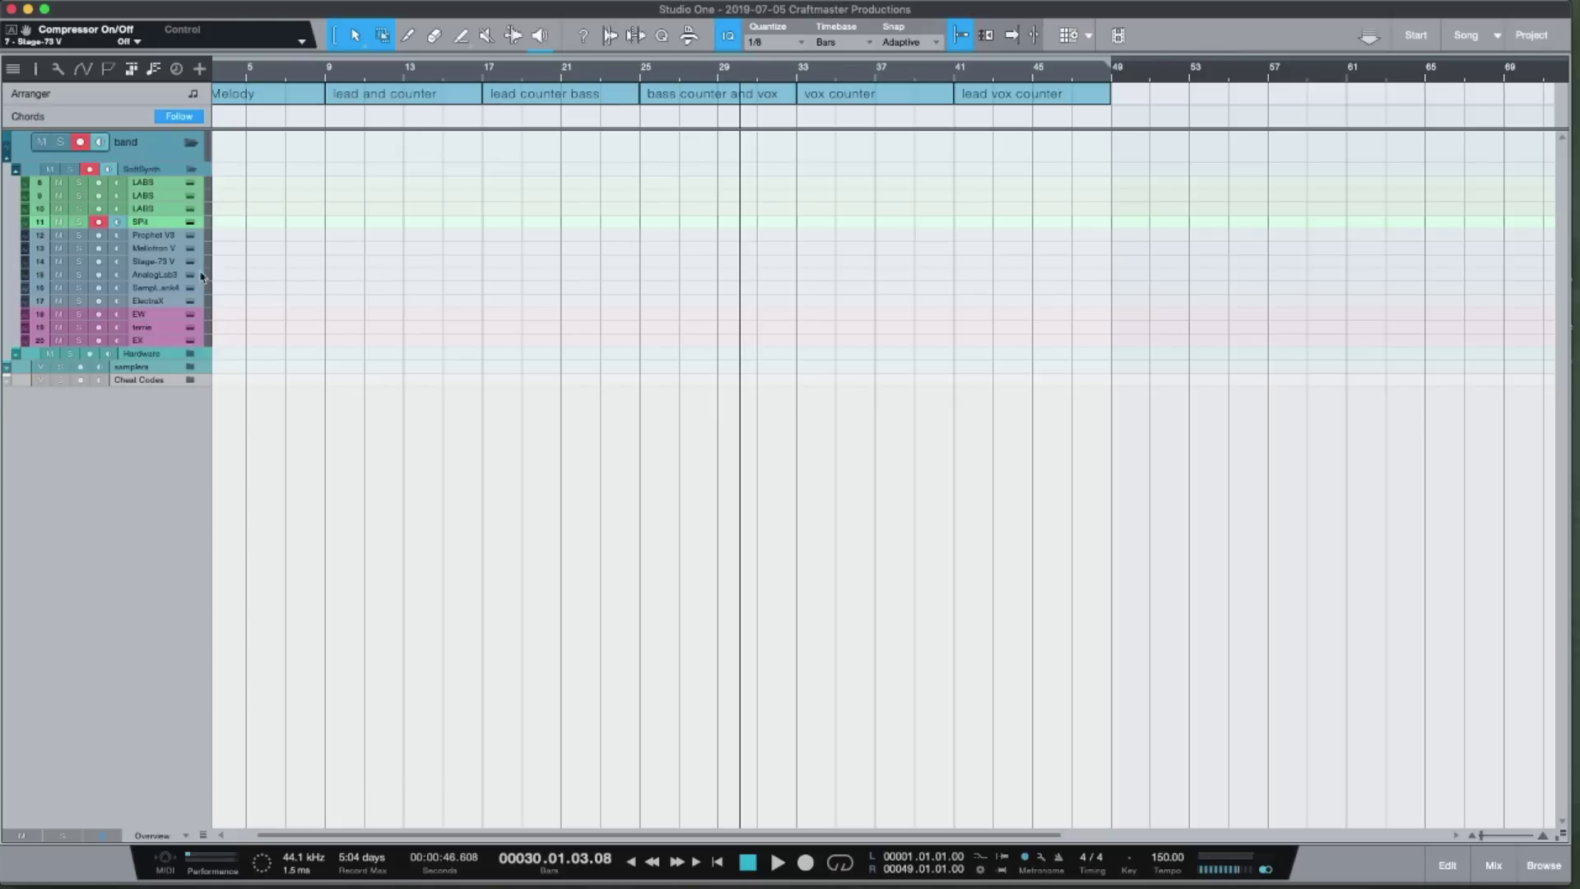
Open the ElectraX track's instrument, move its window clear of the track list to view it, and close it
{"action": "left_click", "coordinate": [169, 306]}
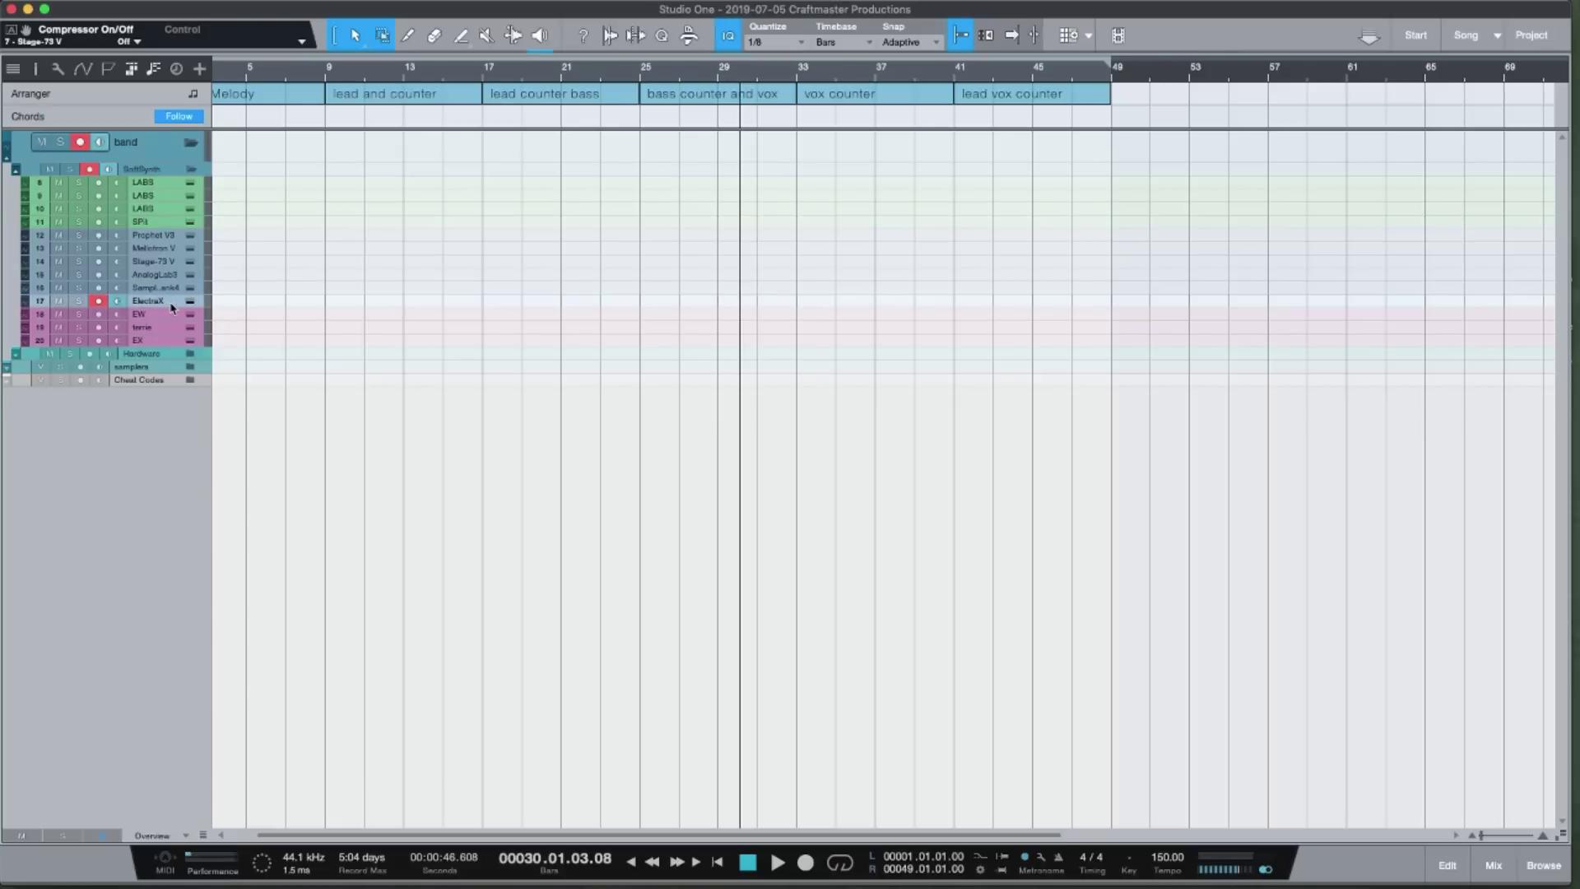
{"action": "left_click", "coordinate": [190, 302]}
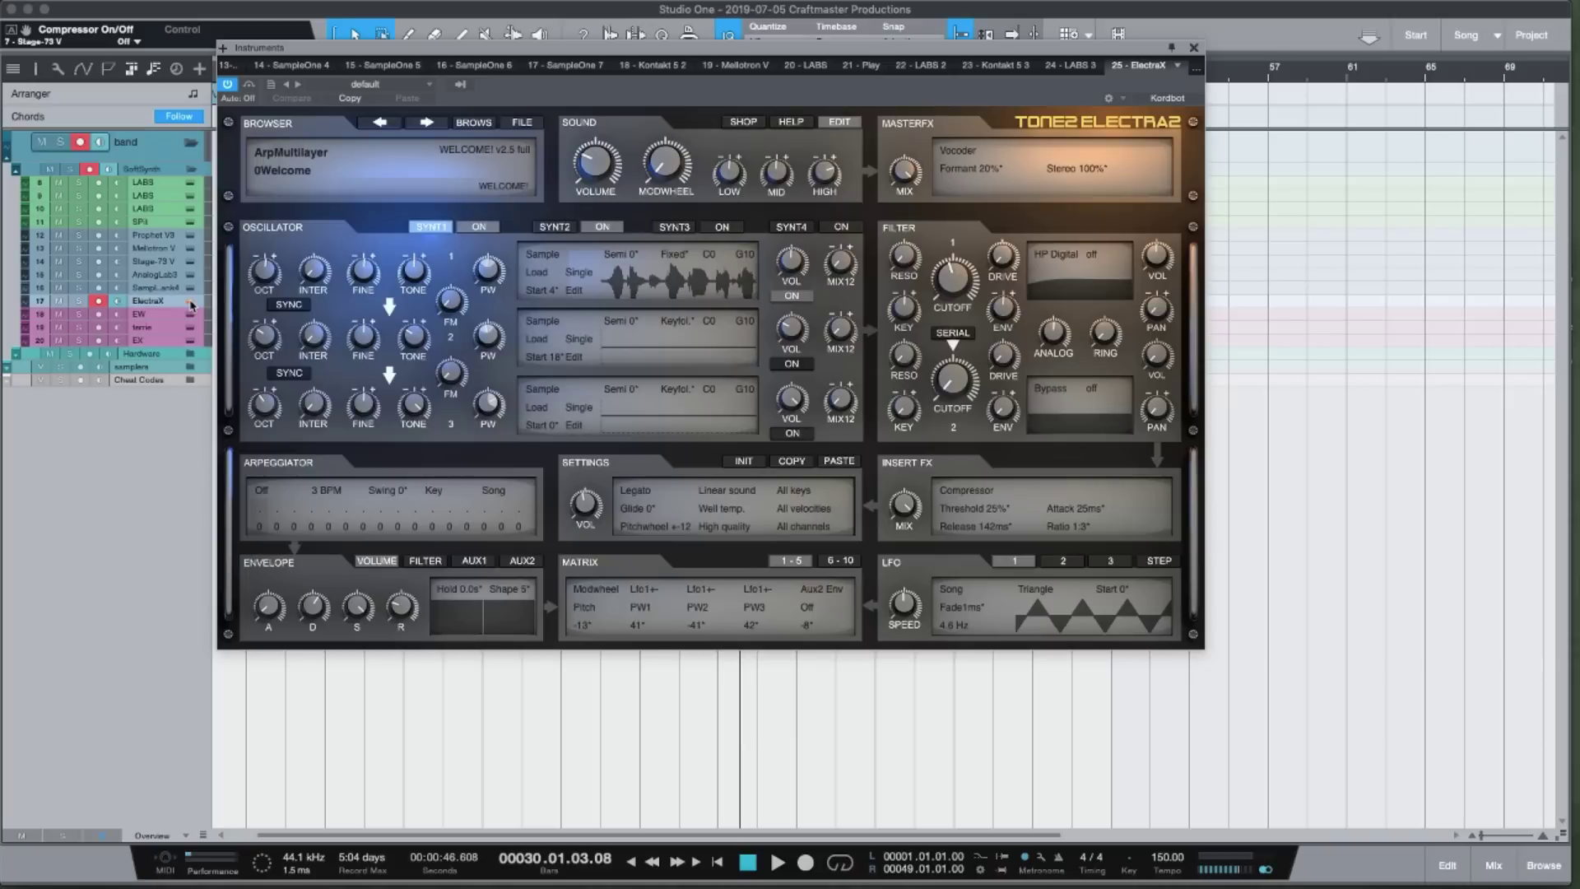
{"action": "left_click_drag", "start_coordinate": [608, 49], "coordinate": [771, 137]}
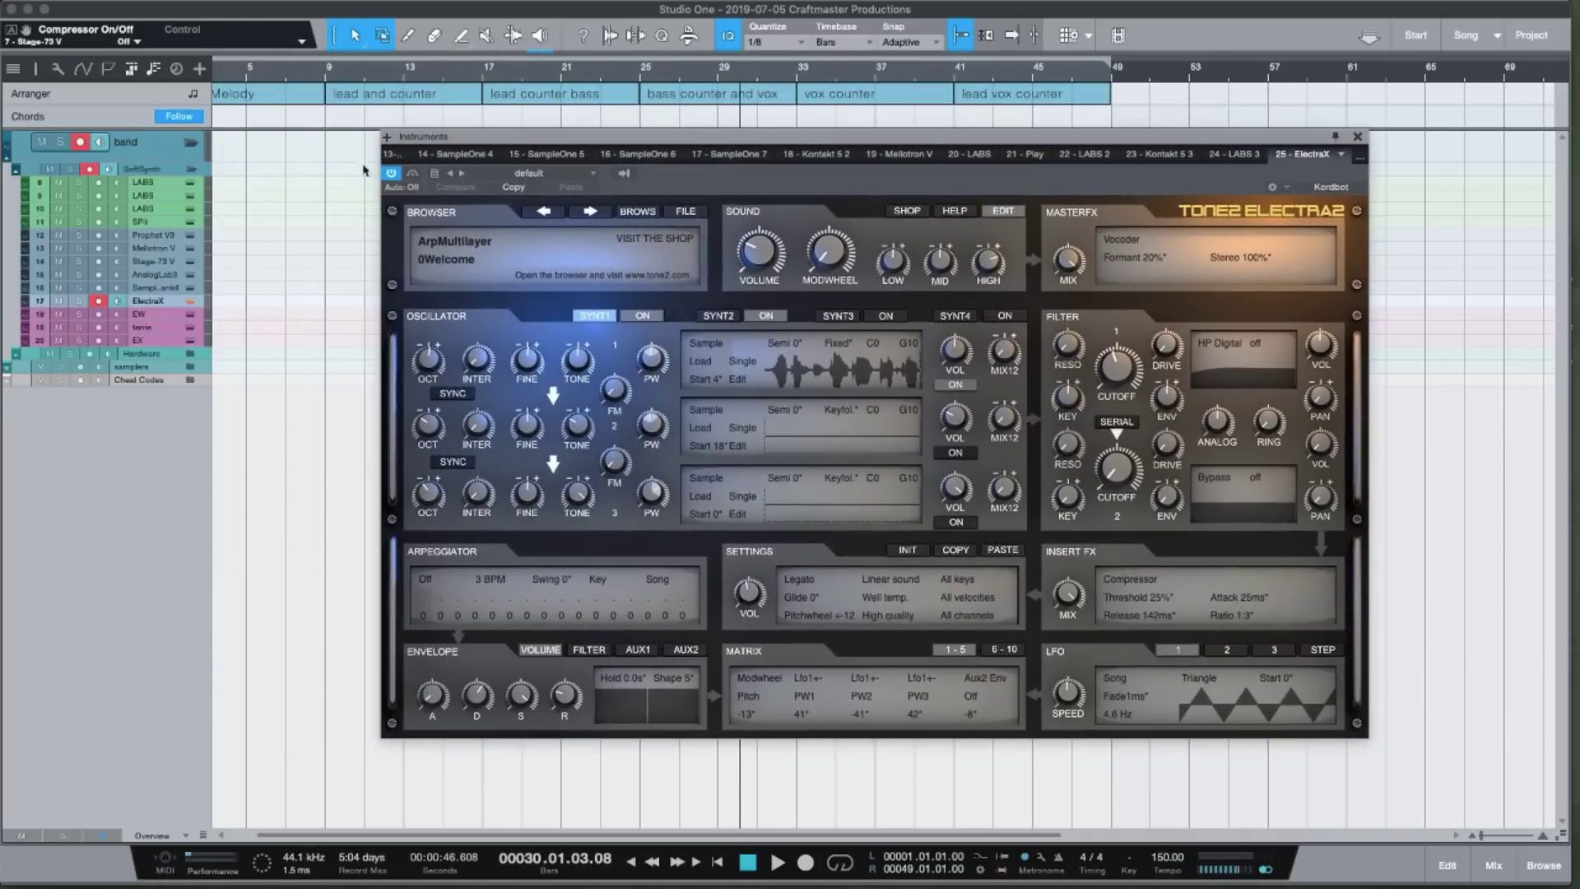
{"action": "scroll", "coordinate": [328, 193], "scroll_direction": "left", "scroll_amount": 2}
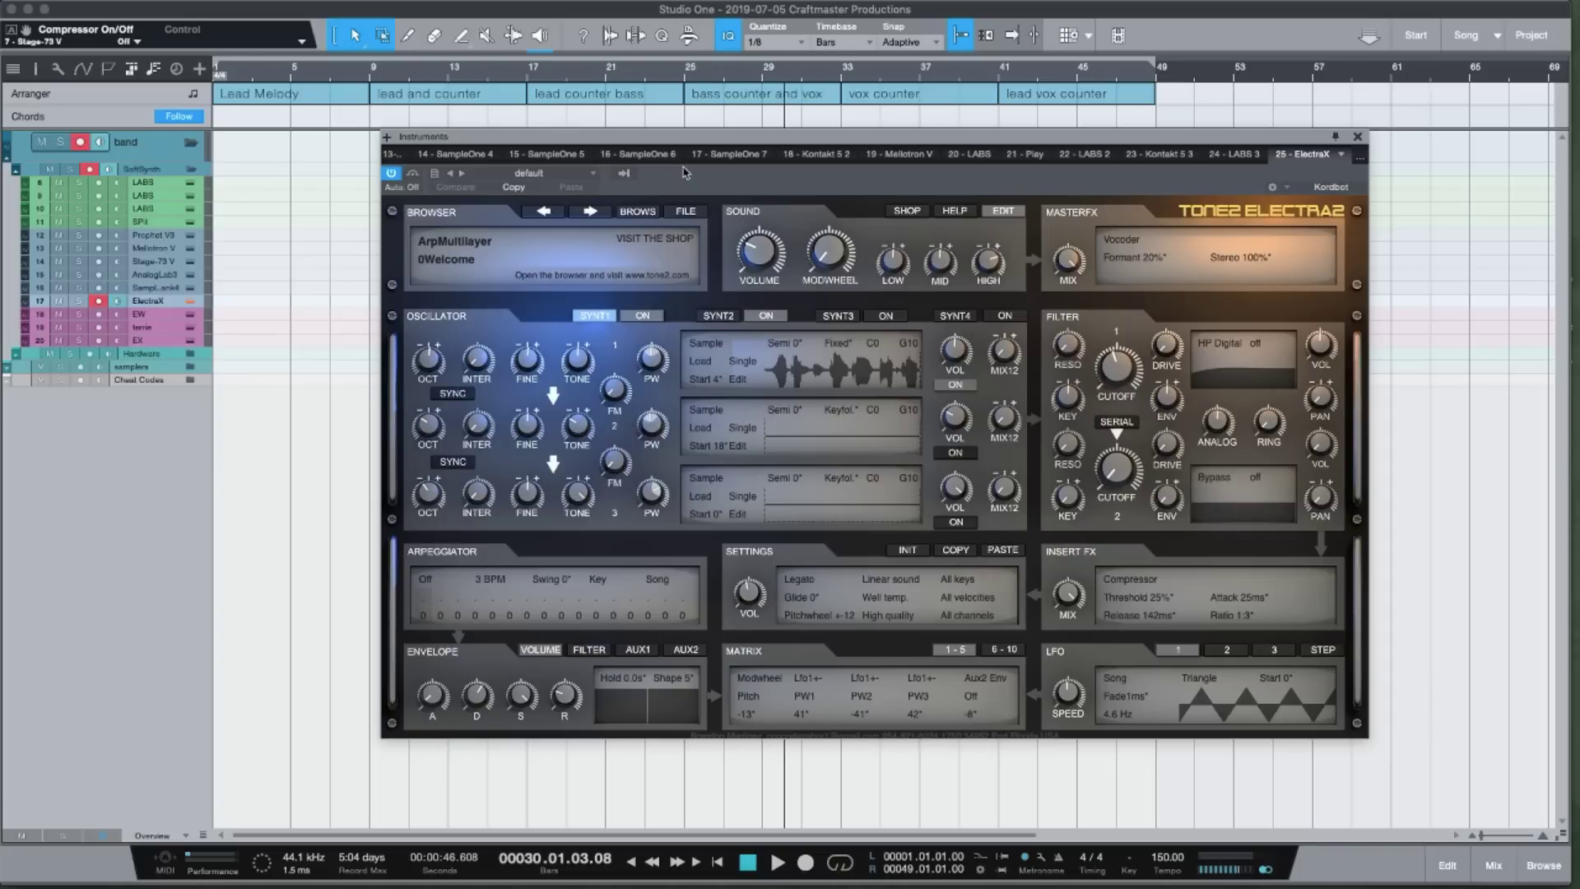
{"action": "left_click", "coordinate": [1358, 137]}
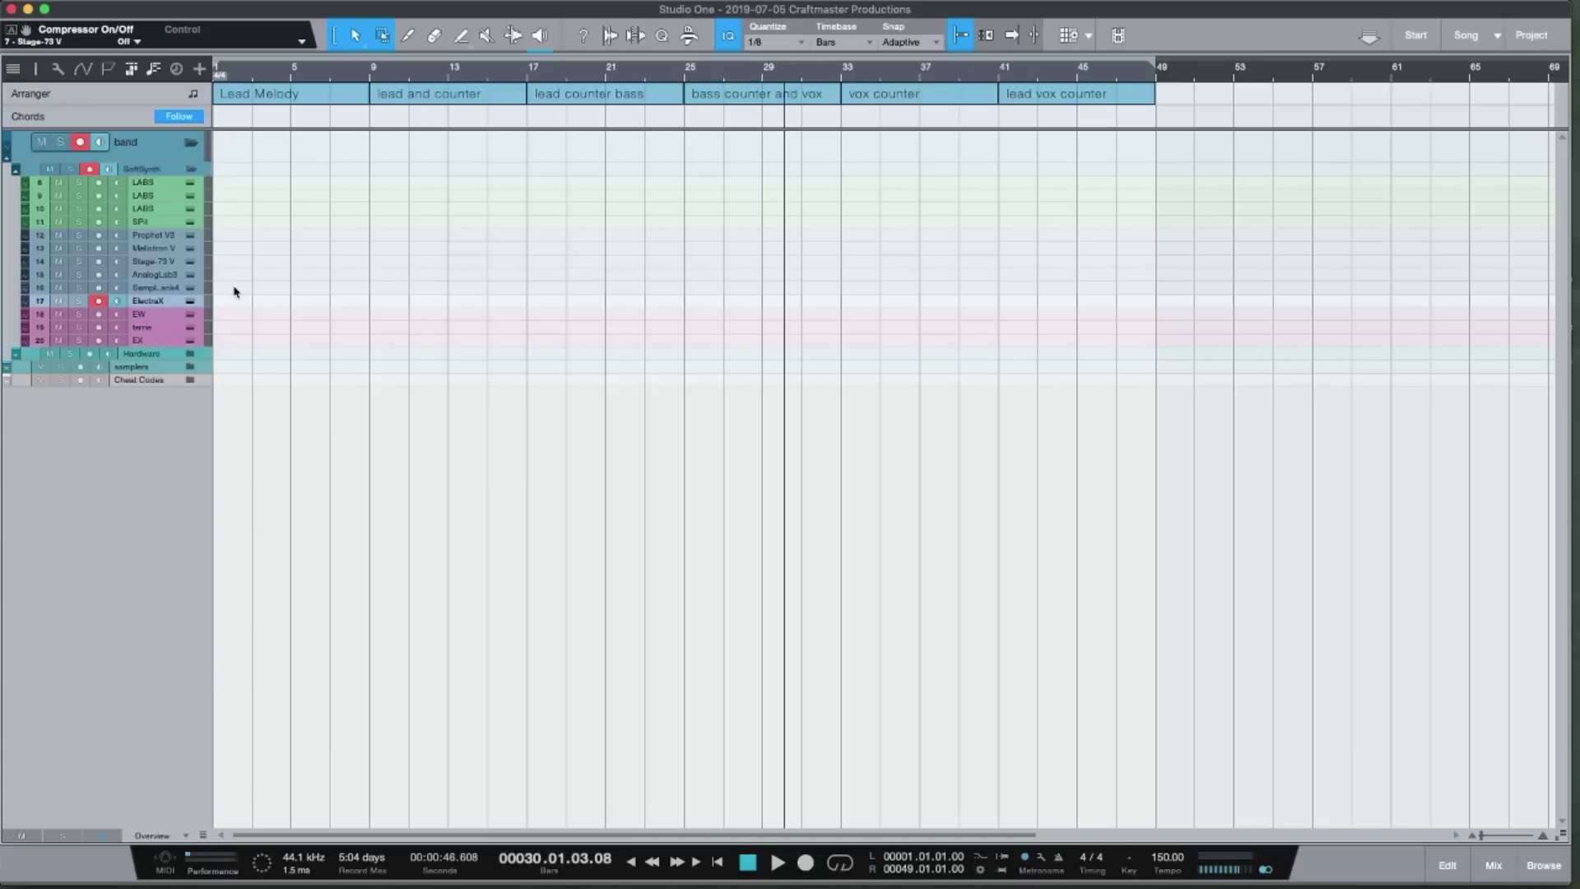
Open the Play instrument on the EW track and browse the EW Voices of Passion and EW Voices of Soul libraries
{"action": "left_click", "coordinate": [191, 315]}
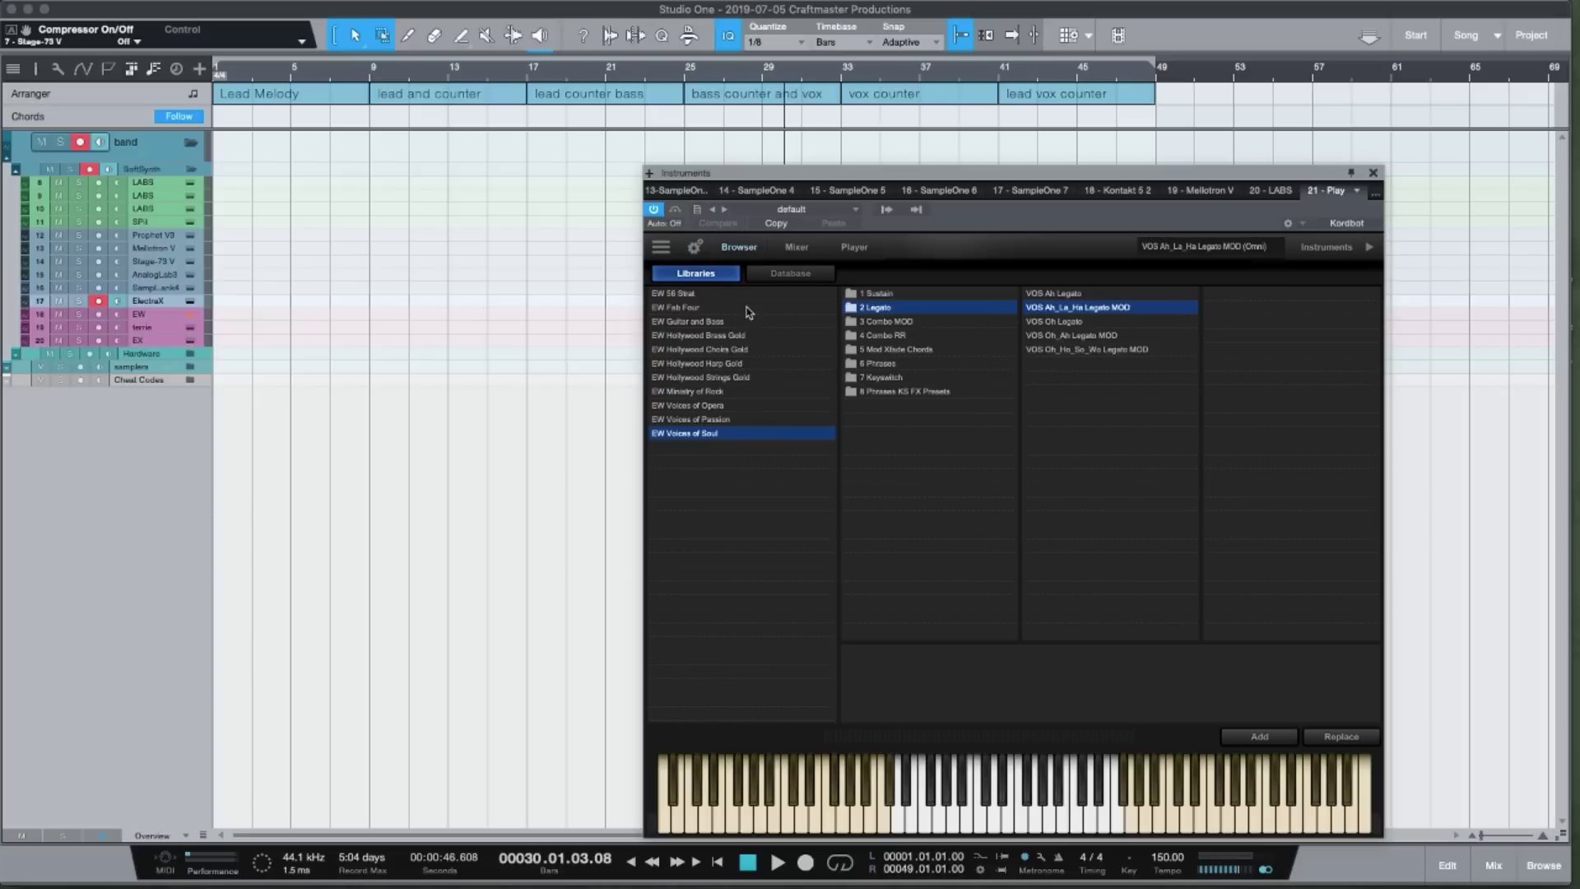
{"action": "left_click", "coordinate": [712, 419]}
{"action": "key", "text": "Down"}
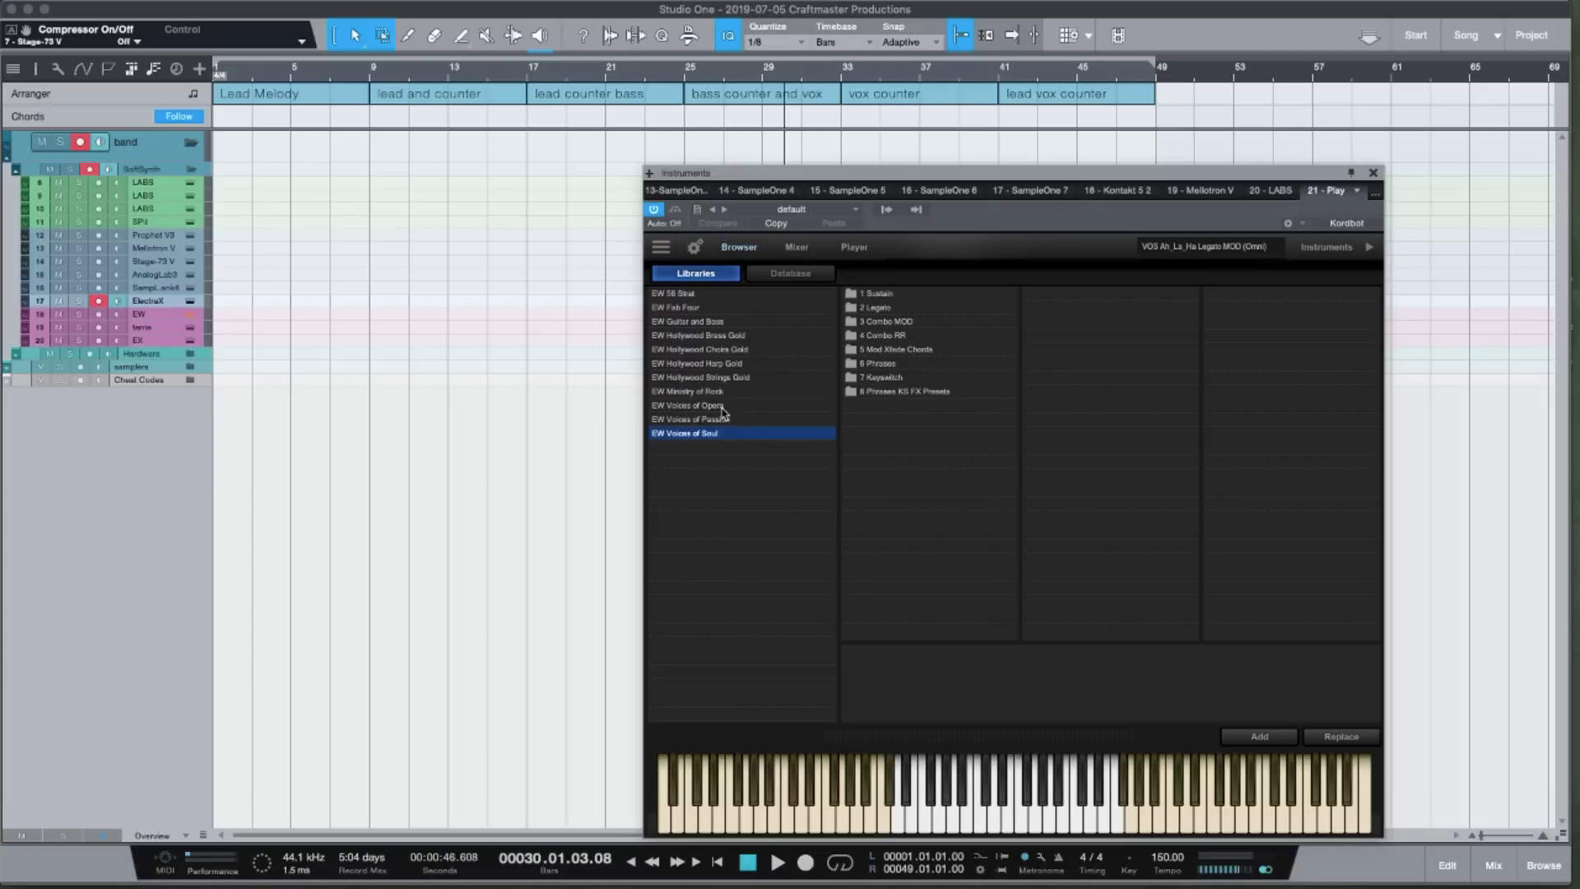
Audition the loaded vocal patch with several notes on Play's virtual keyboard, then close the instrument window
{"action": "left_click", "coordinate": [989, 828]}
{"action": "left_click", "coordinate": [975, 827]}
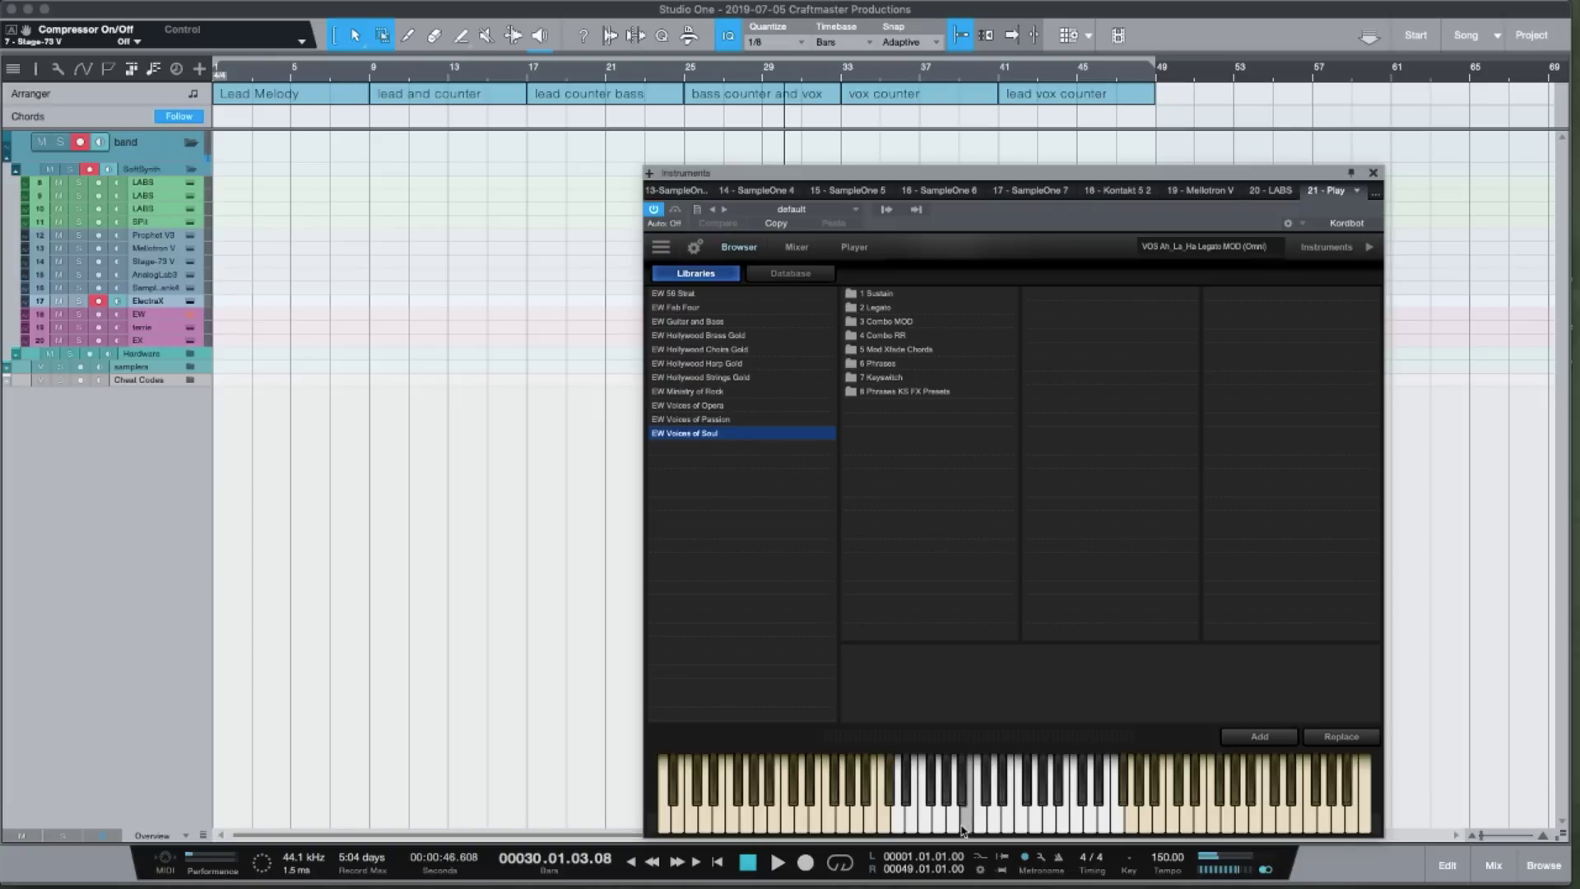
{"action": "left_click", "coordinate": [938, 827]}
{"action": "left_click", "coordinate": [928, 829]}
{"action": "left_click", "coordinate": [1014, 827]}
{"action": "left_click", "coordinate": [1091, 831]}
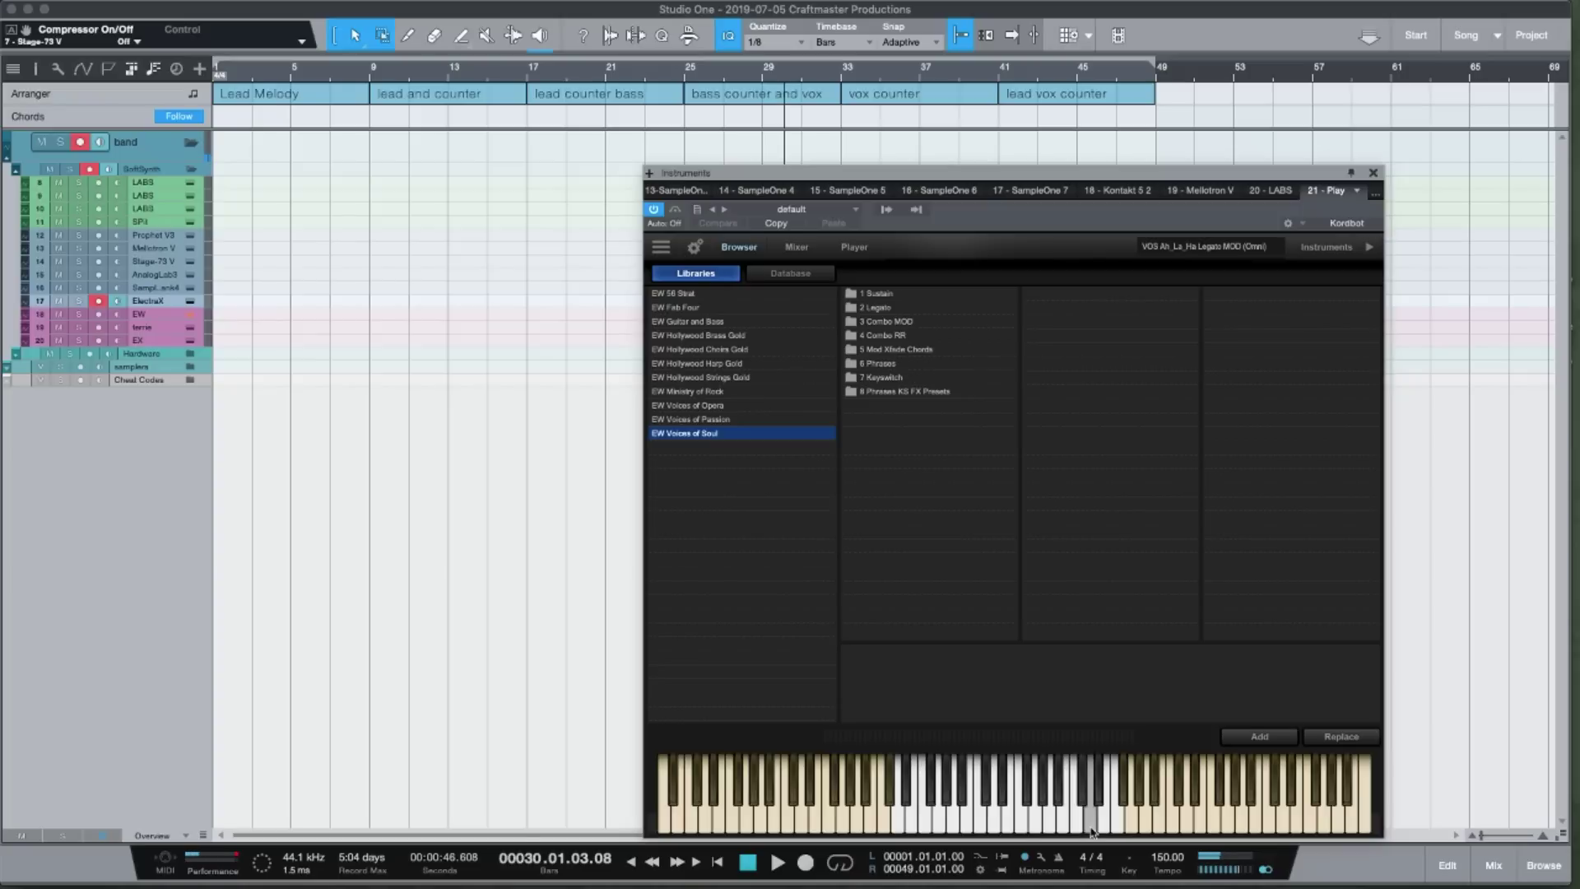
{"action": "left_click", "coordinate": [1060, 828]}
{"action": "left_click", "coordinate": [1372, 173]}
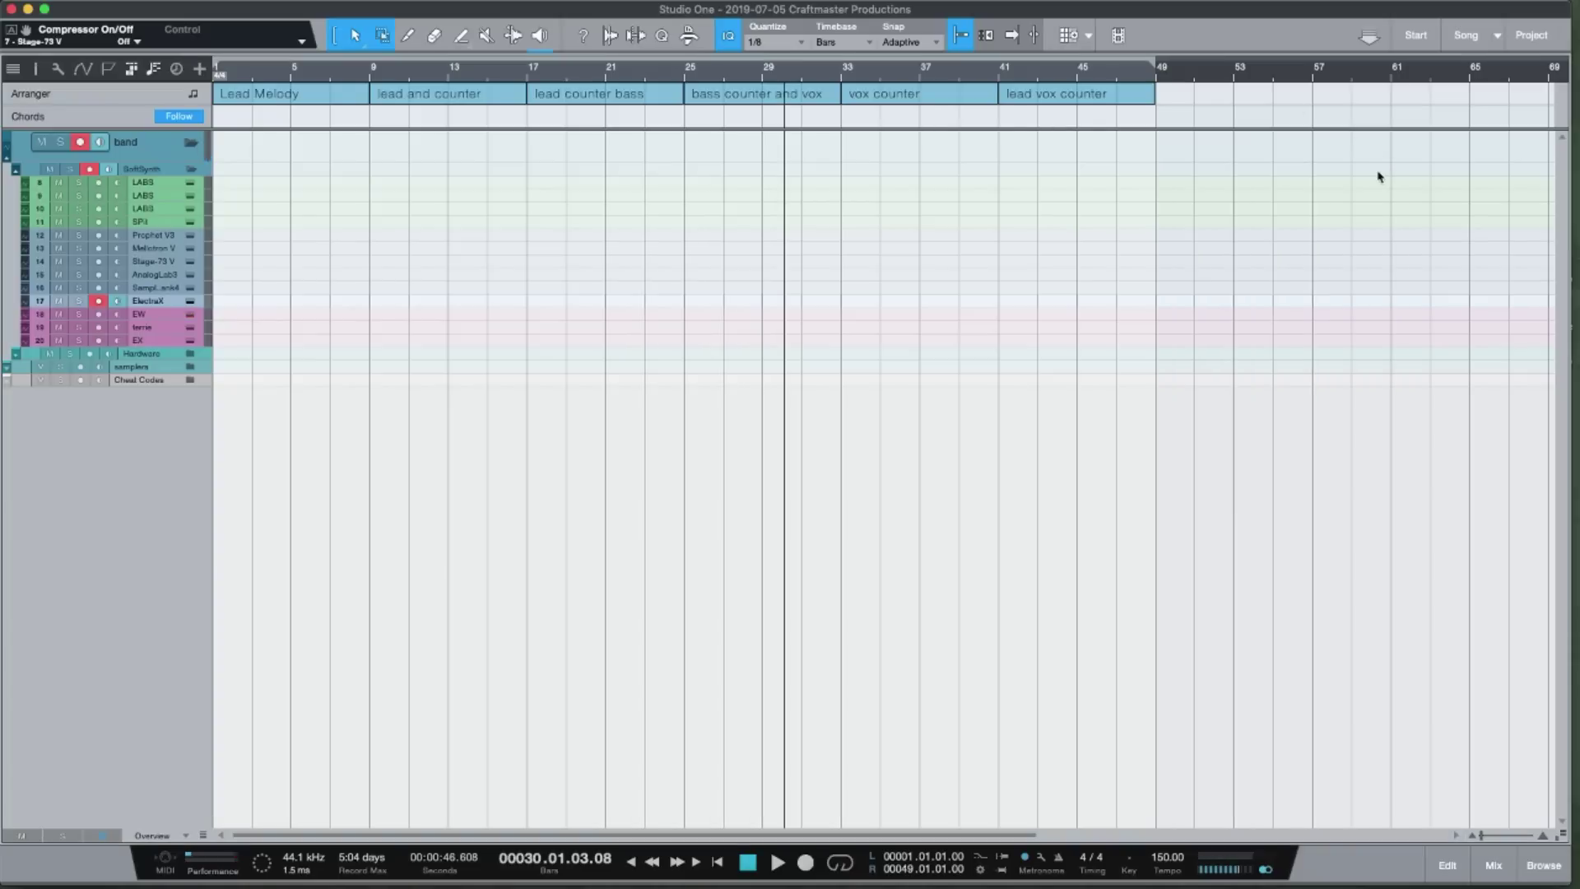
Open the Kontakt instrument on track 19 to view its gospel_rhythmic_chants_mf patch, then close it
{"action": "left_click", "coordinate": [170, 329]}
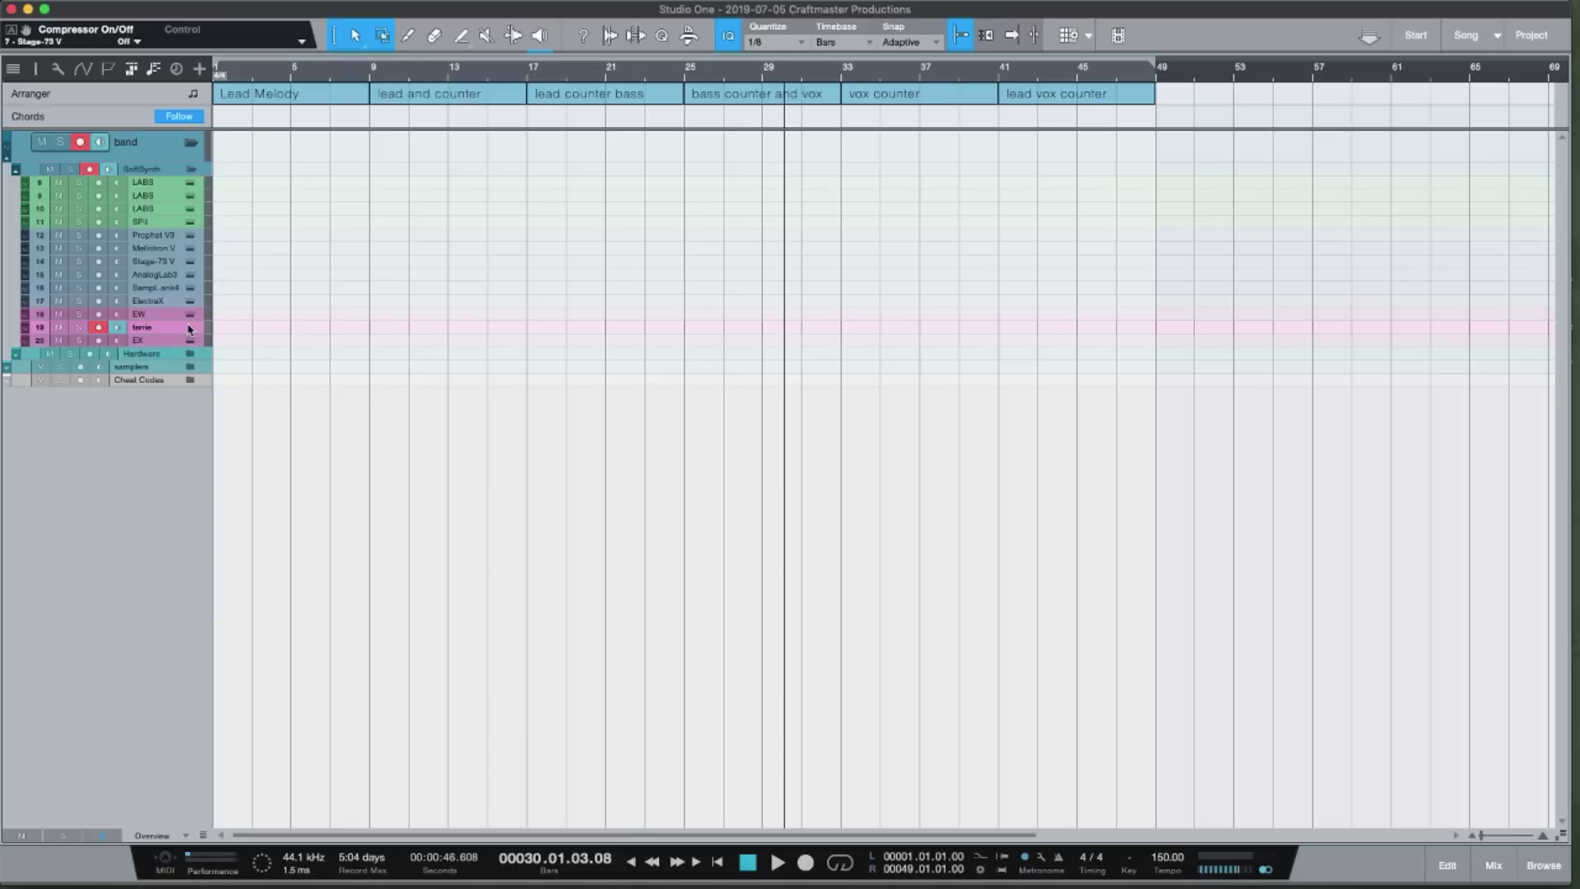
{"action": "left_click", "coordinate": [190, 329]}
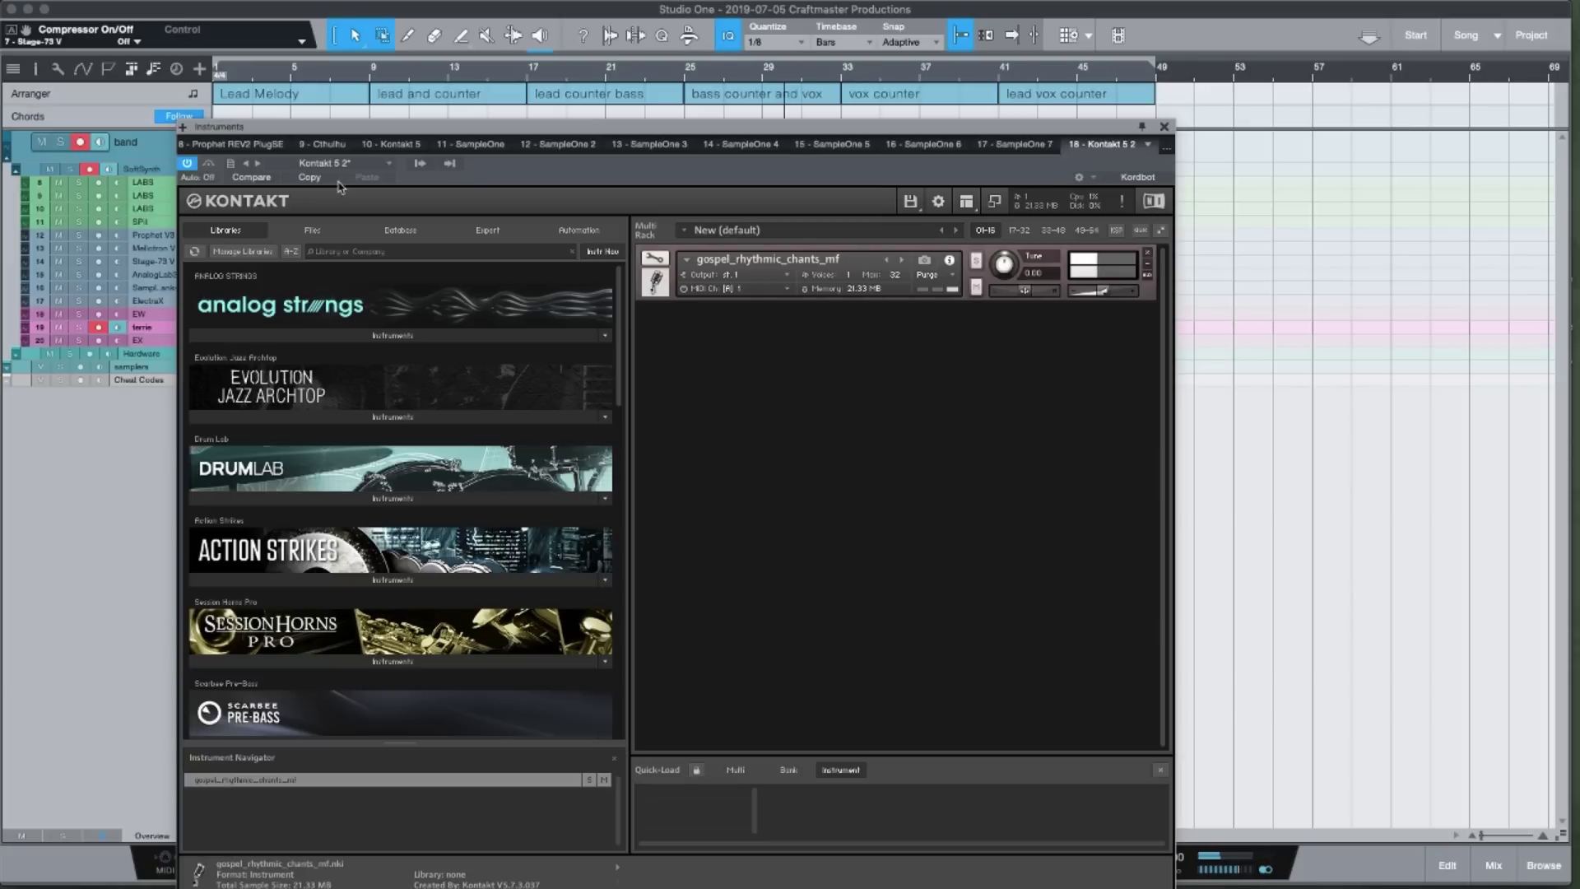
{"action": "left_click", "coordinate": [1164, 128]}
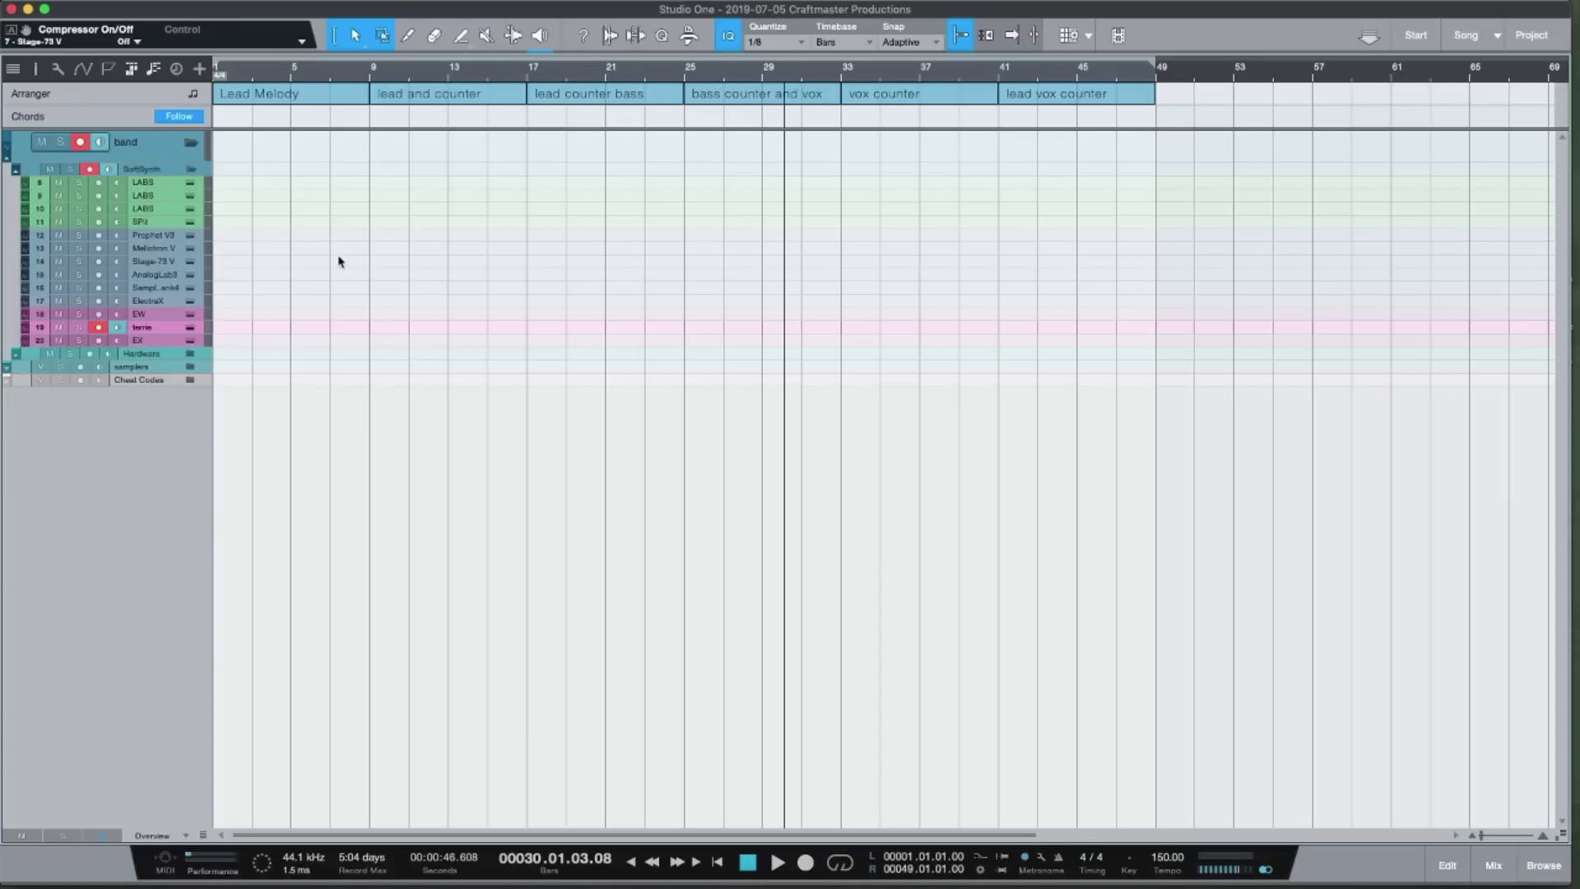
Open the Kontakt instrument on the EX track to view the EXHALE vocal engine, then close it
{"action": "left_click", "coordinate": [180, 341]}
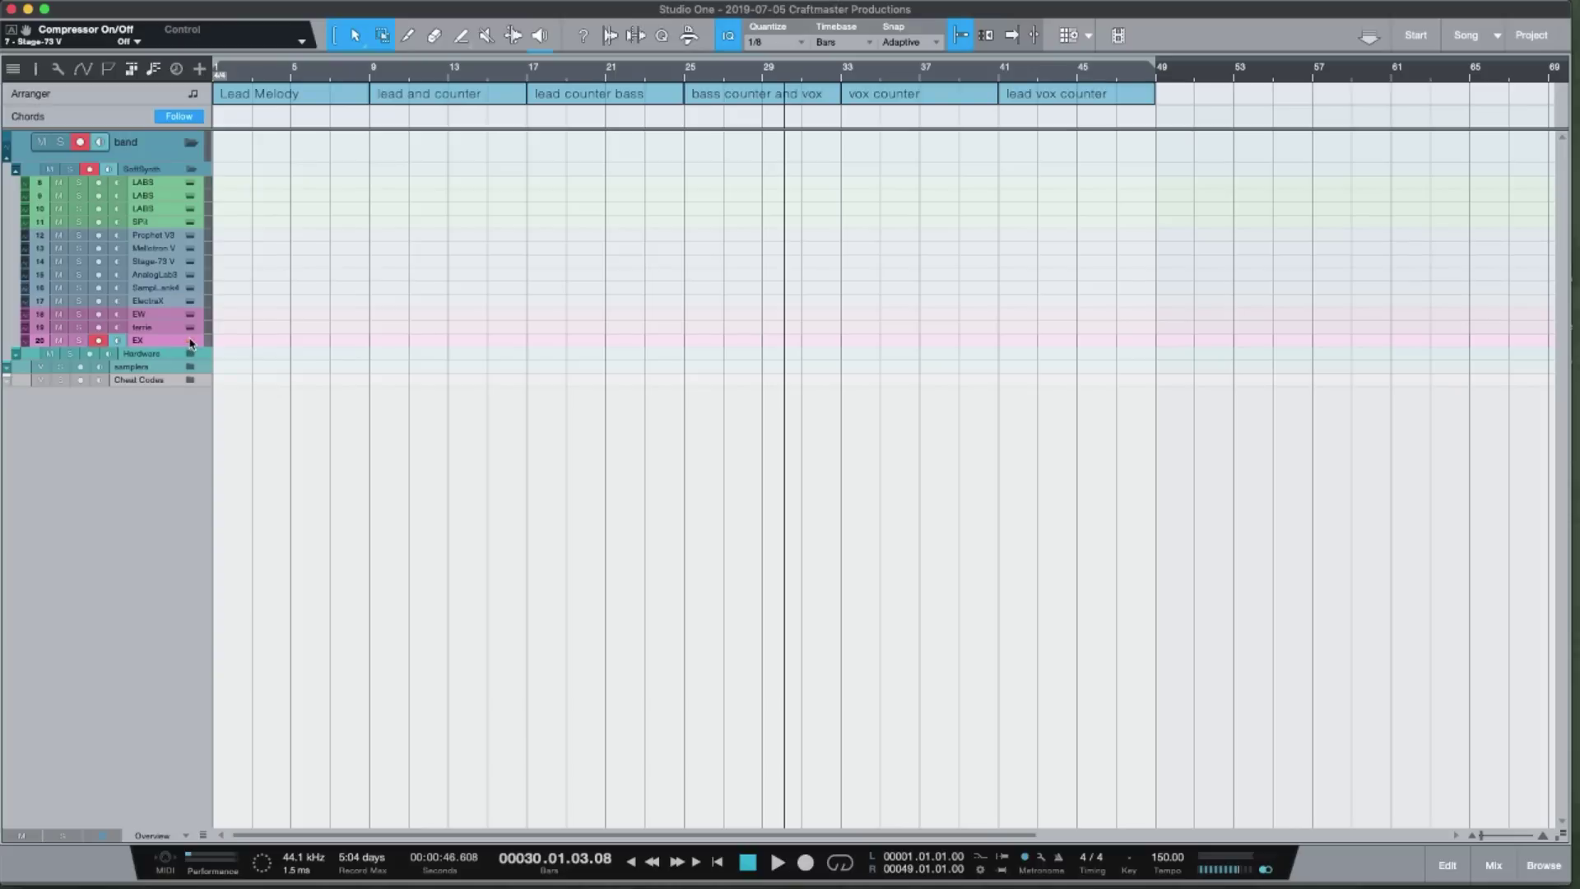
{"action": "left_click", "coordinate": [191, 341]}
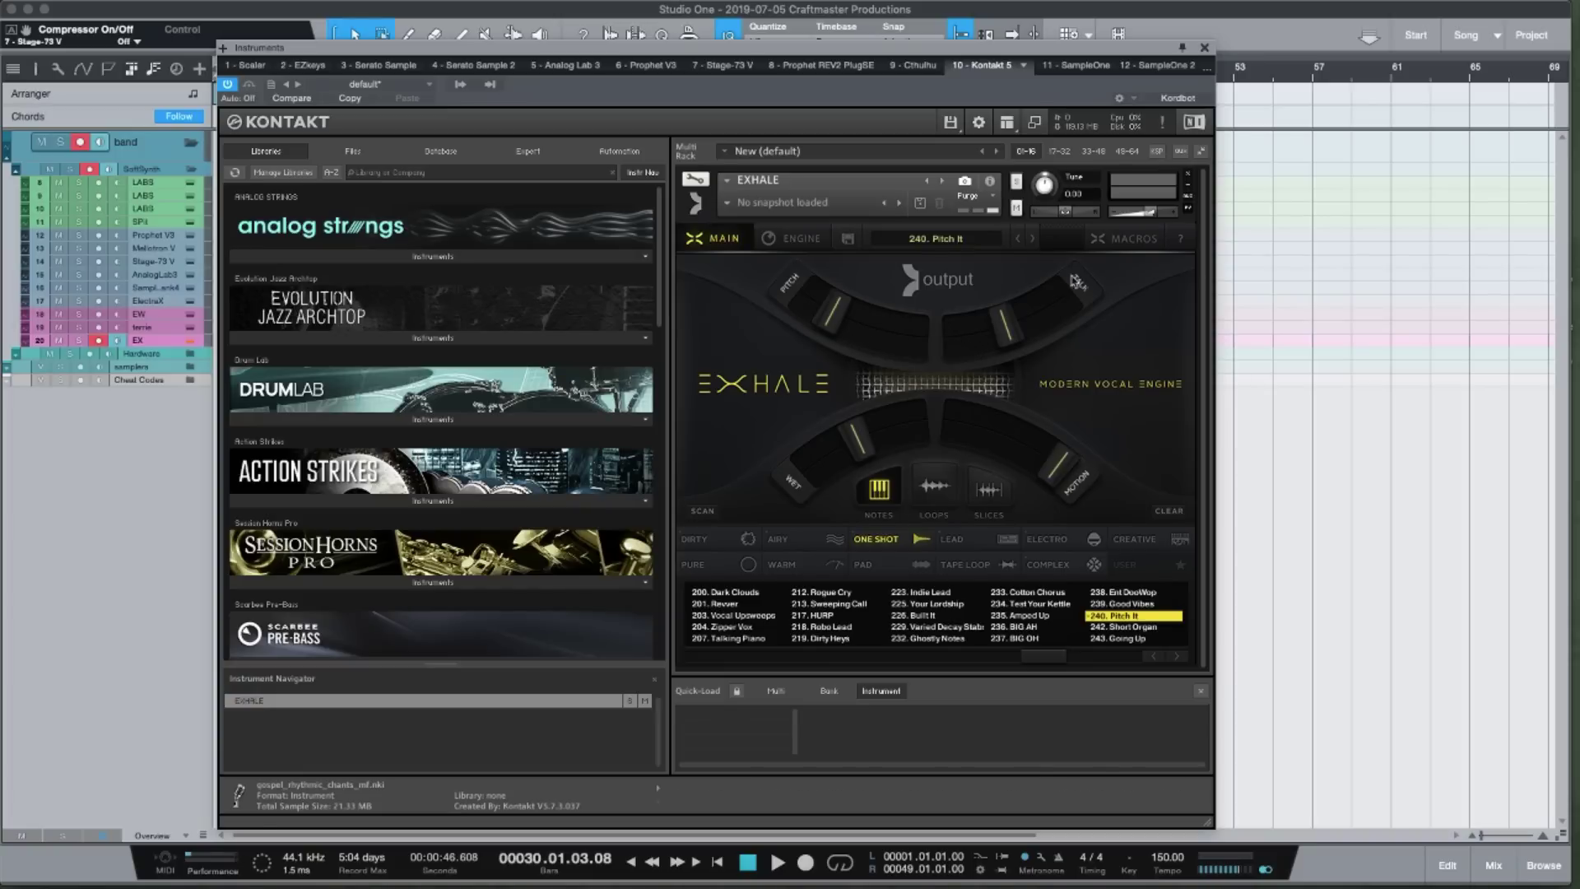
{"action": "left_click", "coordinate": [1206, 49]}
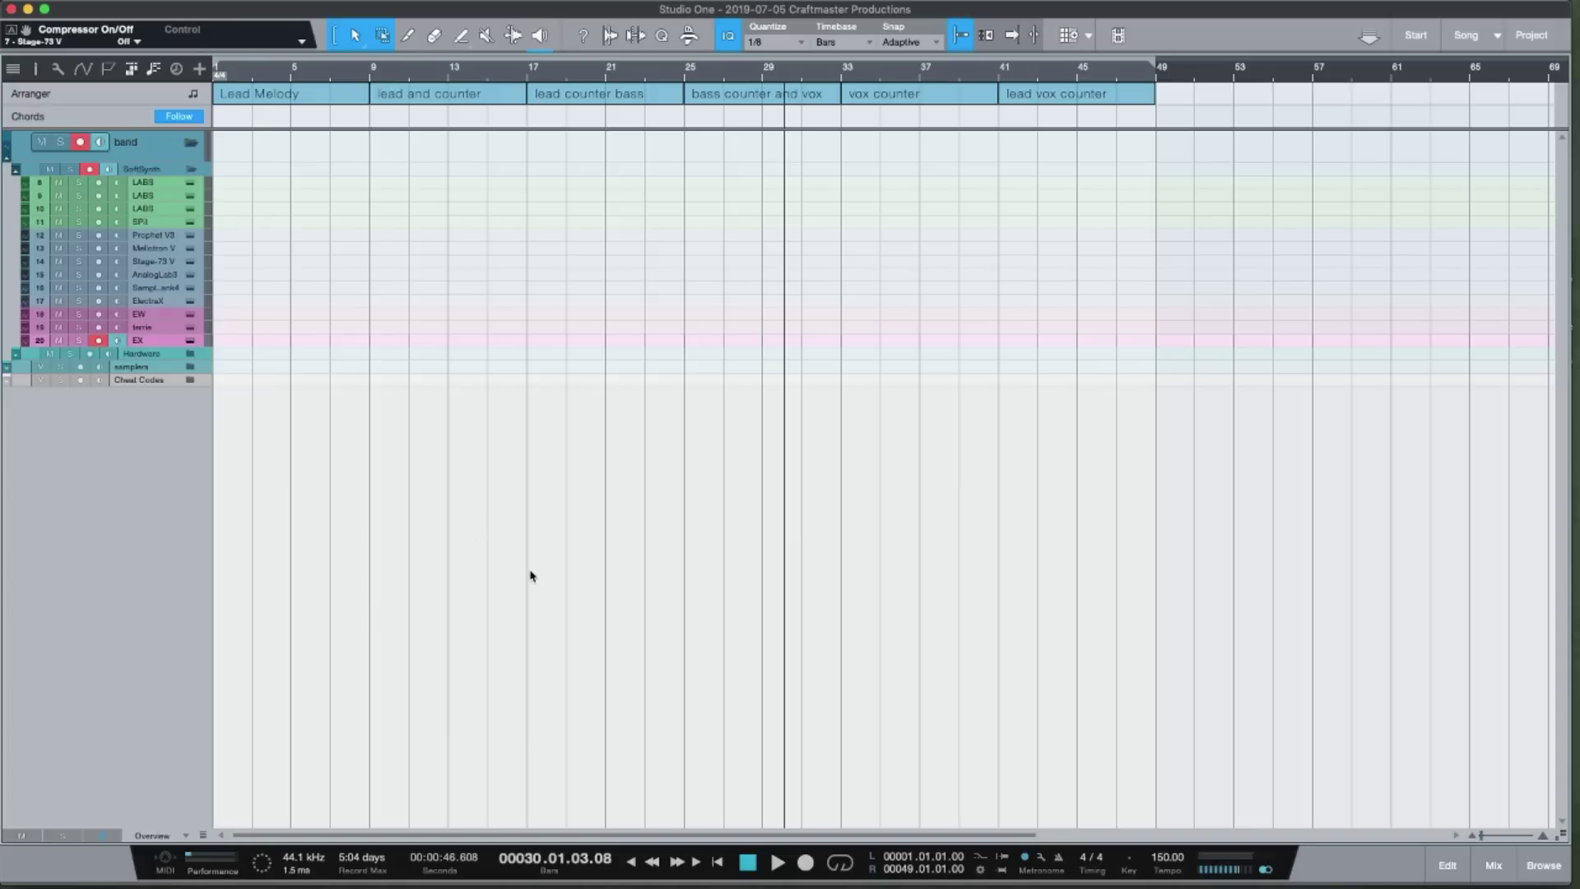
Show the mixer at a reduced height and remove all tracks from the band folder through Cheat Codes
{"action": "key", "text": "F3"}
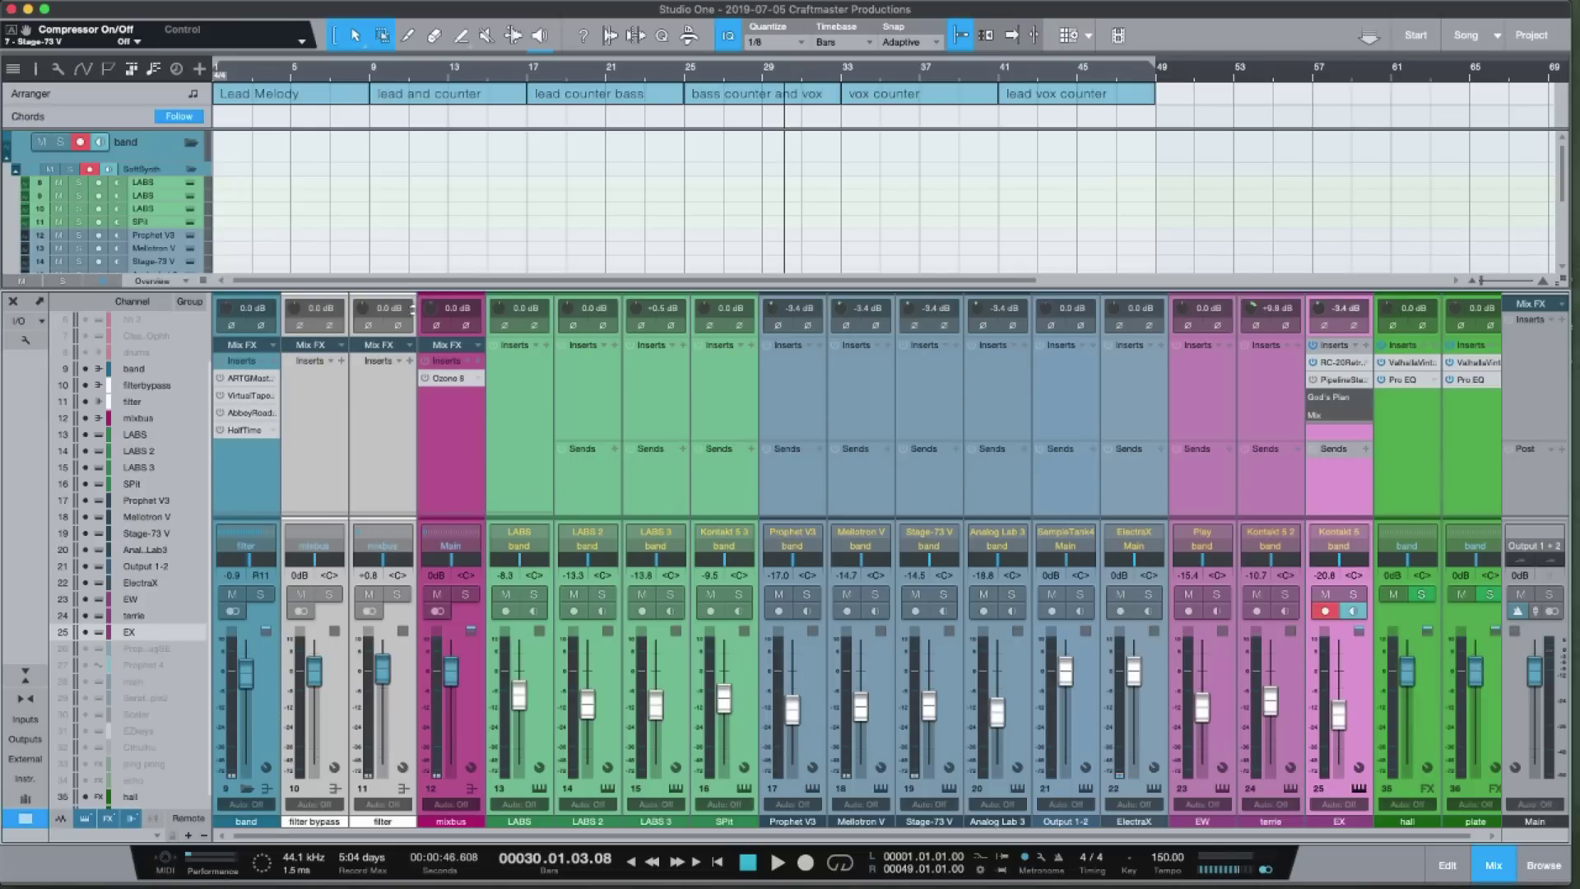
{"action": "left_click_drag", "start_coordinate": [412, 310], "coordinate": [366, 497]}
{"action": "left_click", "coordinate": [153, 148]}
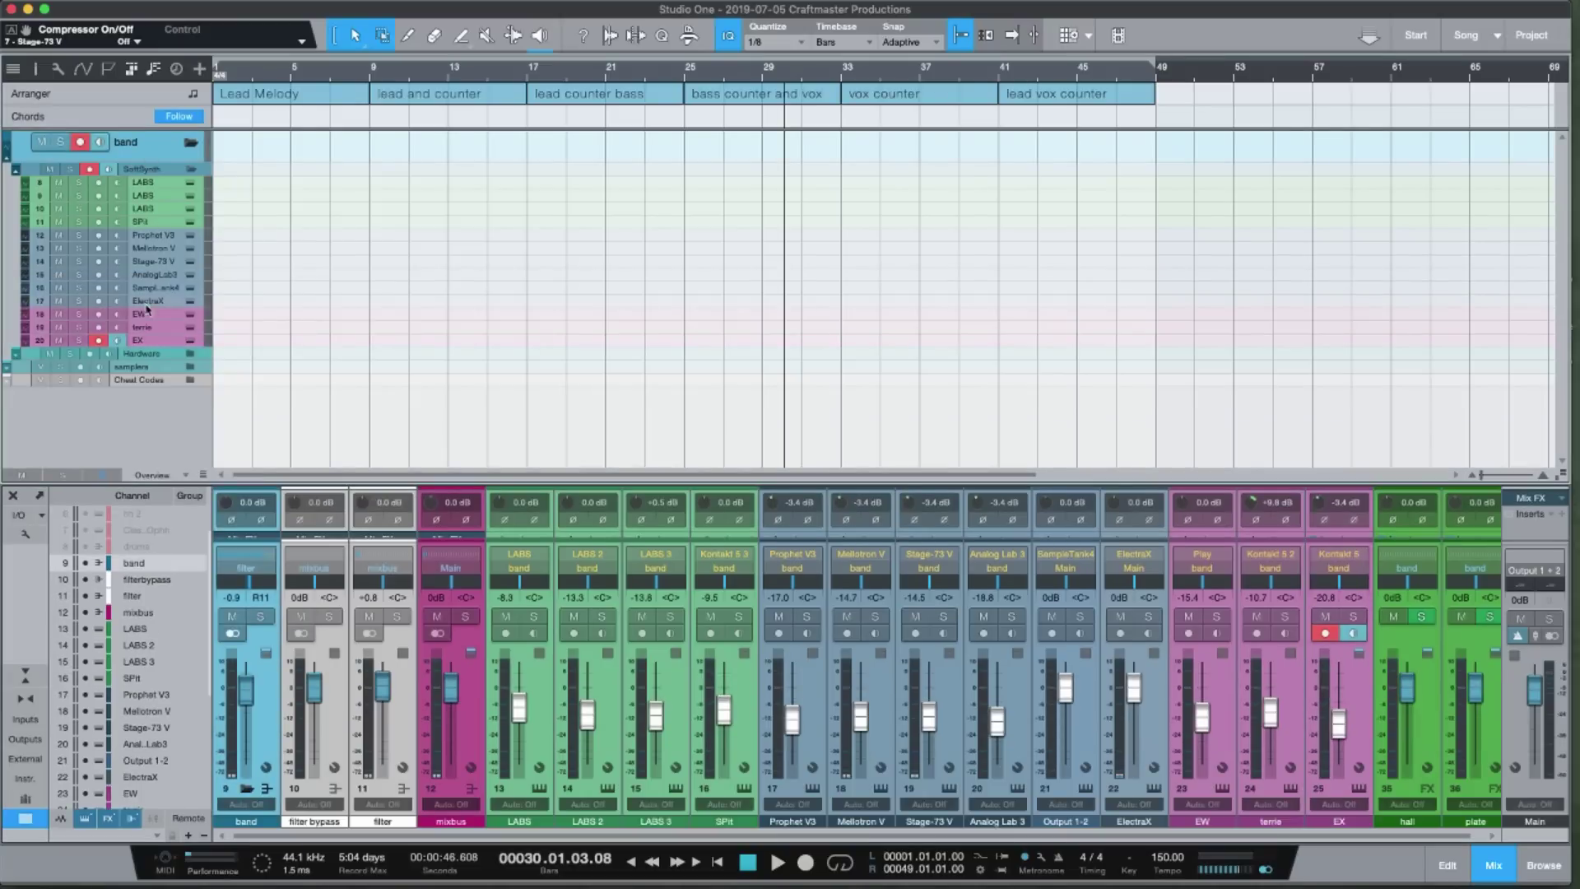
{"action": "right_click", "coordinate": [166, 384]}
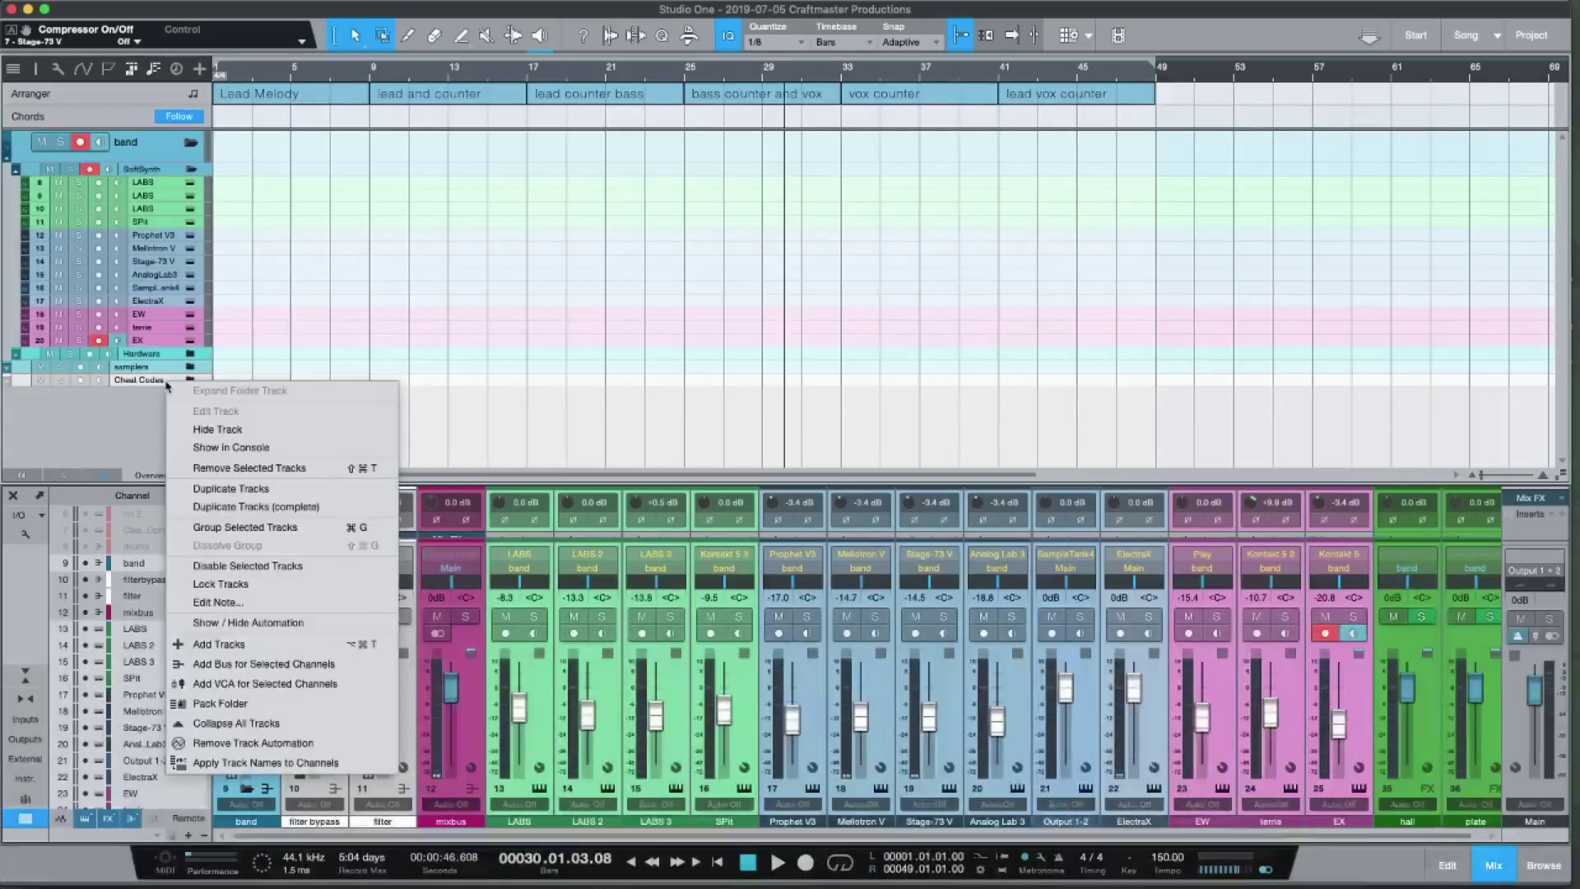
{"action": "left_click", "coordinate": [247, 469]}
{"action": "right_click", "coordinate": [707, 518]}
{"action": "left_click", "coordinate": [816, 645]}
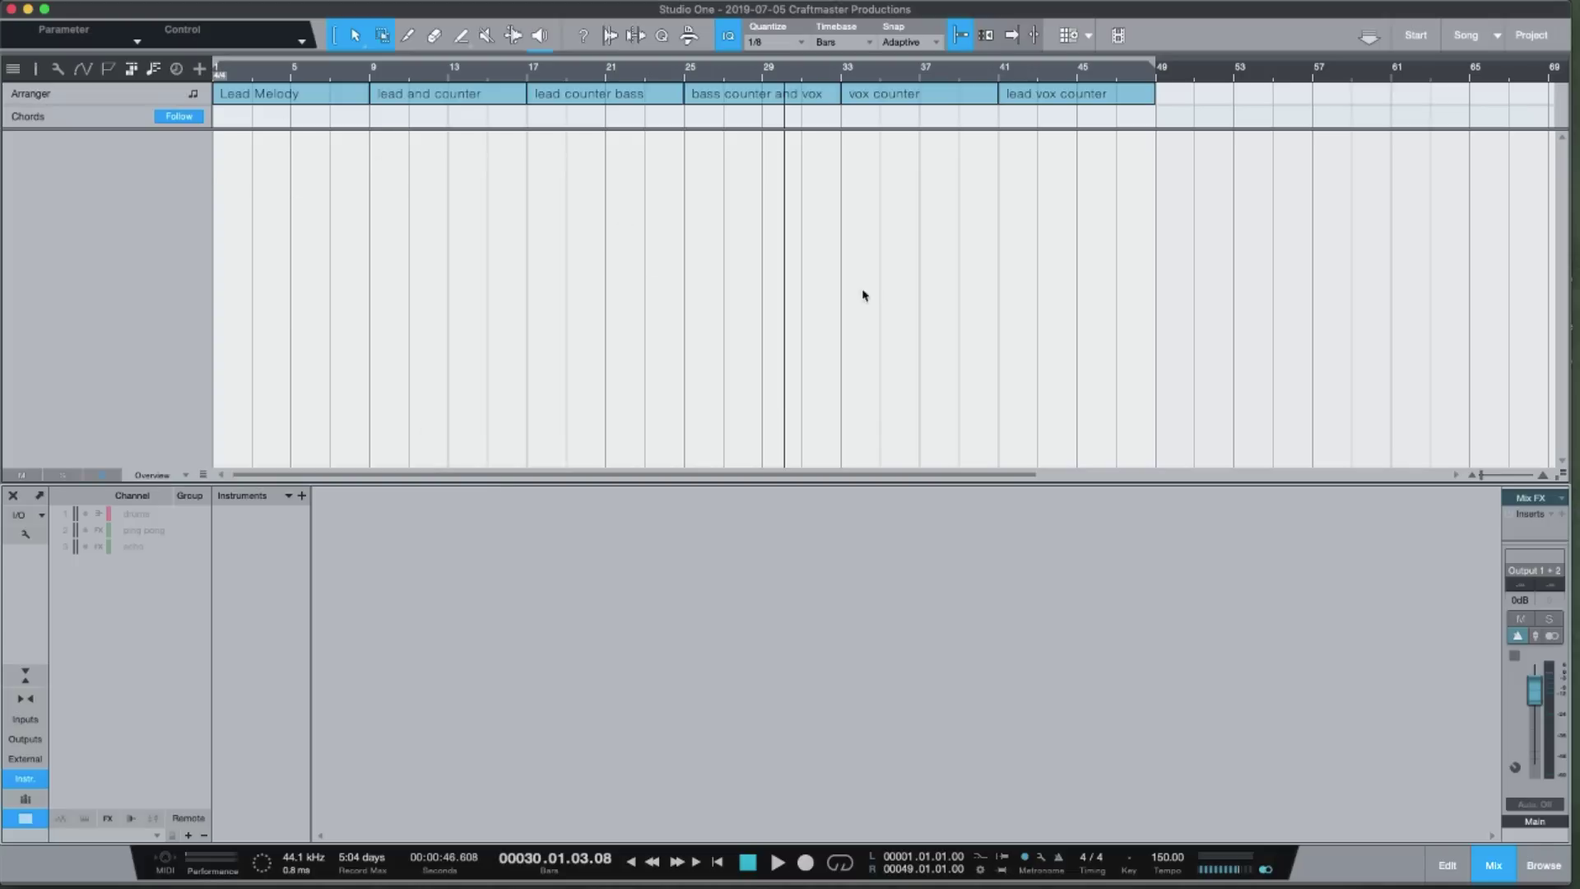
Add an ElectraX instrument track from the browser's instrument list and close the plug-in window
{"action": "key", "text": "F5"}
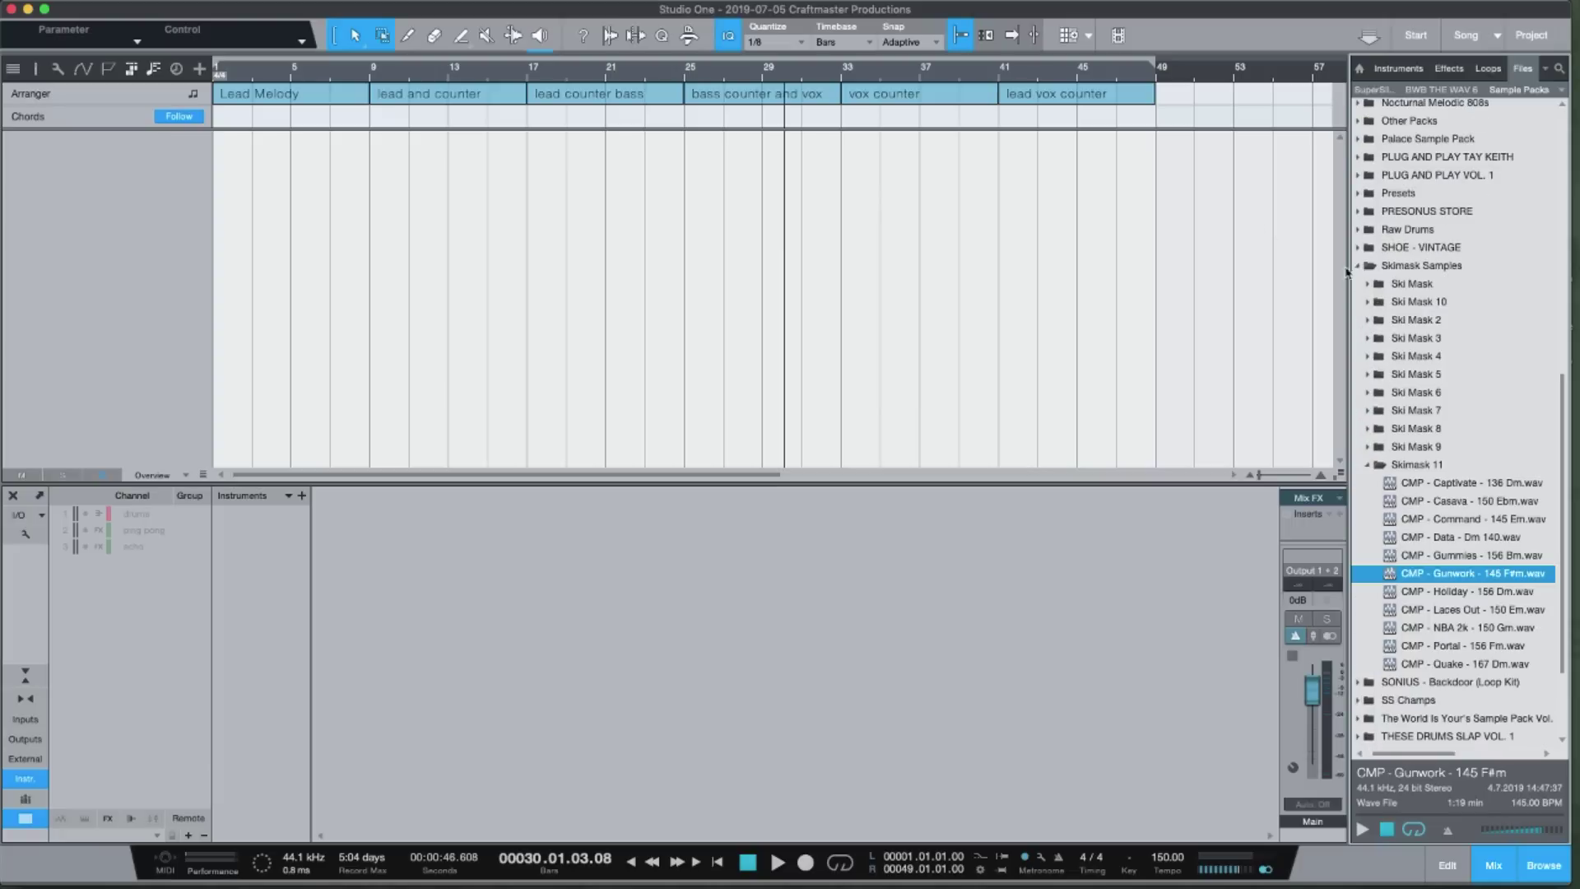
{"action": "left_click", "coordinate": [1415, 74]}
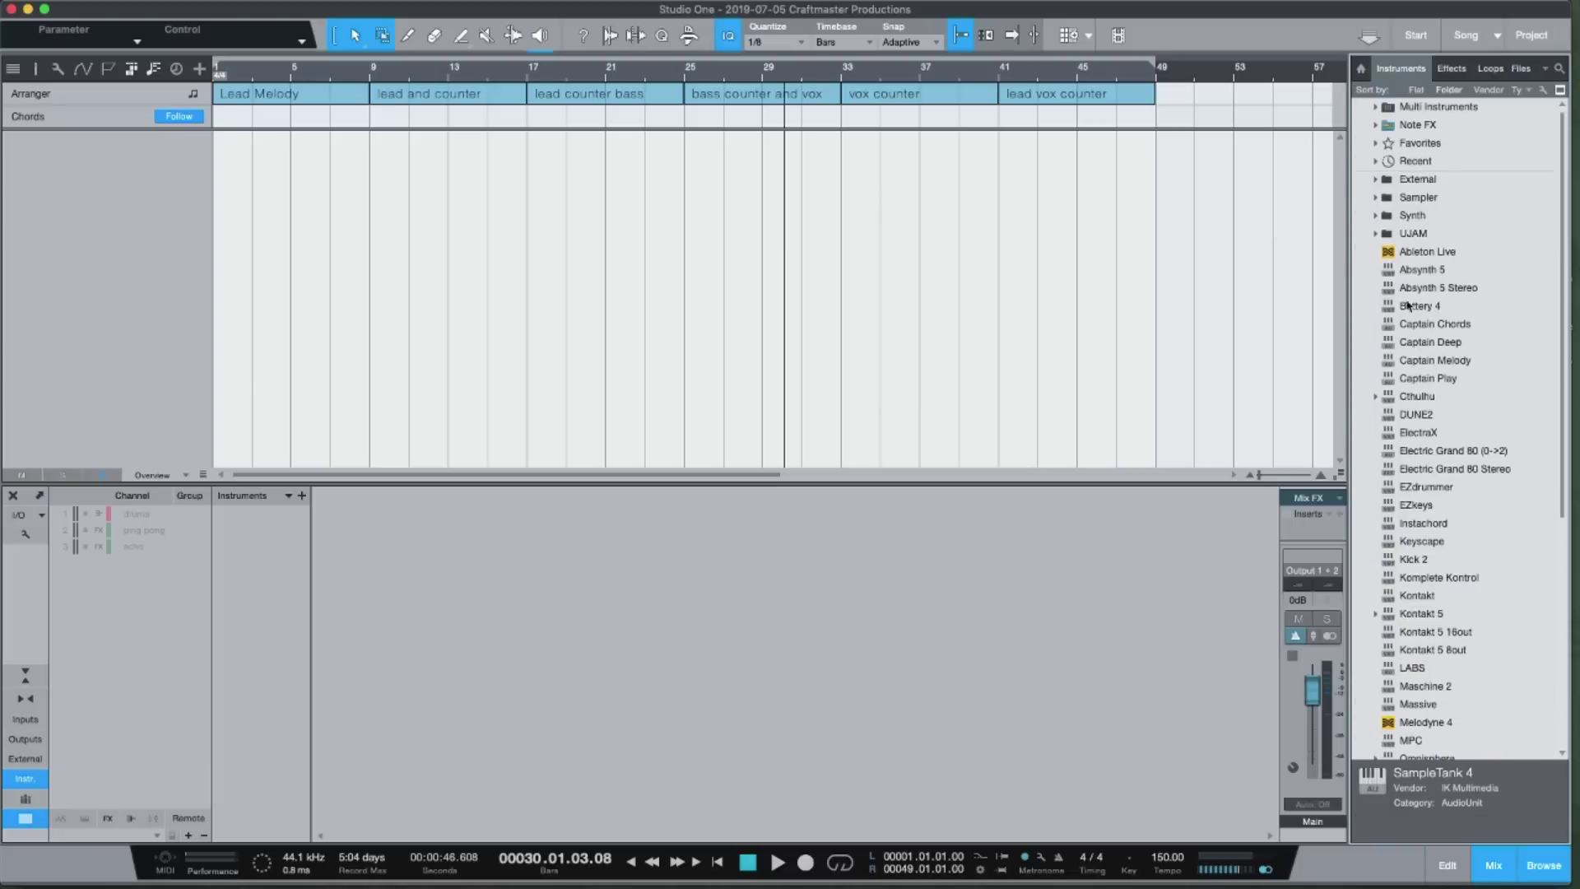
{"action": "scroll", "coordinate": [1425, 280], "scroll_direction": "down", "scroll_amount": 1}
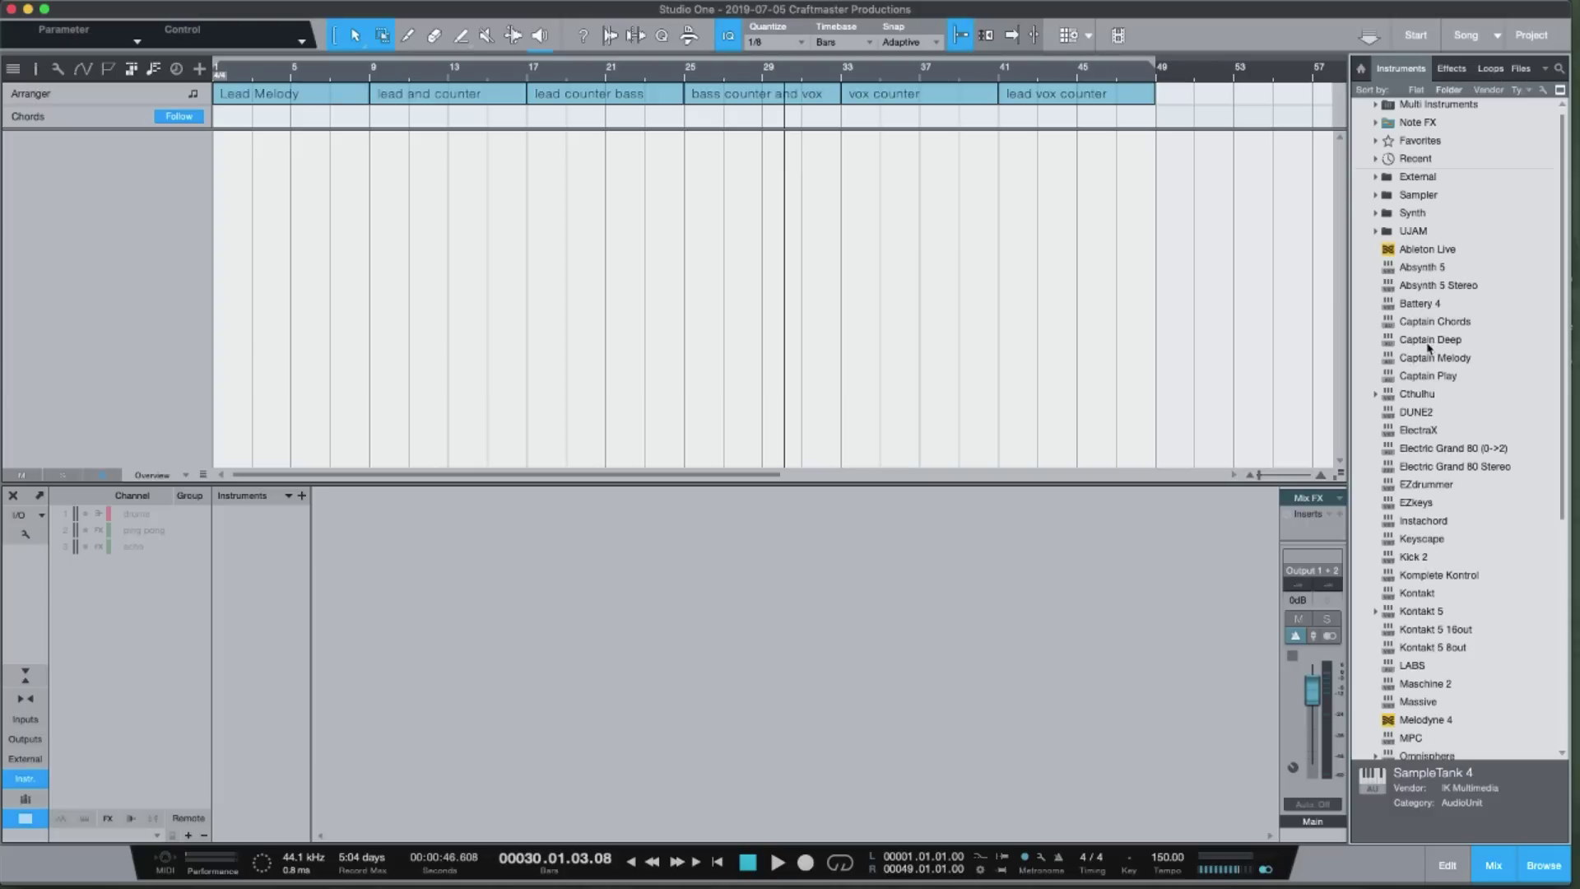
{"action": "left_click_drag", "start_coordinate": [1407, 431], "coordinate": [189, 151]}
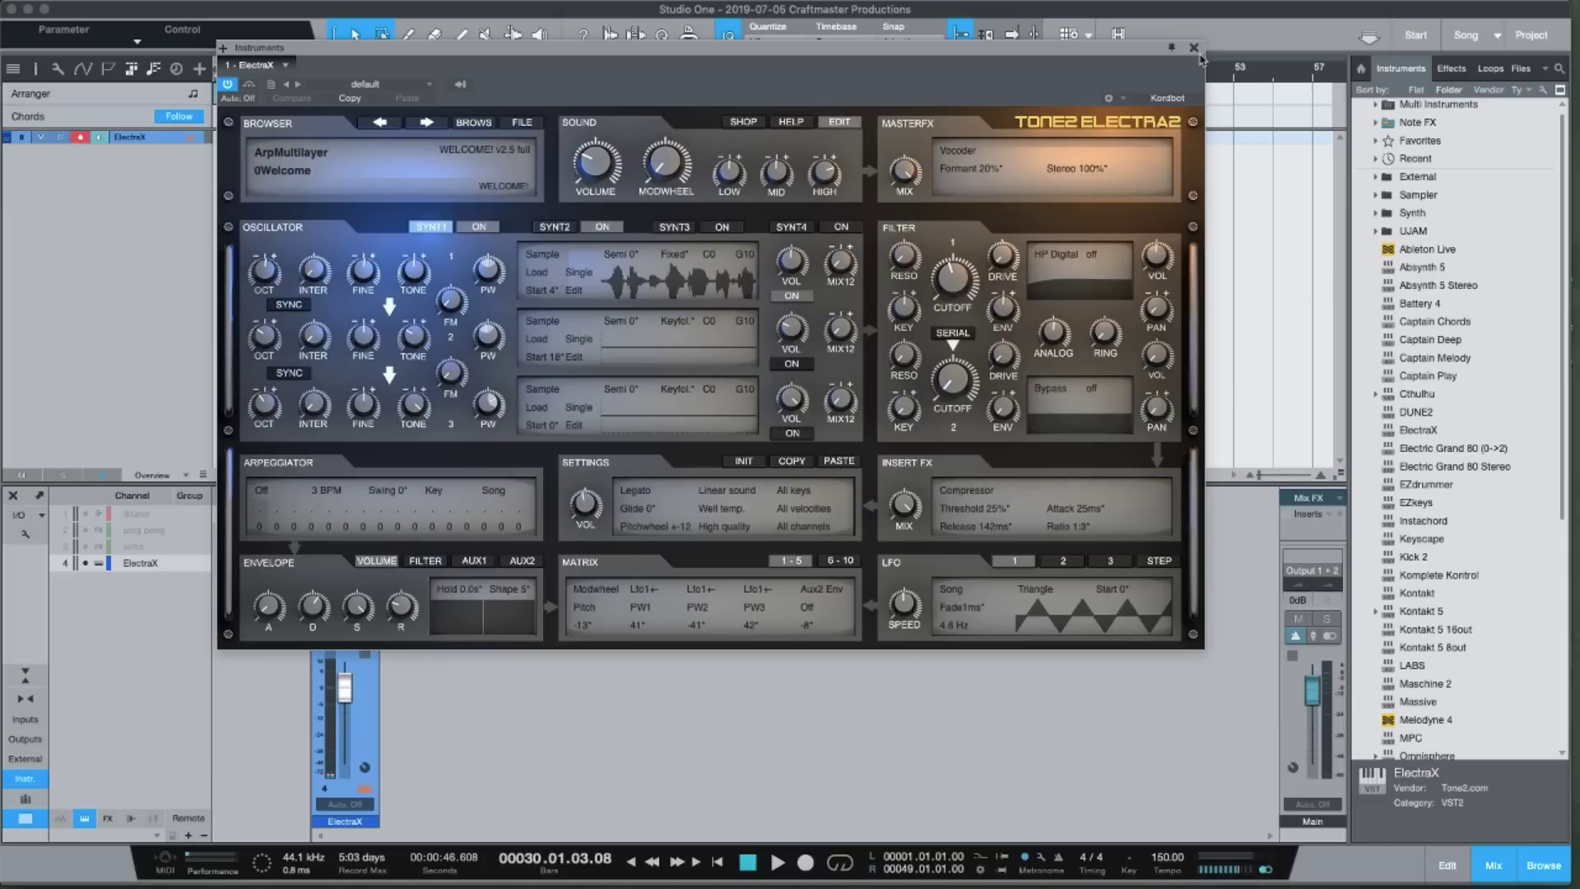
{"action": "left_click", "coordinate": [1201, 57]}
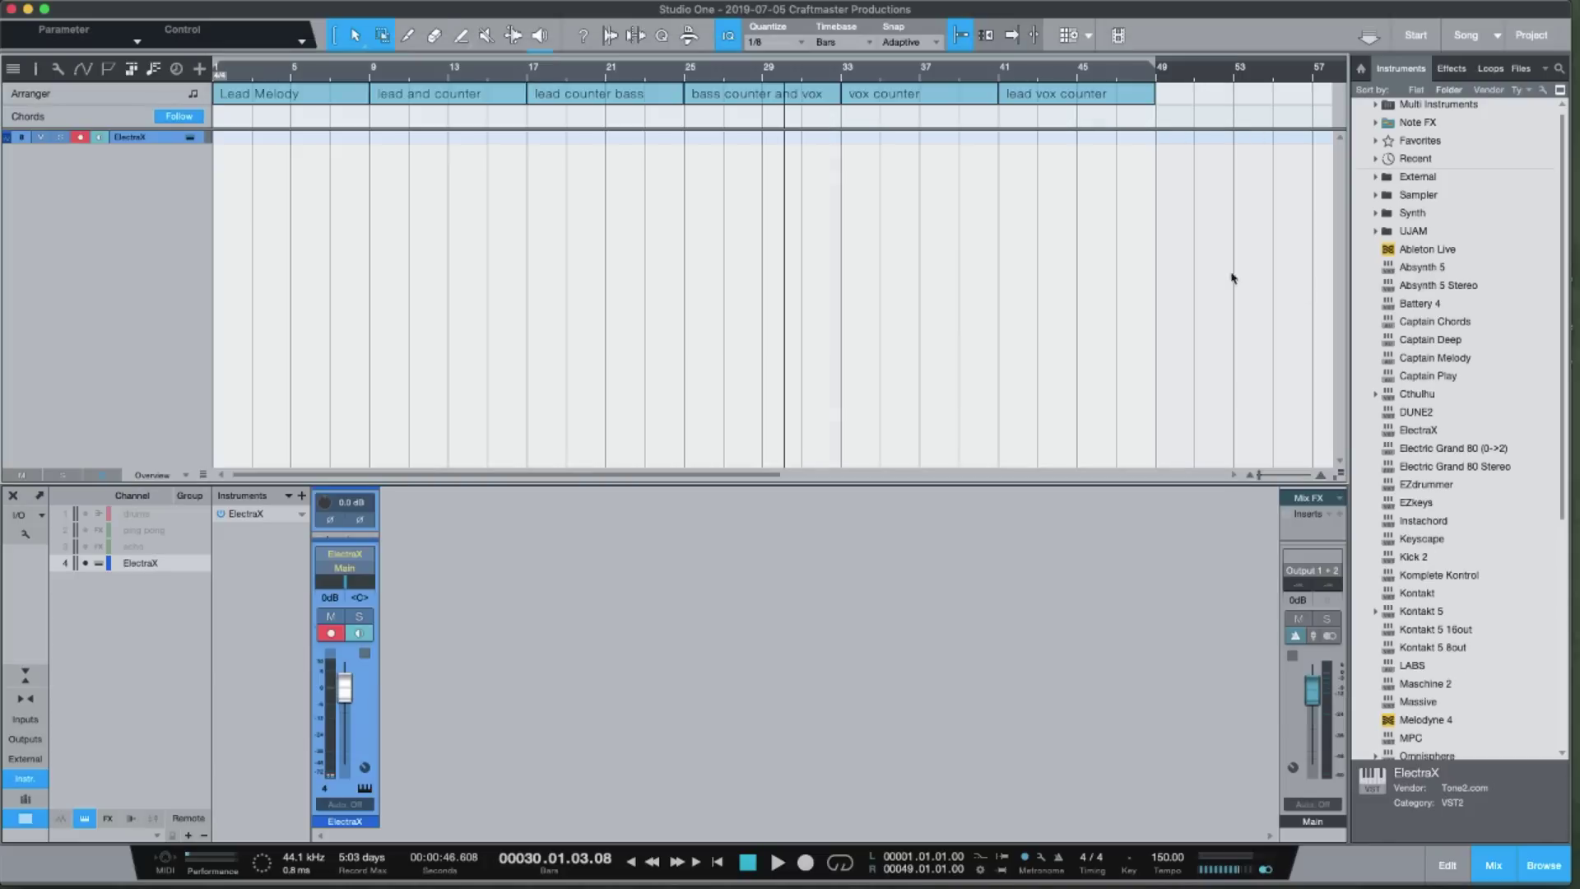
Add Kontakt and DUNE2 instrument tracks below ElectraX, closing each plug-in window
{"action": "left_click_drag", "start_coordinate": [1416, 592], "coordinate": [236, 184]}
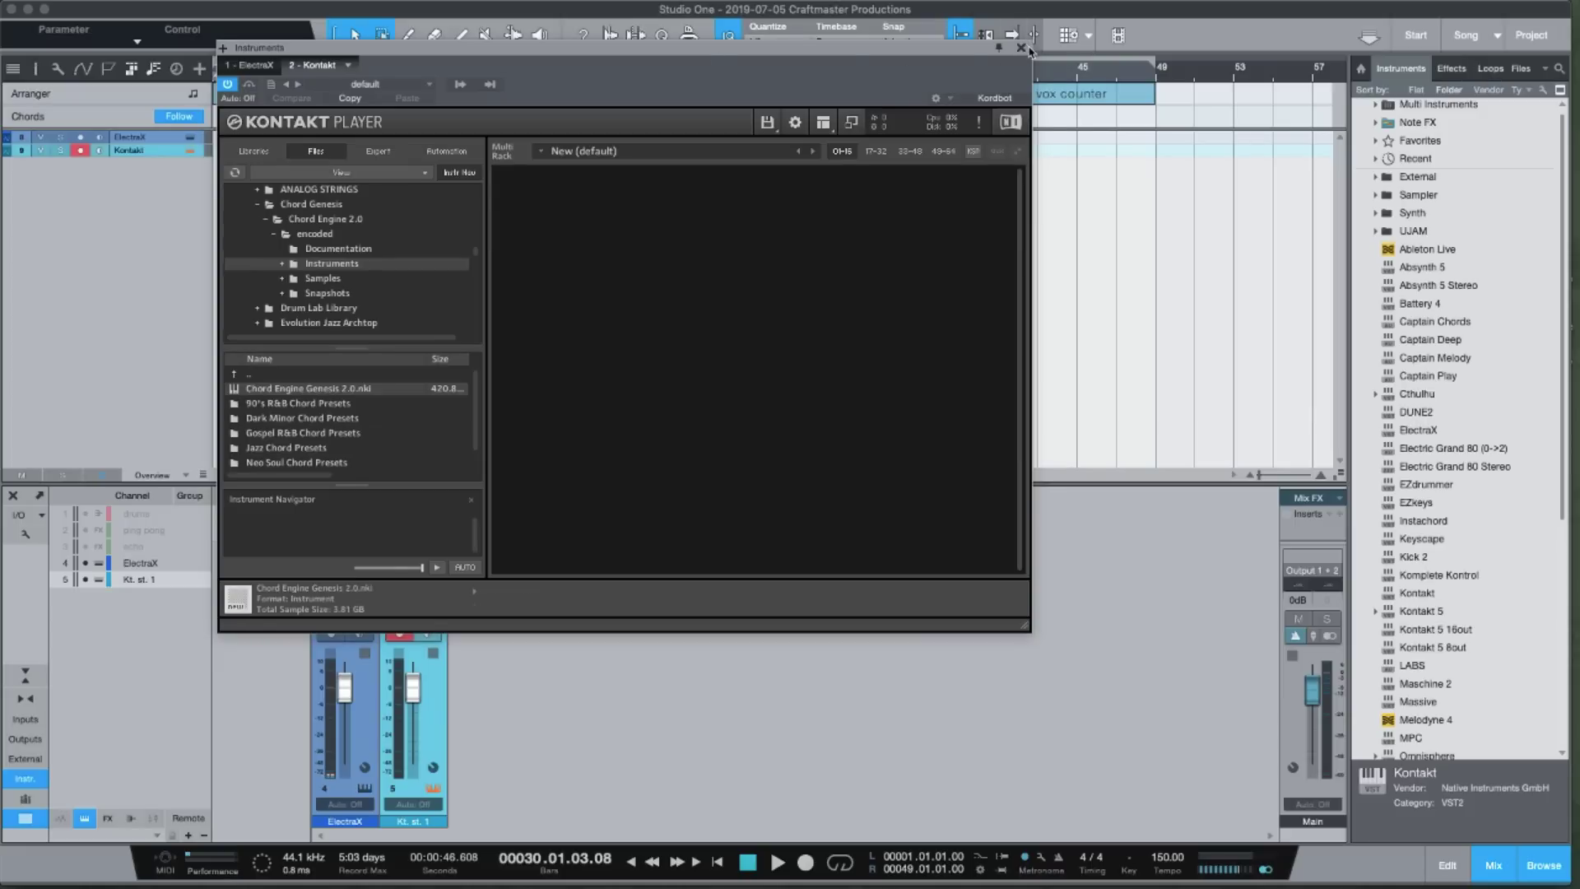
{"action": "left_click", "coordinate": [1021, 47]}
{"action": "left_click_drag", "start_coordinate": [1416, 412], "coordinate": [167, 177]}
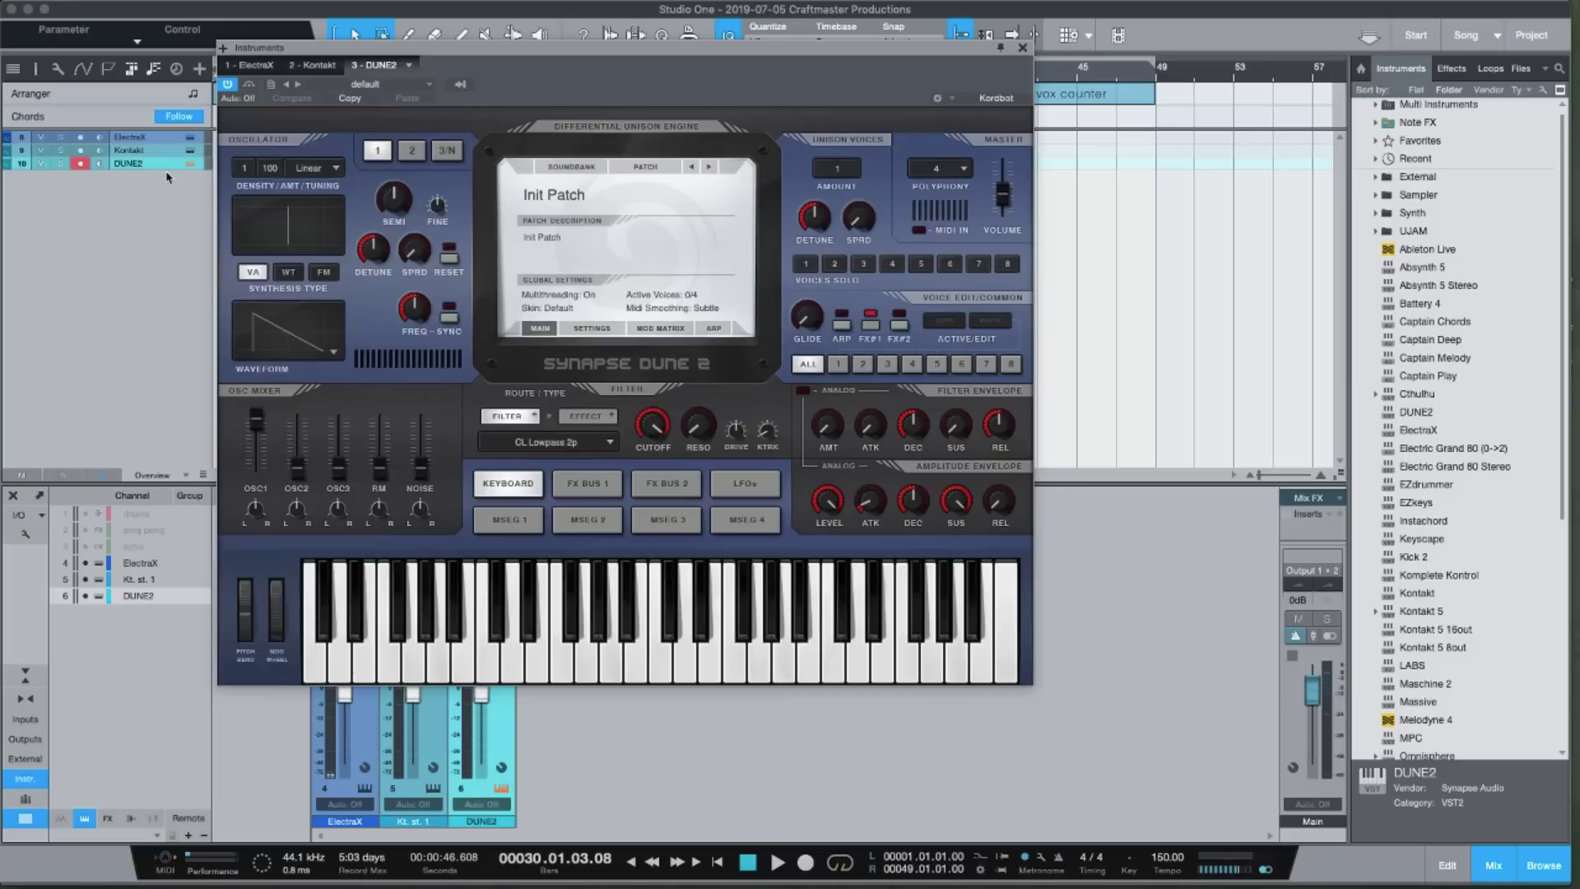
{"action": "left_click", "coordinate": [1023, 50]}
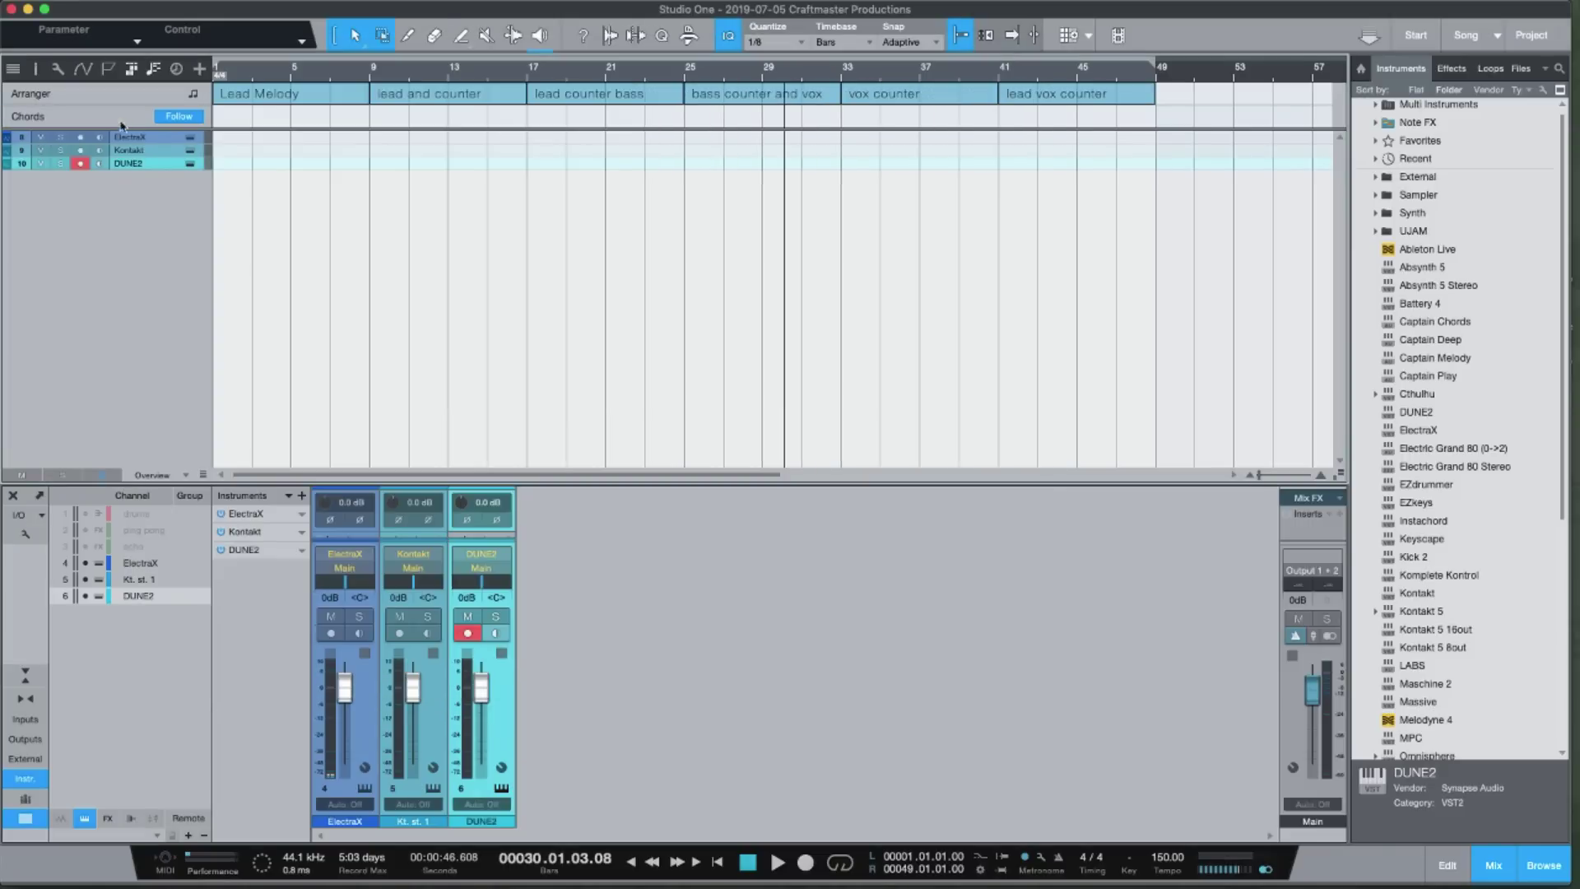
Add a bus for the ElectraX, Kontakt and DUNE2 channels and name it Band
{"action": "left_click", "coordinate": [155, 142]}
{"action": "left_click", "coordinate": [164, 166], "text": "shift"}
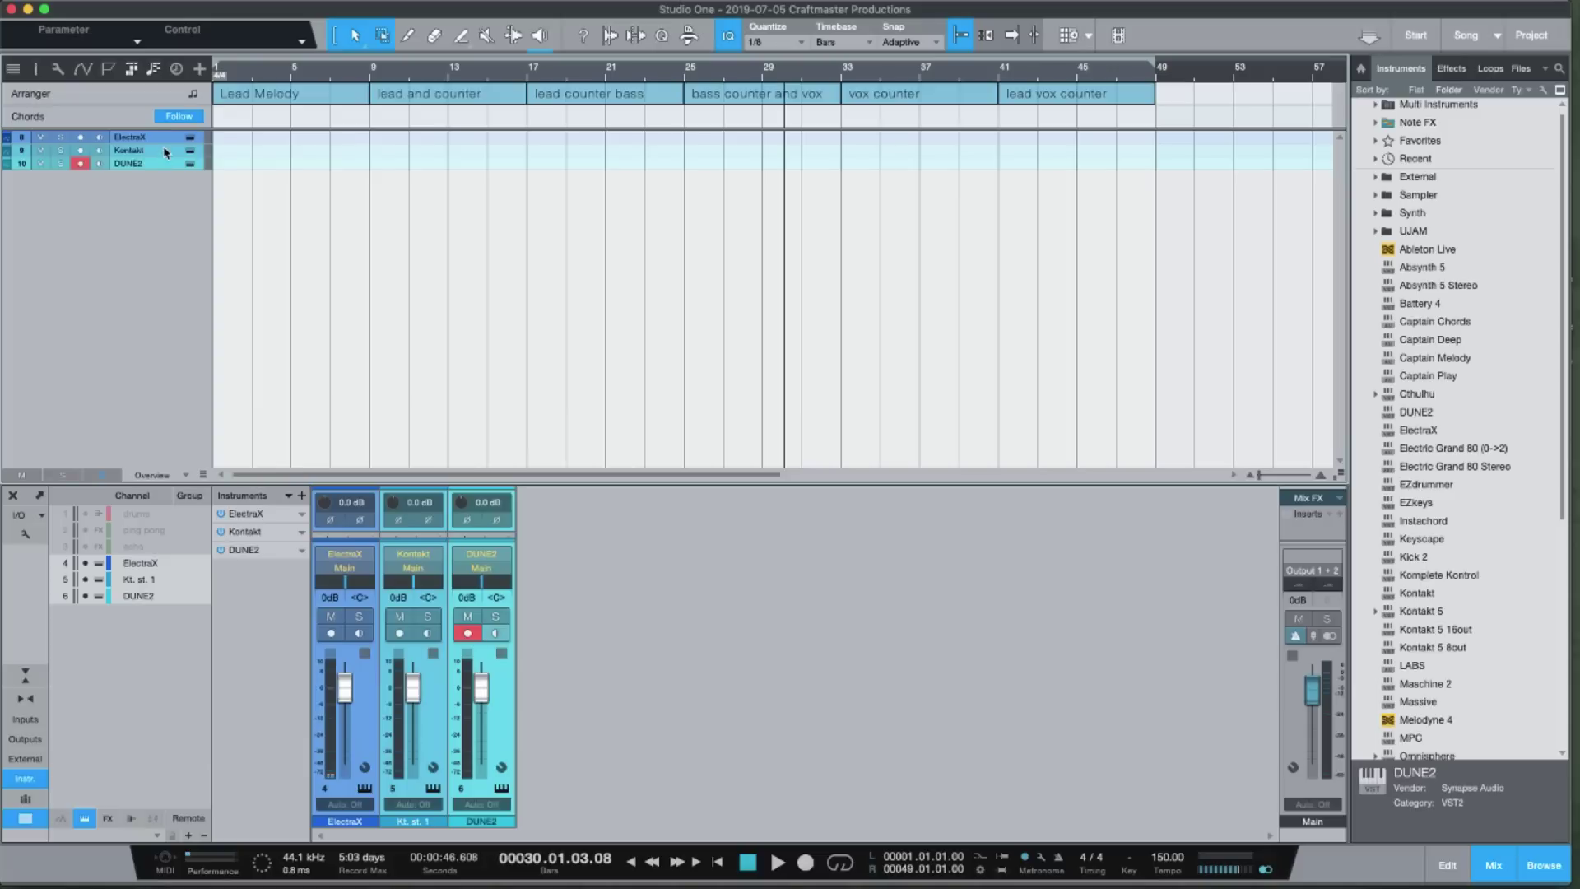
{"action": "right_click", "coordinate": [168, 140]}
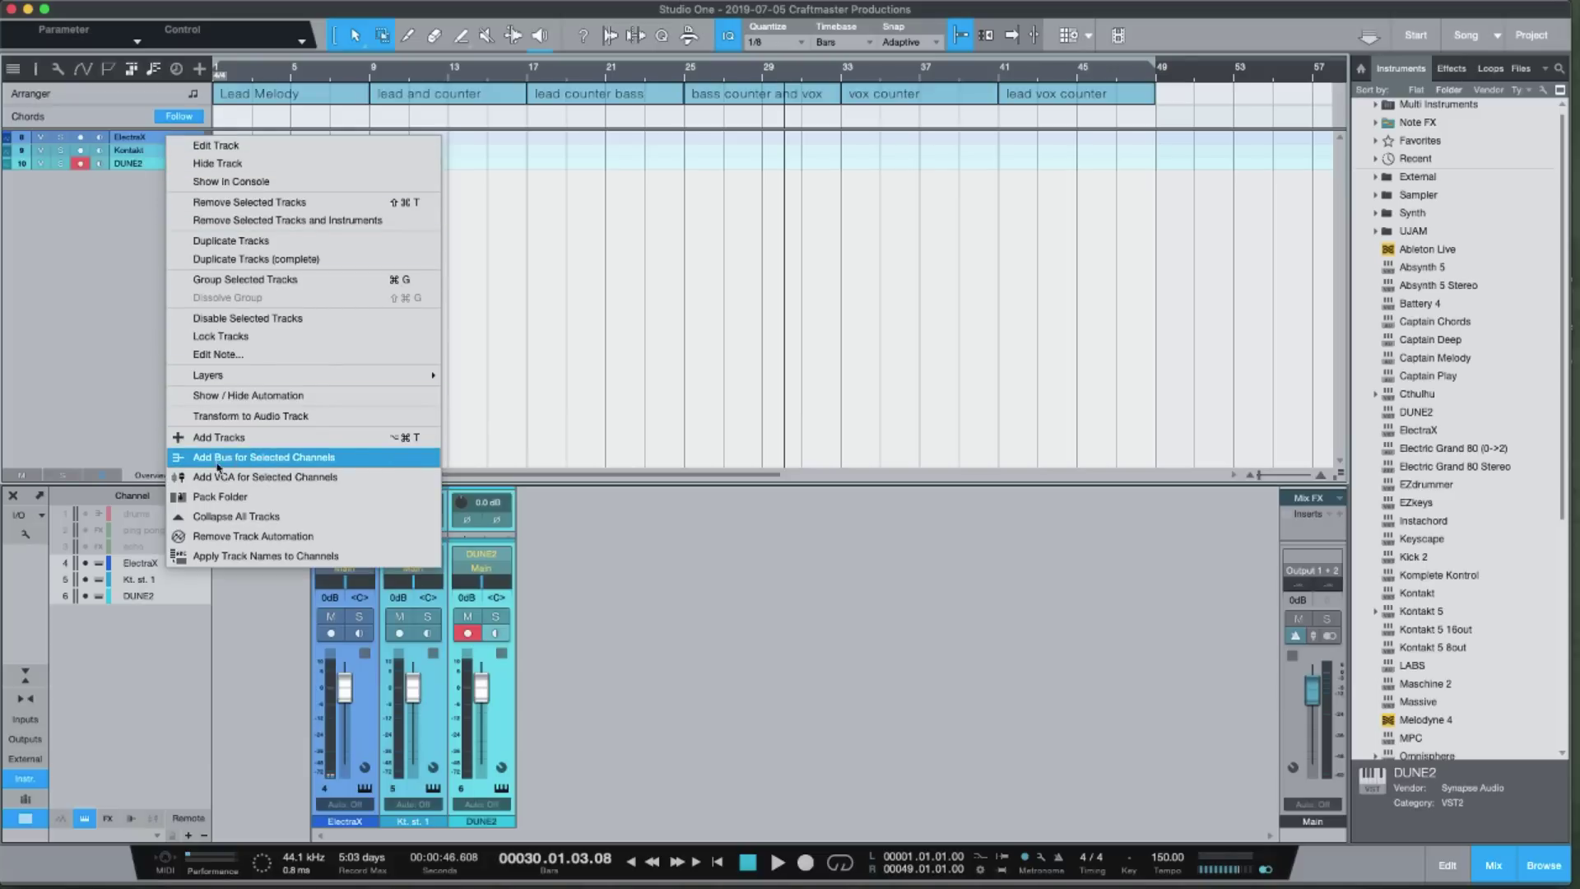
{"action": "left_click", "coordinate": [242, 465]}
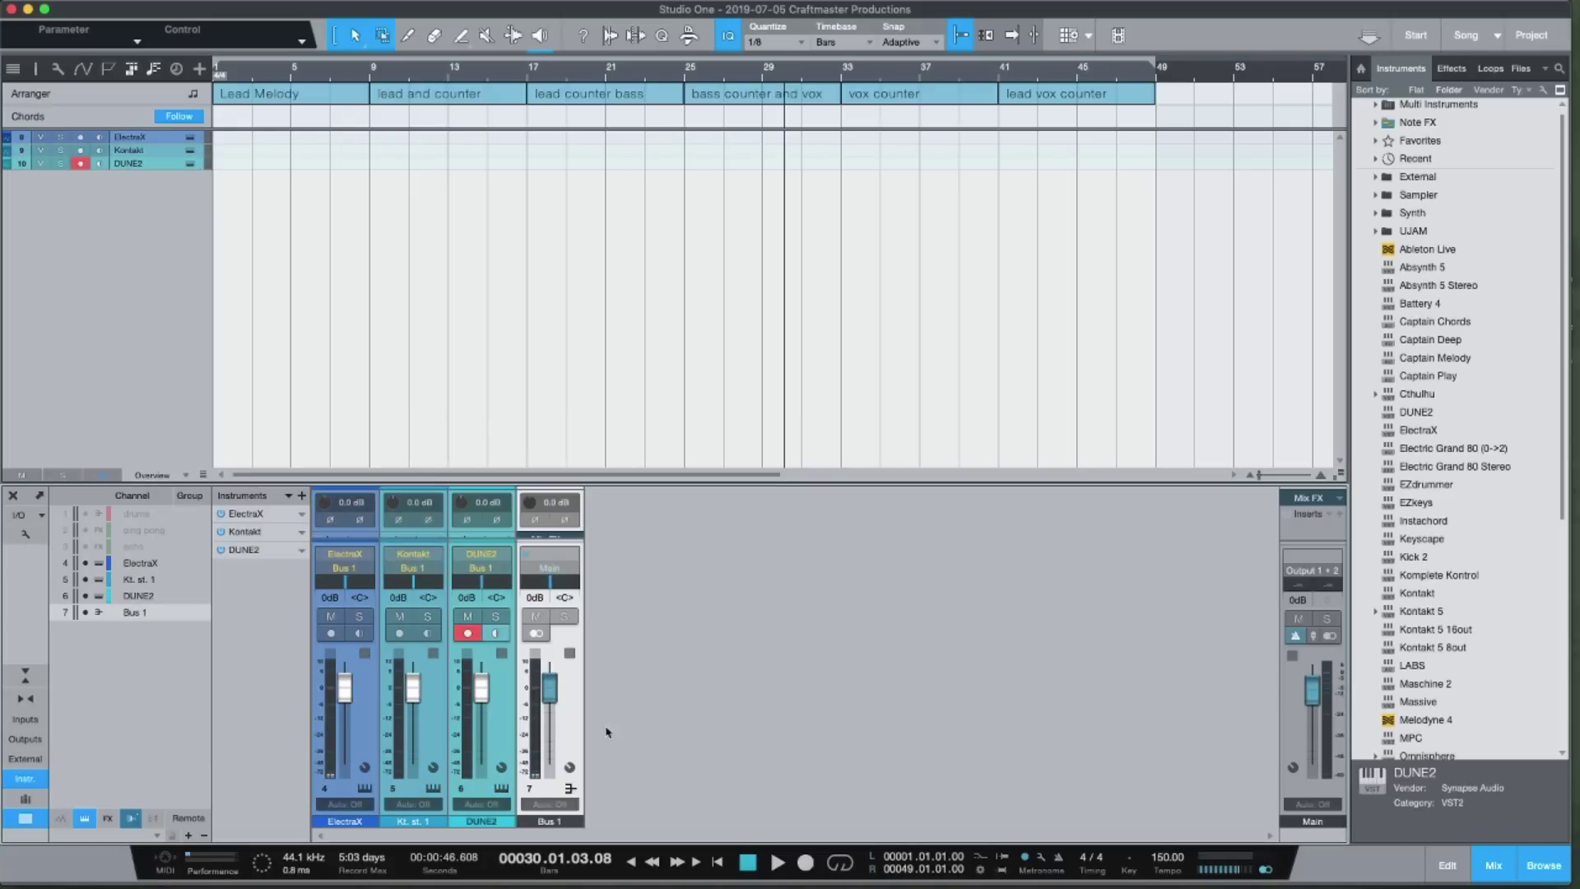
{"action": "double_click", "coordinate": [552, 821]}
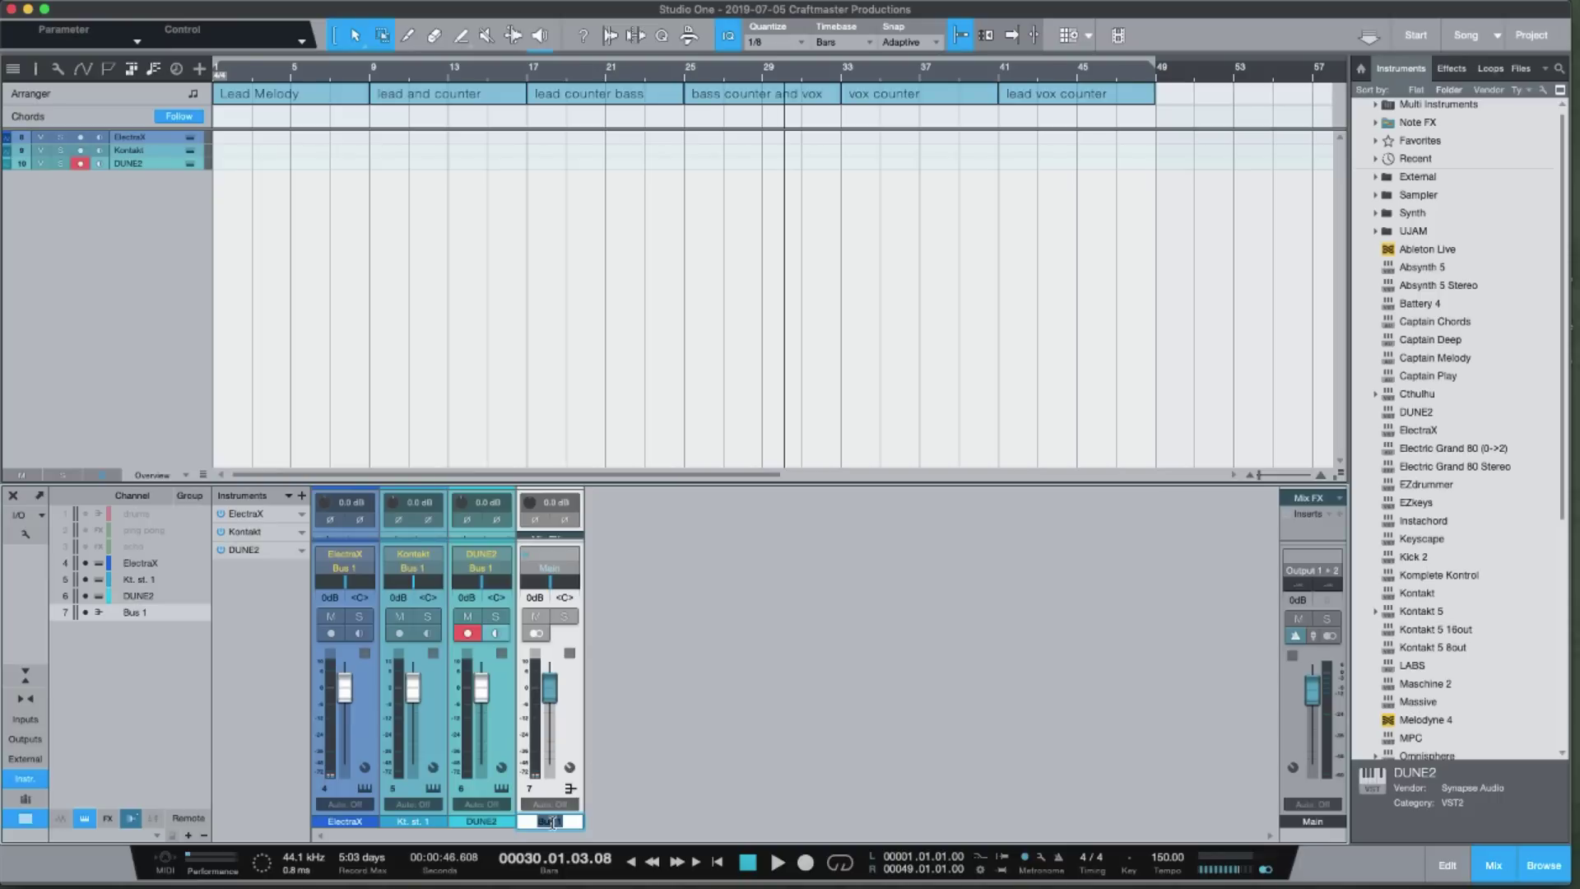
{"action": "type", "text": "BA"}
{"action": "key", "text": "BackSpace"}
{"action": "key", "text": "BackSpace"}
{"action": "type", "text": "and"}
{"action": "key", "text": "Return"}
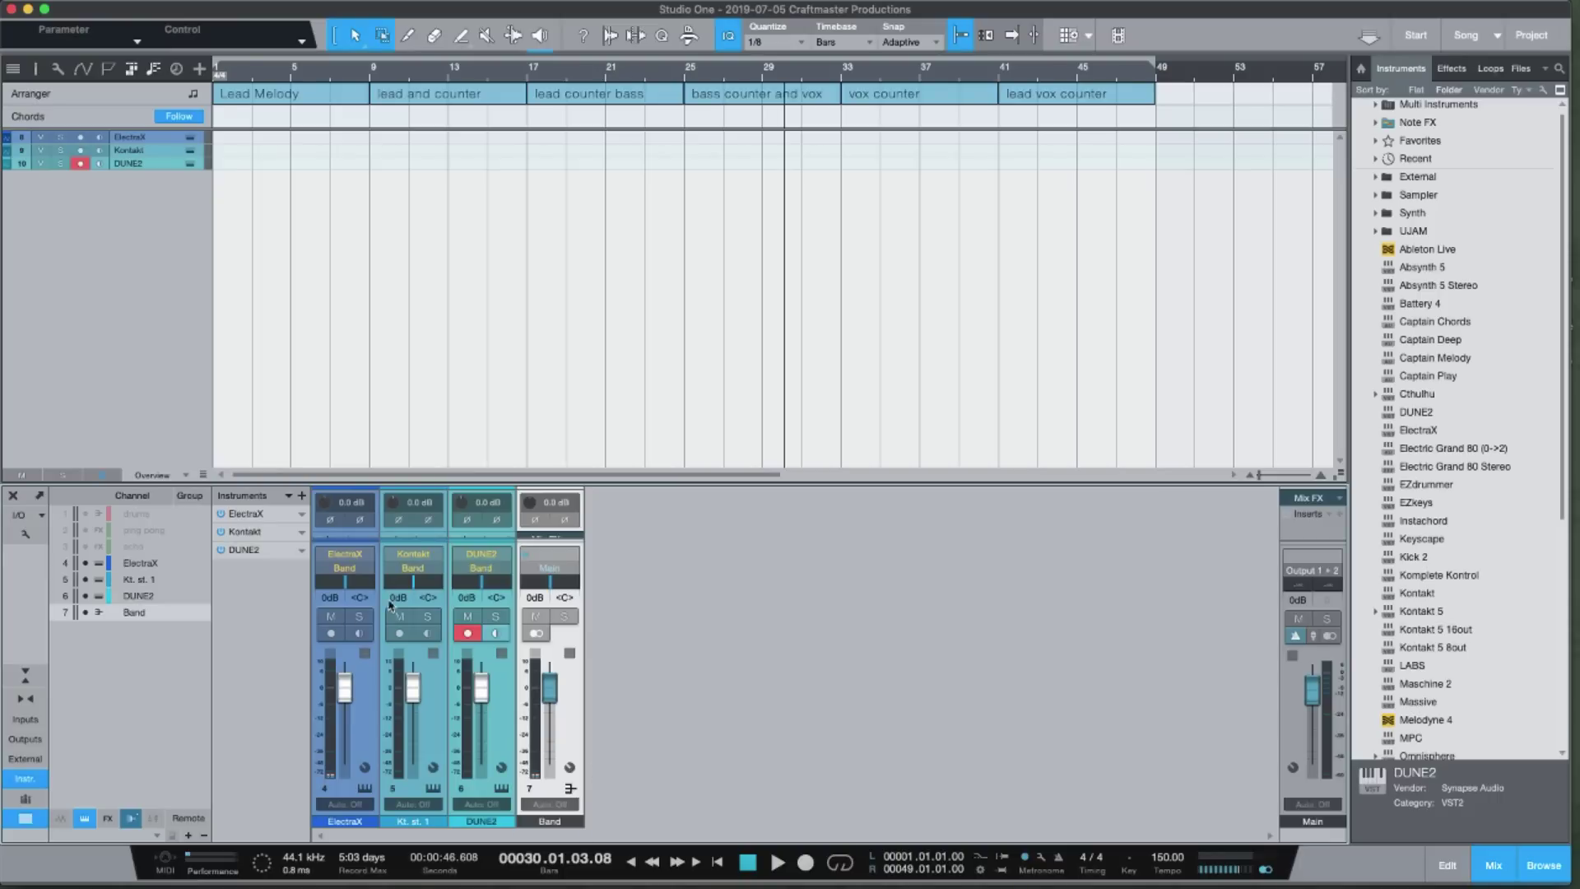
Pack the ElectraX, Kontakt and DUNE2 tracks into a folder and rename the folder Band
{"action": "left_click", "coordinate": [162, 138]}
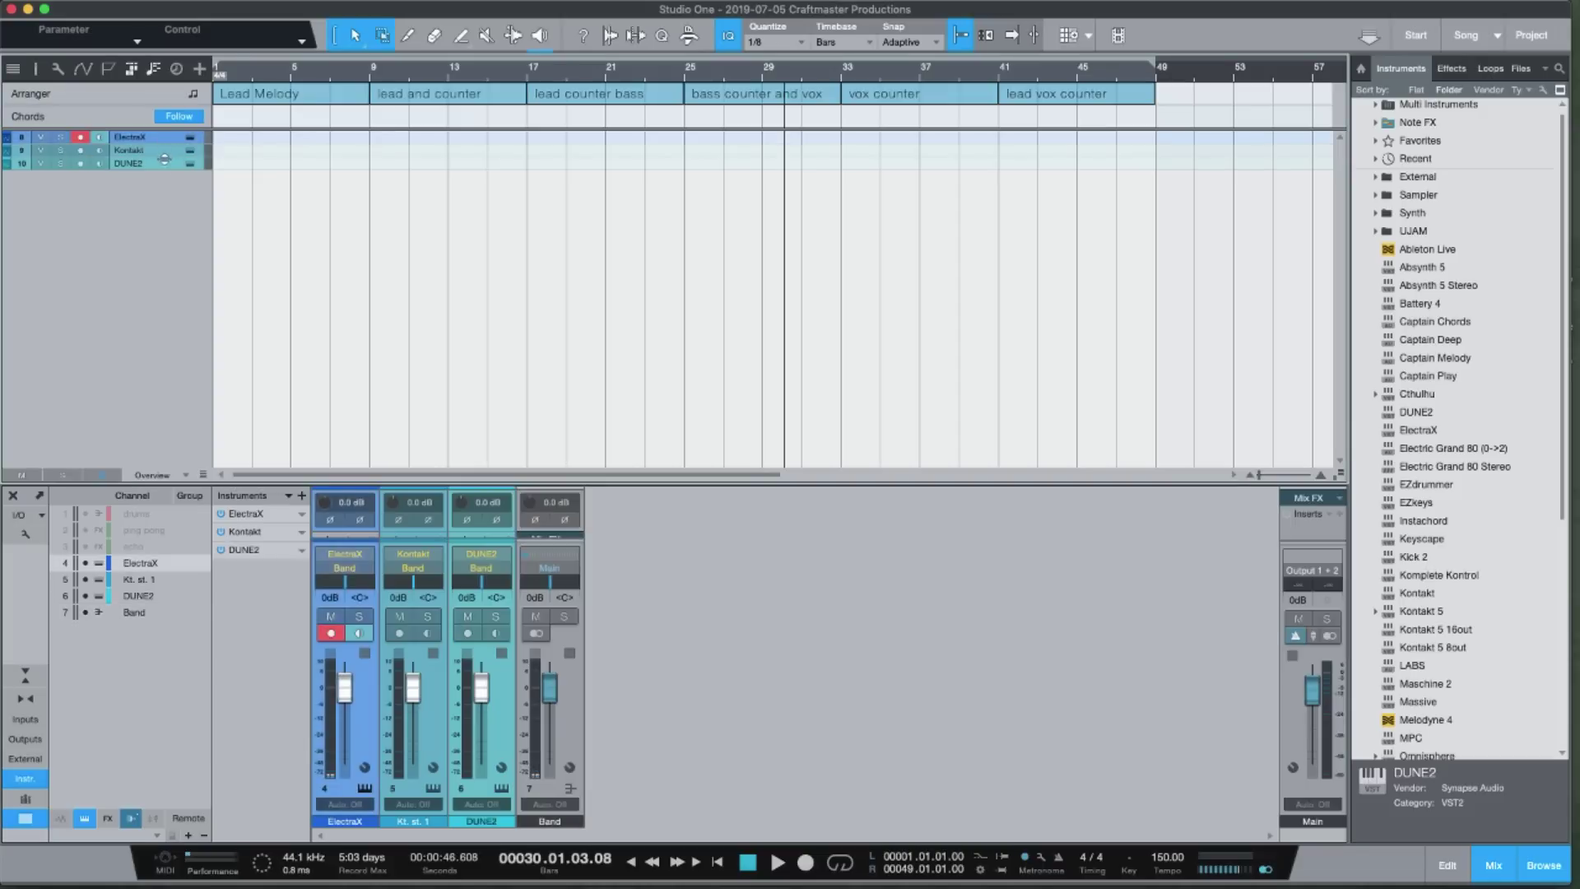
{"action": "left_click", "coordinate": [164, 161]}
{"action": "right_click", "coordinate": [165, 162]}
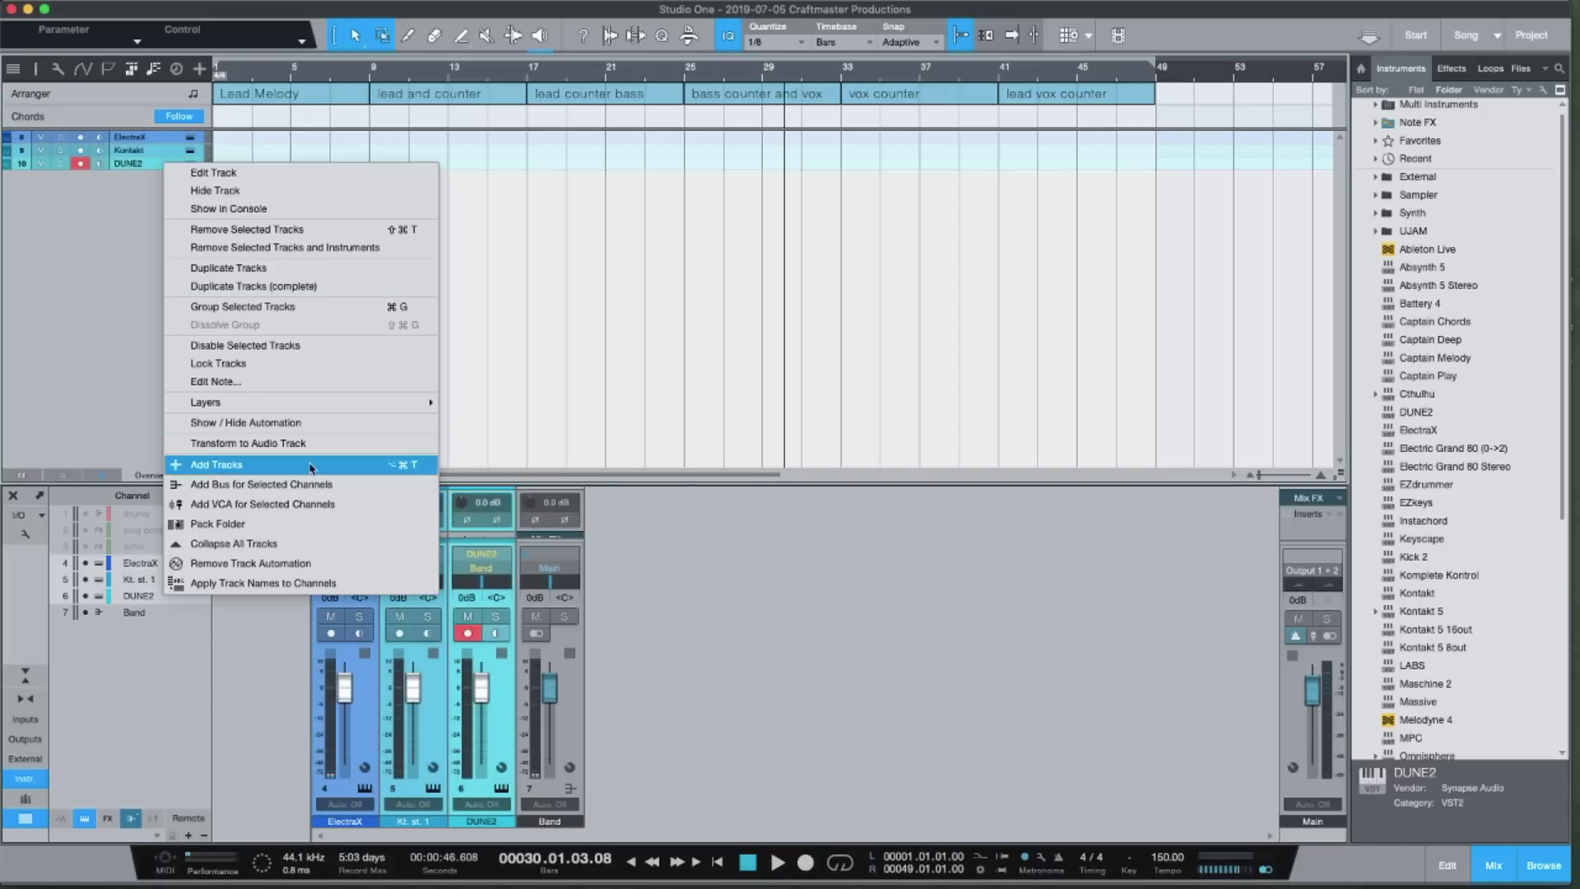
{"action": "left_click", "coordinate": [280, 523]}
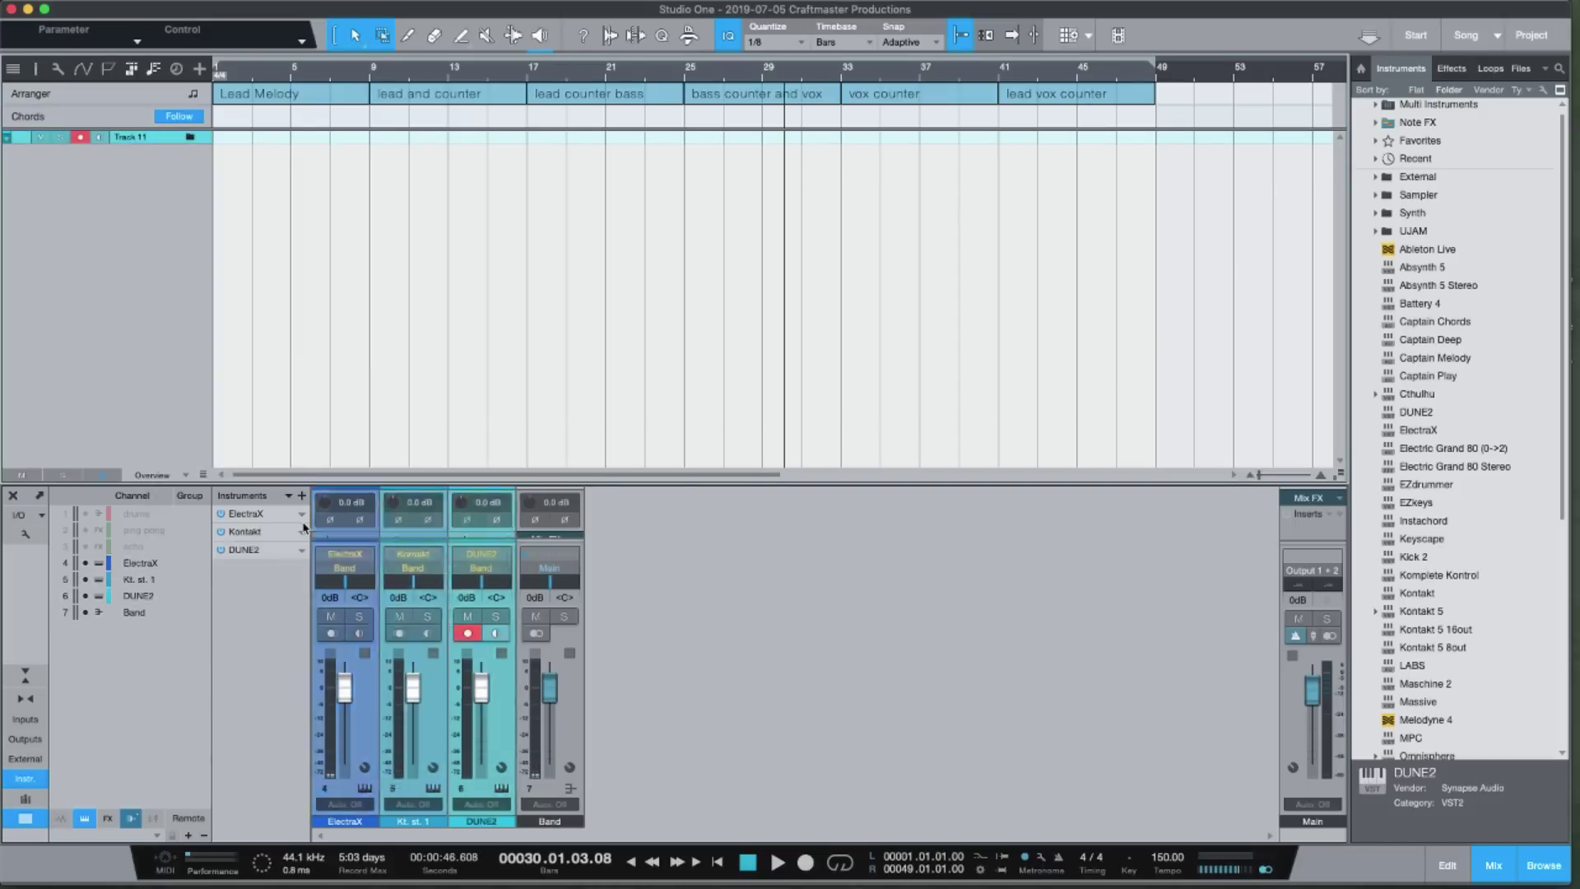
{"action": "double_click", "coordinate": [131, 137]}
{"action": "type", "text": "Band"}
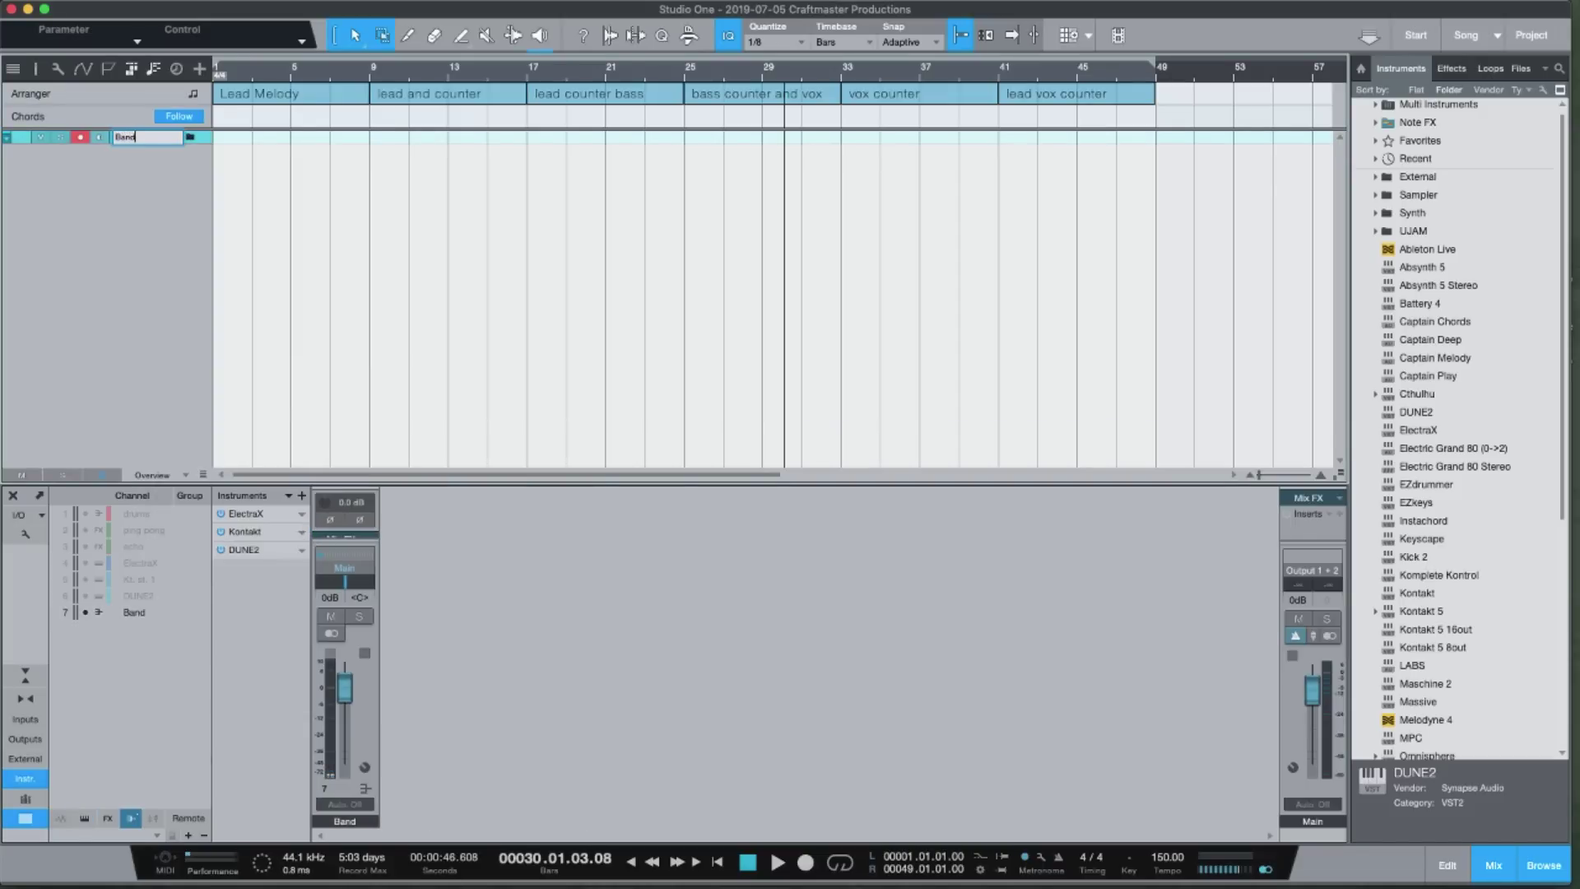
{"action": "key", "text": "Return"}
Expand and collapse the Band folder a few times, leaving its tracks shown
{"action": "left_click", "coordinate": [8, 140]}
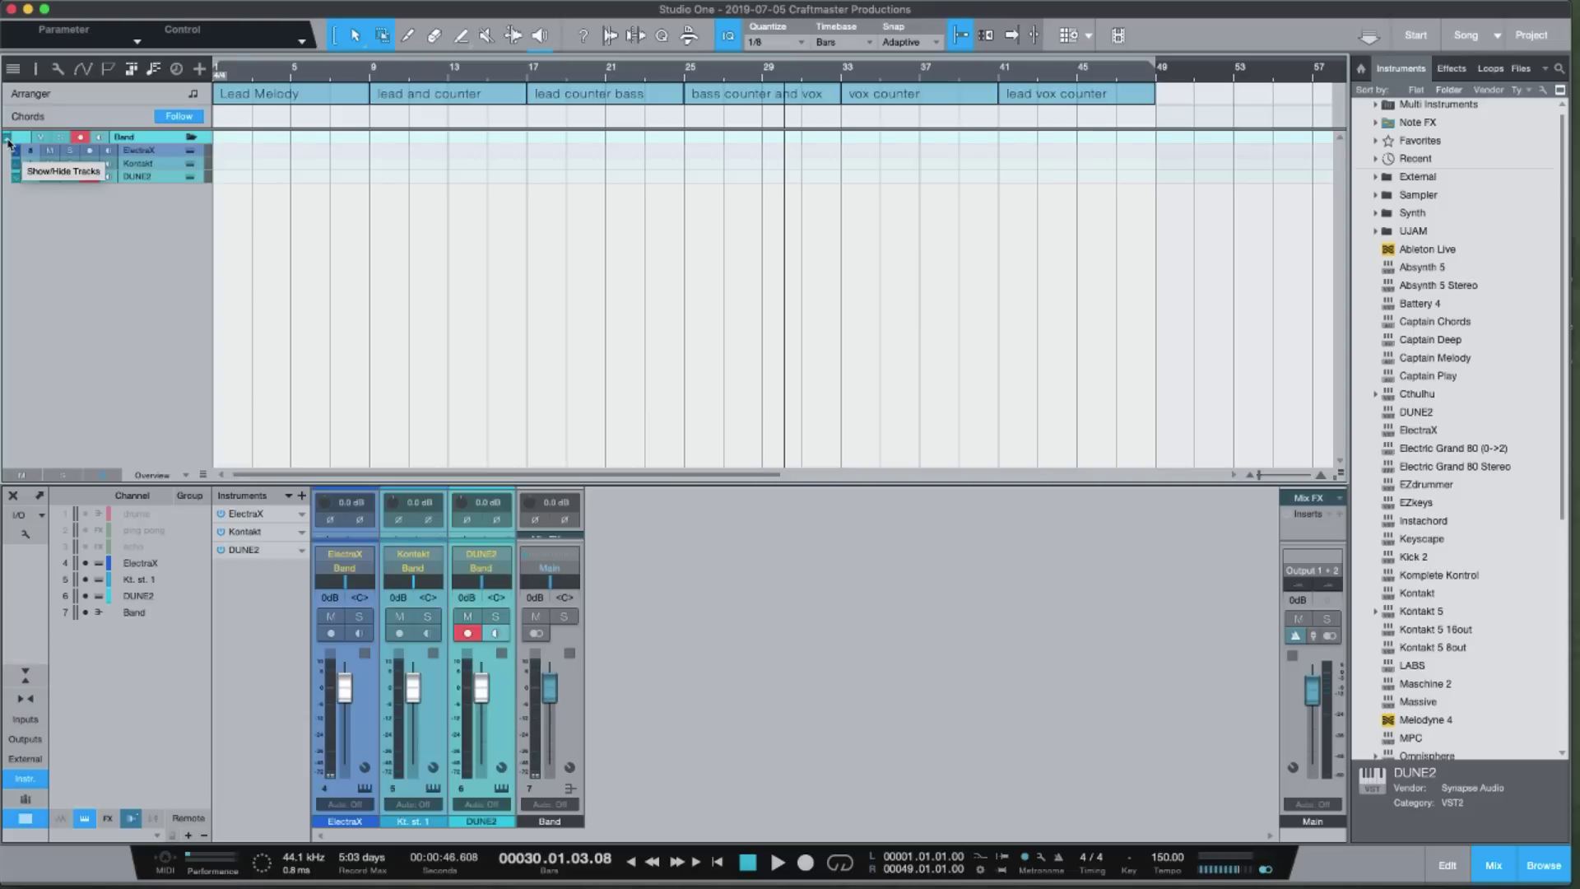
{"action": "left_click", "coordinate": [9, 140]}
{"action": "left_click", "coordinate": [9, 140]}
{"action": "left_click", "coordinate": [9, 140]}
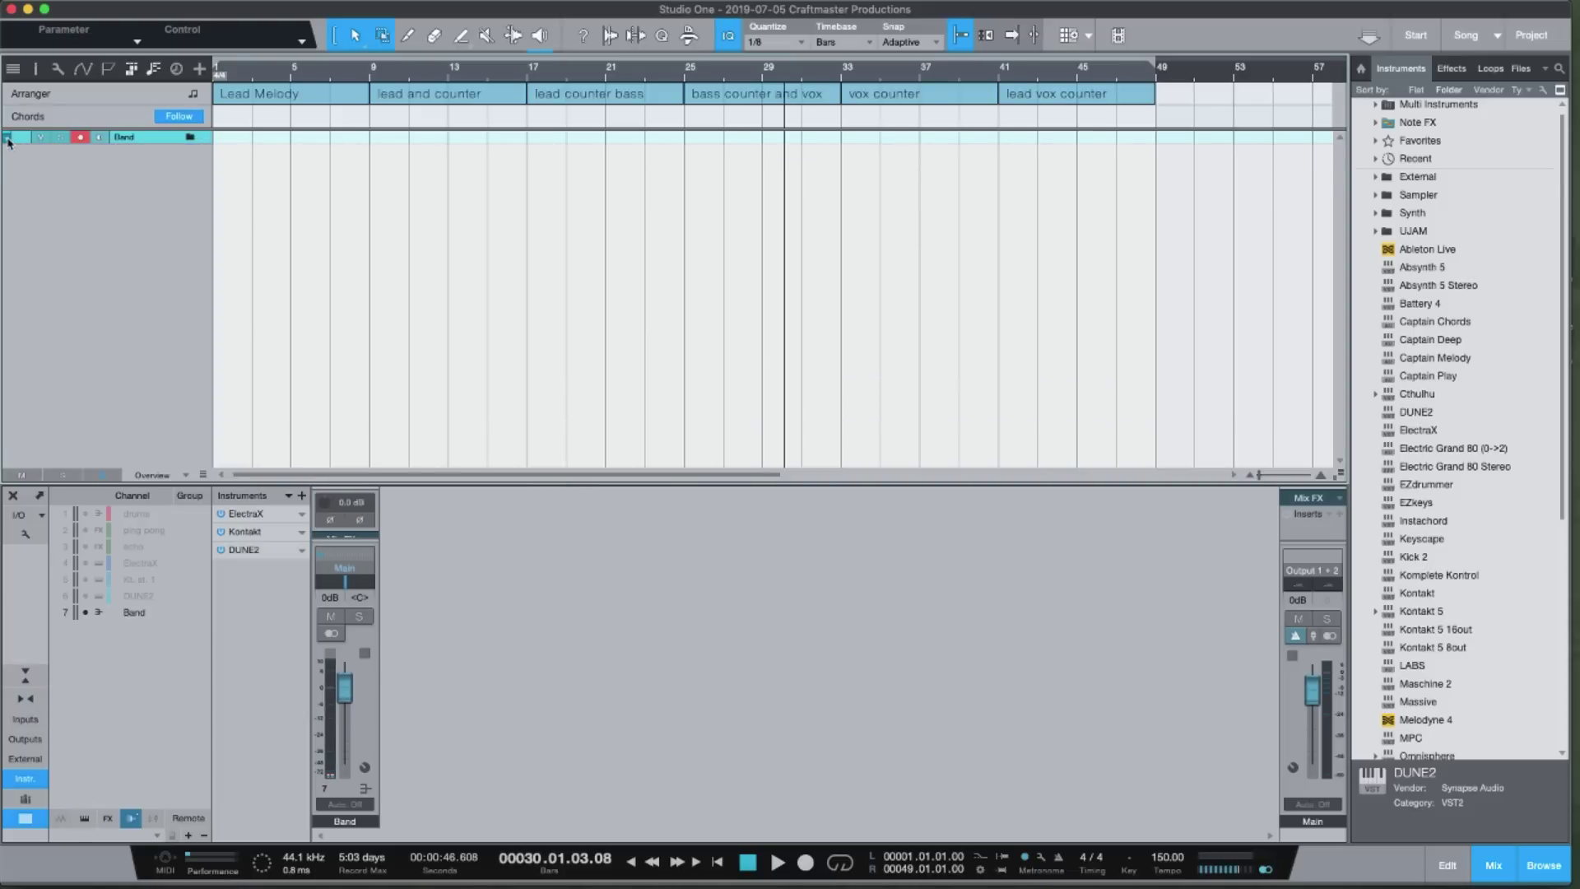
{"action": "left_click", "coordinate": [9, 141]}
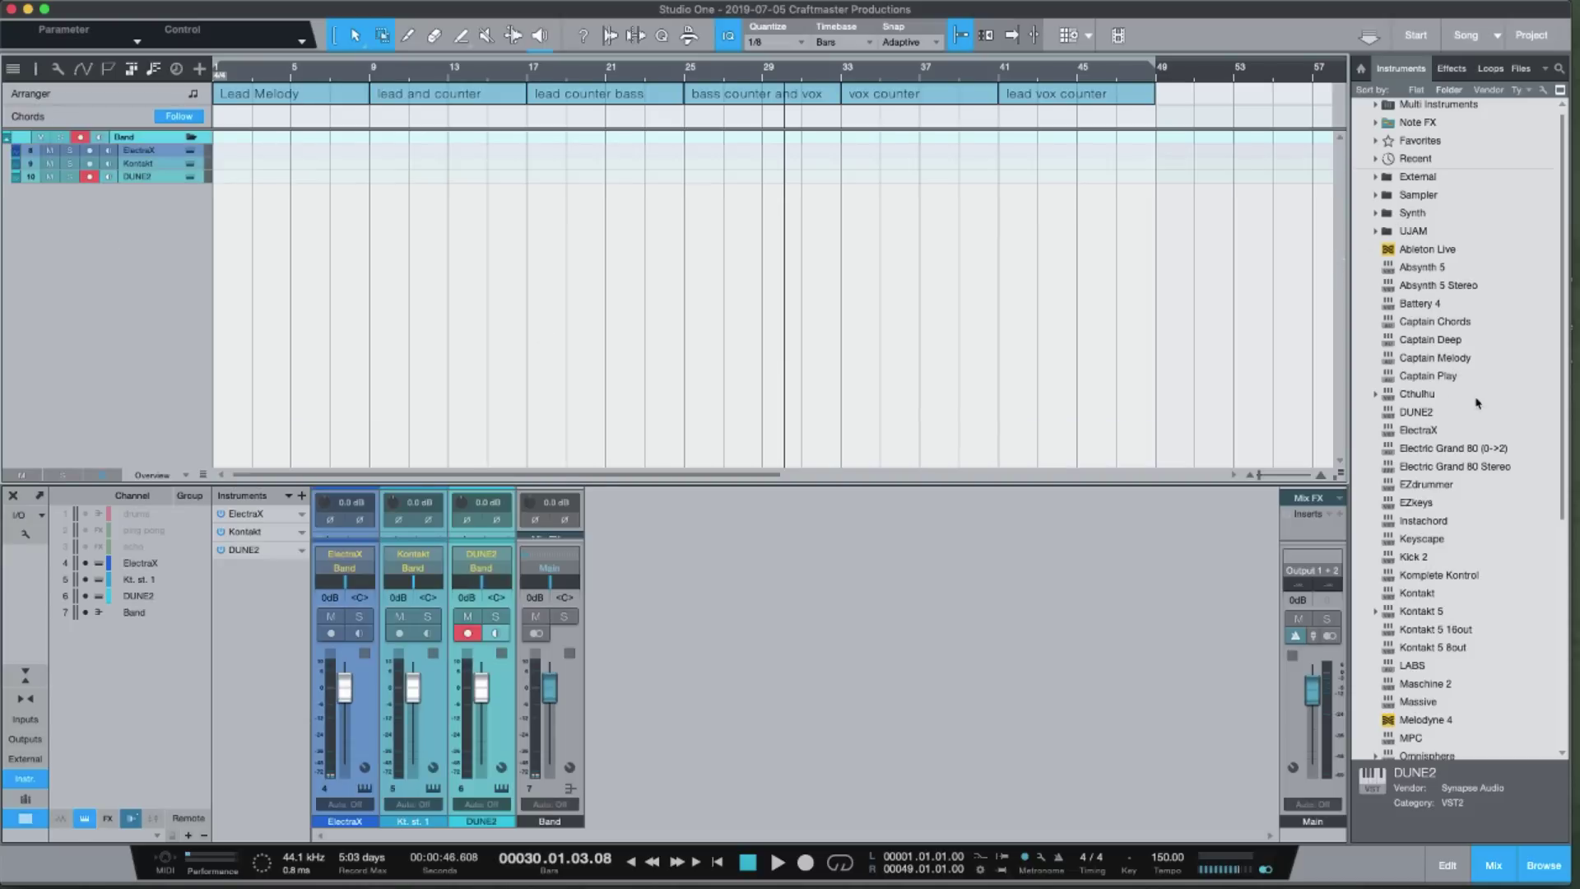
Add Cthulhu and EZkeys instrument tracks above the Band folder, closing each plug-in window
{"action": "left_click_drag", "start_coordinate": [1422, 395], "coordinate": [226, 141]}
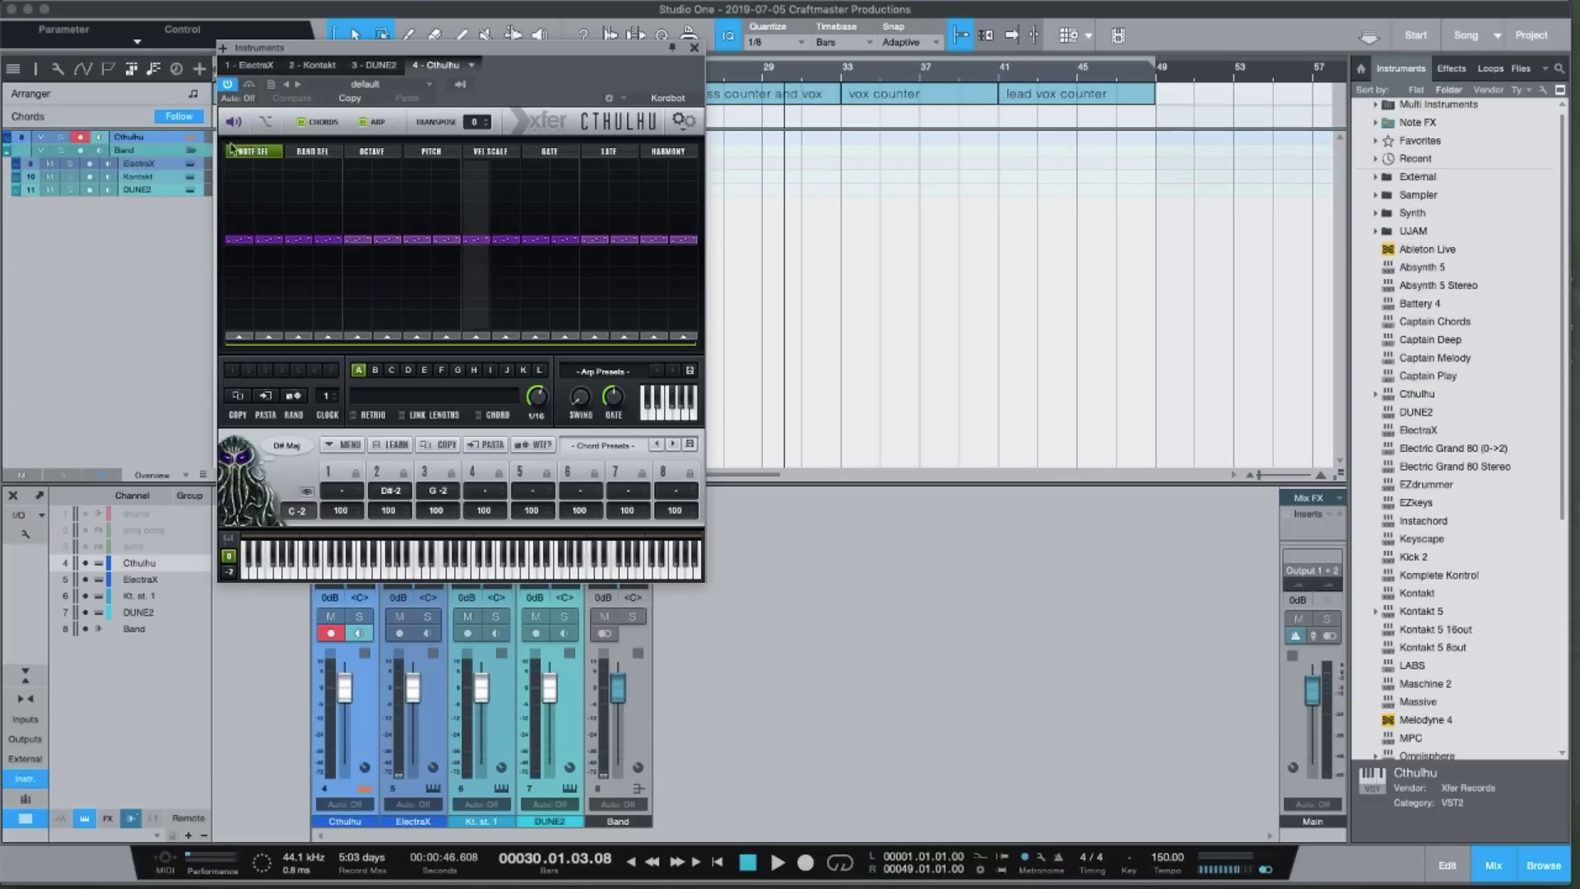
{"action": "left_click", "coordinate": [696, 47]}
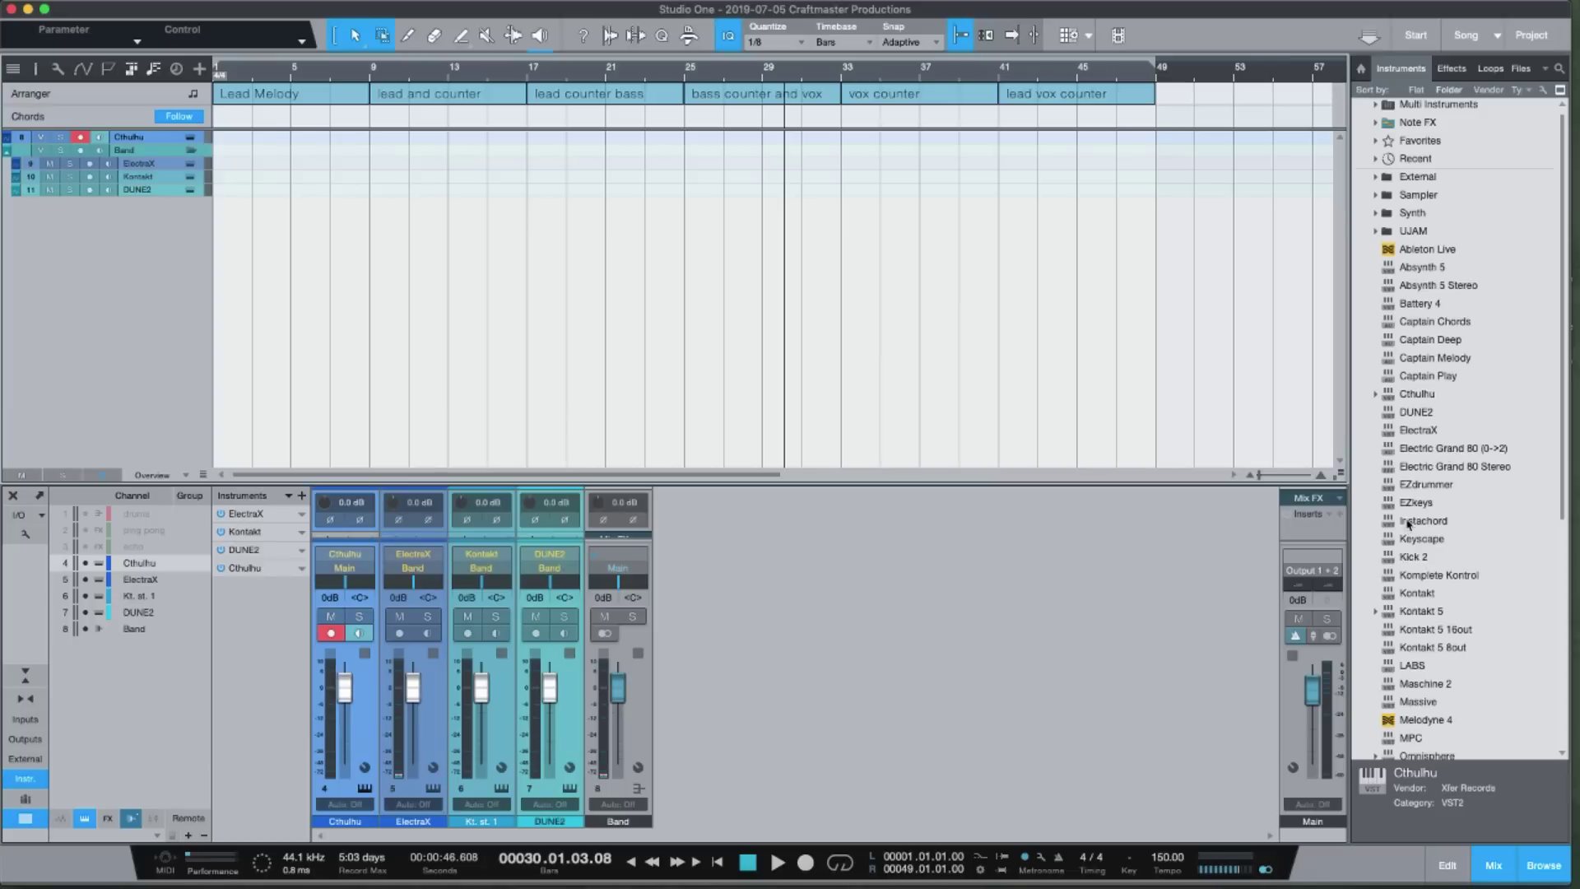
{"action": "left_click_drag", "start_coordinate": [1407, 509], "coordinate": [192, 150]}
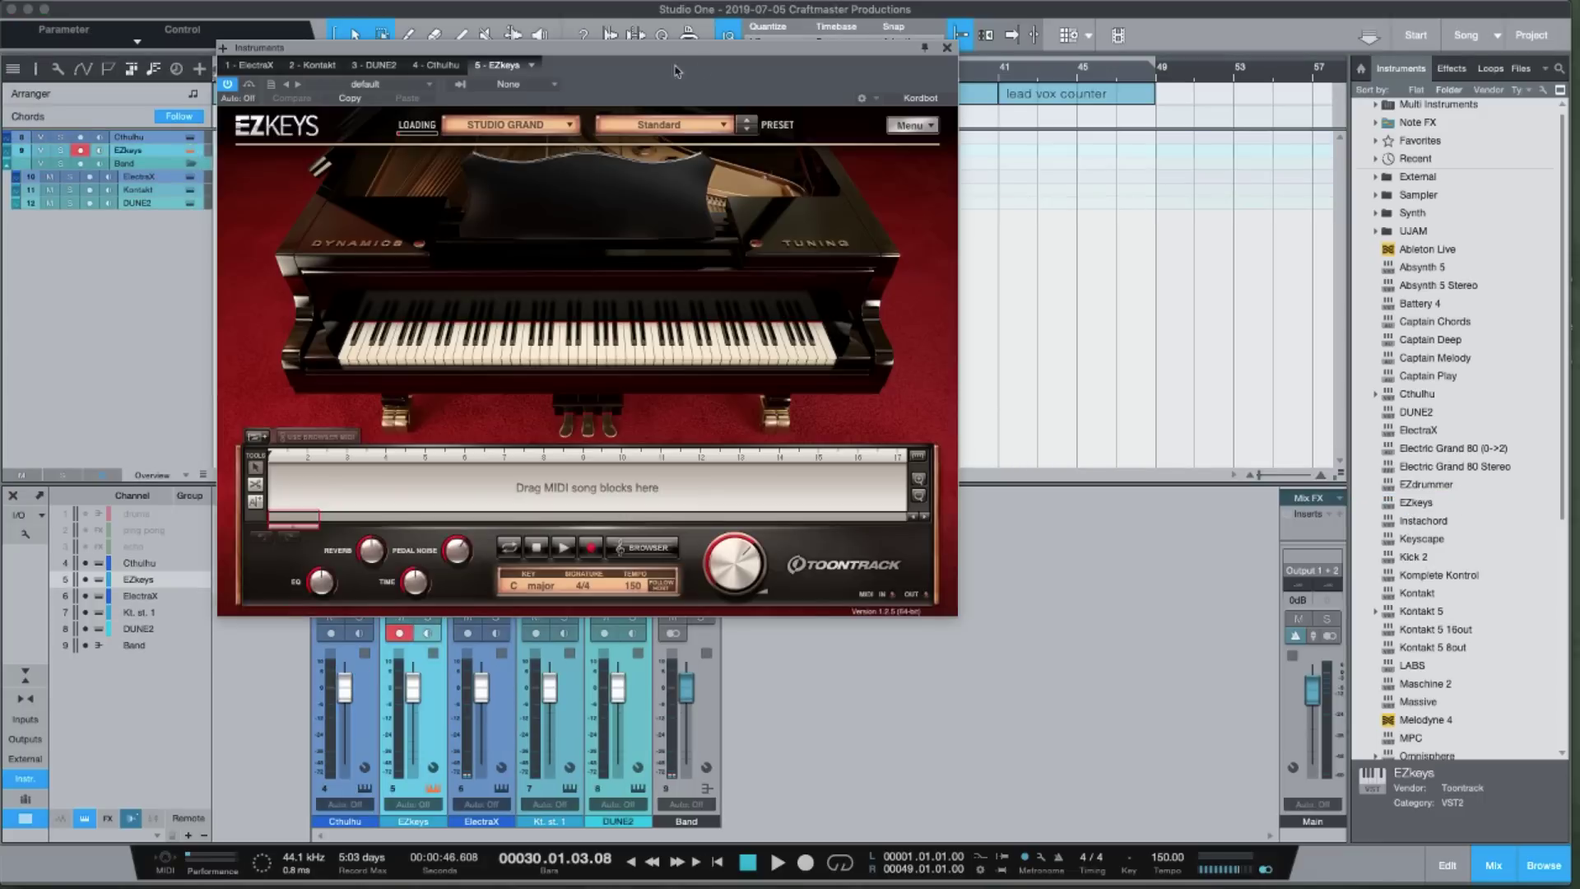
{"action": "left_click", "coordinate": [946, 48]}
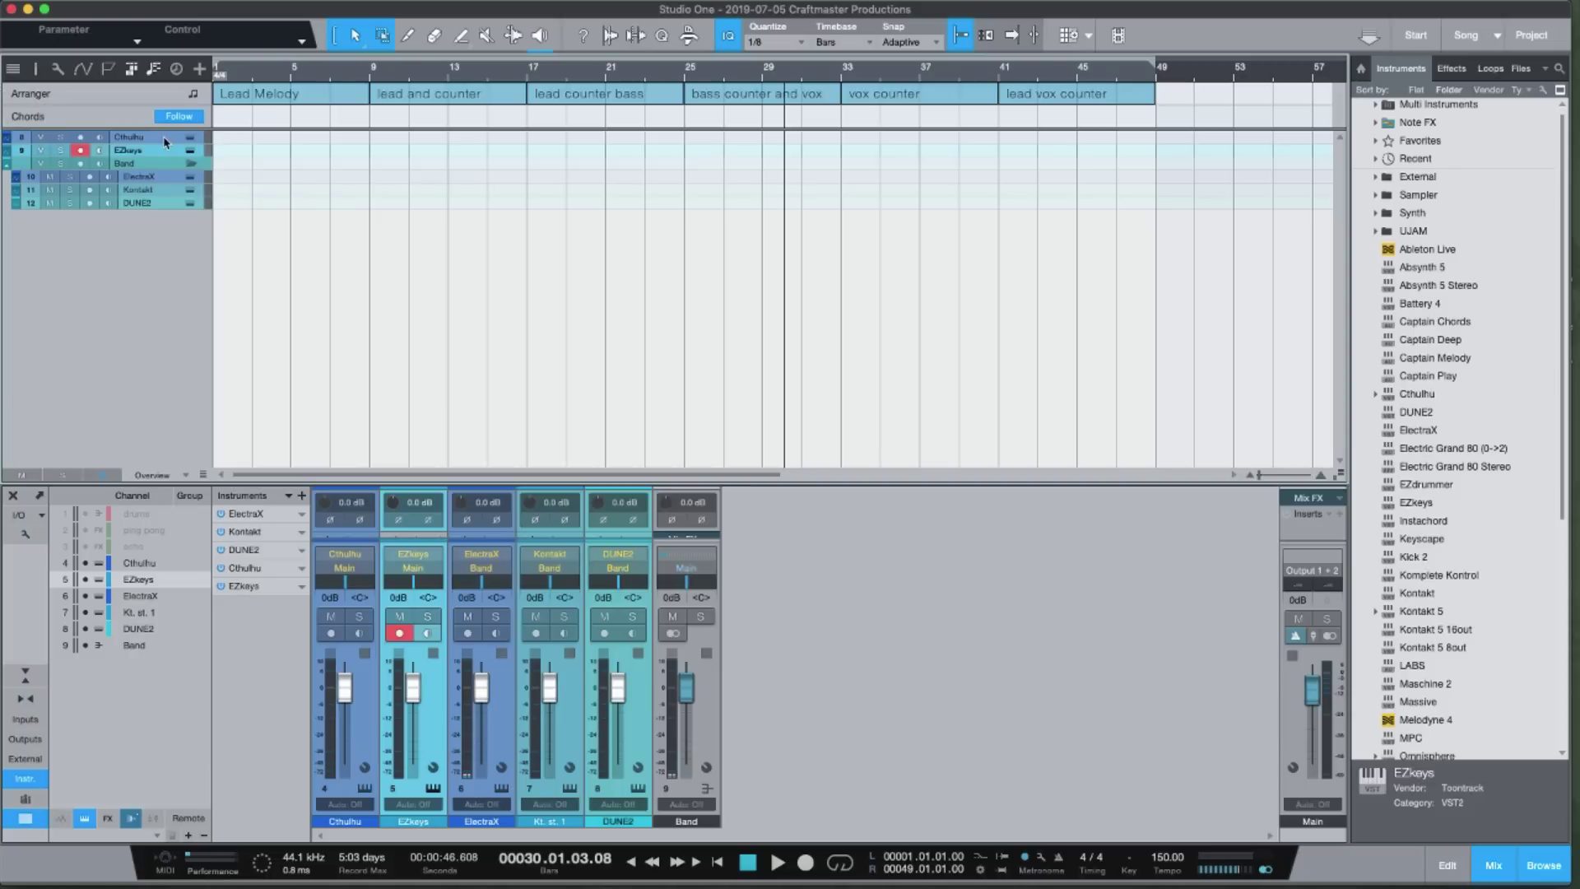
Pack the Cthulhu and EZkeys tracks into a folder and rename the folder Cheat Codes
{"action": "left_click", "coordinate": [165, 138]}
{"action": "left_click", "coordinate": [169, 151], "text": "shift"}
{"action": "right_click", "coordinate": [164, 153]}
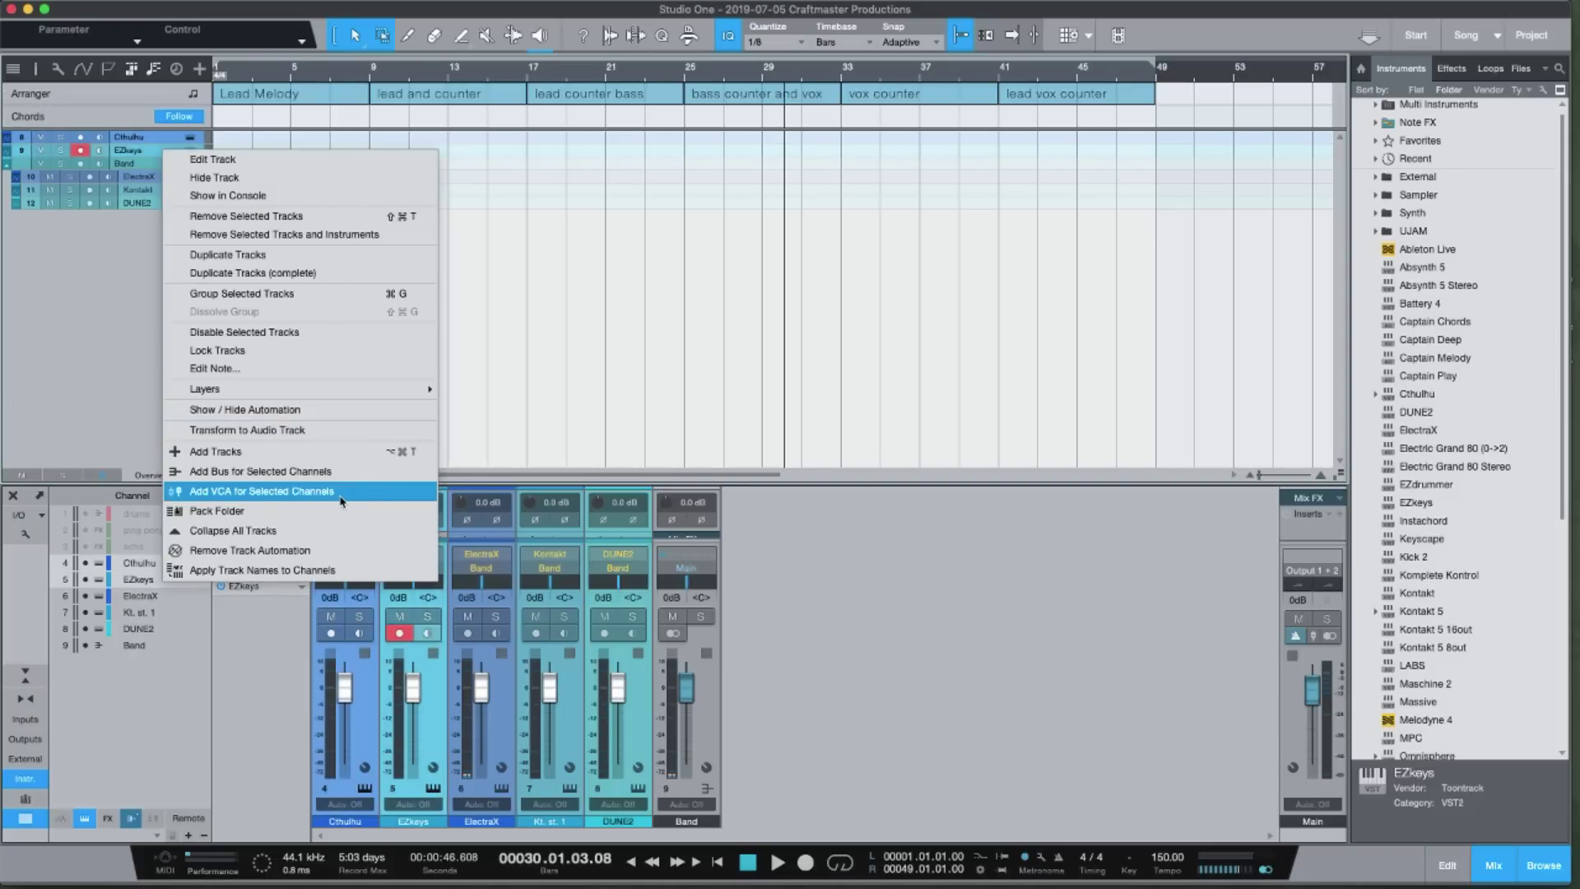
{"action": "left_click", "coordinate": [258, 512]}
{"action": "double_click", "coordinate": [131, 138]}
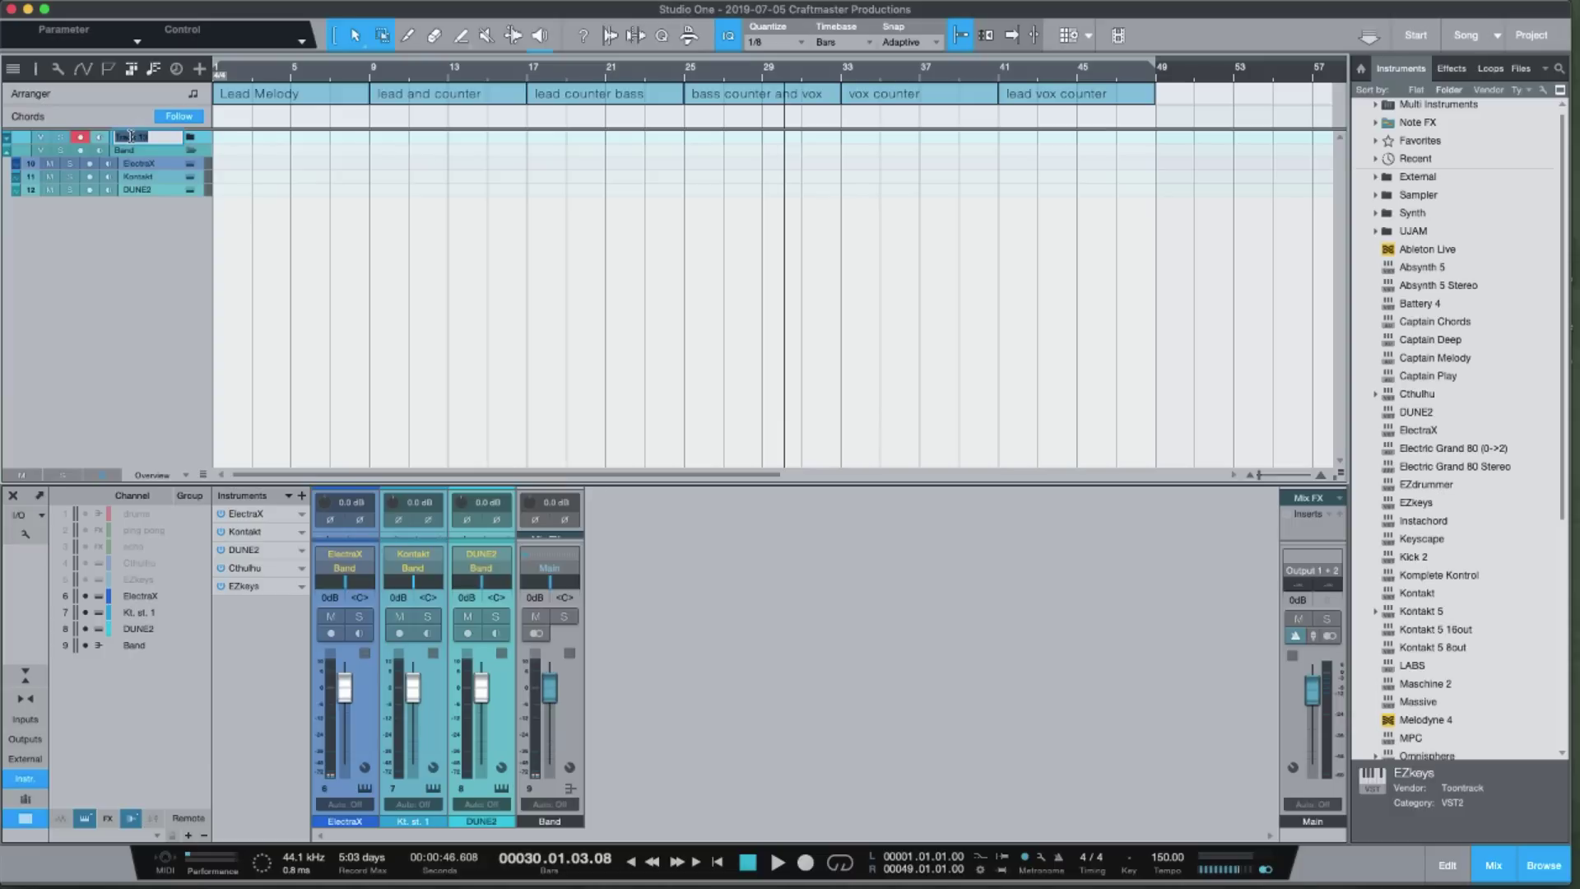
{"action": "type", "text": "Cheat Codes"}
{"action": "key", "text": "Return"}
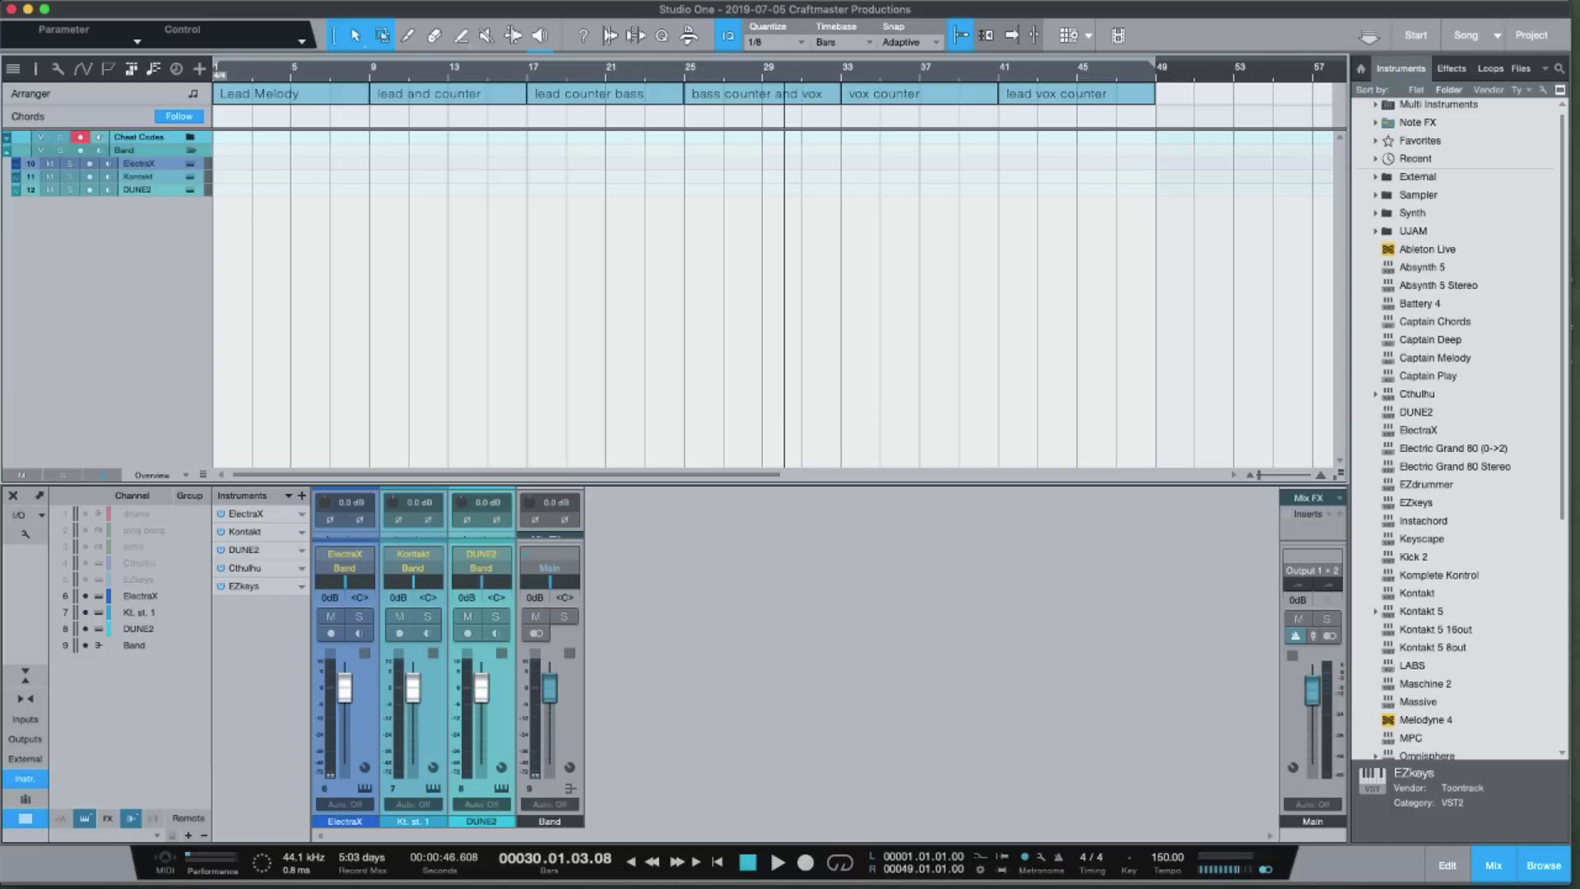
Move the Cheat Codes folder below the Band folder's tracks, collapse it and colour it purple
{"action": "left_click_drag", "start_coordinate": [176, 141], "coordinate": [174, 207]}
{"action": "left_click", "coordinate": [8, 189]}
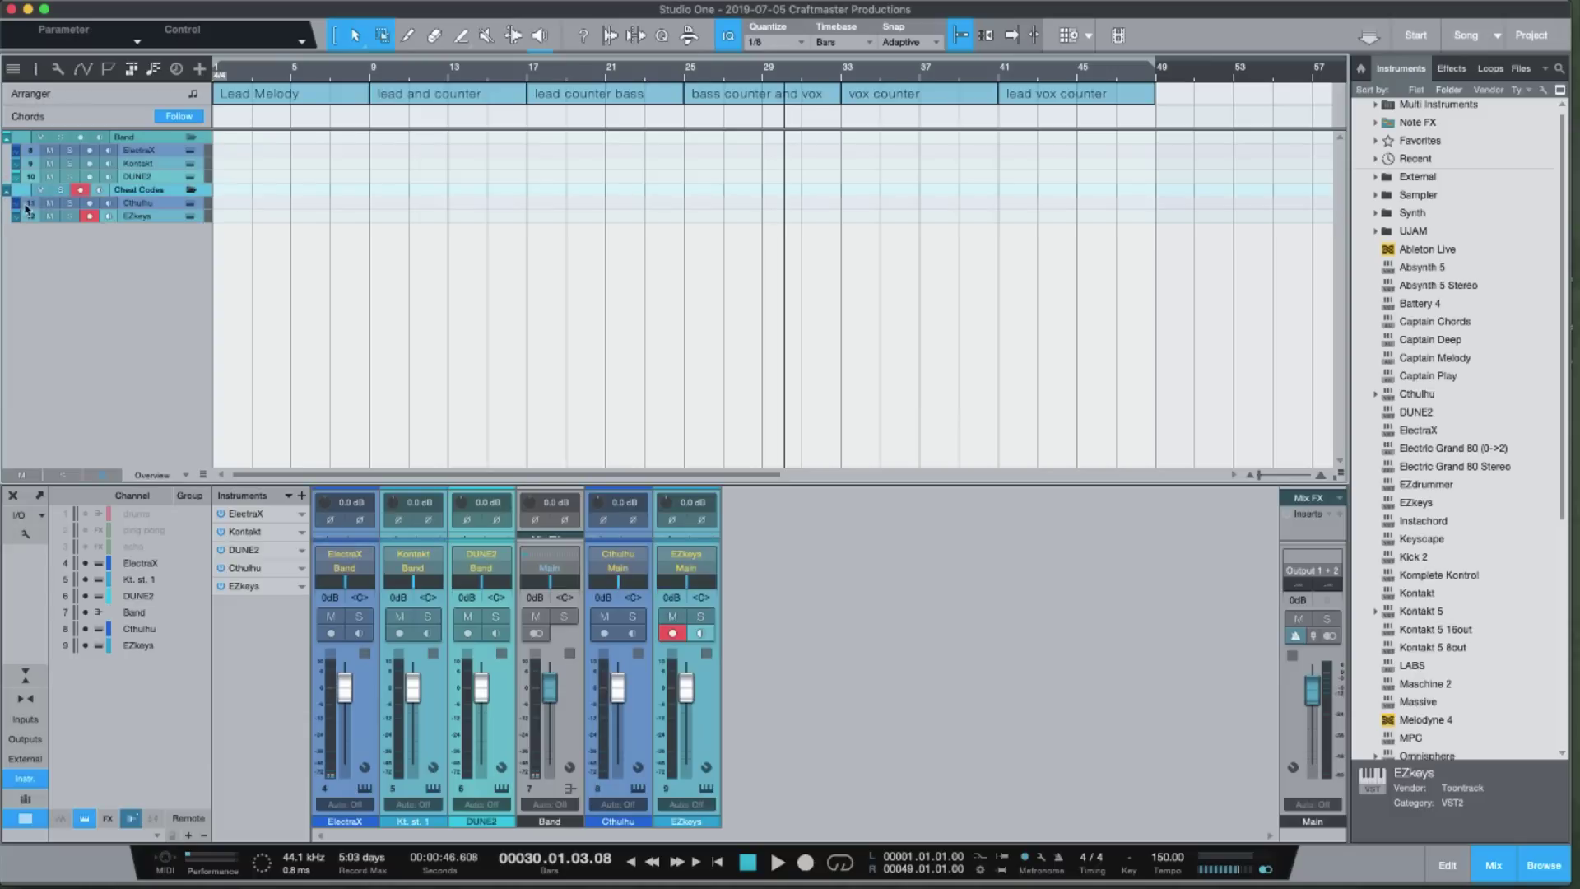
{"action": "left_click", "coordinate": [7, 190]}
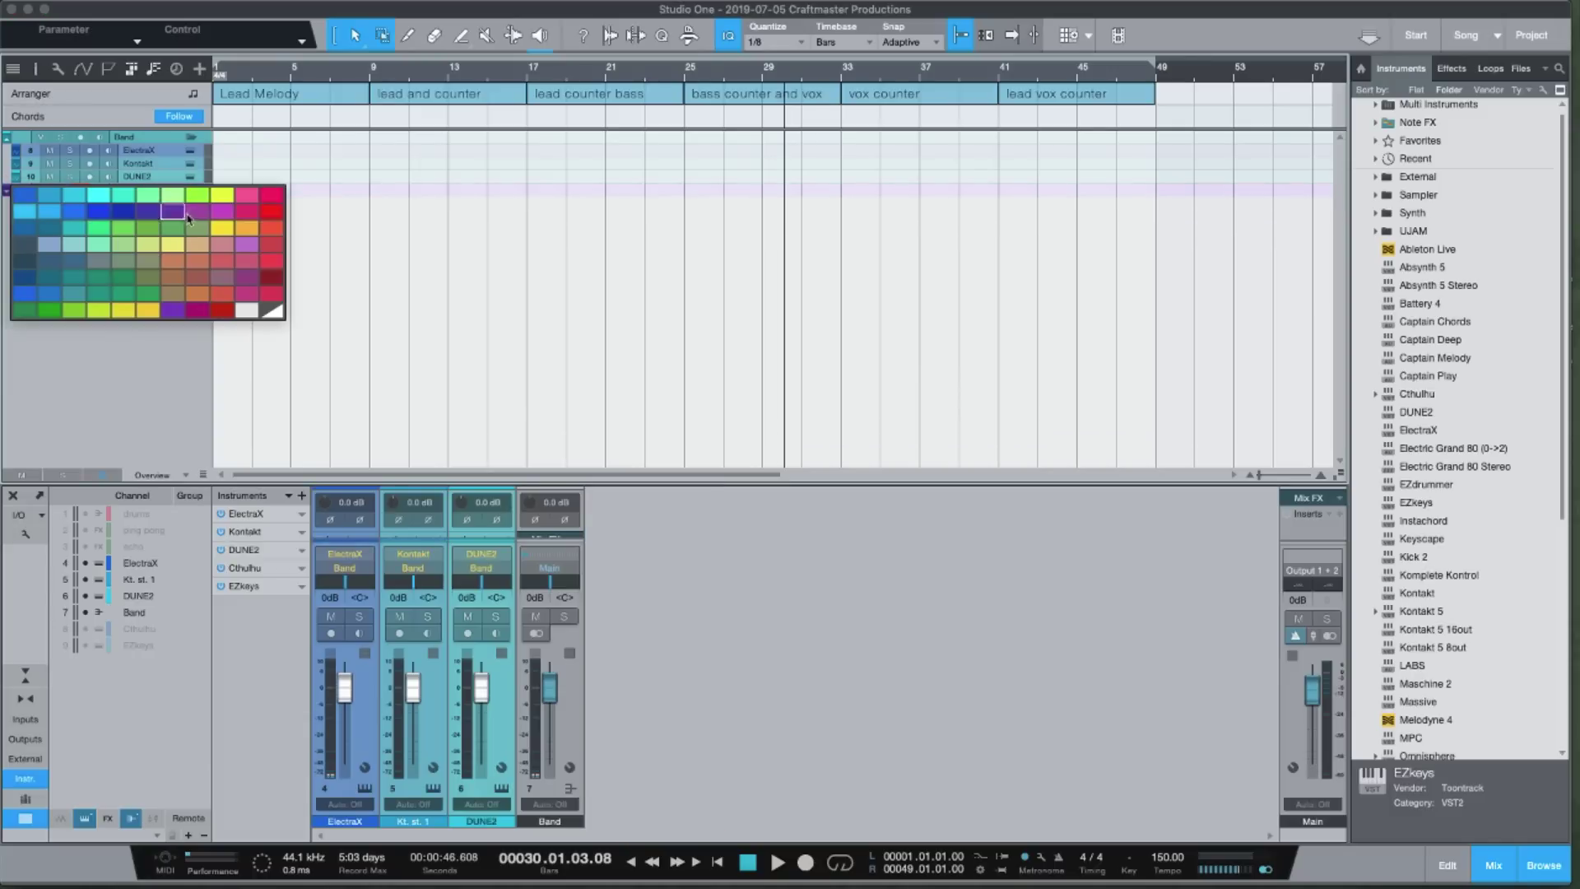
{"action": "left_click", "coordinate": [172, 312]}
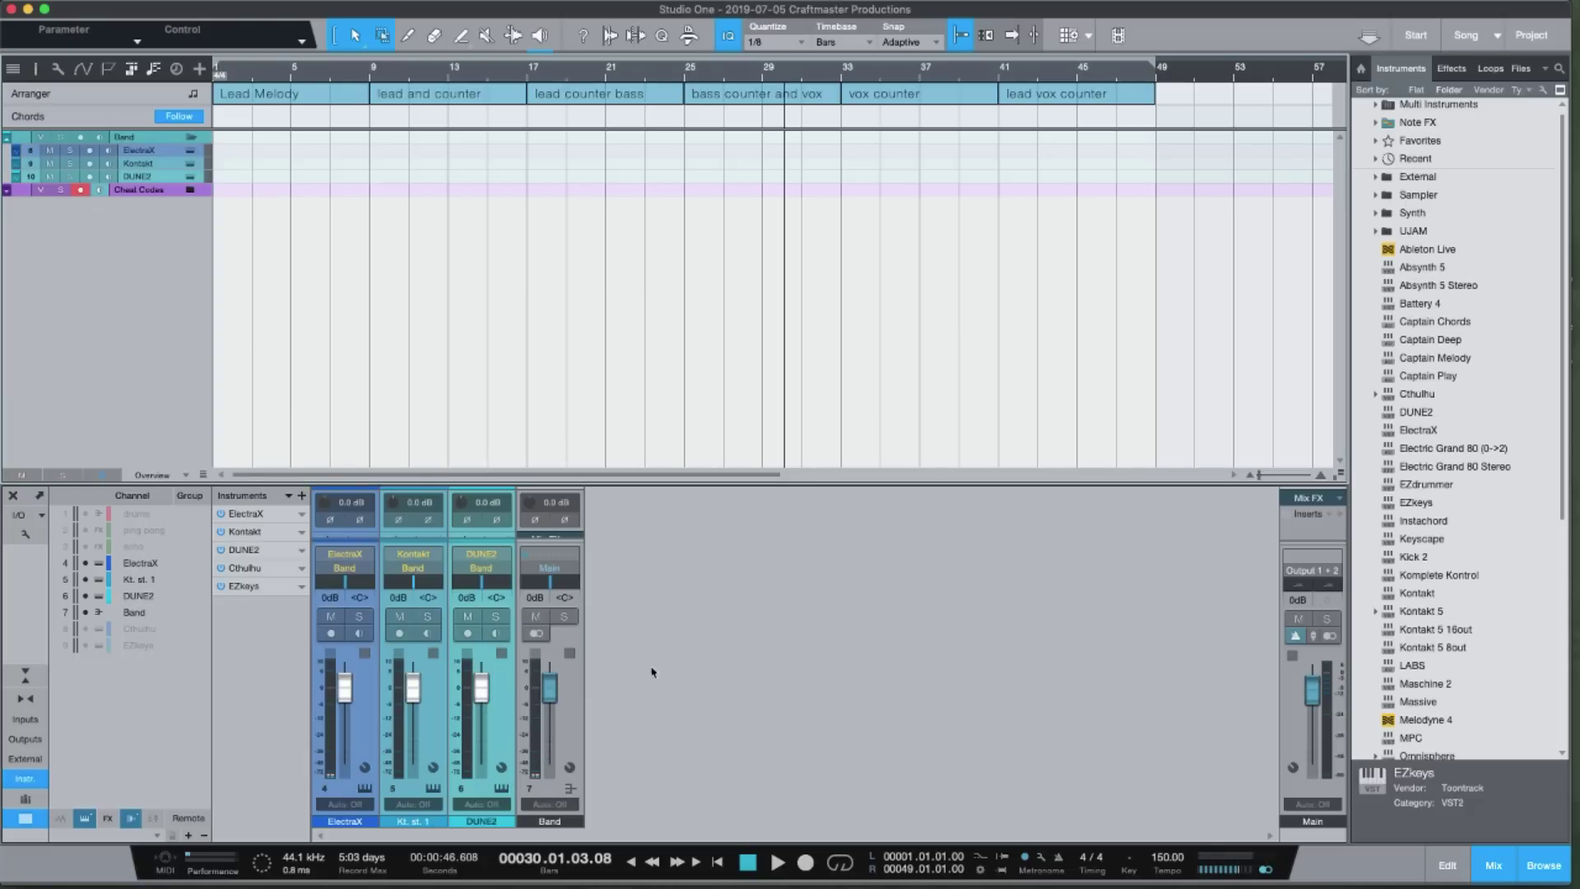
Enlarge the mixer to show the inserts and add the AR TG Mastering Stereo effect to the Band bus
{"action": "left_click_drag", "start_coordinate": [602, 483], "coordinate": [594, 295]}
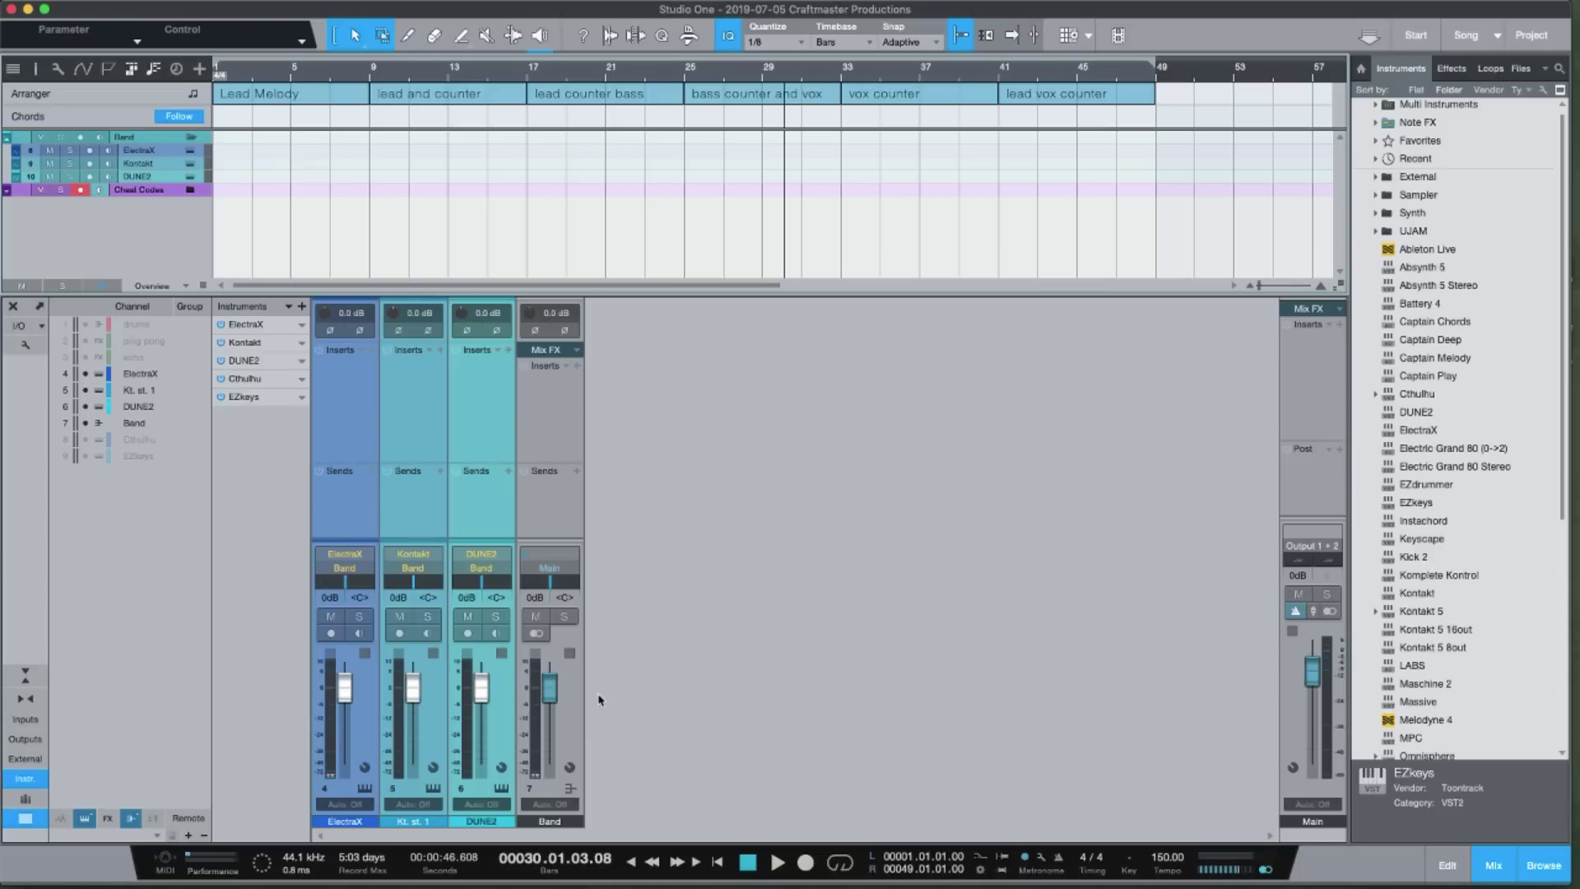
{"action": "left_click", "coordinate": [577, 365]}
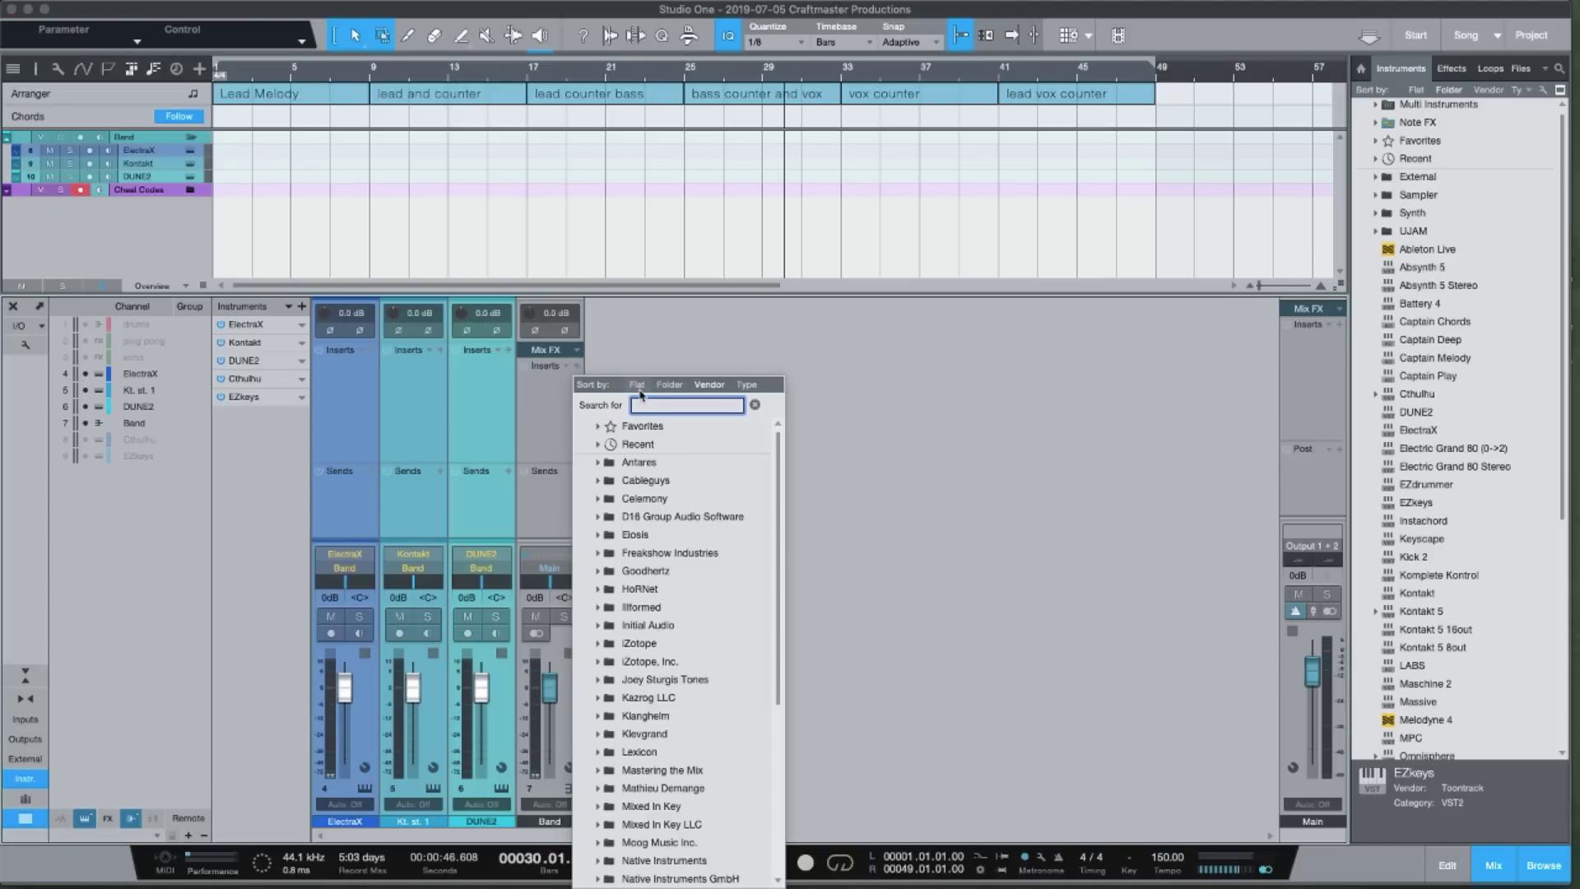
{"action": "type", "text": "tg"}
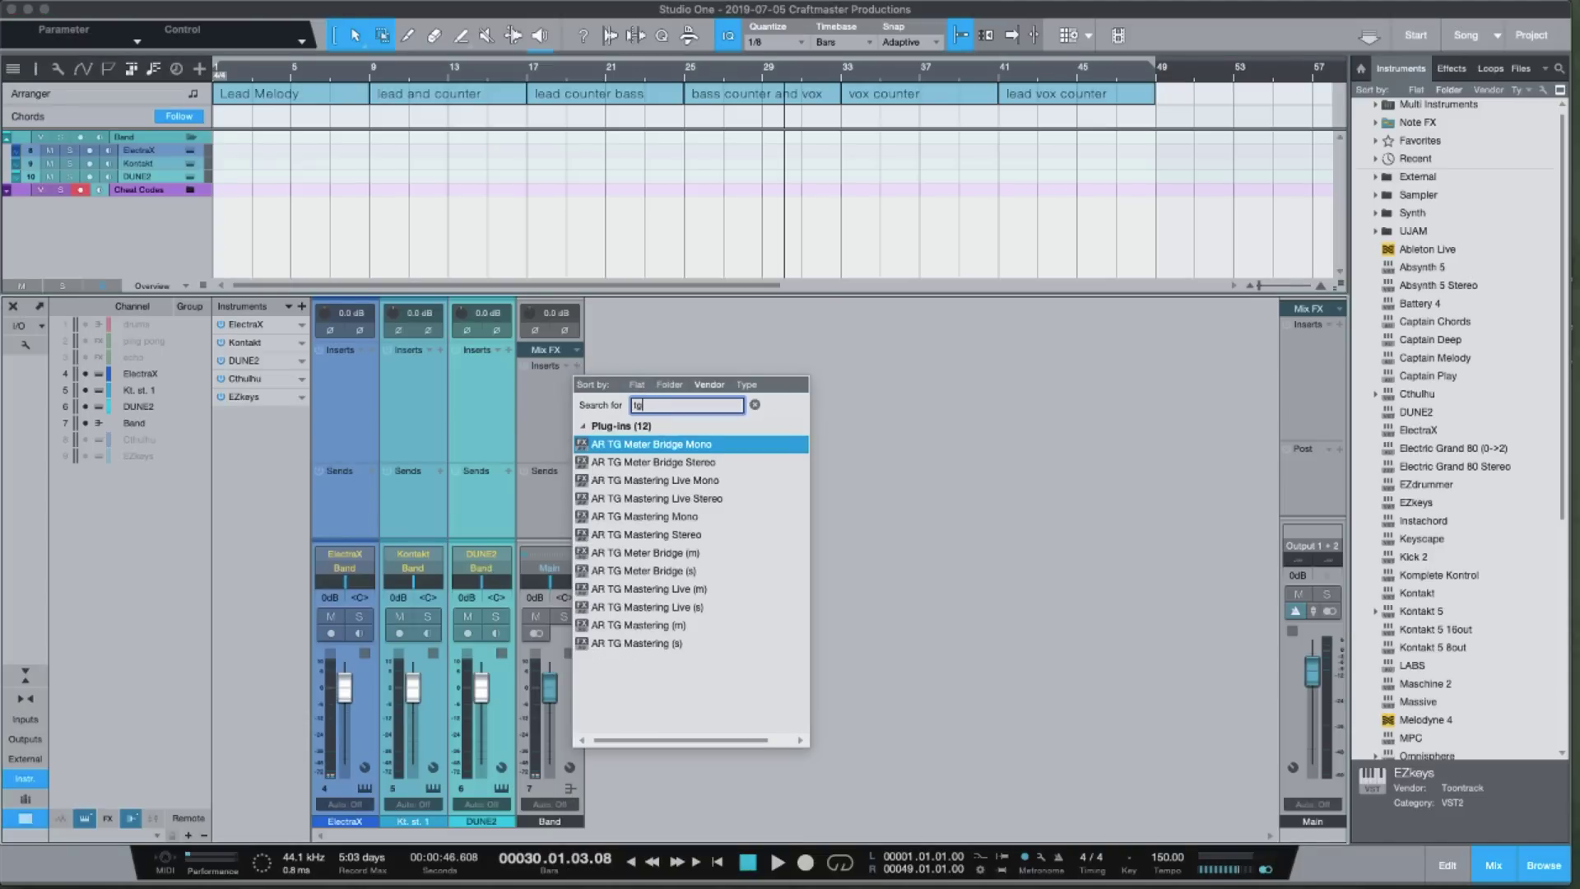
{"action": "left_click", "coordinate": [718, 534]}
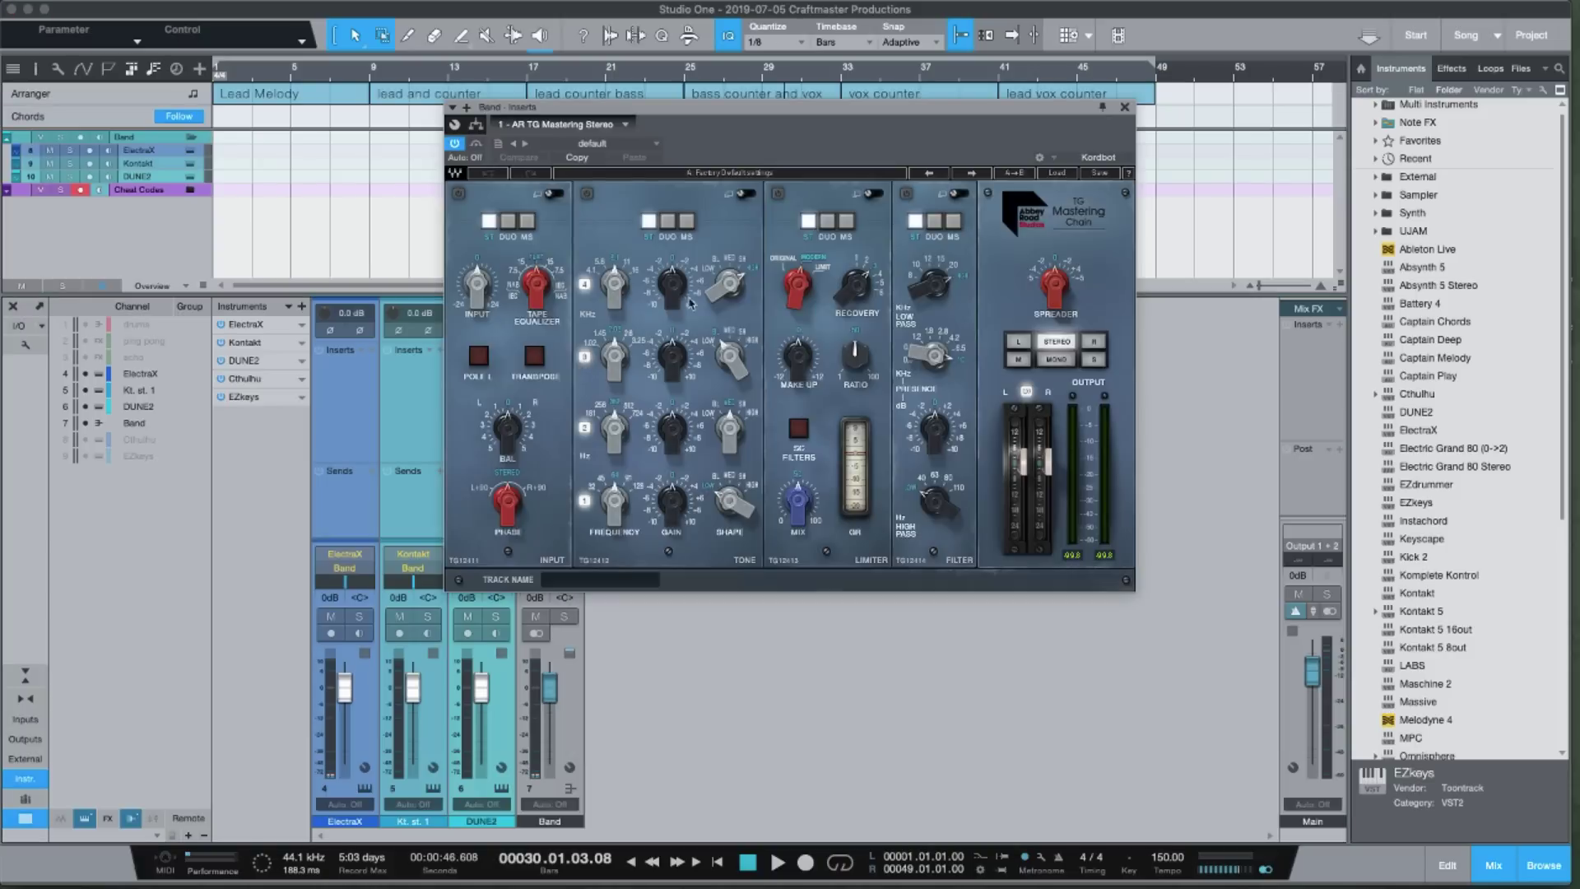
Load the "Master Bus: Glue & punch" factory preset in the TG Mastering plug-in and close its window
{"action": "left_click", "coordinate": [1056, 173]}
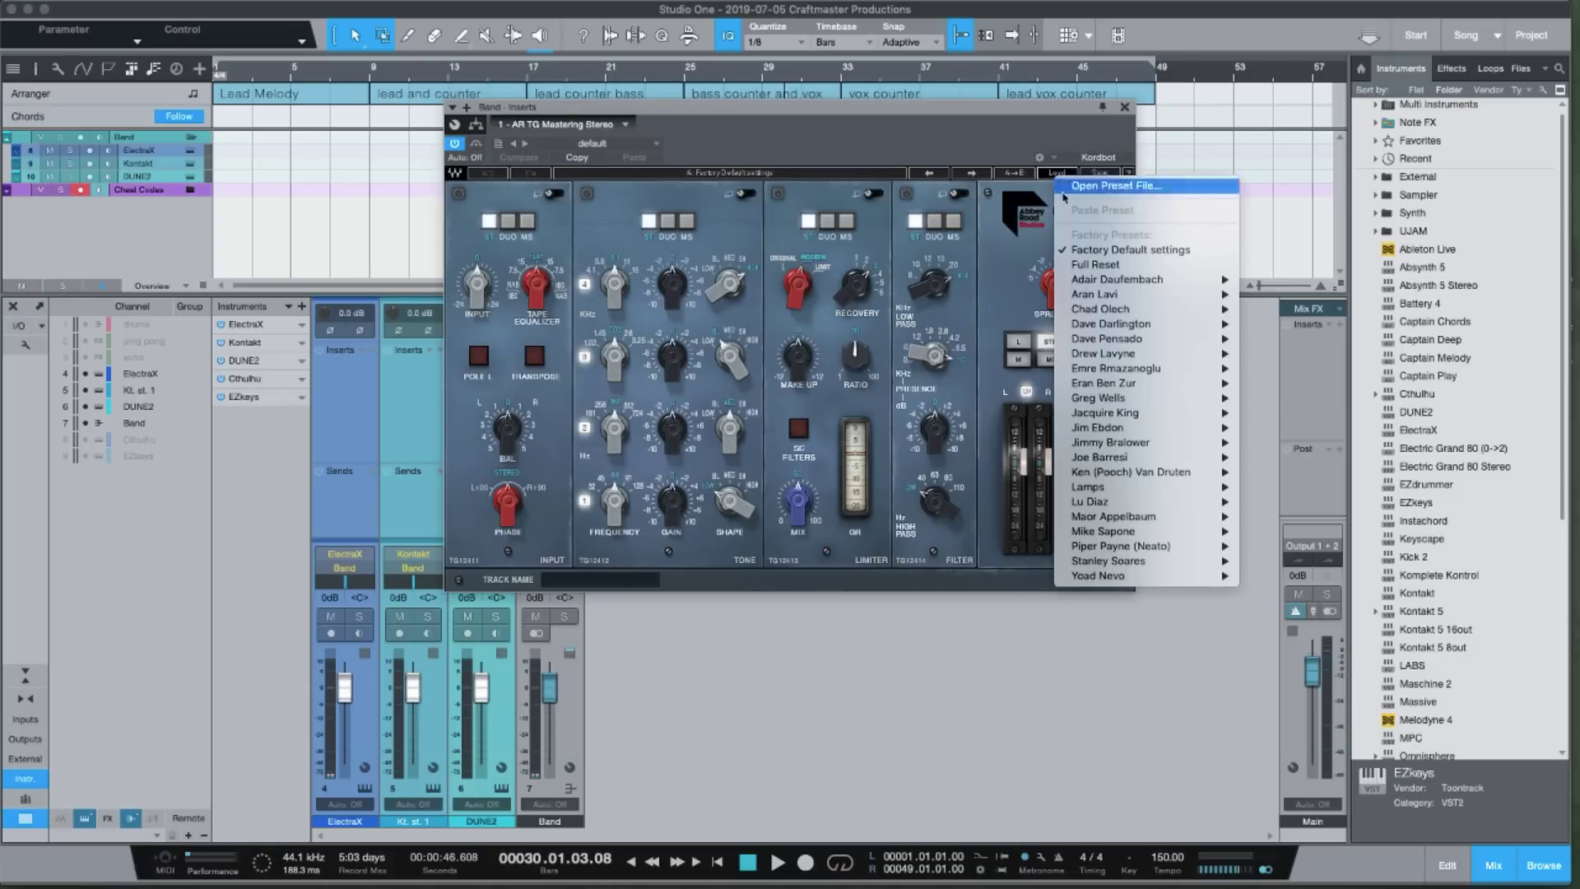
{"action": "mouse_move", "coordinate": [1157, 283]}
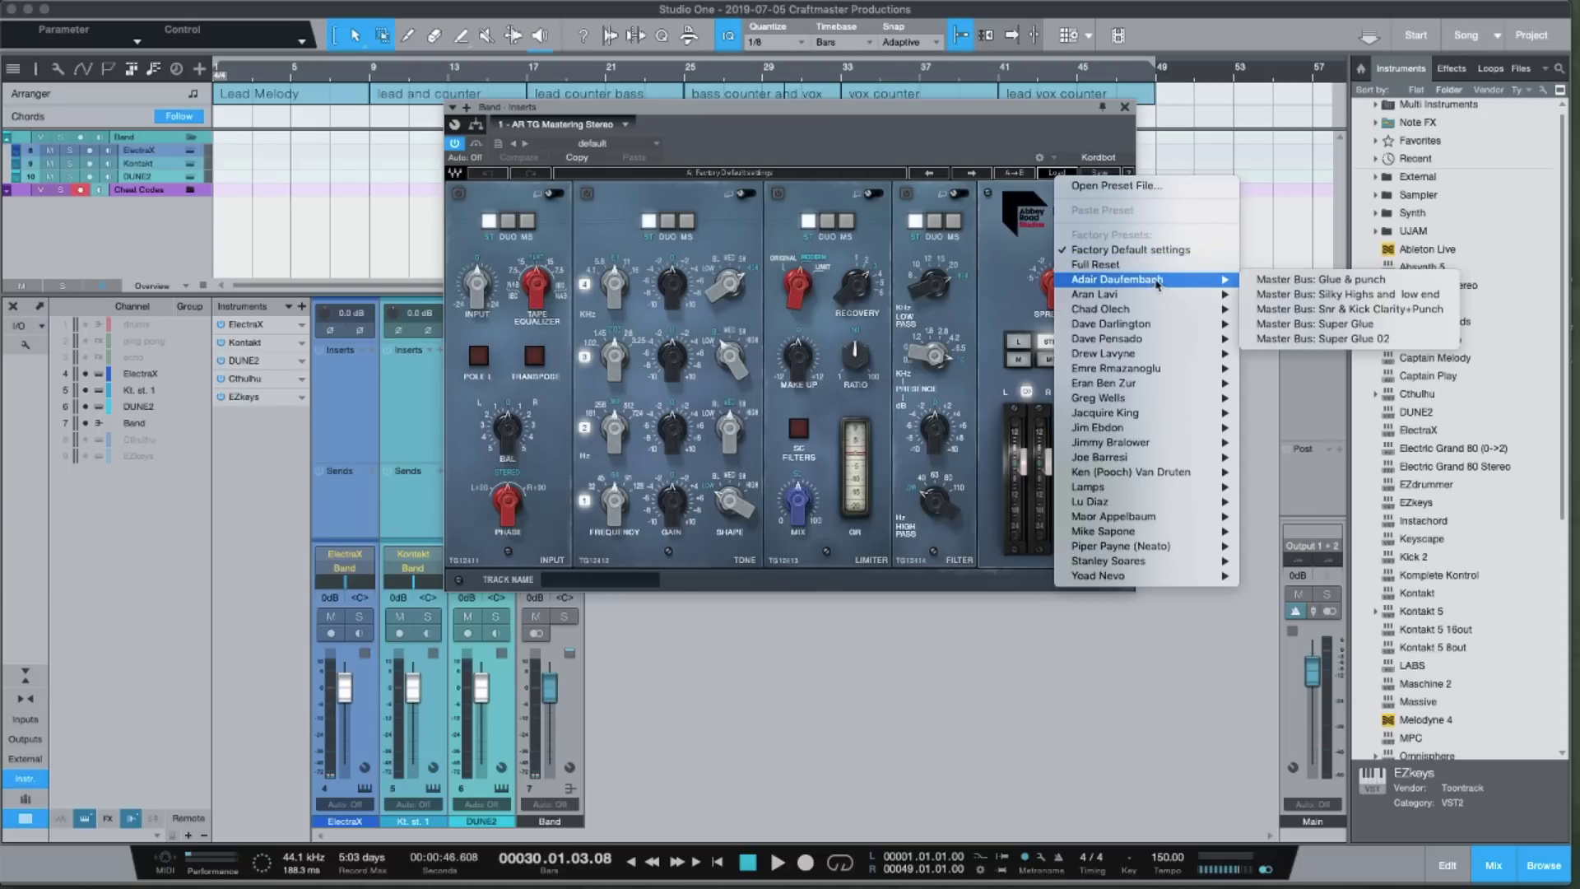
{"action": "left_click", "coordinate": [1282, 280]}
{"action": "left_click", "coordinate": [1127, 110]}
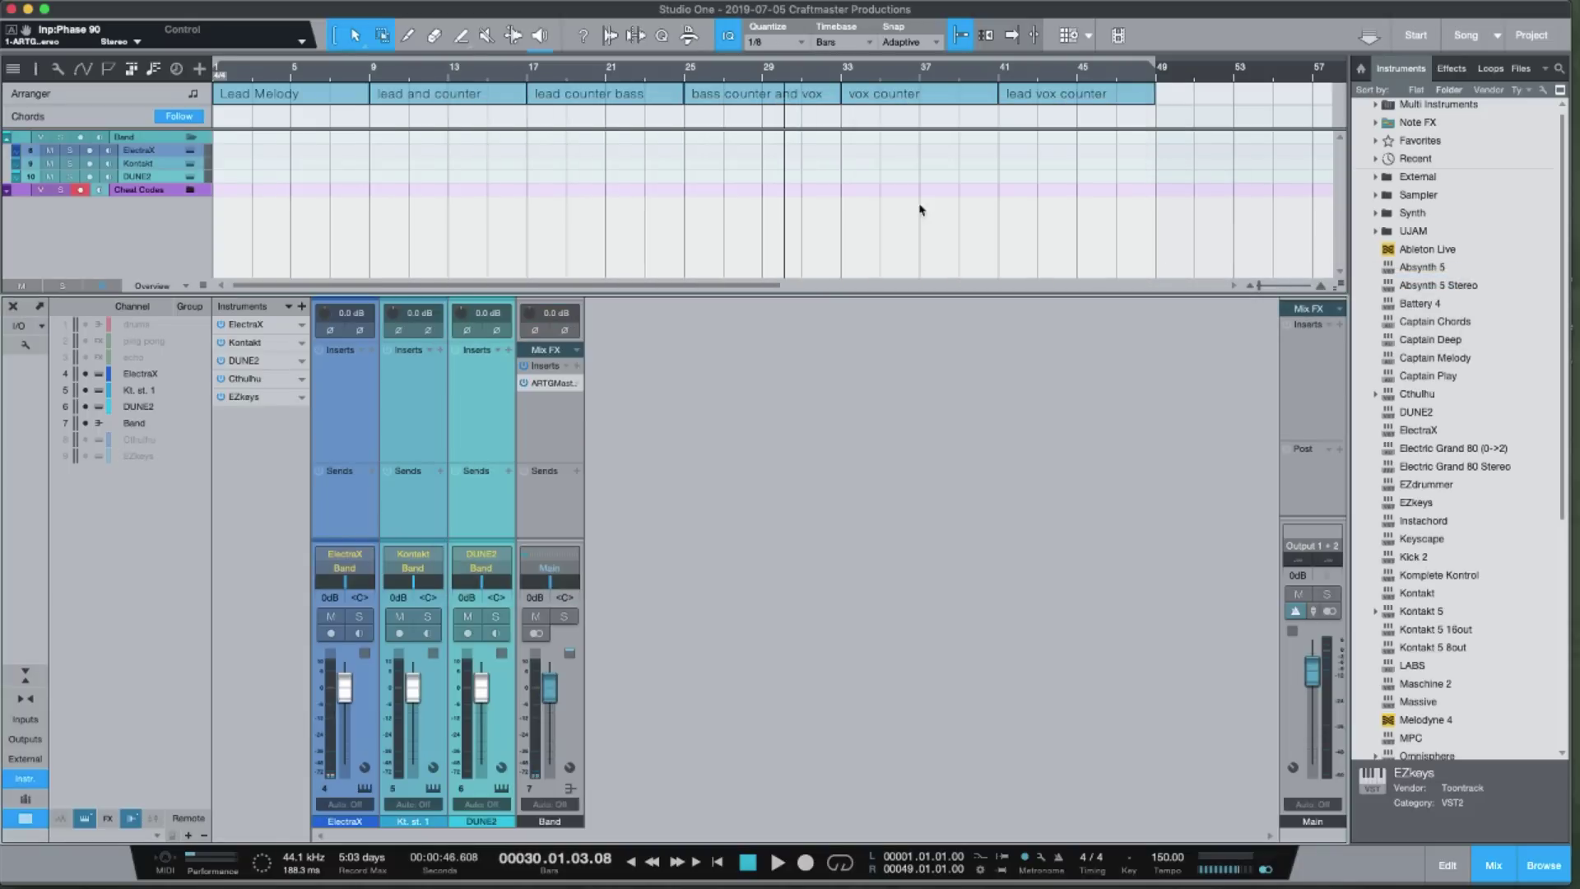
Insert Virtual Tape Machines on the Band bus after the TG Mastering effect and close the plug-in window
{"action": "left_click", "coordinate": [580, 367]}
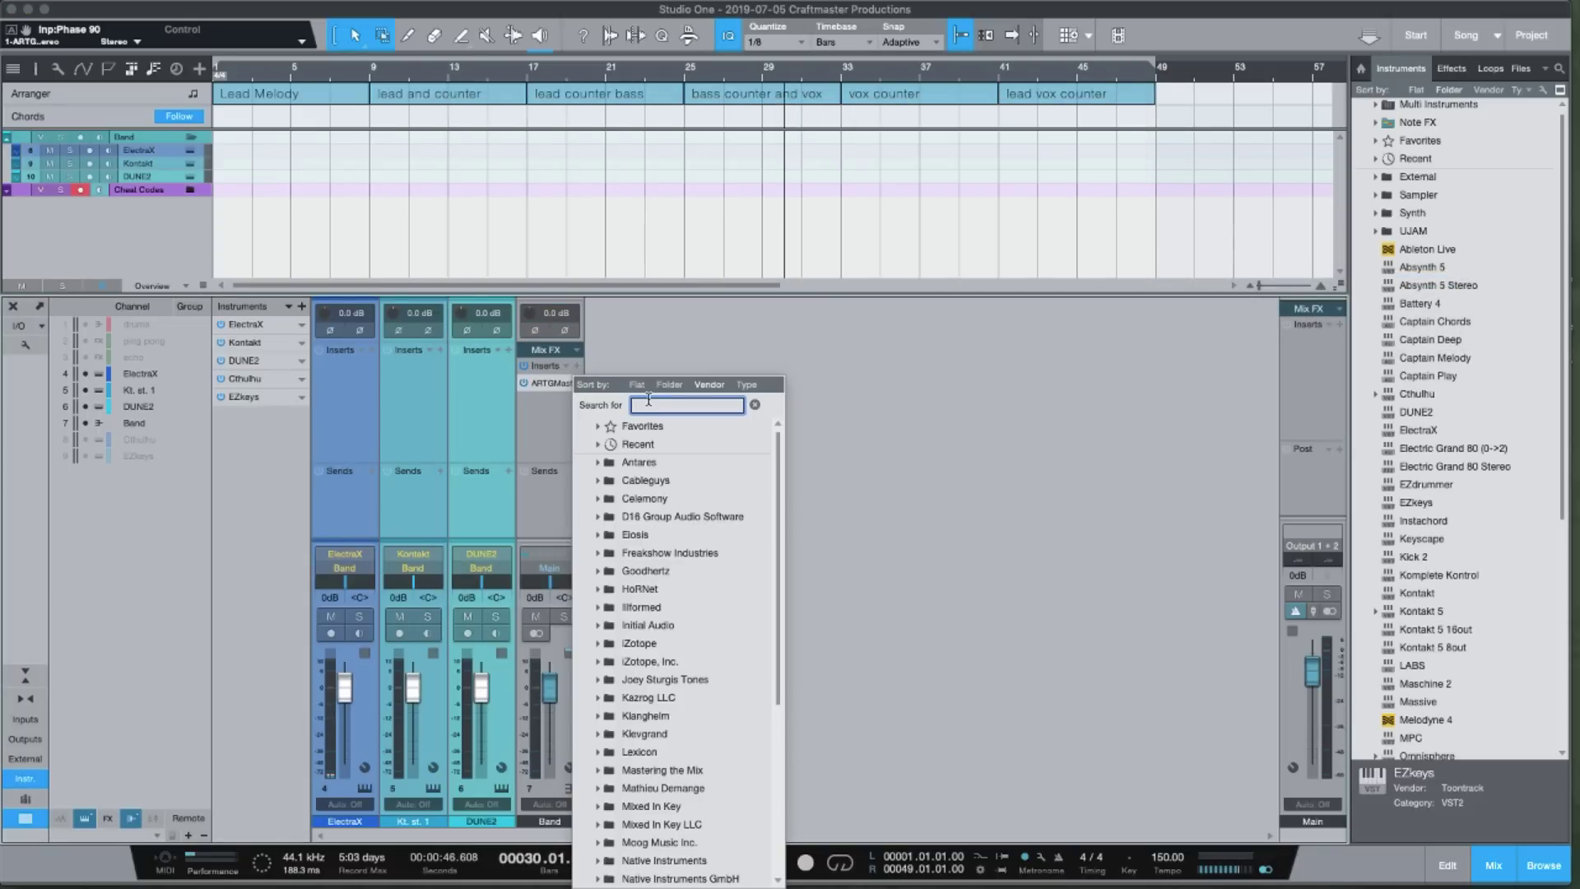
{"action": "type", "text": "tape"}
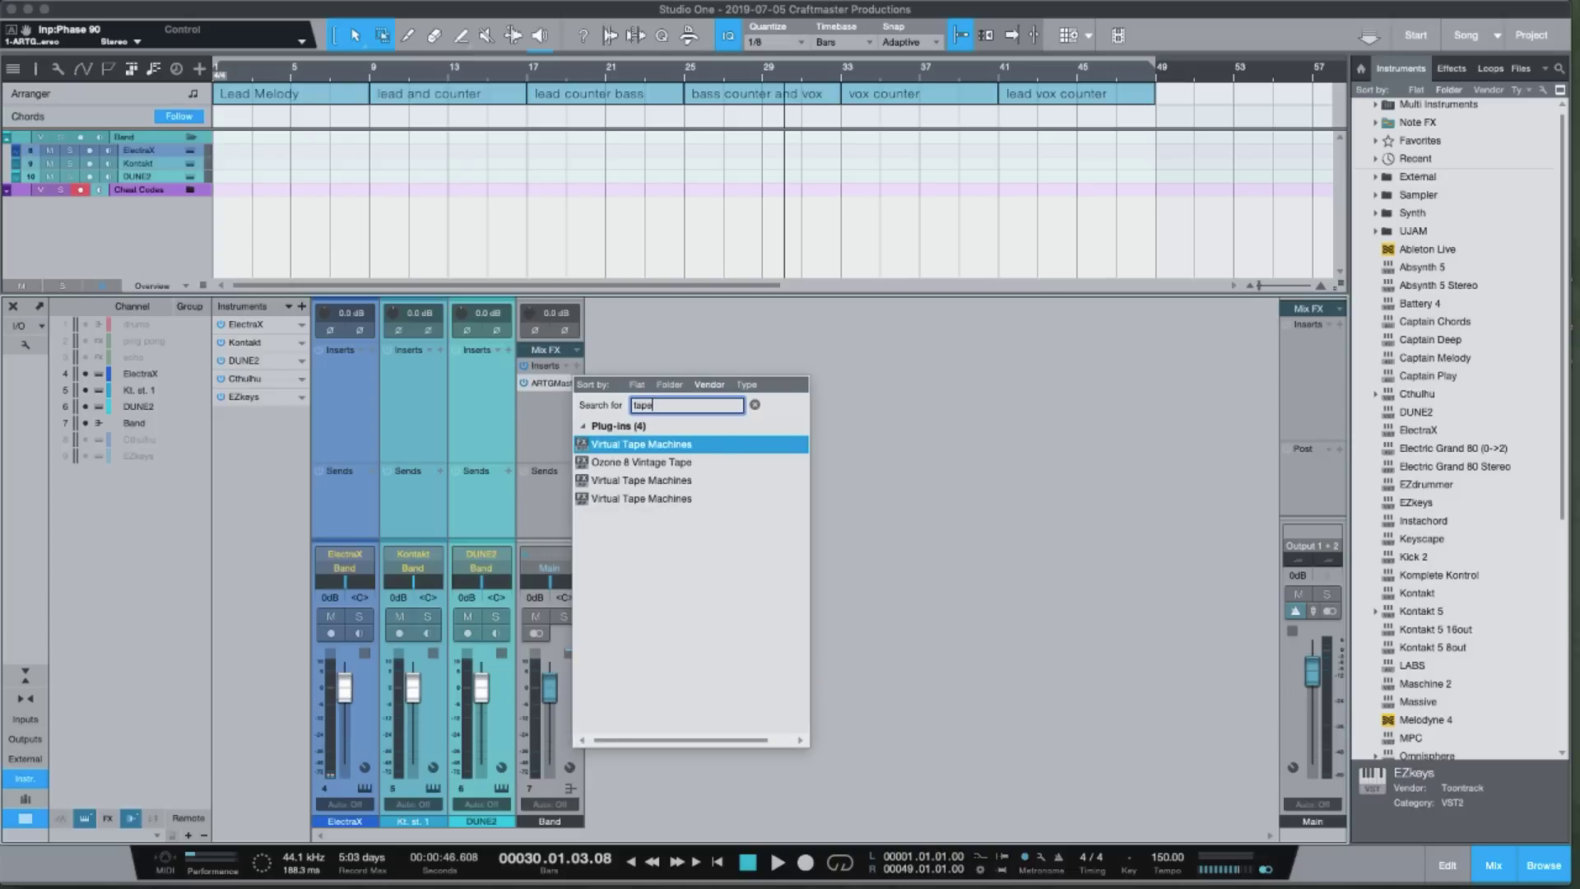
{"action": "left_click", "coordinate": [654, 452]}
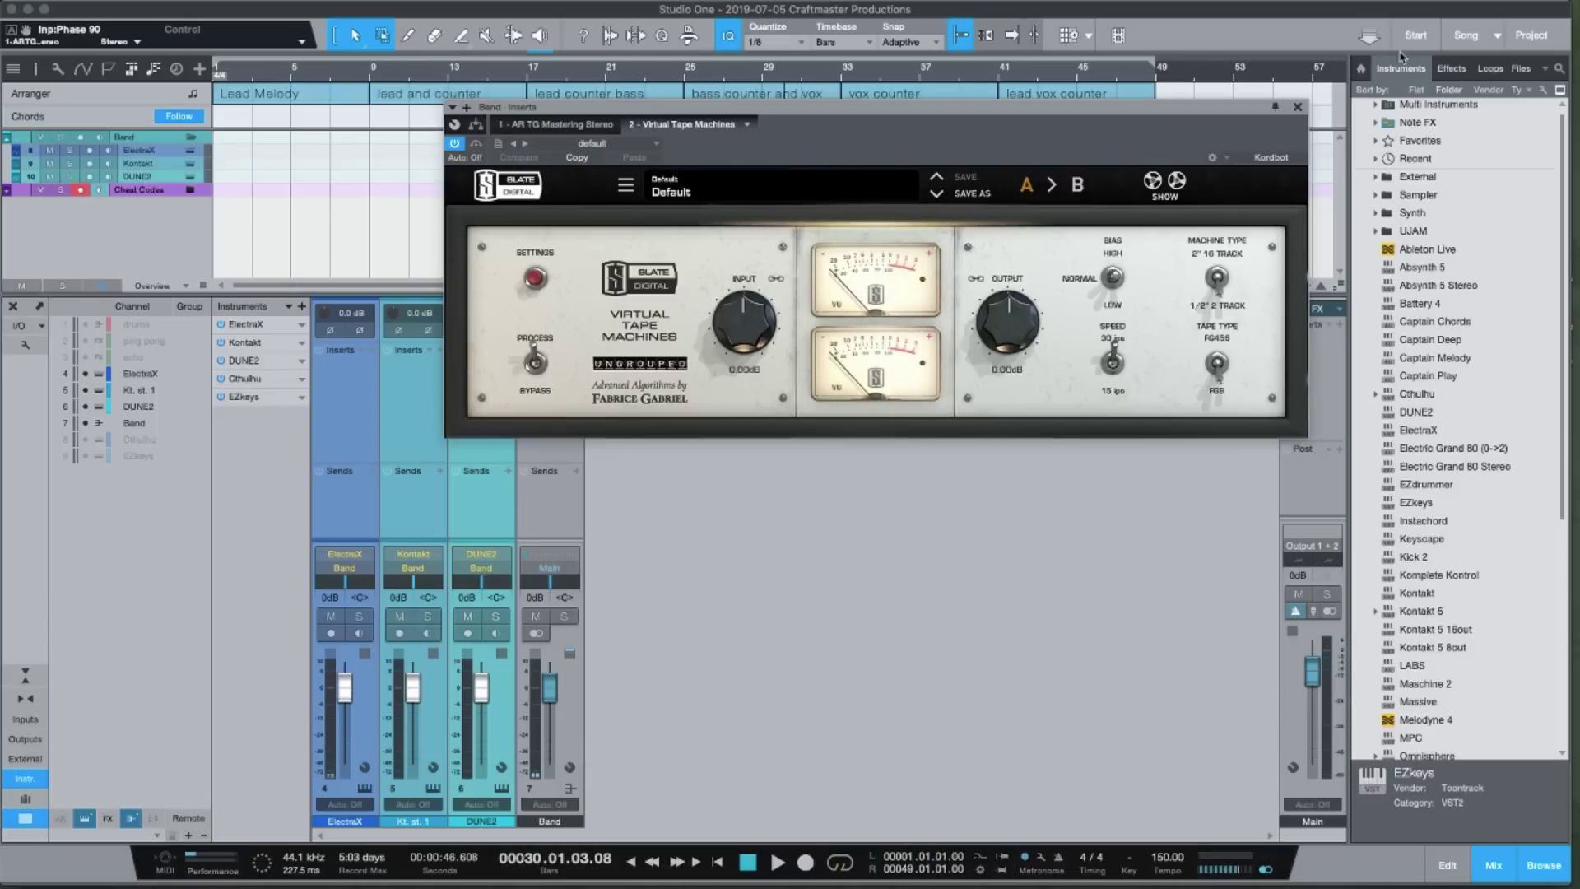
{"action": "left_click", "coordinate": [1297, 107]}
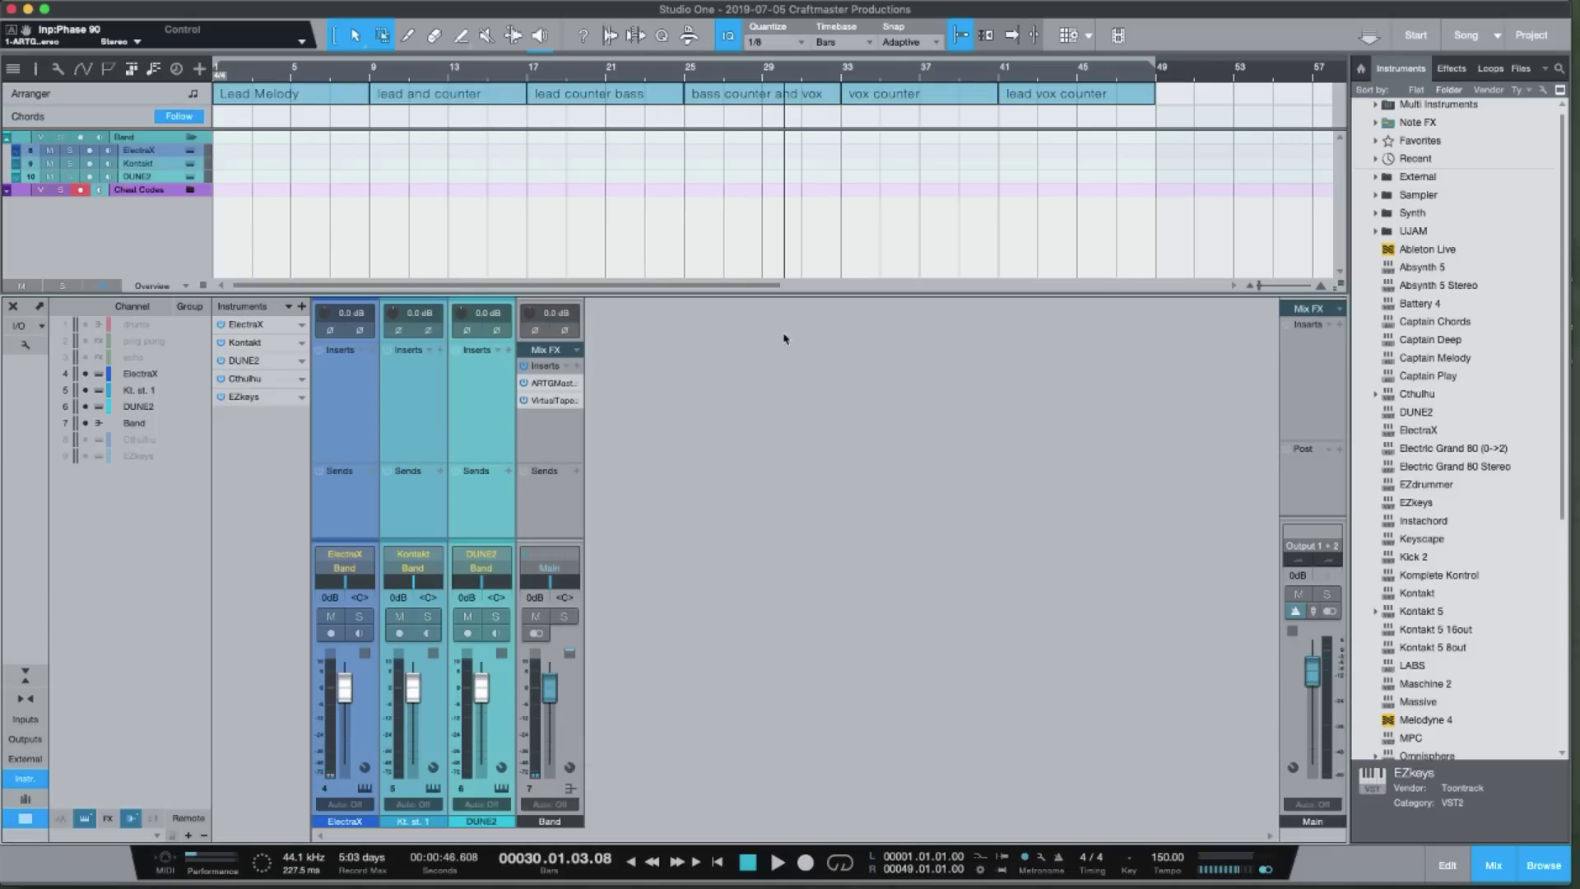
Insert Abbey Road Vinyl Stereo on the Band bus after Virtual Tape Machines and close the plug-in window
{"action": "left_click", "coordinate": [576, 365]}
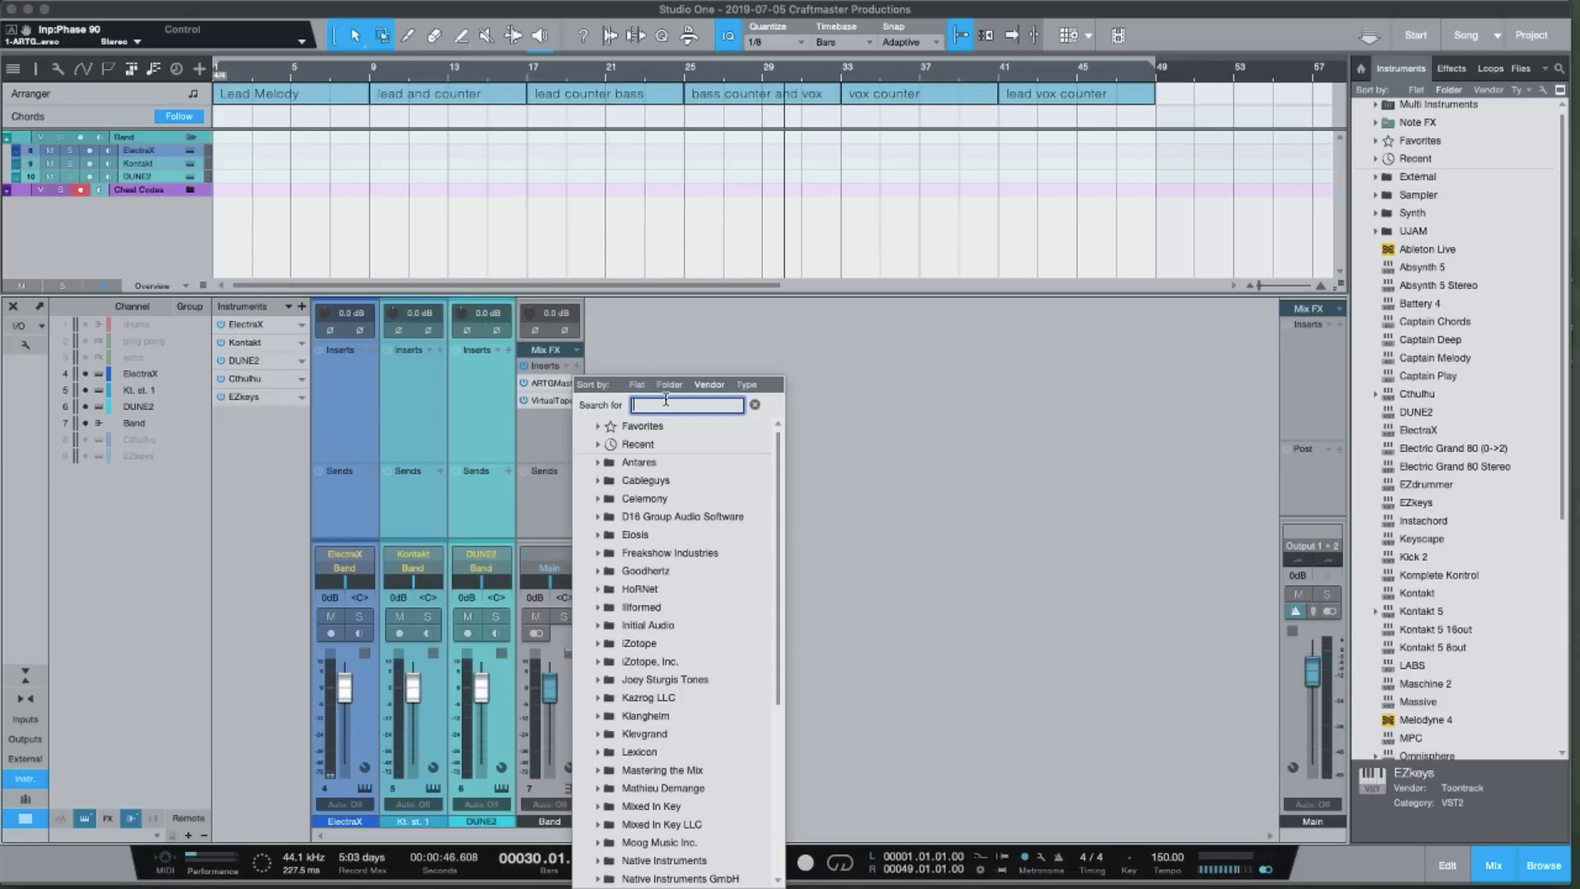
{"action": "type", "text": "abbey"}
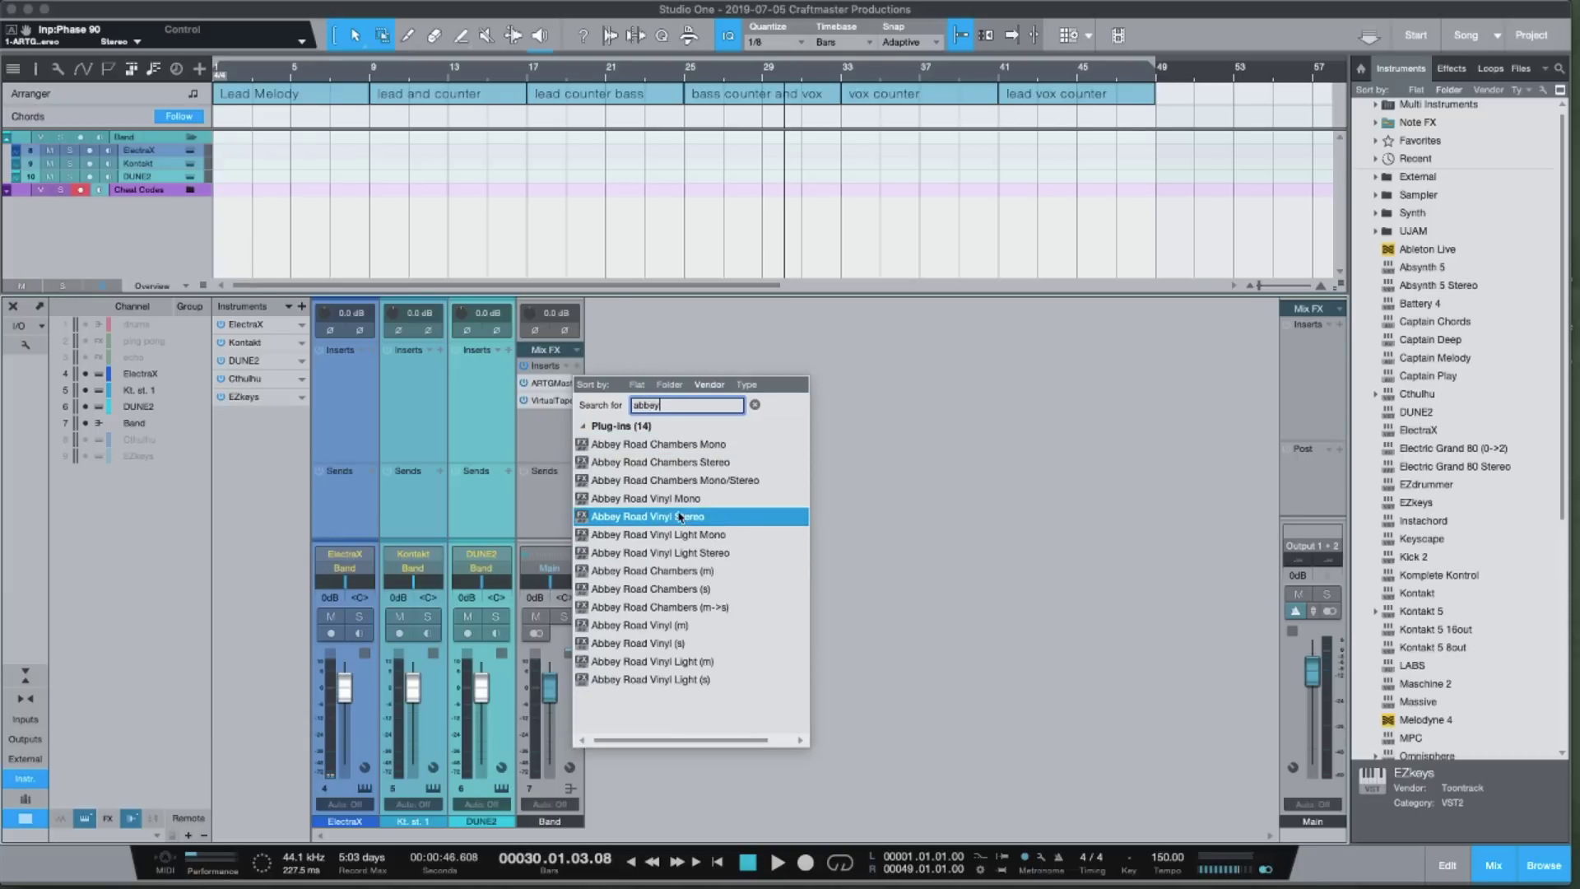
{"action": "double_click", "coordinate": [627, 515]}
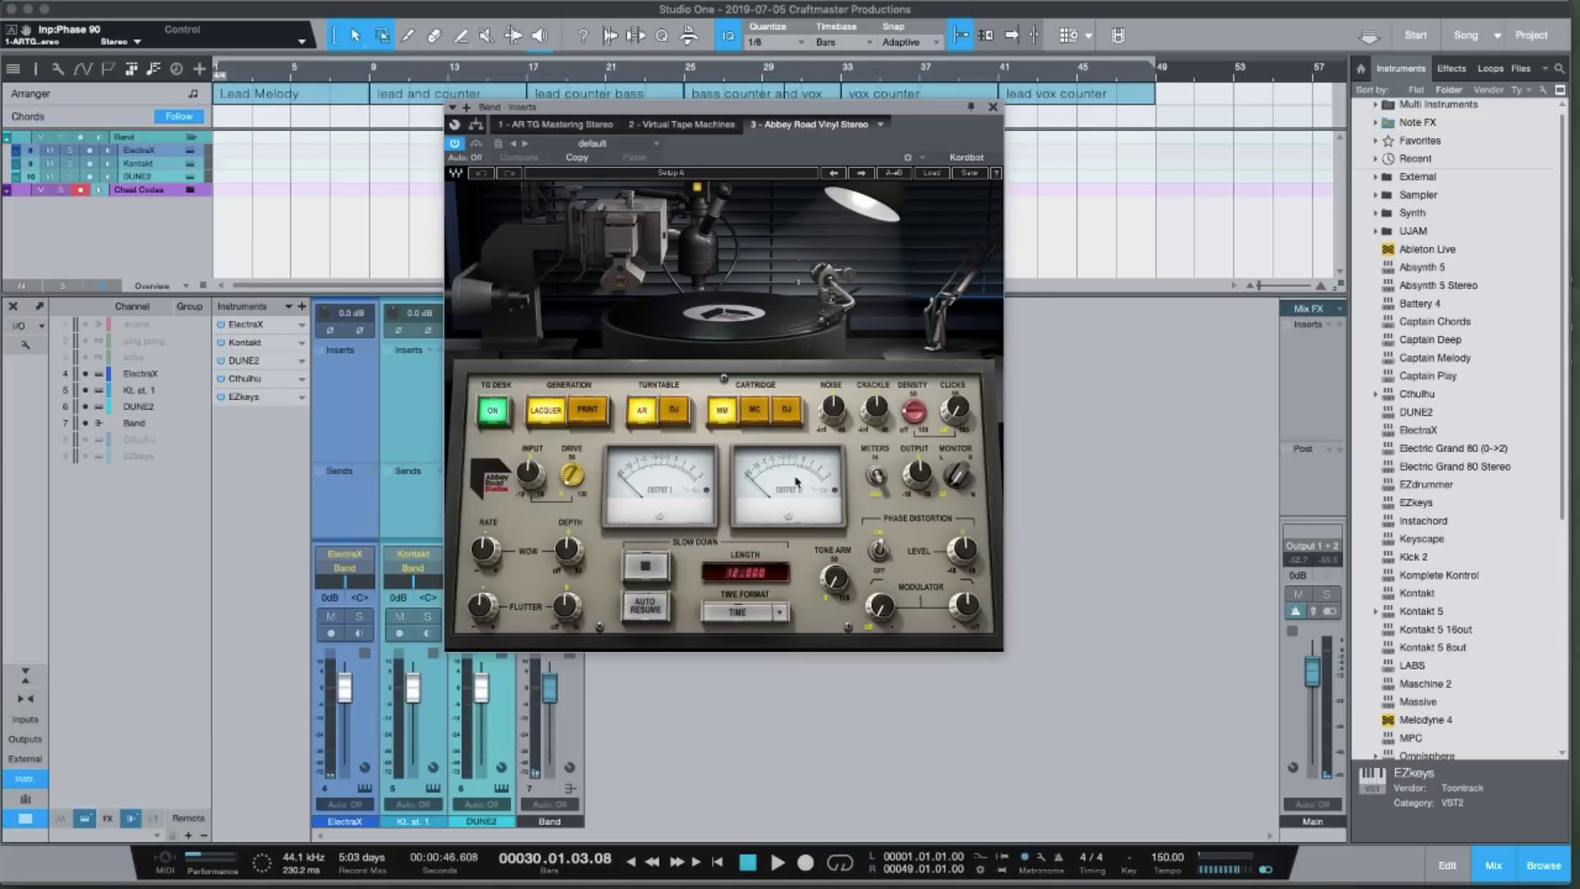
{"action": "left_click", "coordinate": [993, 107]}
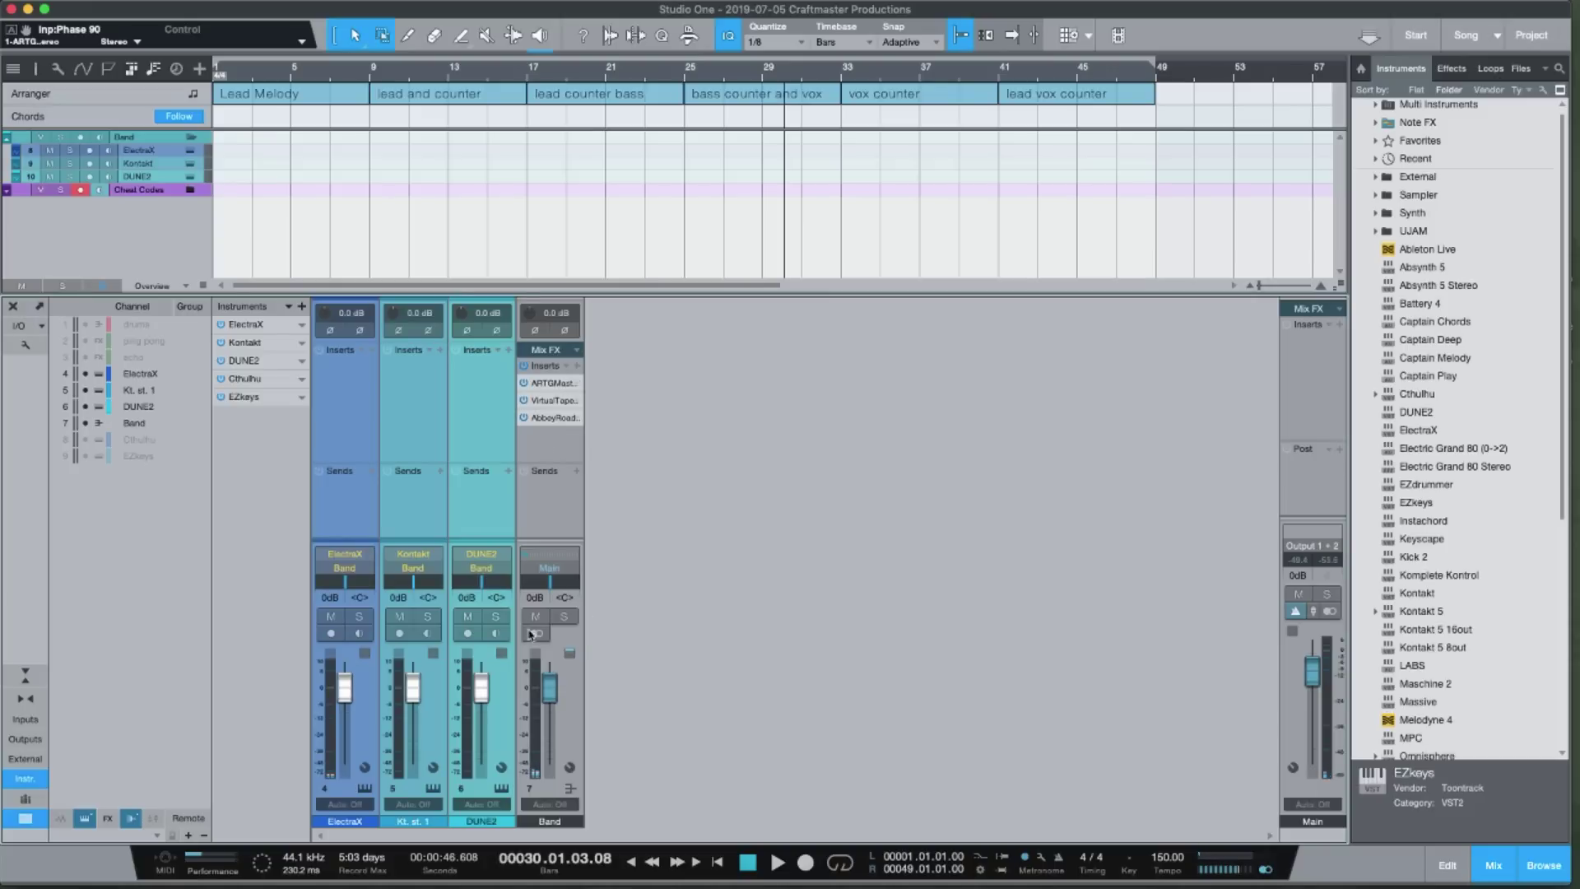
Add a new bus channel to the mixer and name it Filter
{"action": "right_click", "coordinate": [695, 649]}
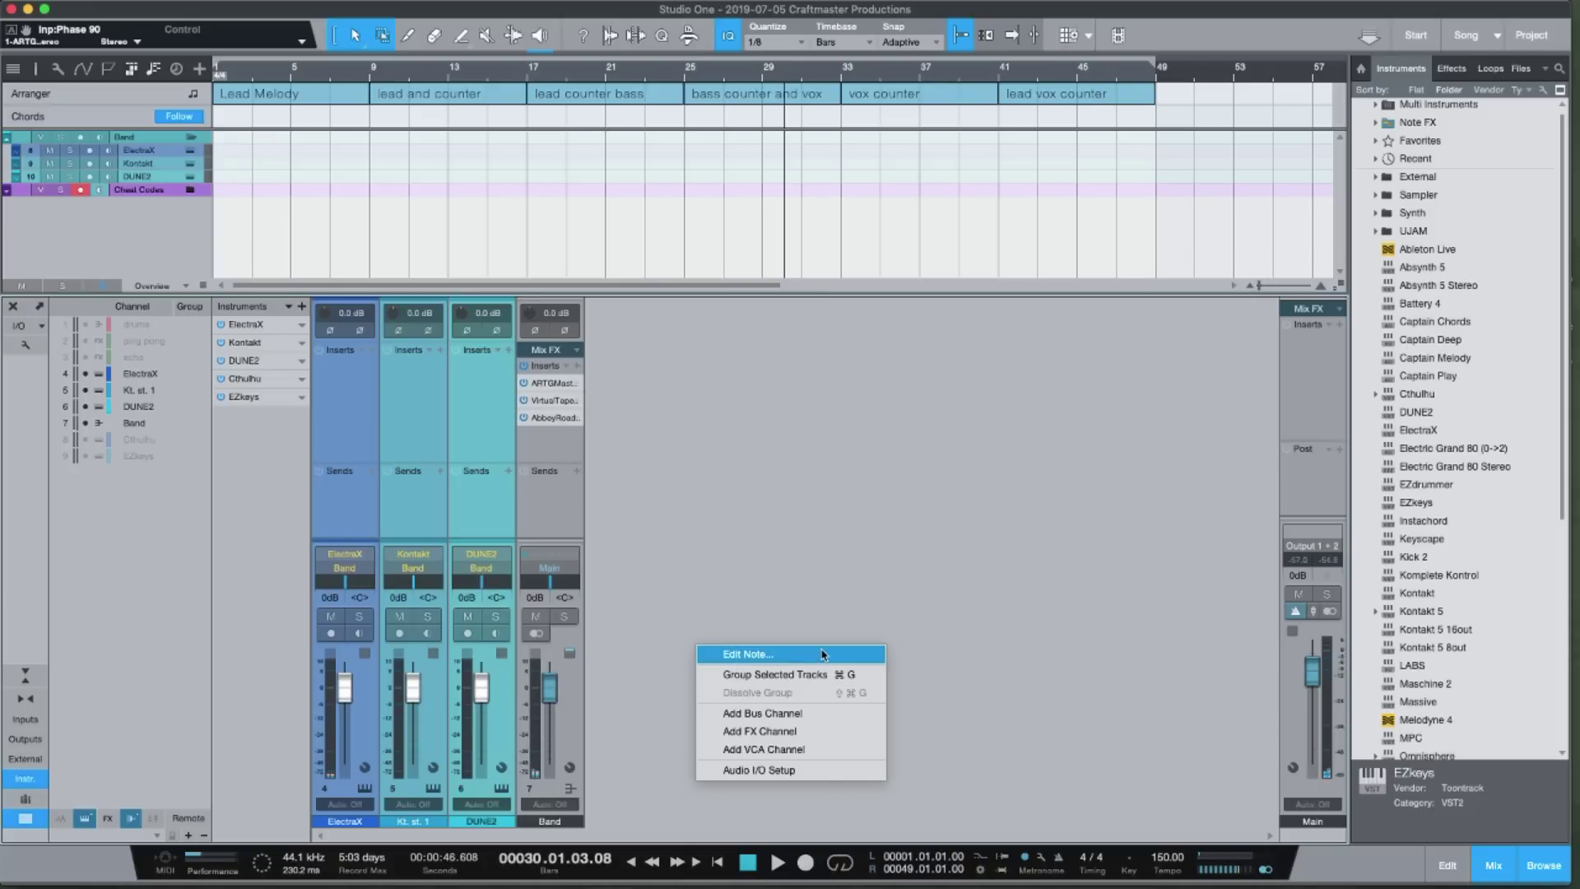
{"action": "left_click", "coordinate": [796, 713]}
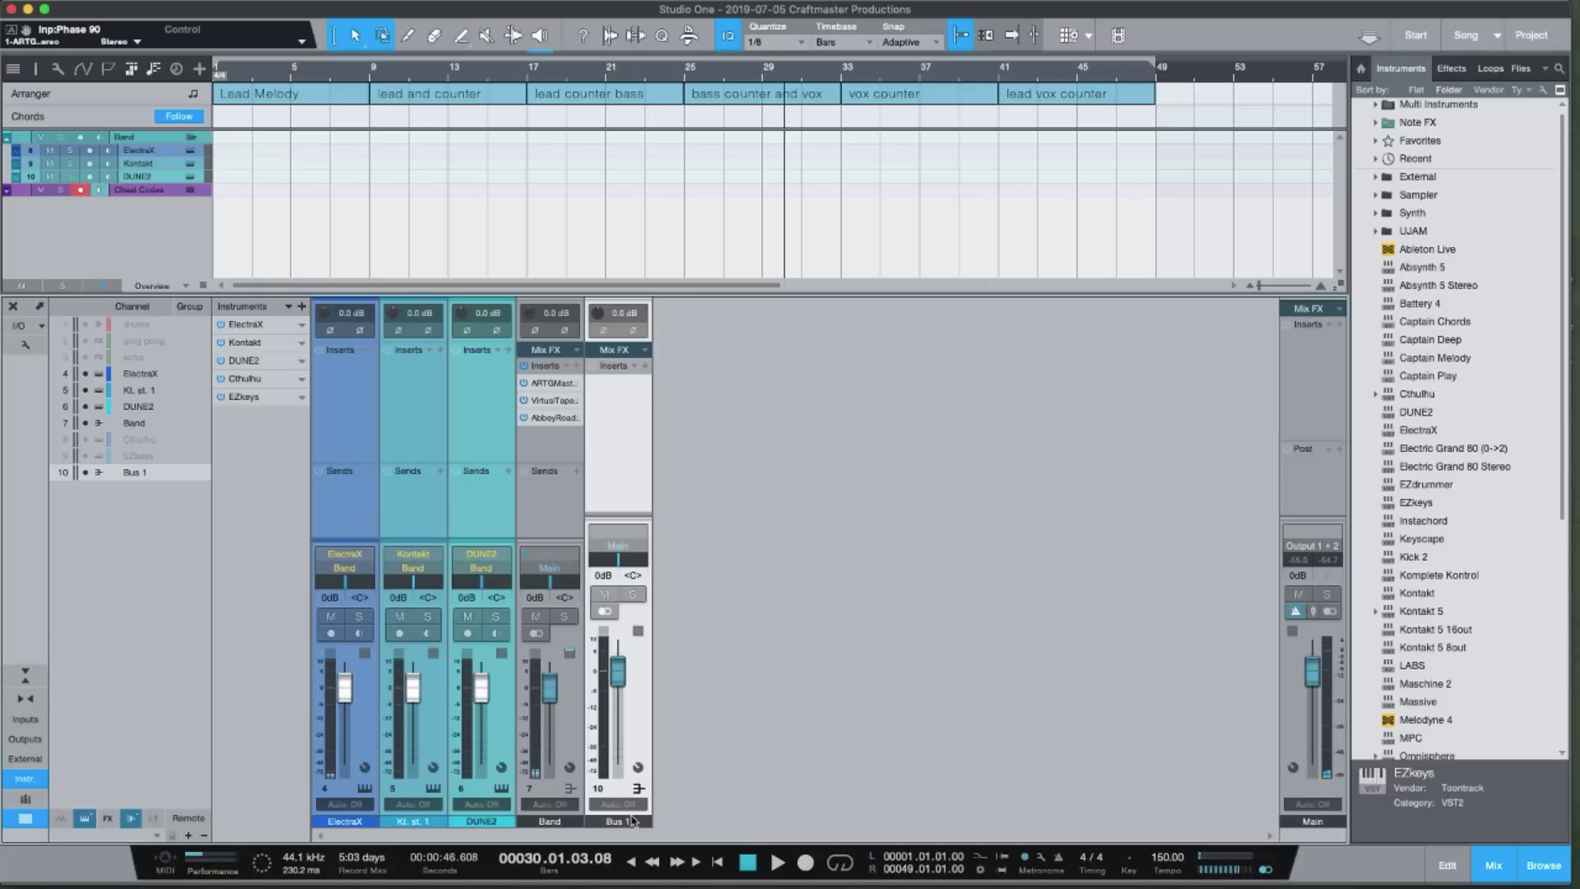
{"action": "double_click", "coordinate": [628, 819]}
{"action": "type", "text": "Fil"}
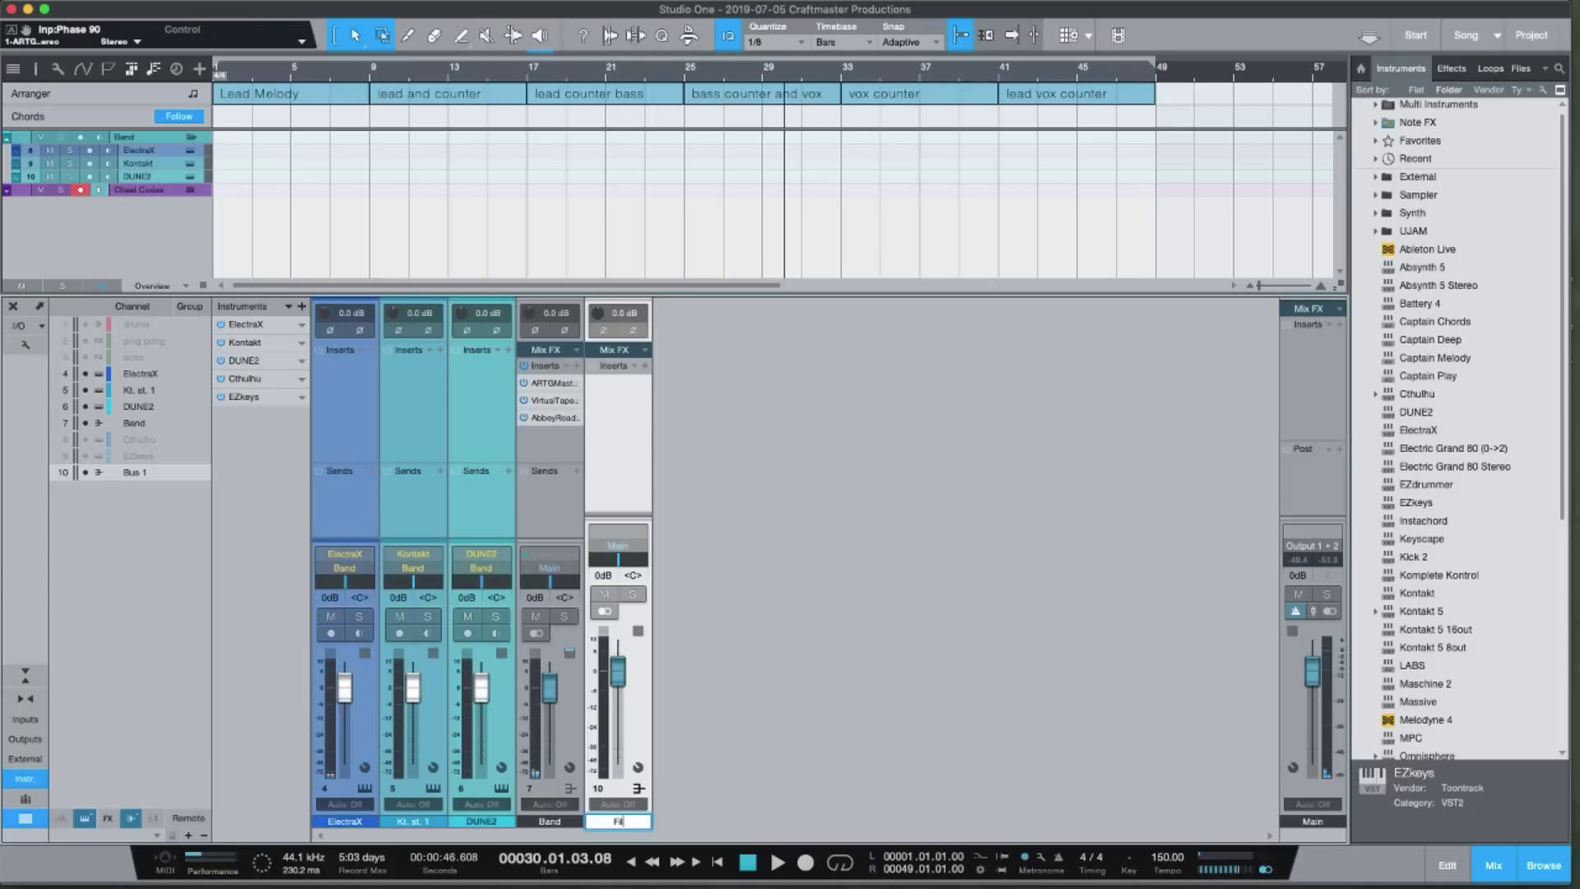
{"action": "type", "text": "ter"}
{"action": "key", "text": "Return"}
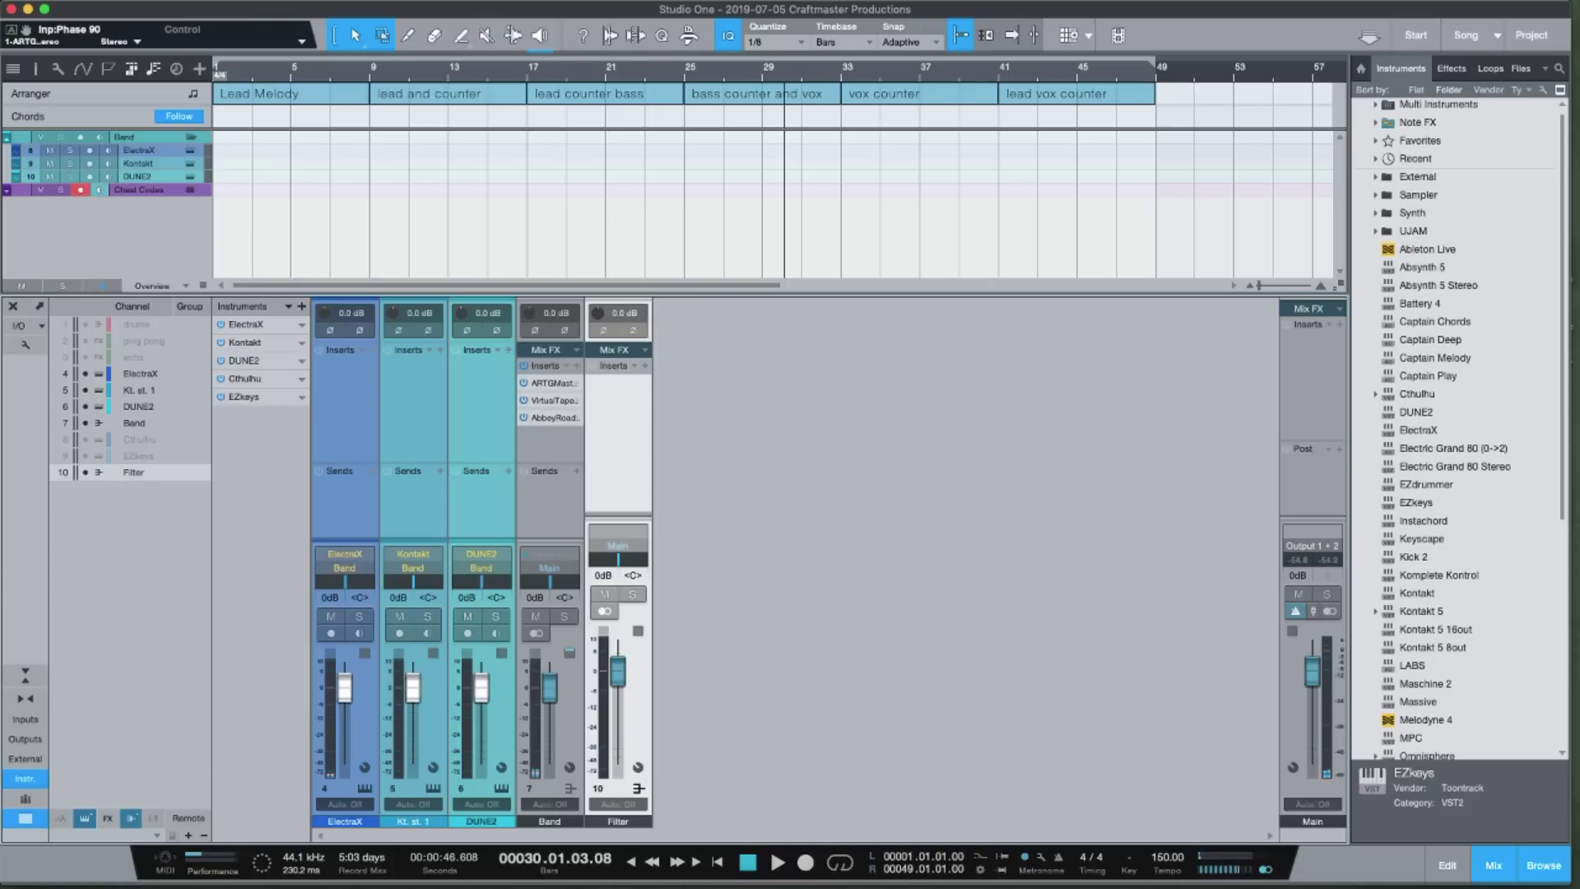
Route the Filter bus output to the Band bus and lengthen the channels' insert area
{"action": "left_click", "coordinate": [637, 546]}
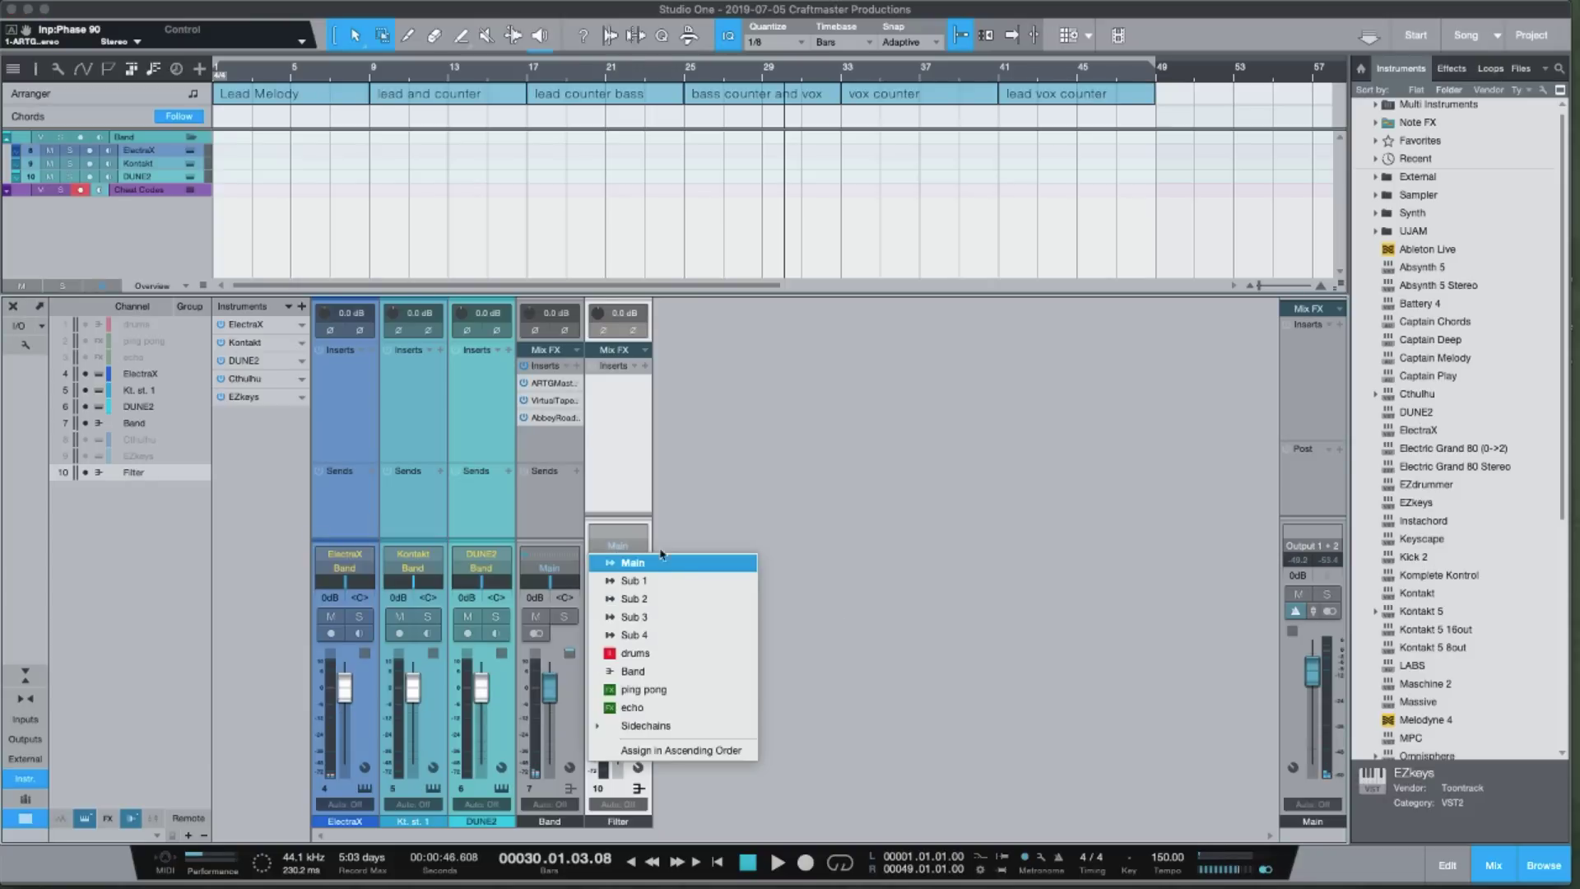
{"action": "left_click", "coordinate": [689, 676]}
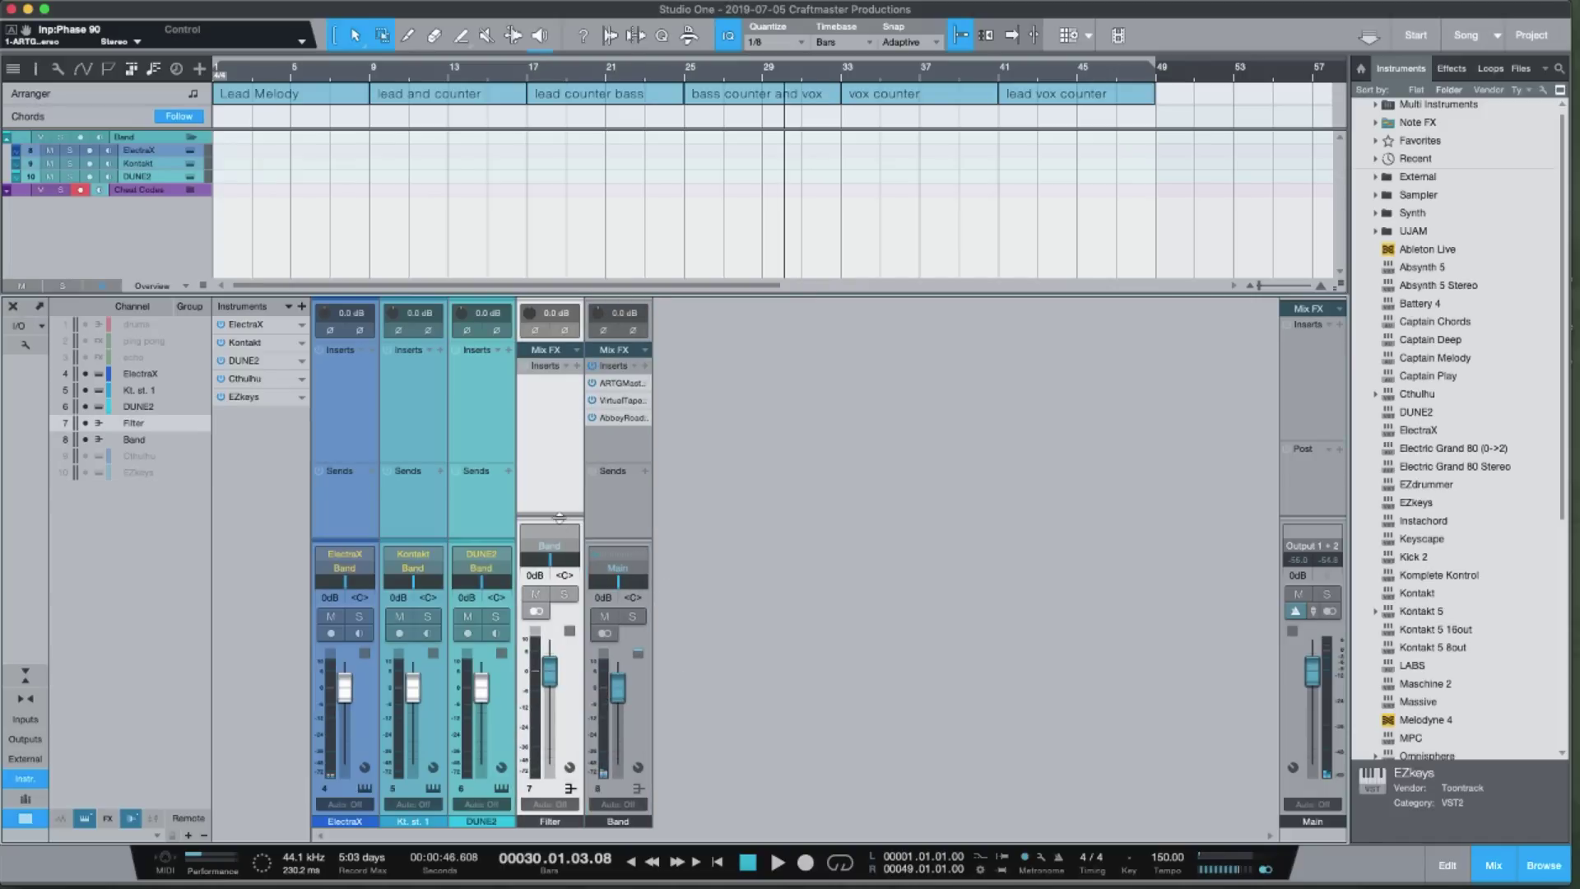
{"action": "left_click_drag", "start_coordinate": [559, 517], "coordinate": [551, 567]}
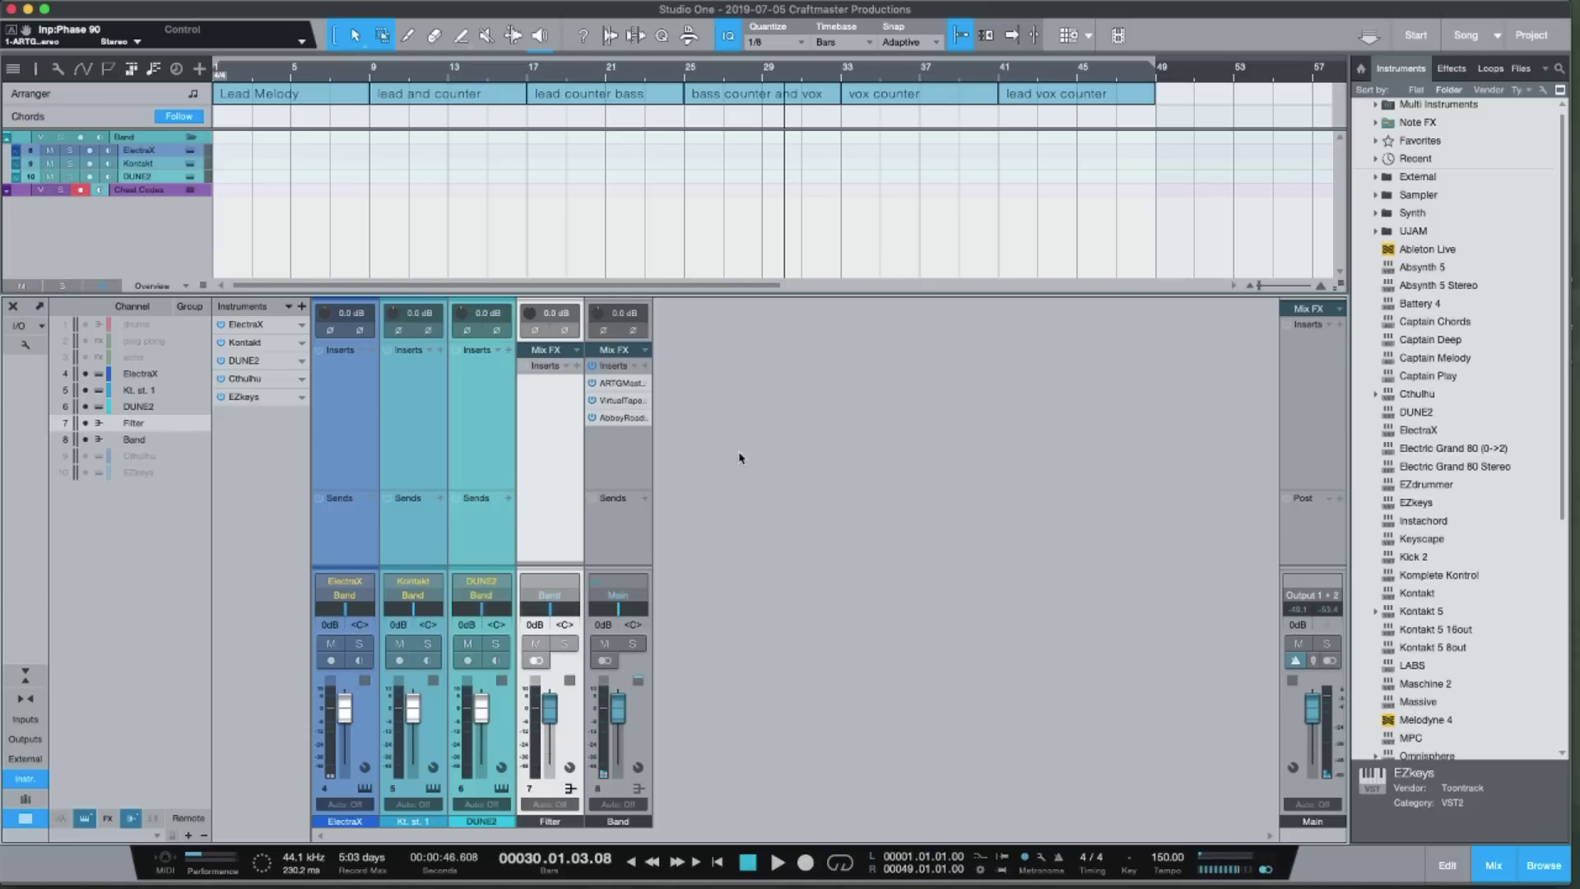
Insert the Looperator effect on the Filter bus and close its plug-in window
{"action": "left_click", "coordinate": [372, 744]}
{"action": "left_click", "coordinate": [455, 743]}
{"action": "left_click", "coordinate": [396, 746]}
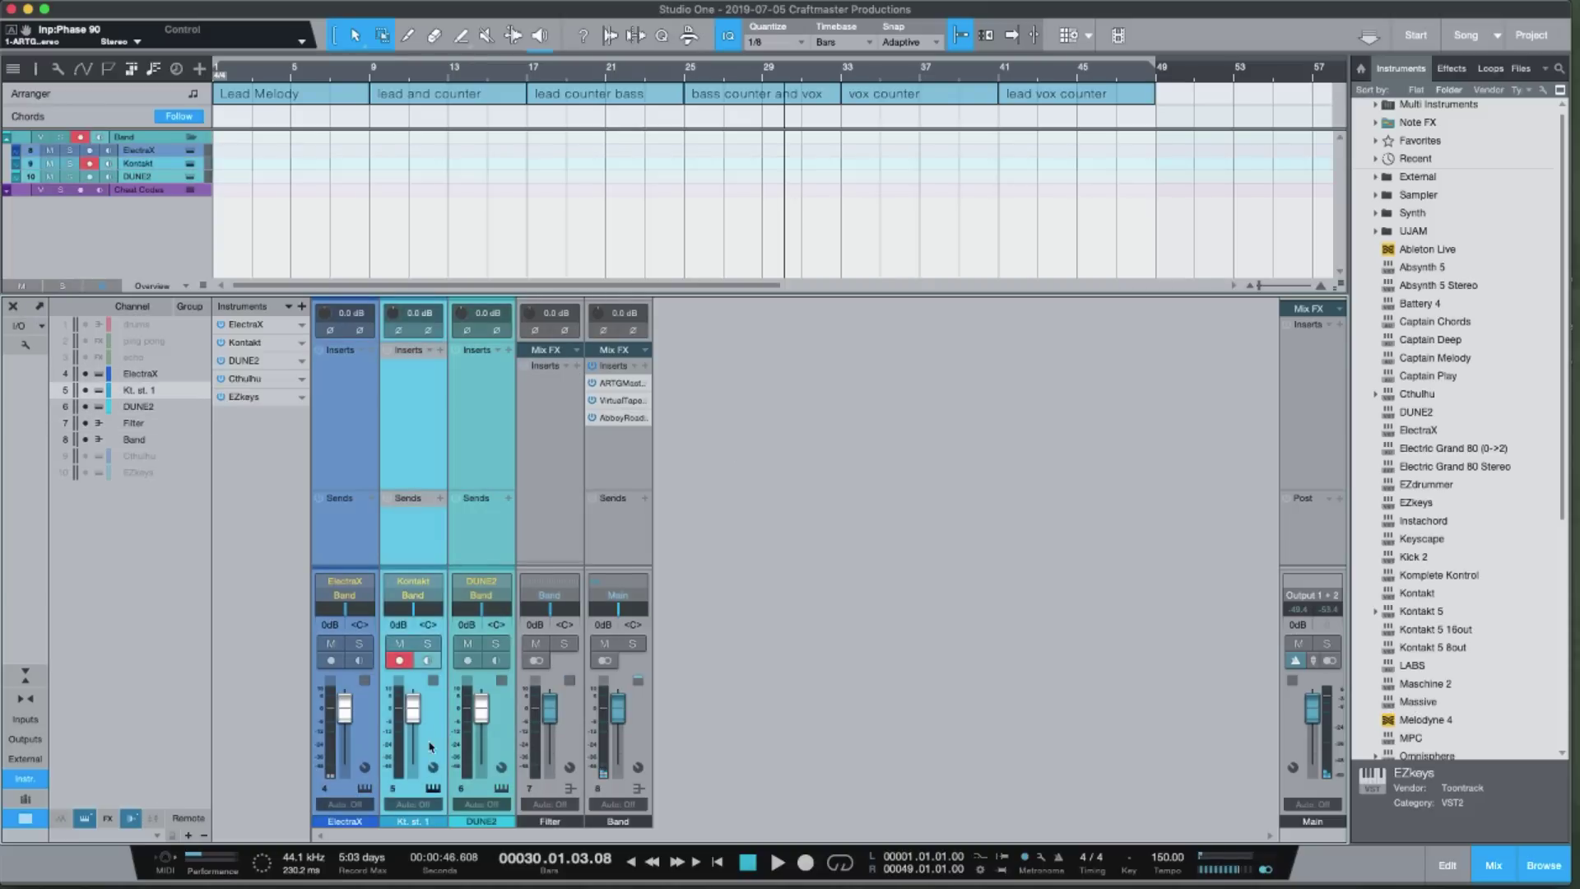
{"action": "left_click", "coordinate": [577, 365]}
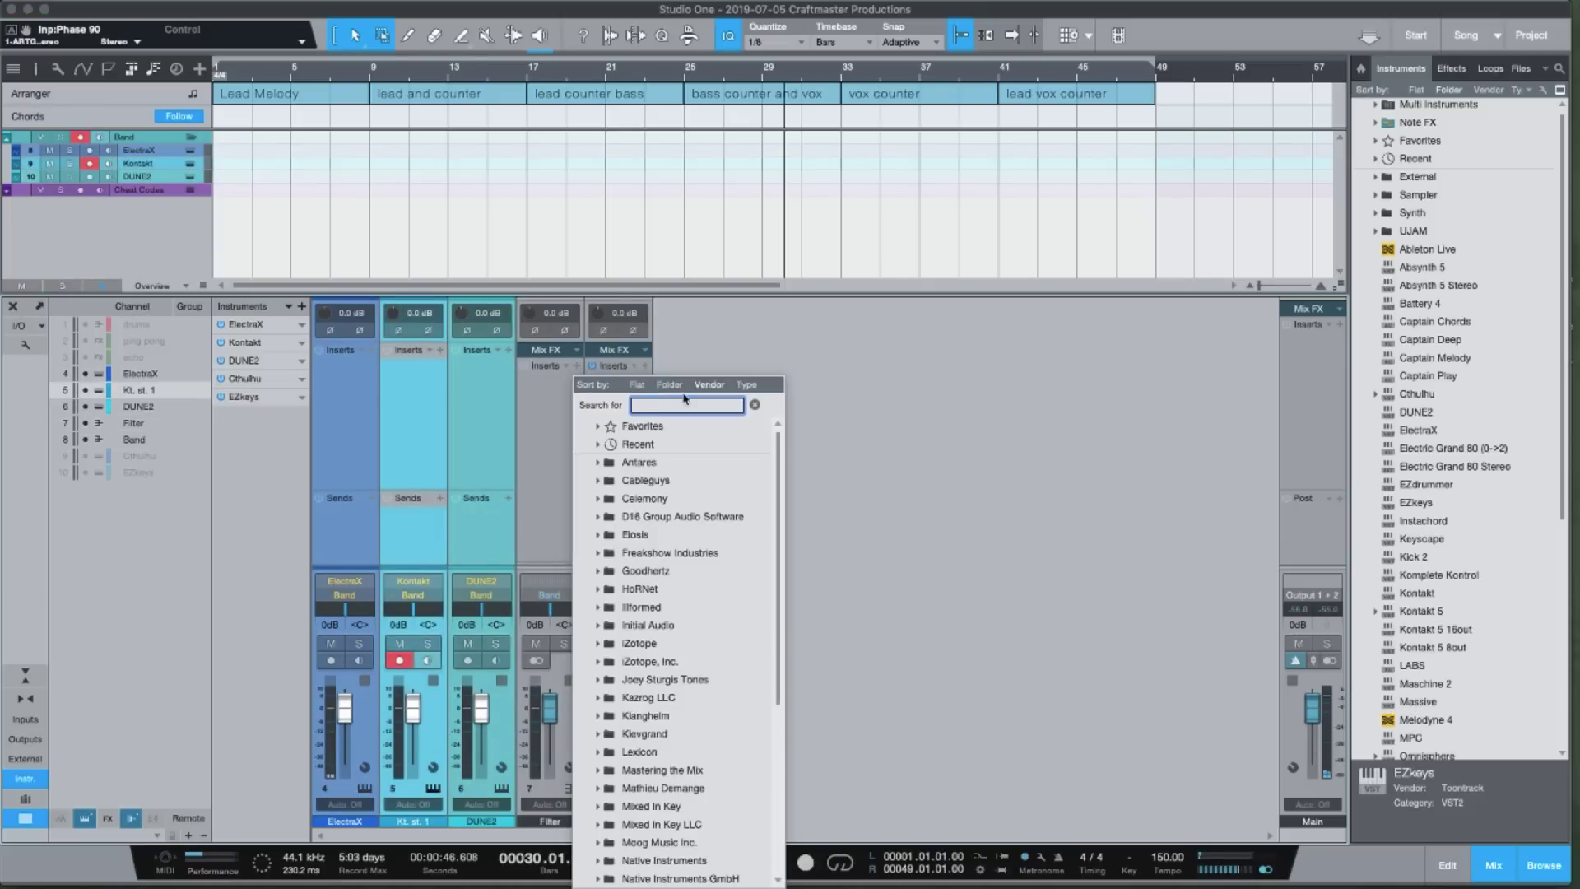
{"action": "type", "text": "loop"}
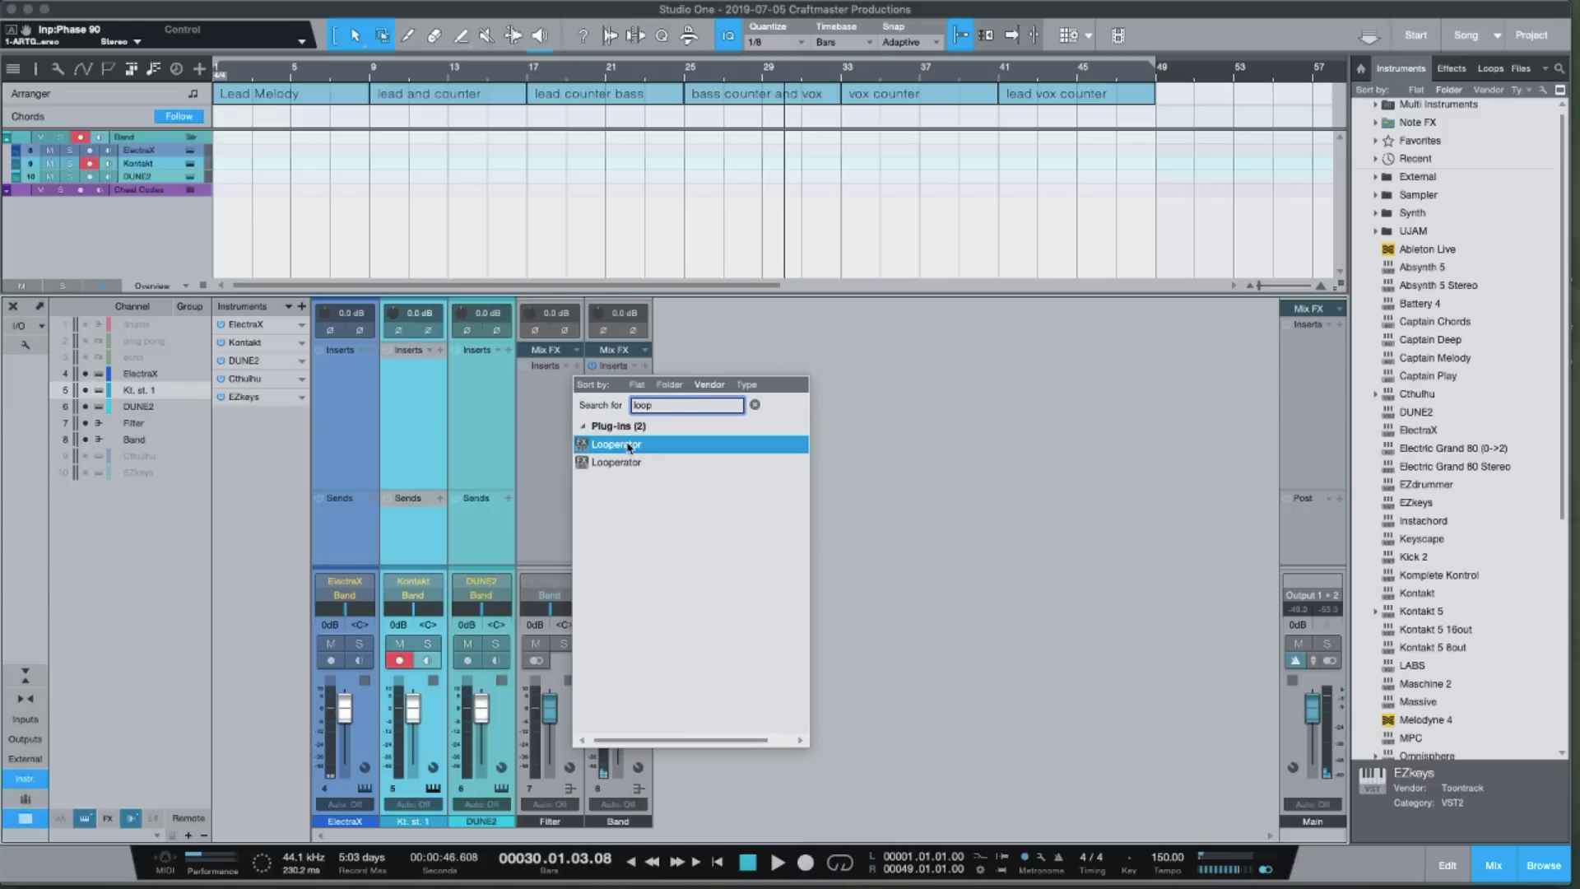
{"action": "double_click", "coordinate": [627, 444]}
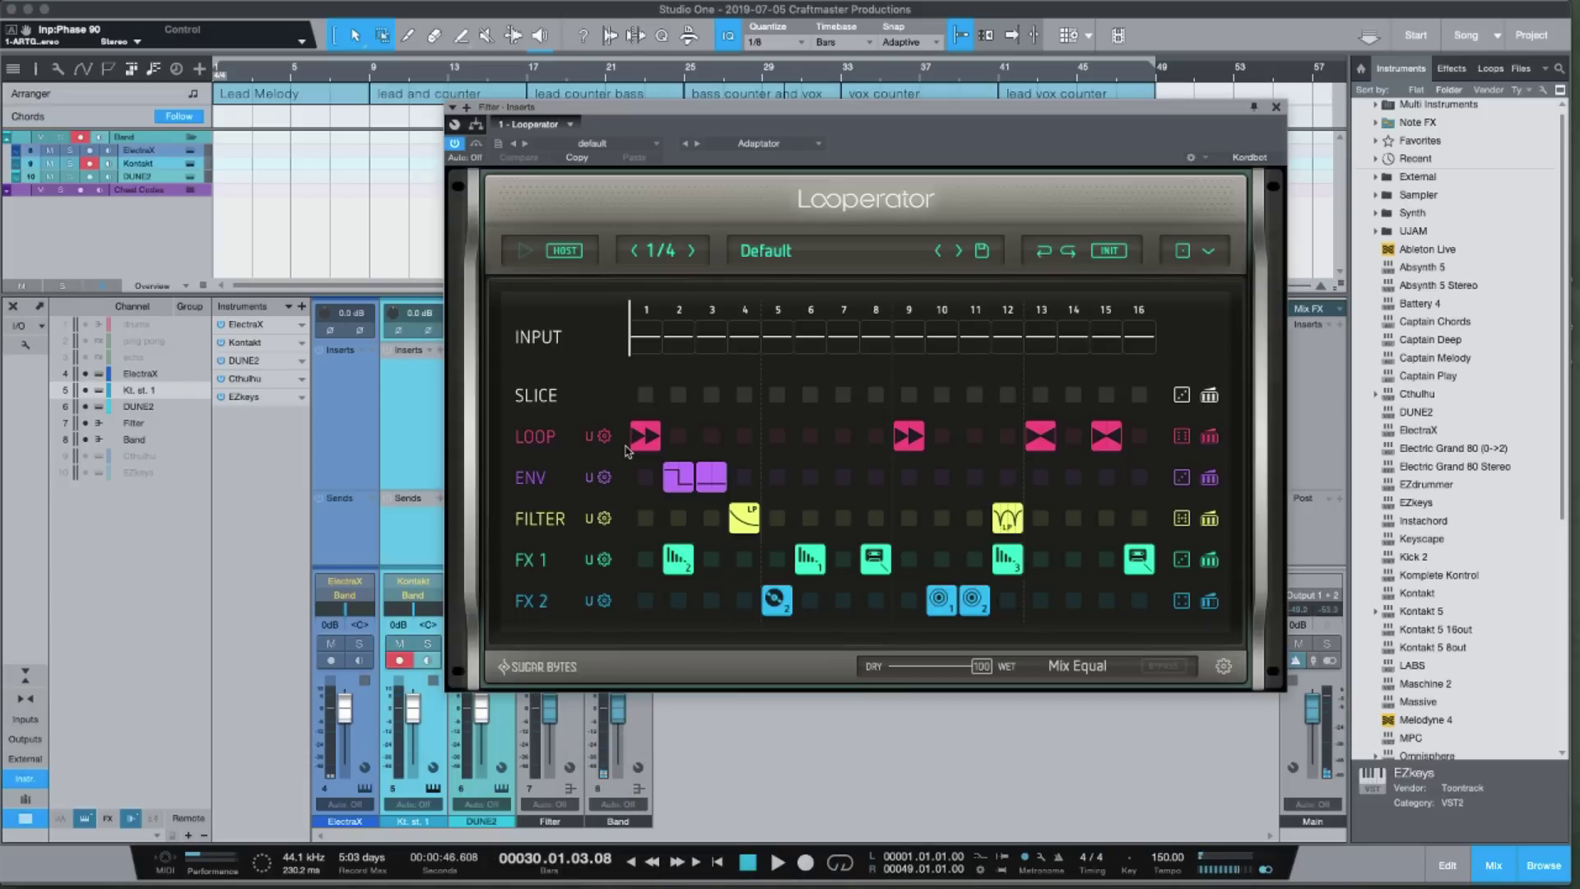
{"action": "left_click", "coordinate": [1277, 108]}
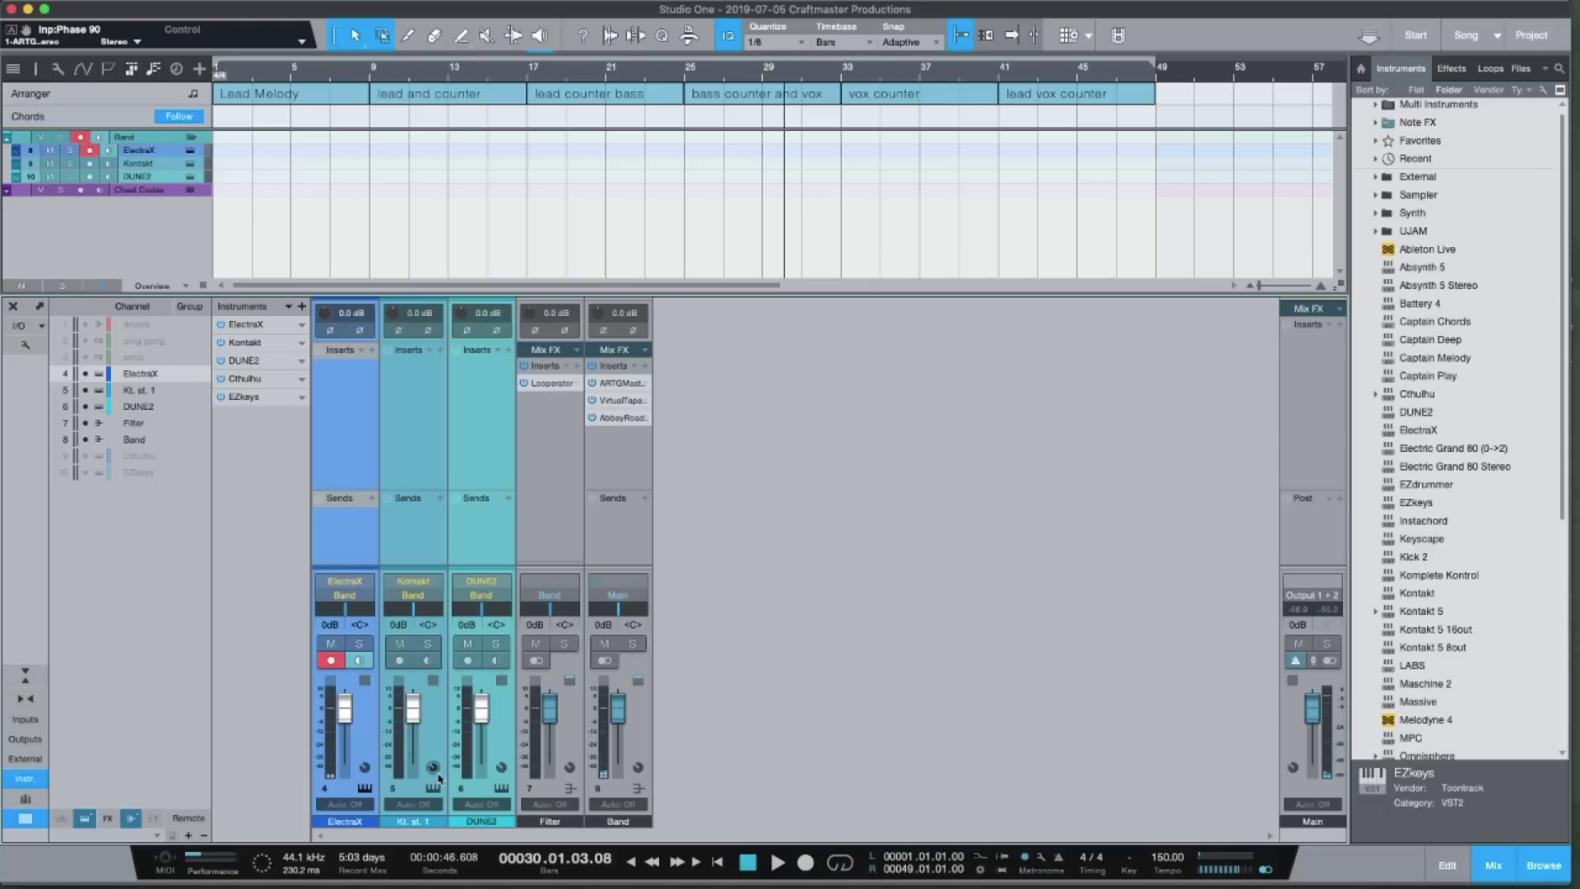
Select the ElectraX and Kontakt channels together and route their outputs to the Filter bus
{"action": "left_click", "coordinate": [434, 759]}
{"action": "left_click", "coordinate": [412, 599]}
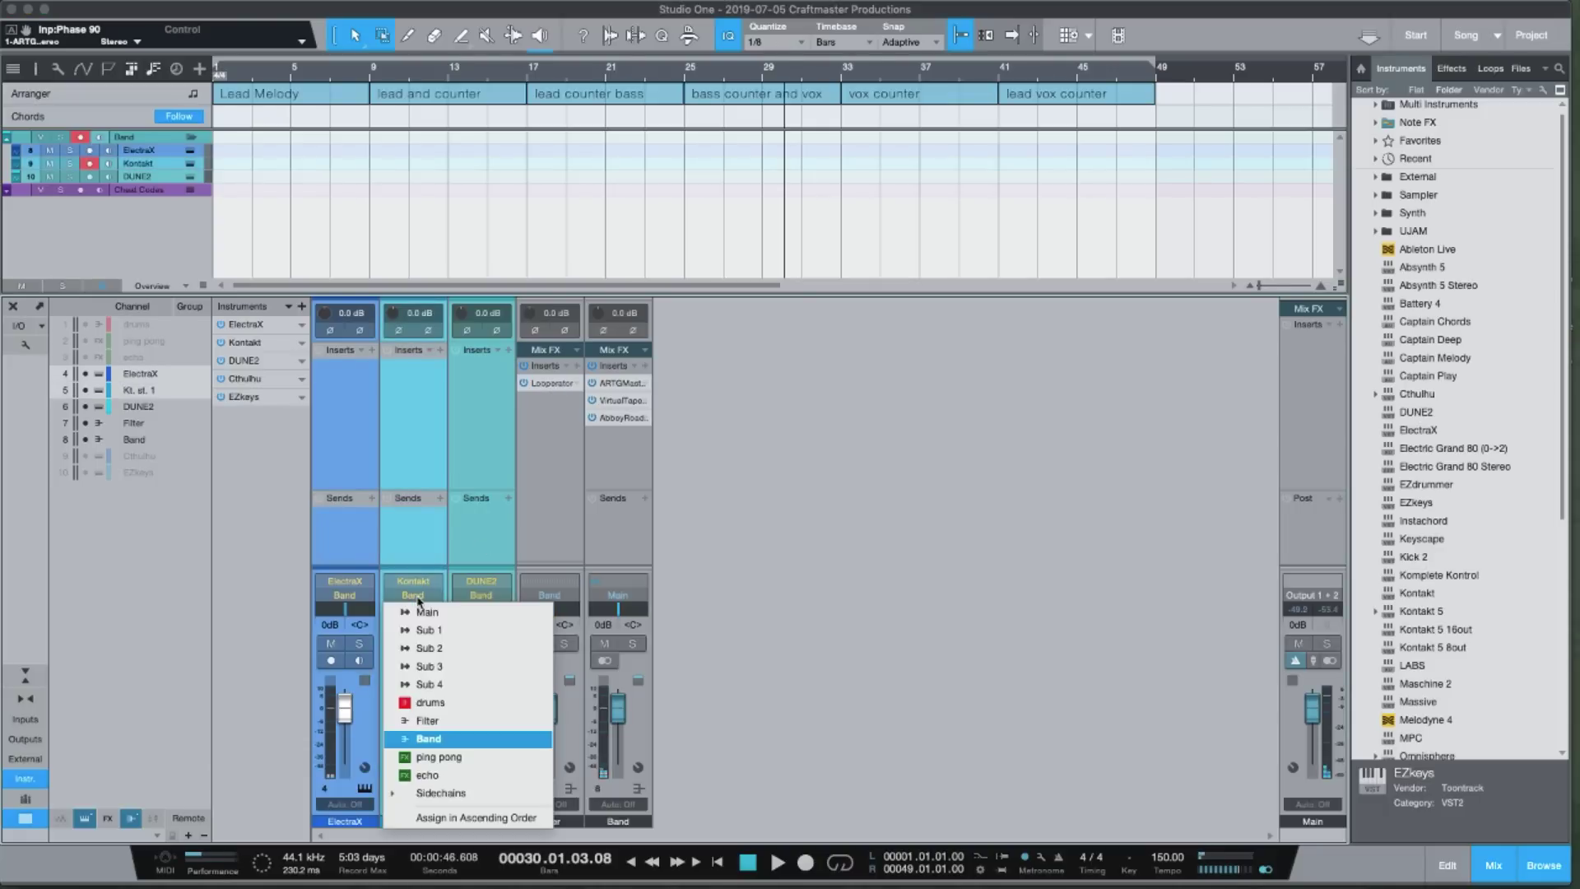
{"action": "left_click", "coordinate": [449, 719]}
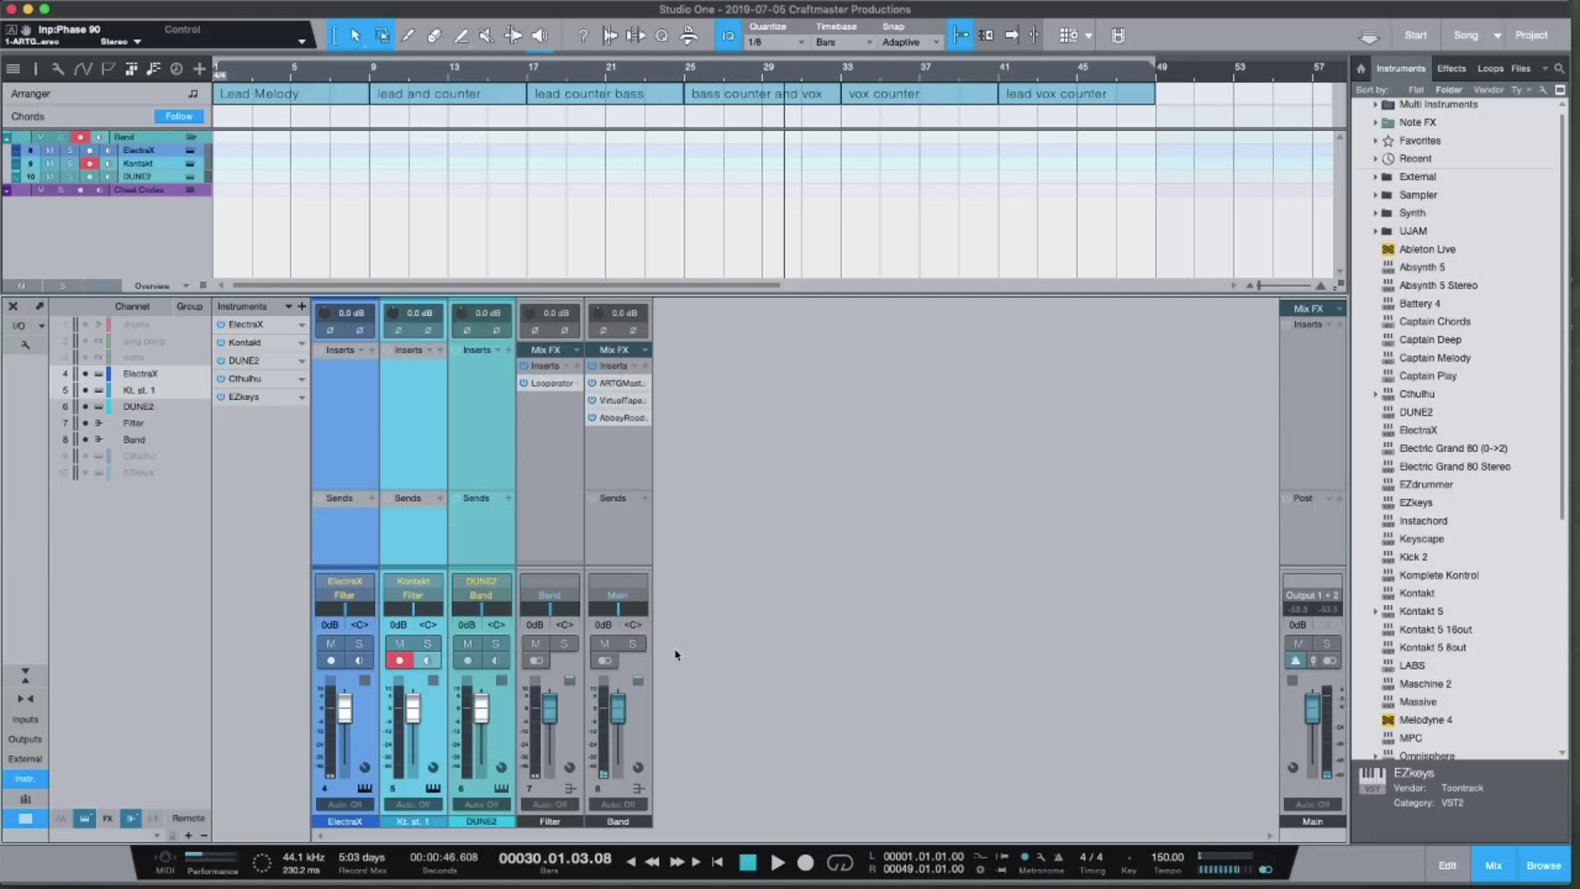
{"action": "left_click", "coordinate": [353, 596]}
{"action": "left_click", "coordinate": [436, 544]}
{"action": "left_click", "coordinate": [362, 745]}
{"action": "left_click", "coordinate": [413, 594]}
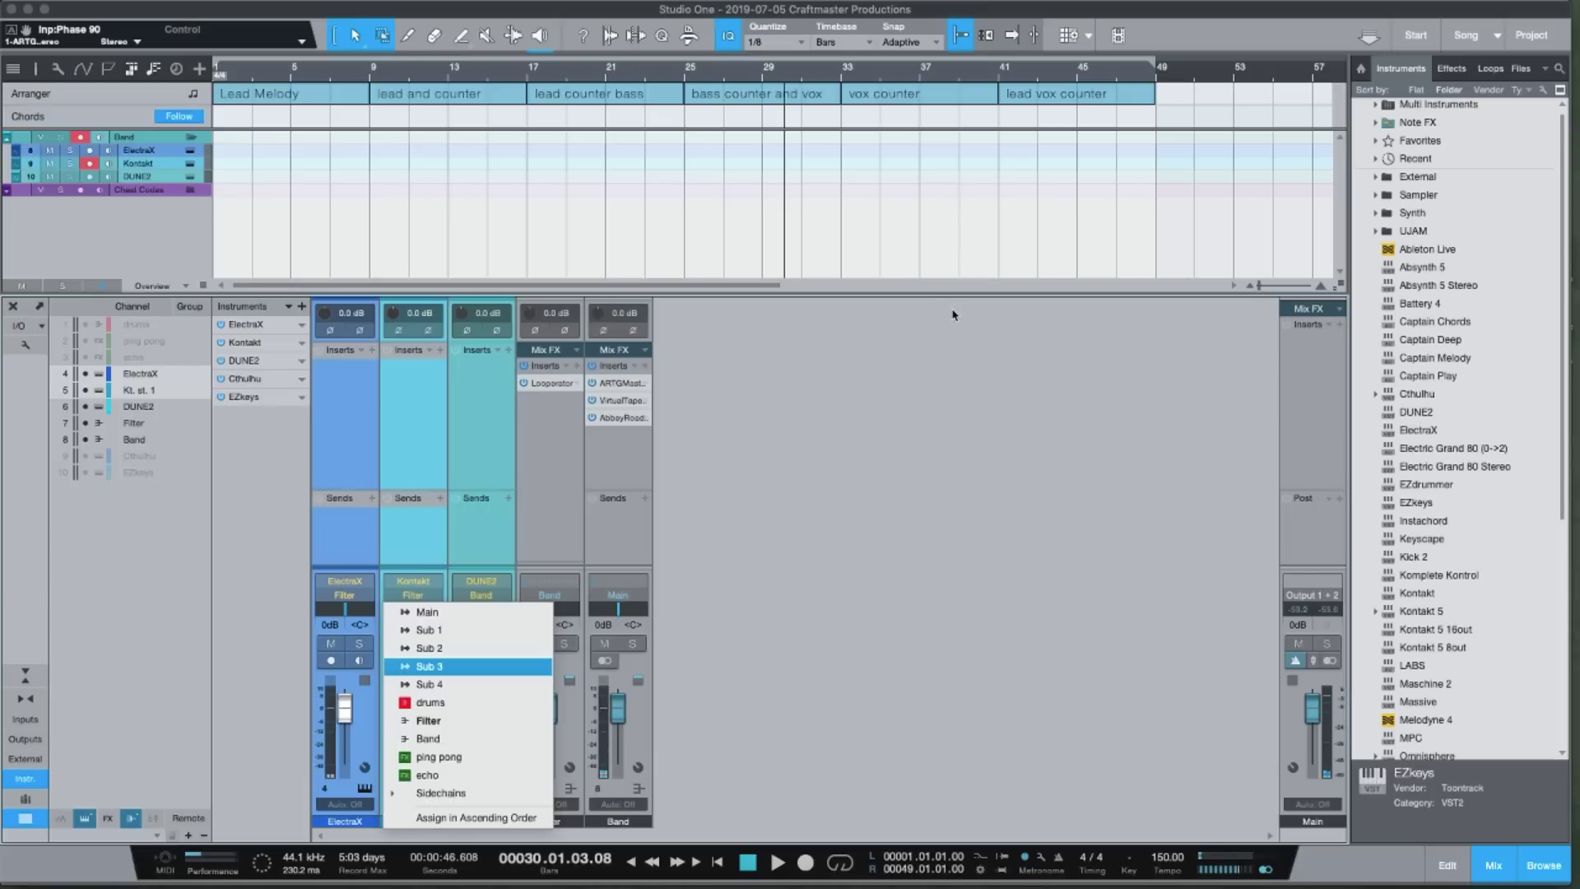
{"action": "left_click", "coordinate": [724, 208]}
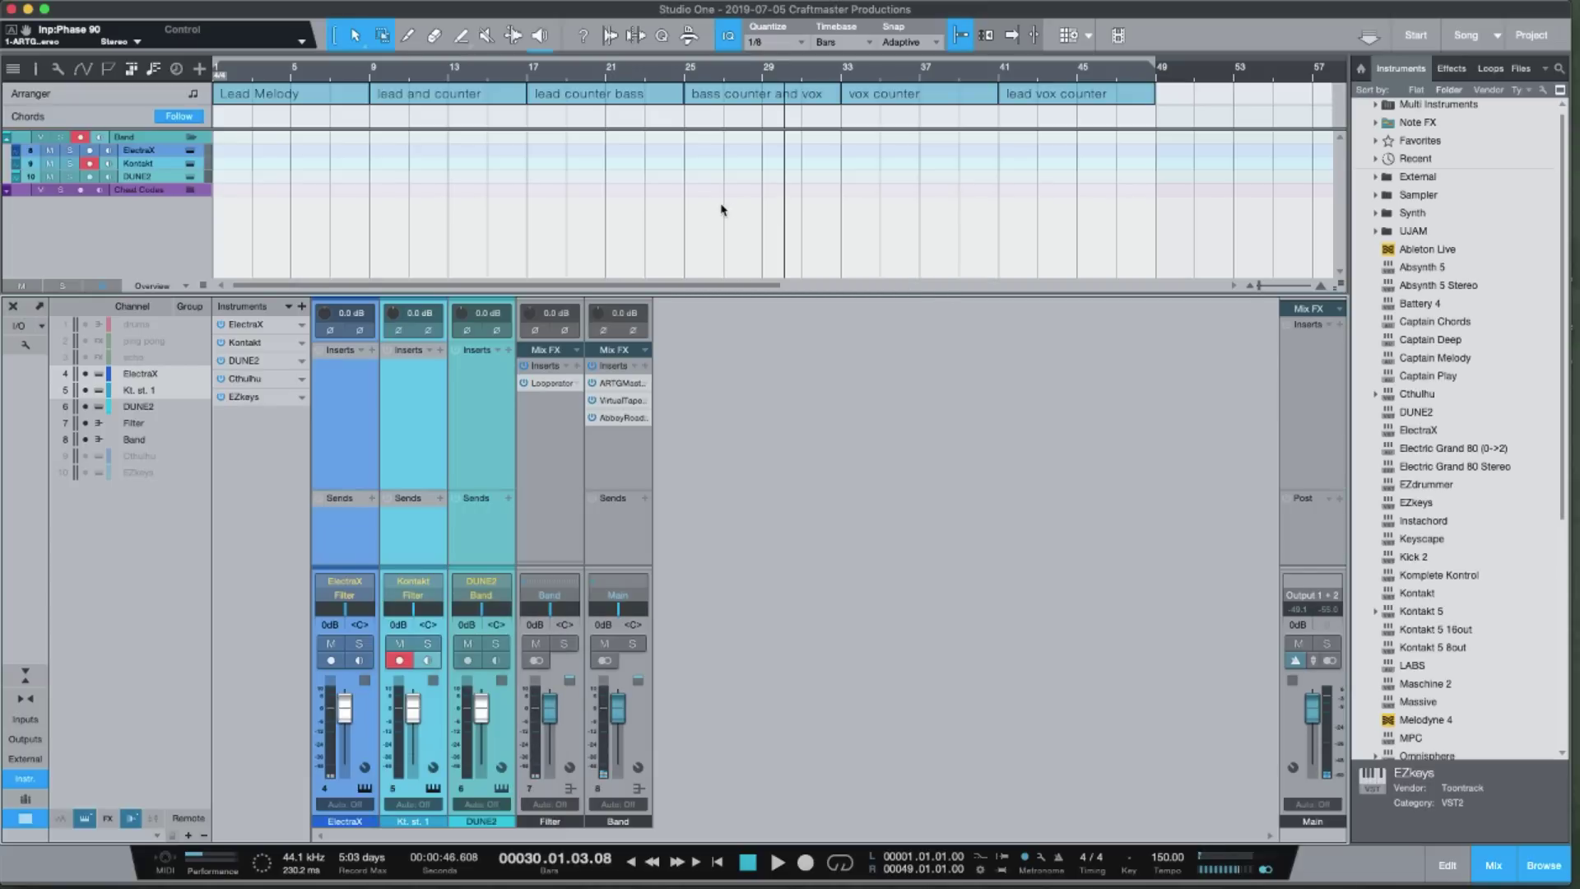
Reduce the mixer's height to enlarge the arrangement and open the Save As Template dialog
{"action": "left_click_drag", "start_coordinate": [761, 294], "coordinate": [754, 524]}
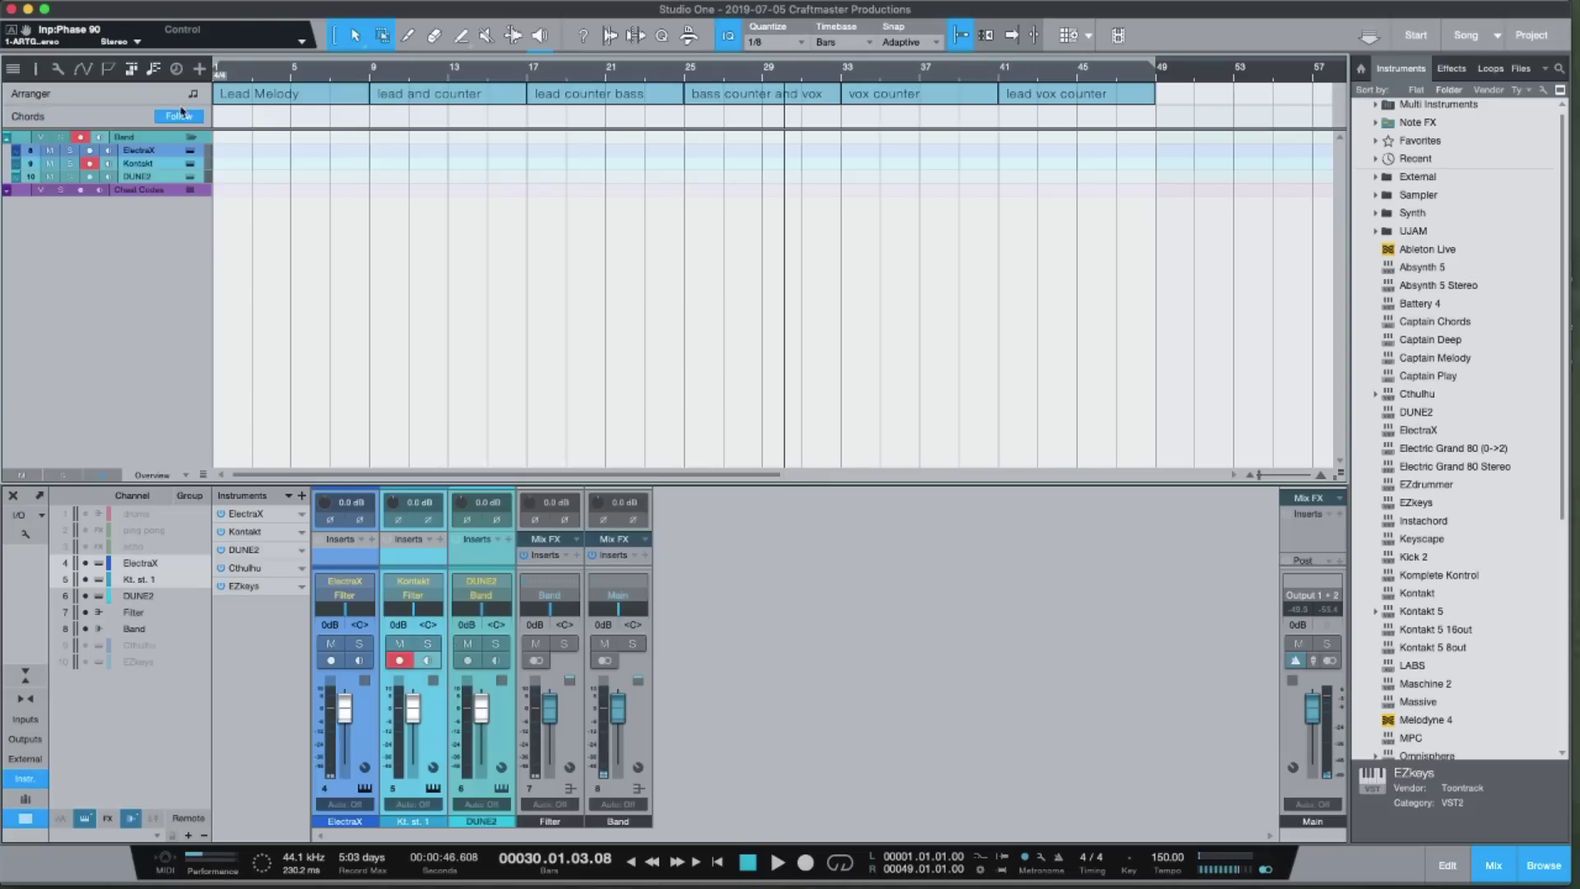
{"action": "mouse_move", "coordinate": [83, 4]}
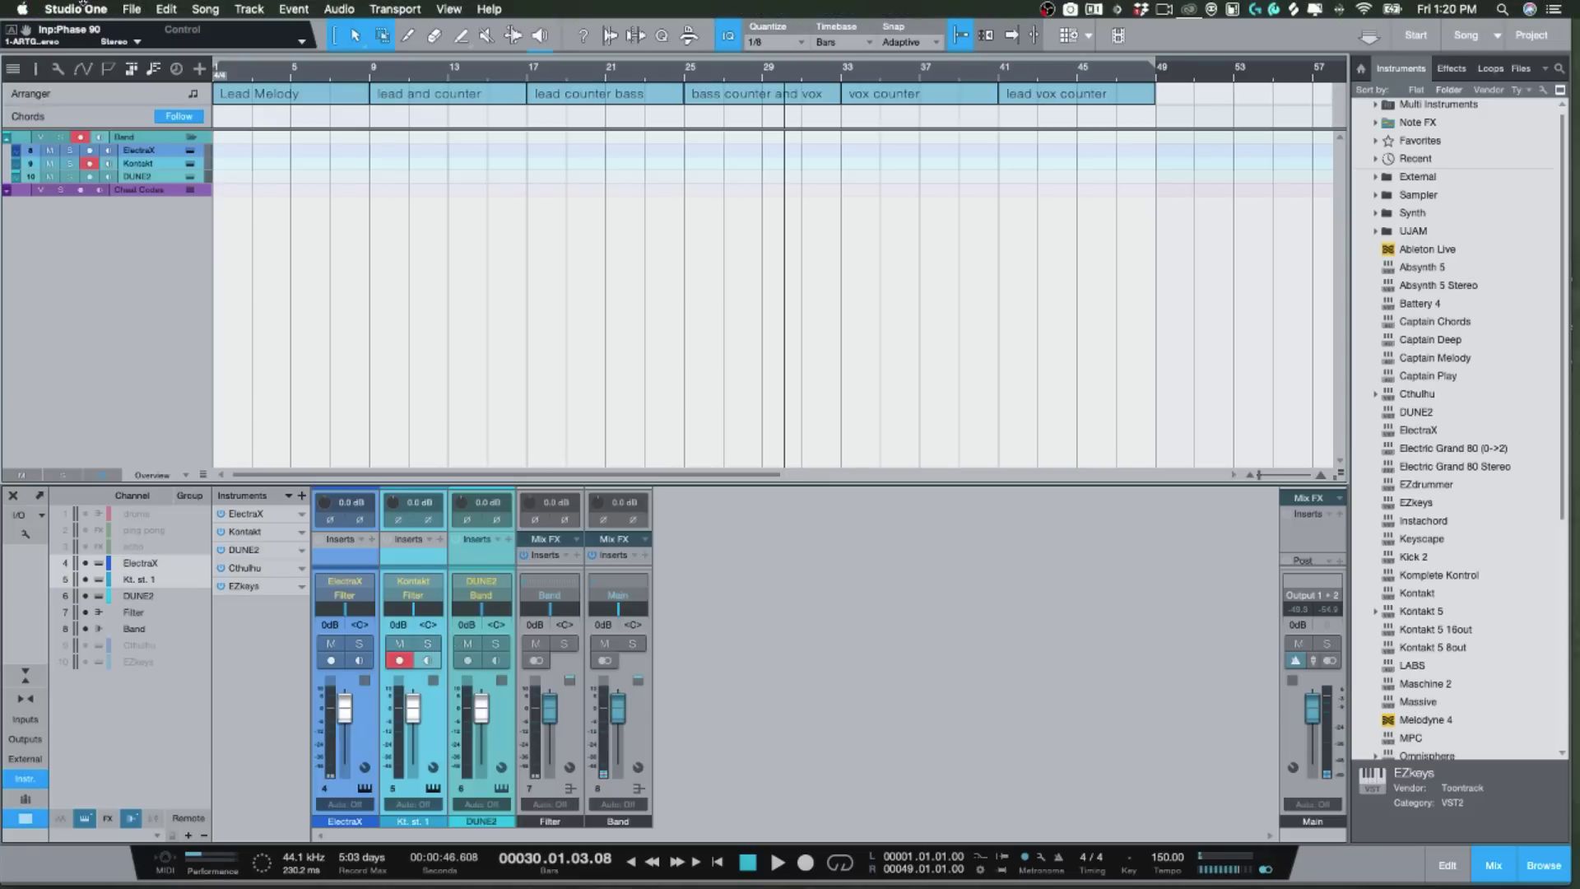
{"action": "left_click", "coordinate": [130, 13]}
{"action": "left_click", "coordinate": [237, 221]}
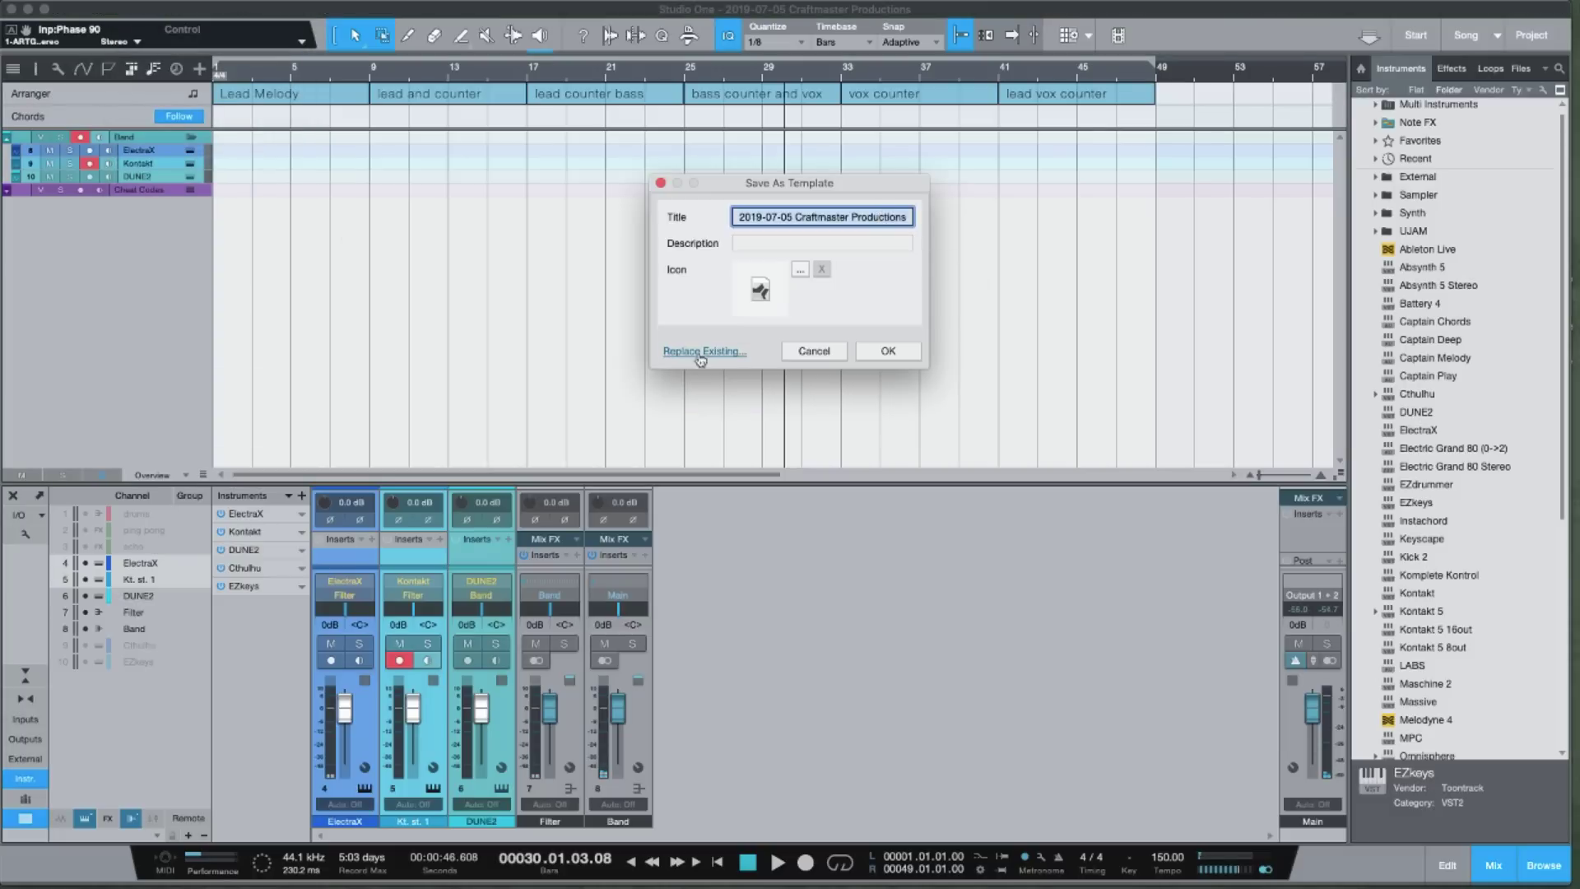
Look through the existing song templates available for replacement, select SKIMASK.songtemplate, and cancel out of saving the template
{"action": "left_click", "coordinate": [701, 352]}
{"action": "mouse_move", "coordinate": [1530, 49]}
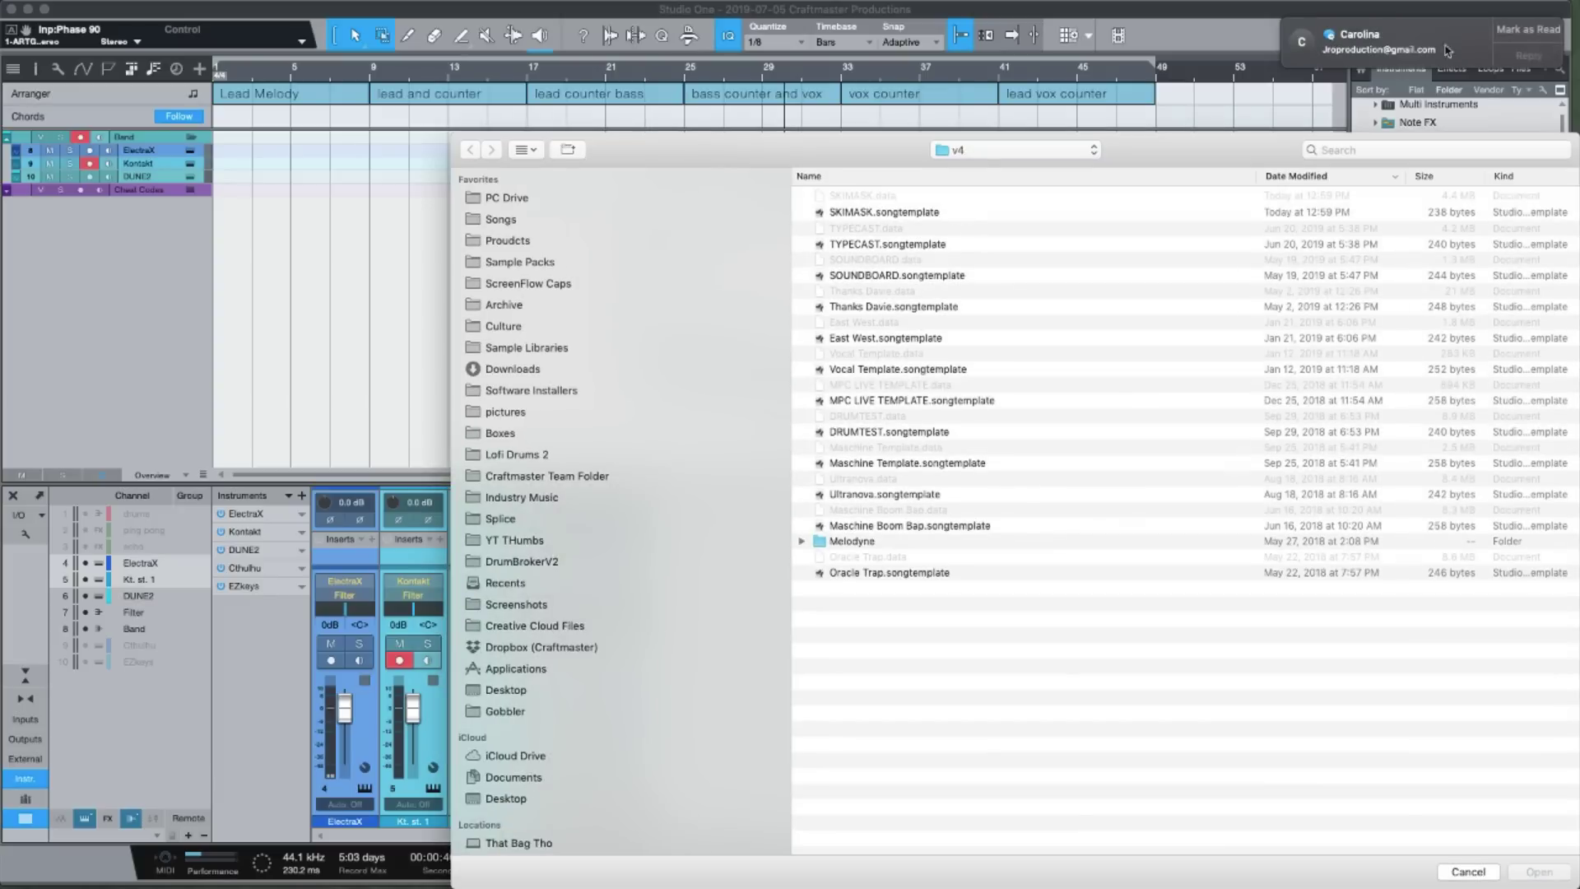
{"action": "left_click", "coordinate": [1515, 31]}
{"action": "left_click", "coordinate": [918, 213]}
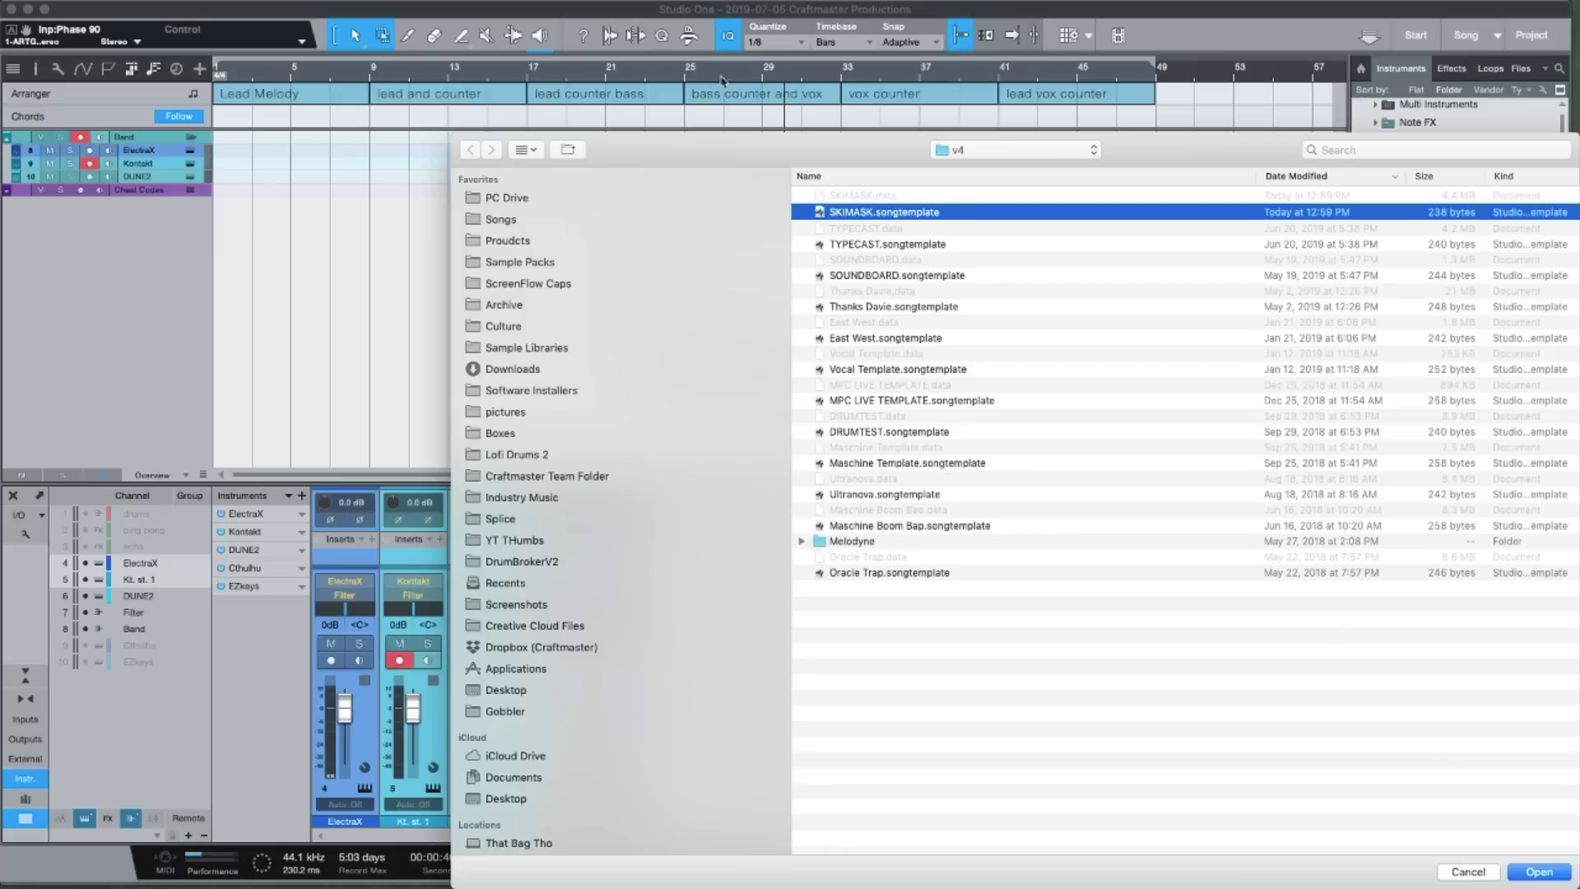
{"action": "left_click_drag", "start_coordinate": [1166, 155], "coordinate": [690, 99]}
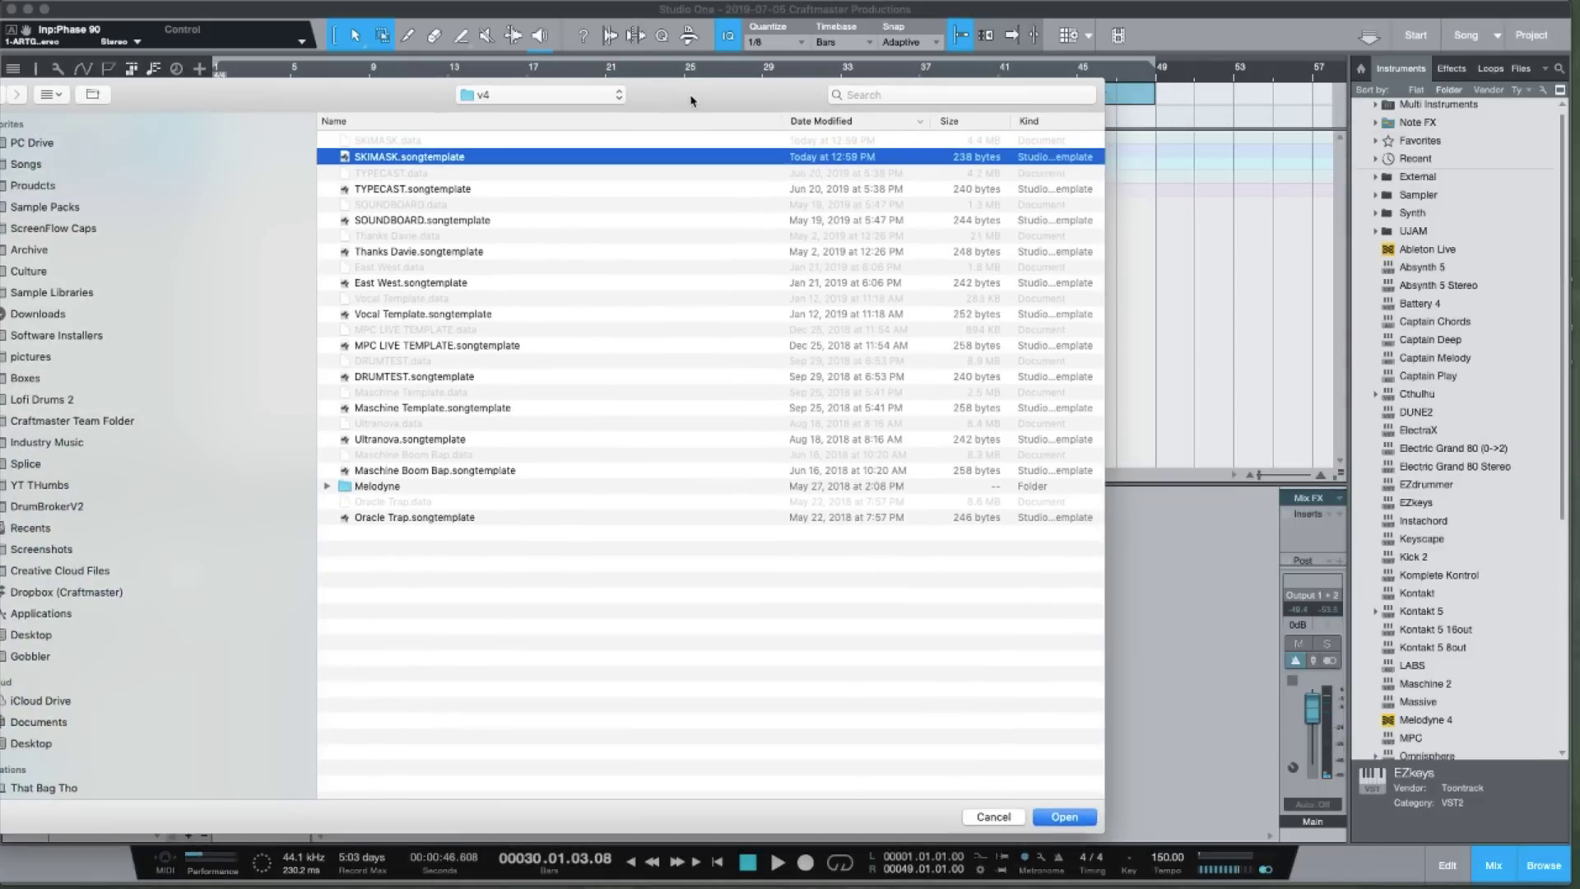
{"action": "left_click", "coordinate": [994, 817]}
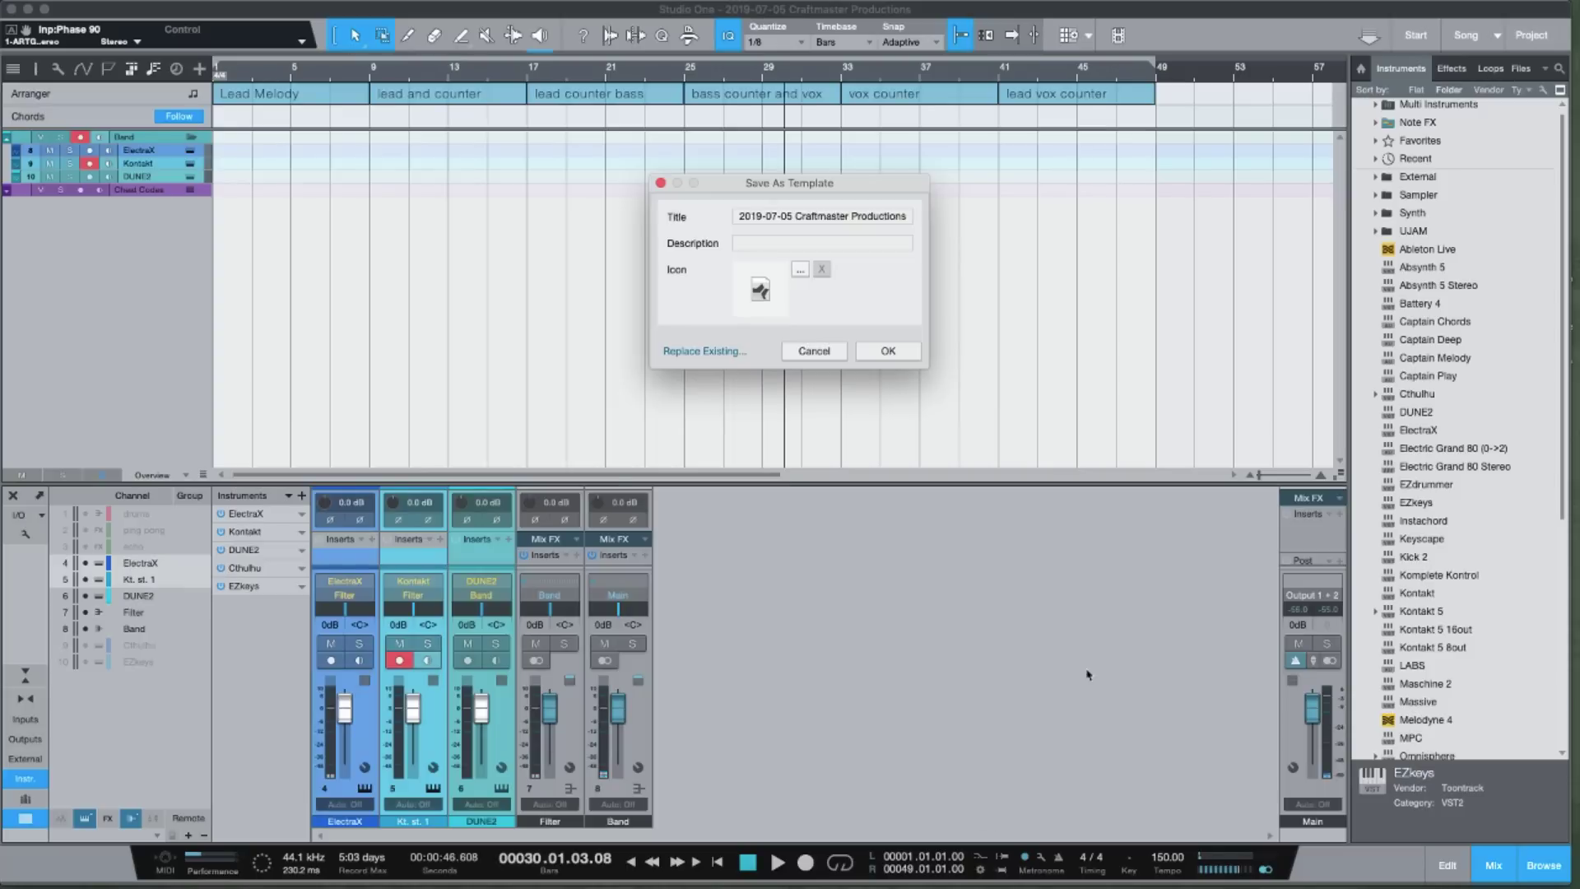
{"action": "left_click", "coordinate": [812, 351]}
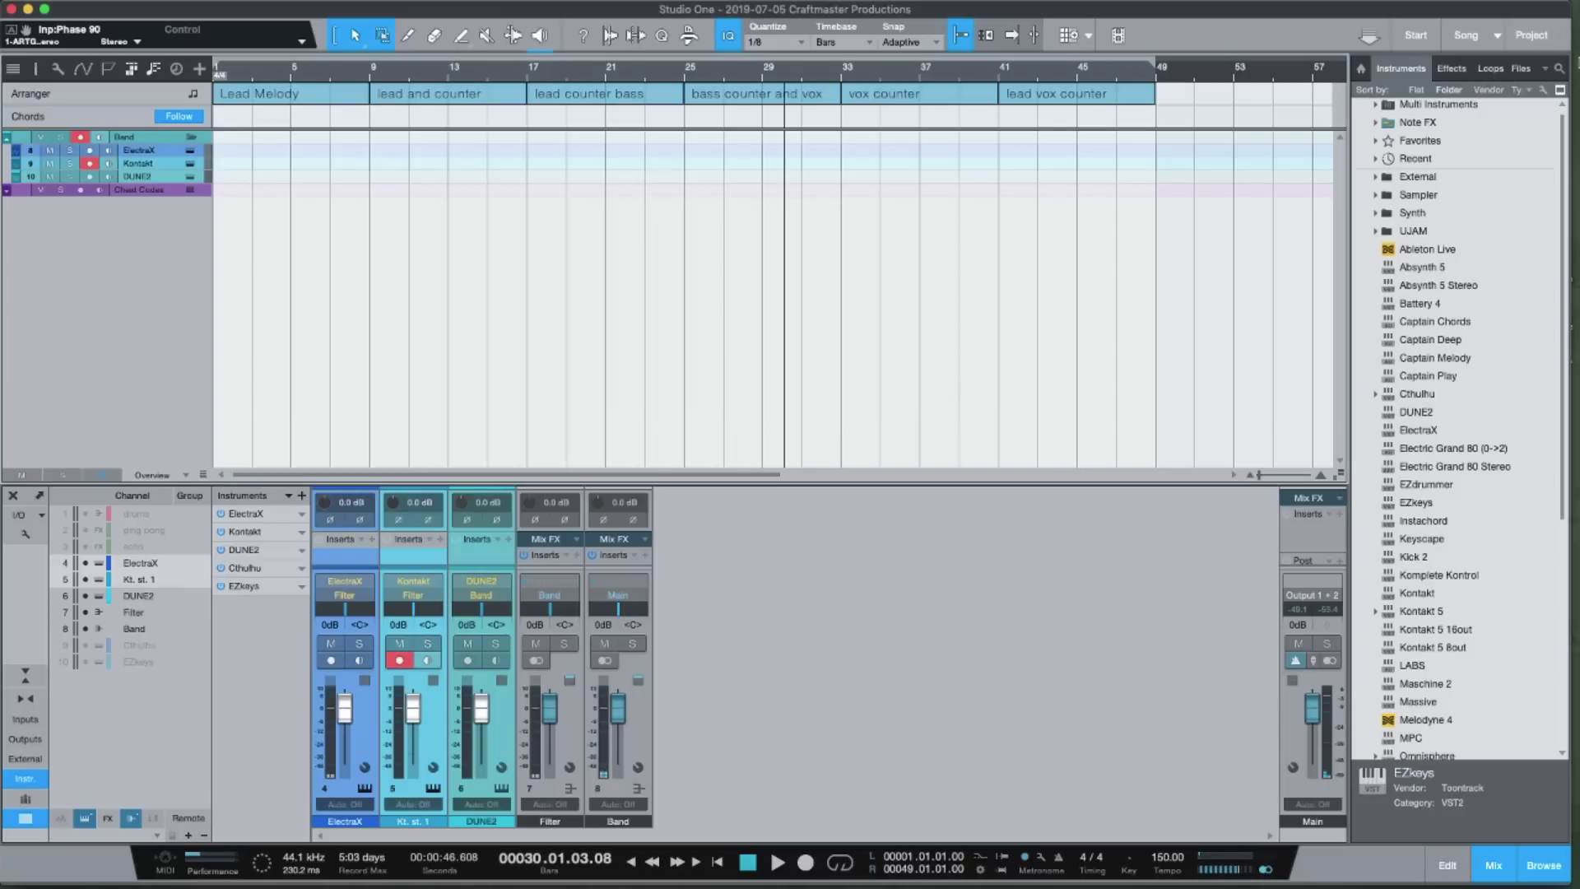
Examine the style, interface and user templates offered for a new song, cancel the creation and return to the open song
{"action": "left_click", "coordinate": [1423, 34]}
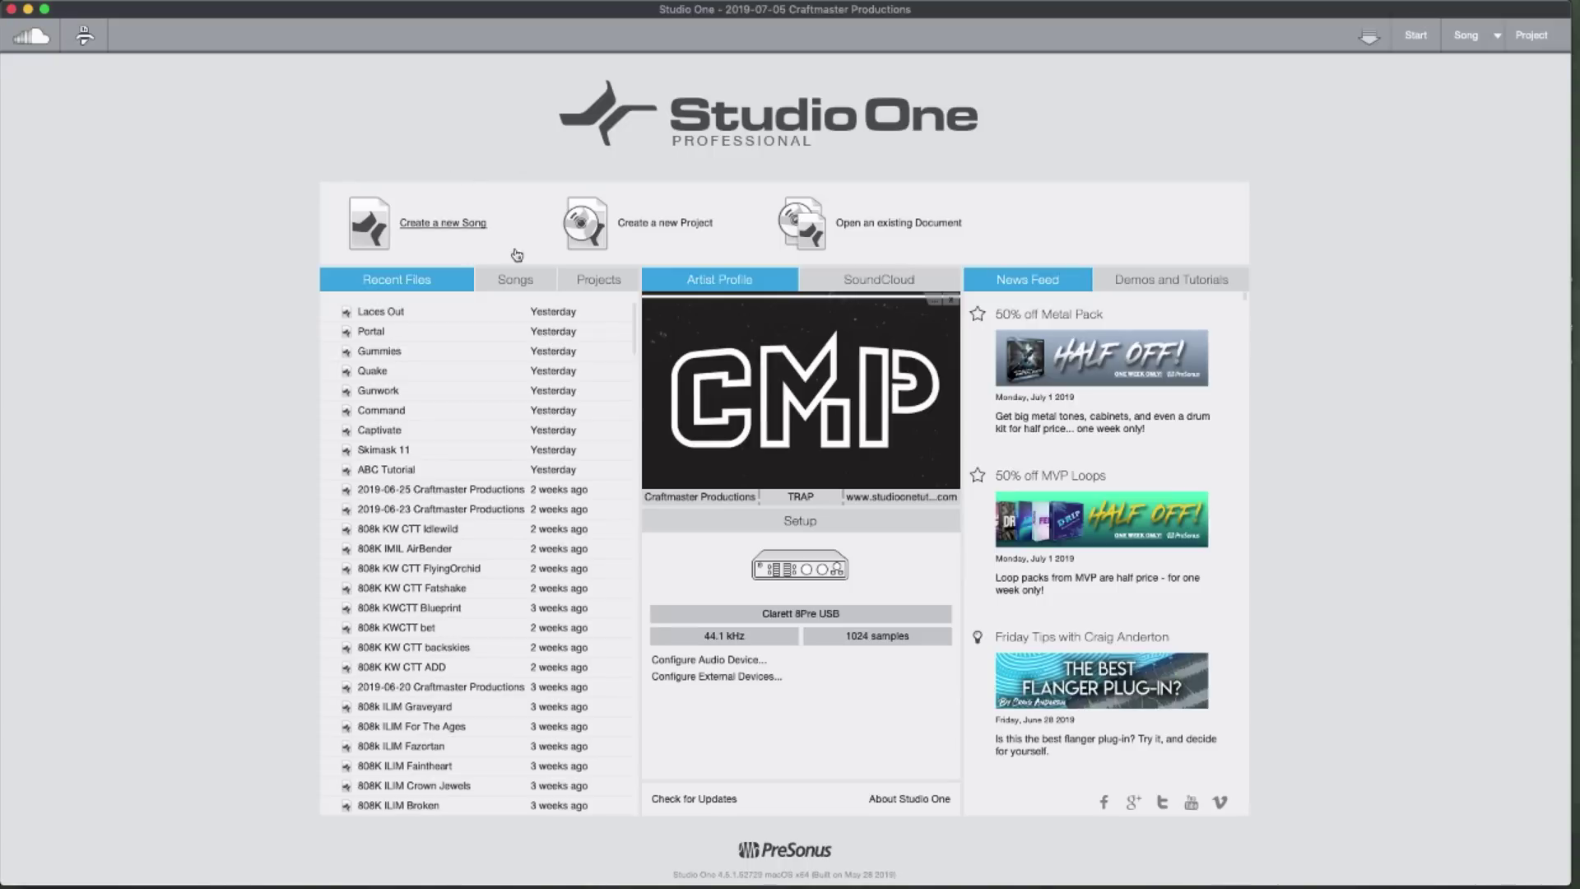
{"action": "left_click", "coordinate": [466, 232]}
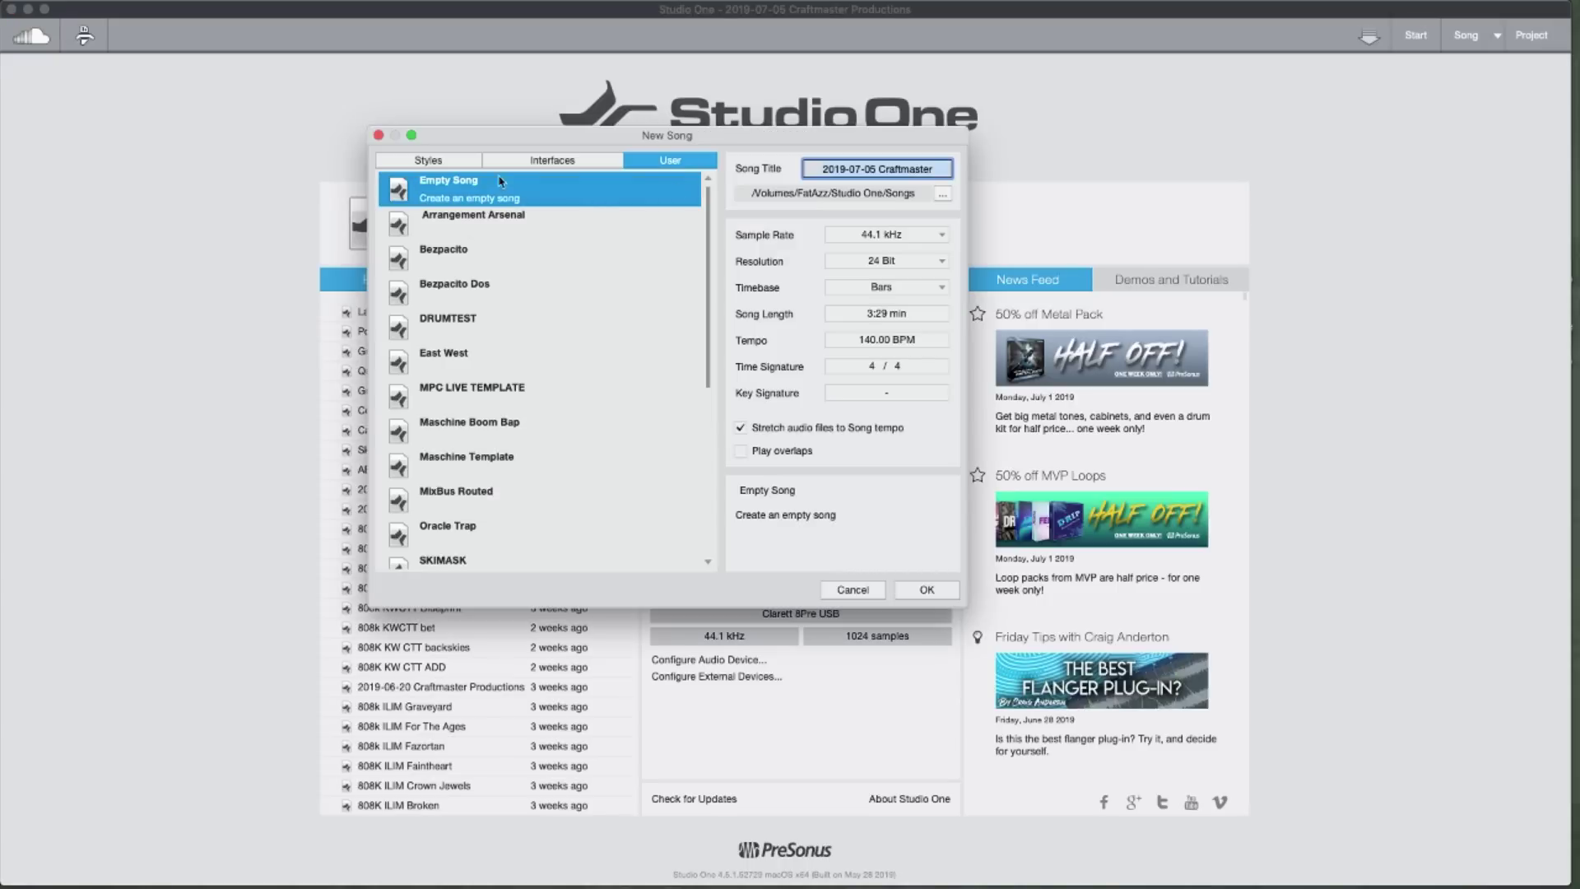
{"action": "left_click", "coordinate": [444, 161]}
{"action": "left_click", "coordinate": [537, 163]}
{"action": "left_click", "coordinate": [448, 165]}
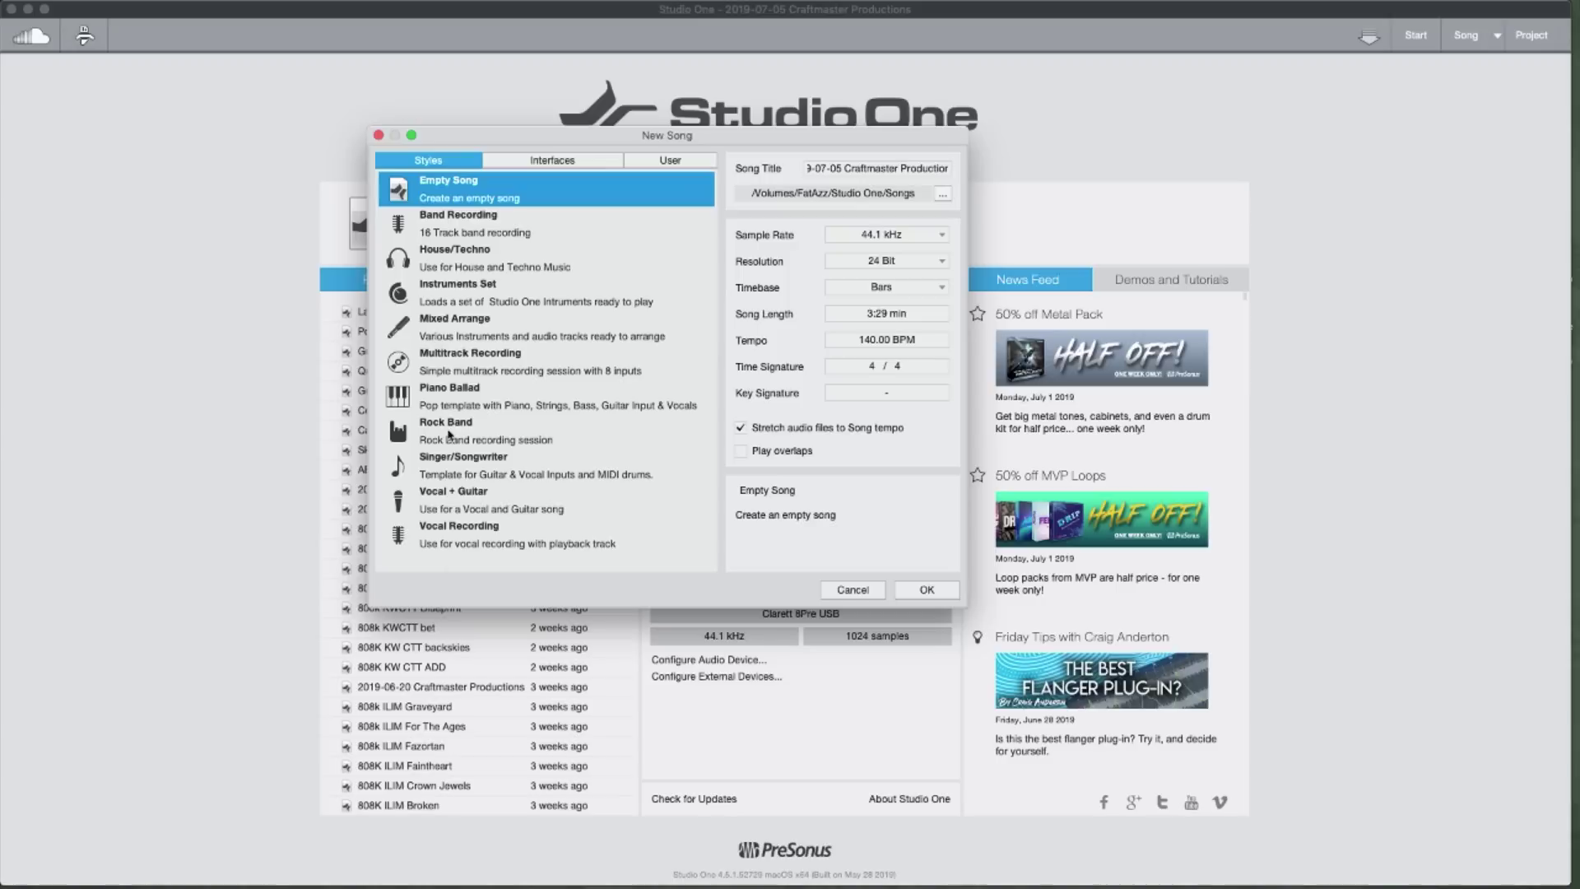
{"action": "left_click", "coordinate": [675, 166]}
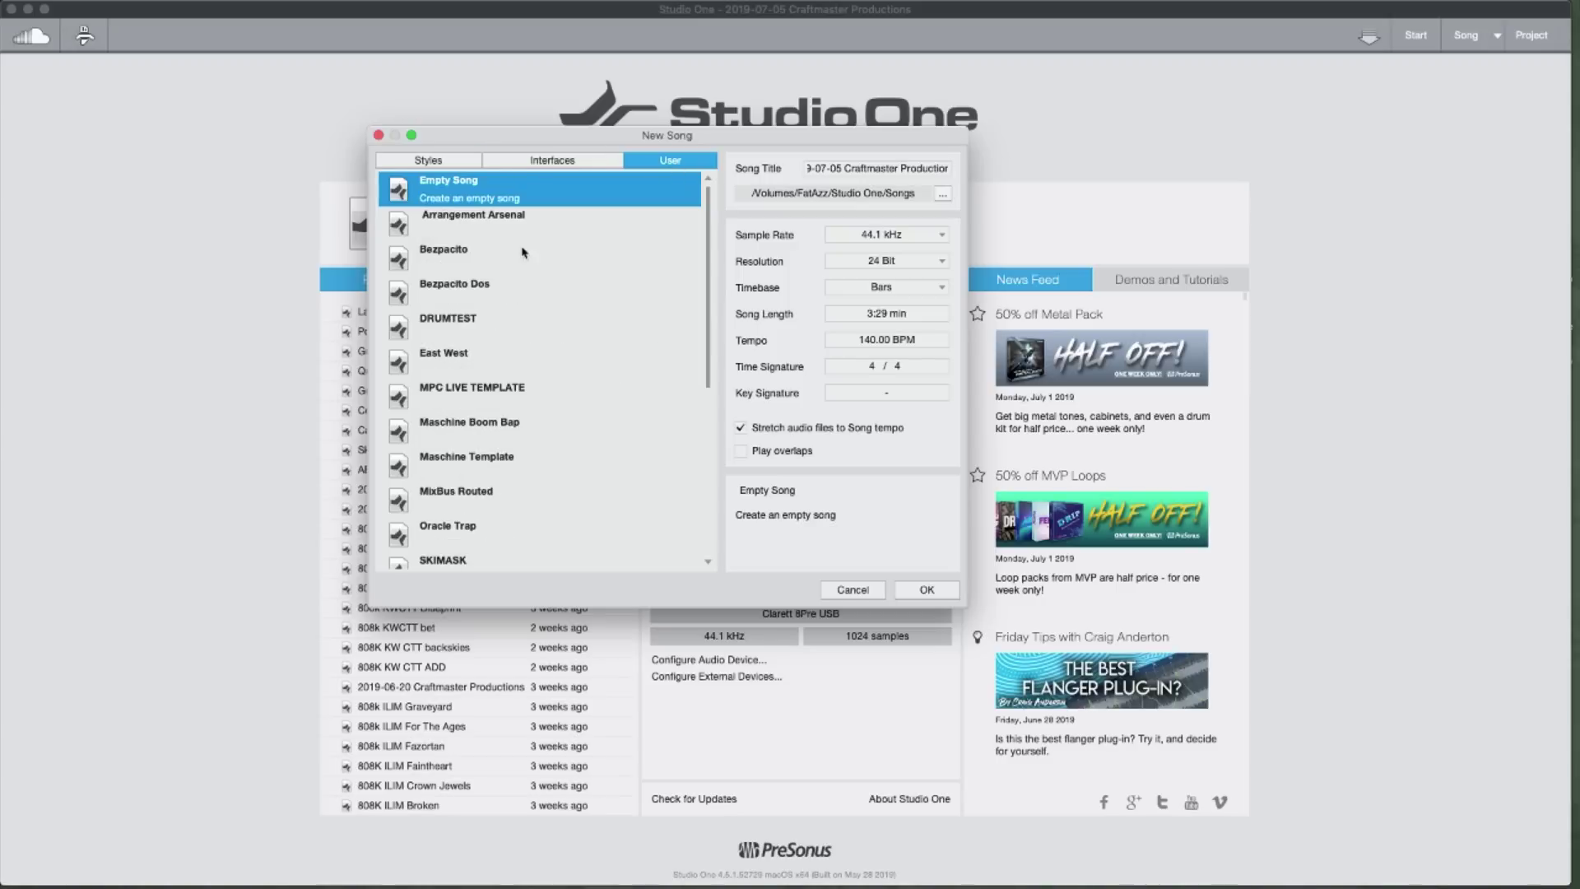
{"action": "scroll", "coordinate": [492, 335], "scroll_direction": "down", "scroll_amount": 5}
{"action": "scroll", "coordinate": [492, 335], "scroll_direction": "up", "scroll_amount": 5}
{"action": "left_click", "coordinate": [851, 589]}
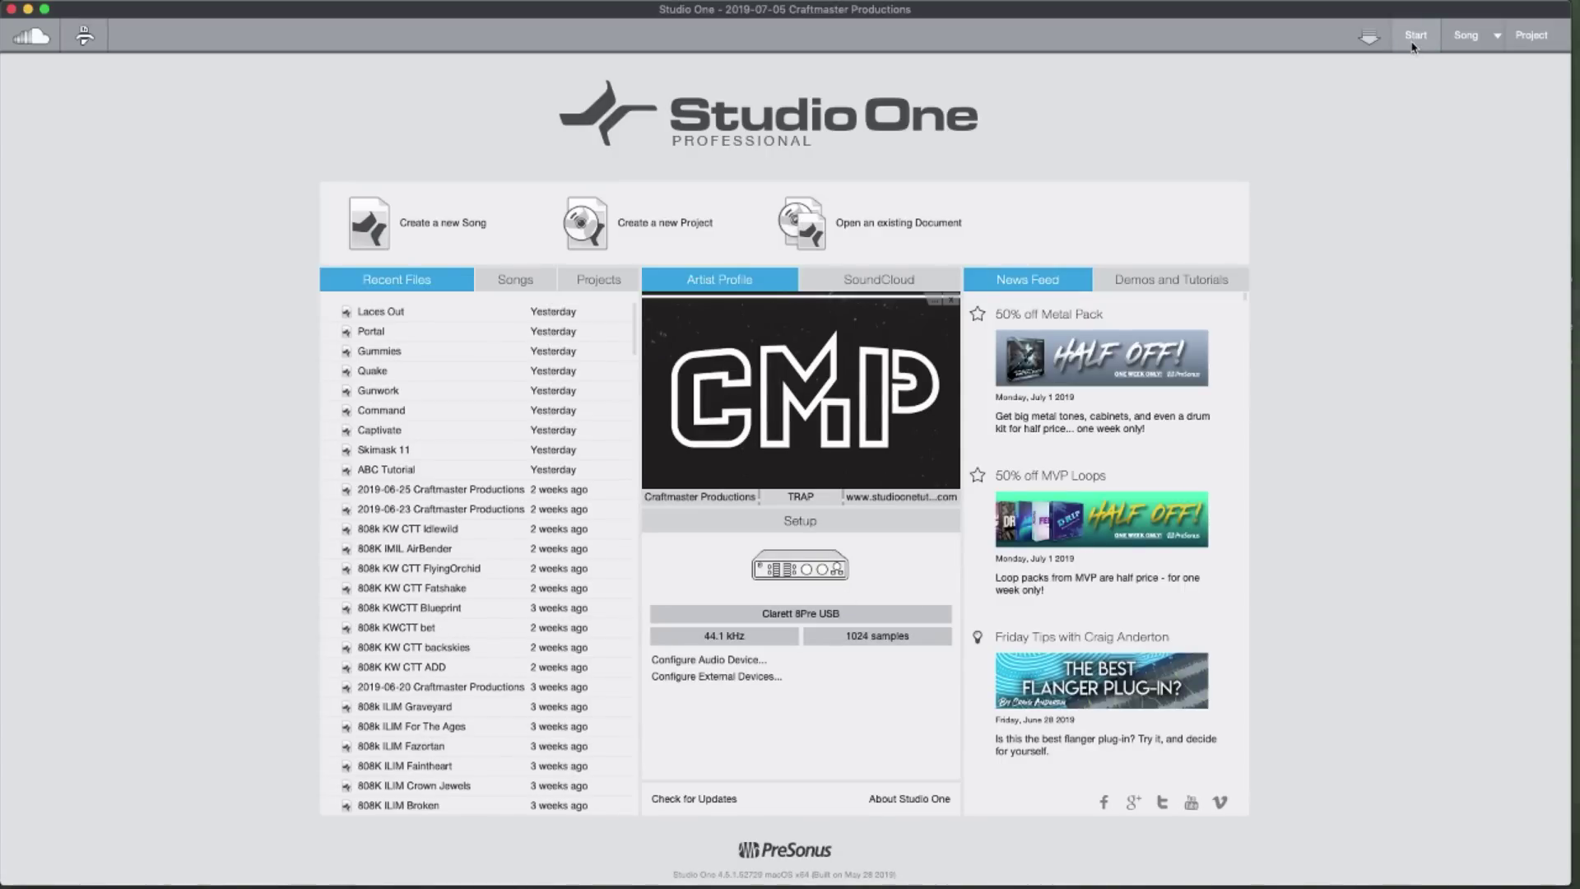
{"action": "left_click", "coordinate": [1463, 37]}
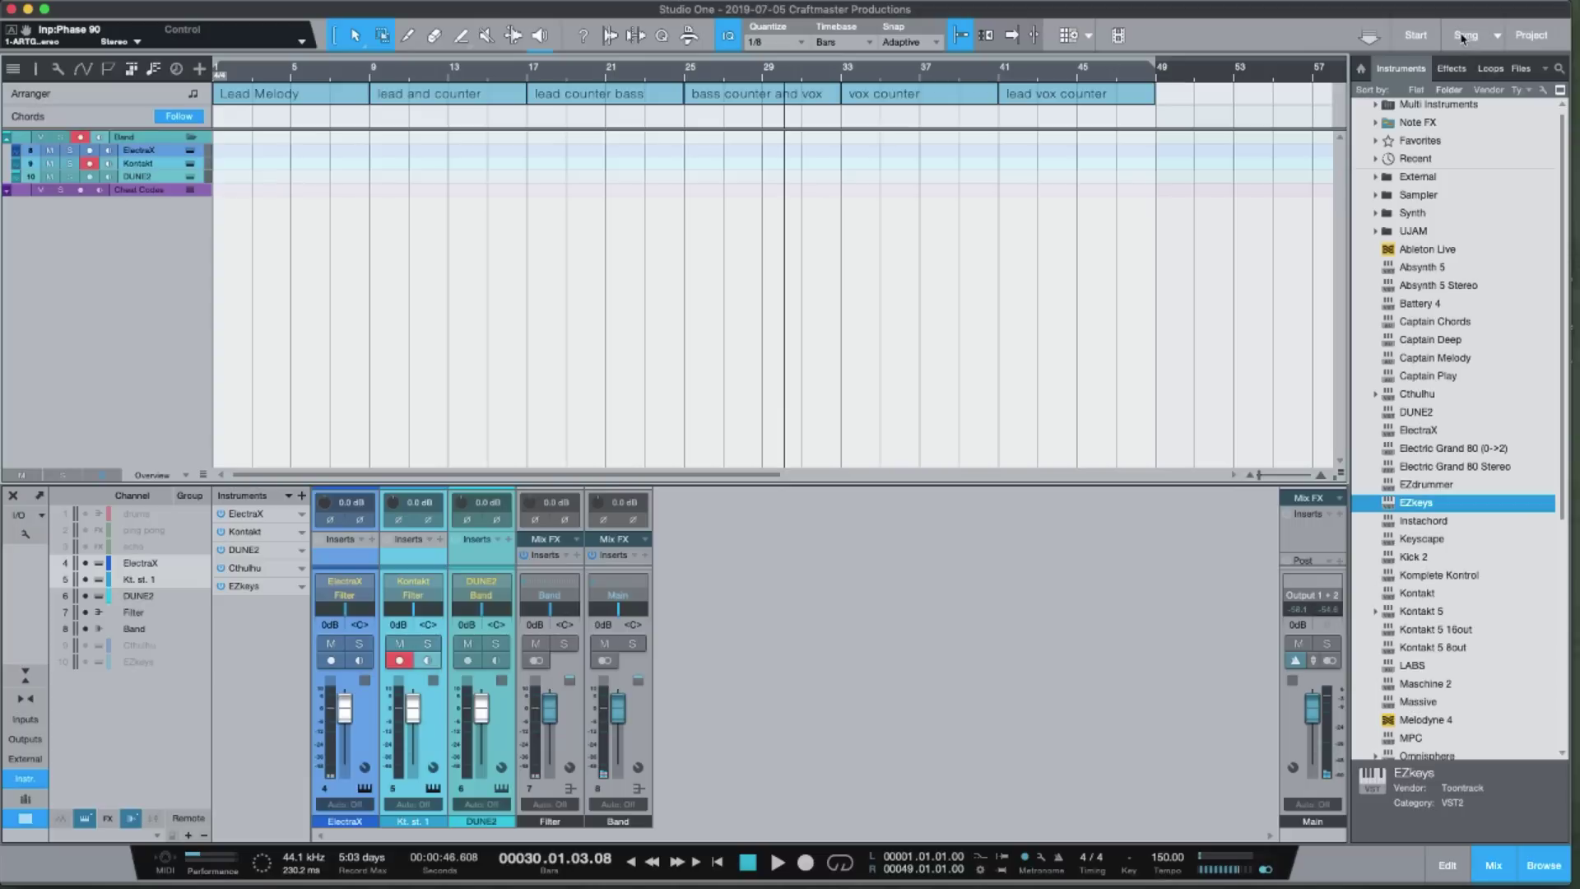